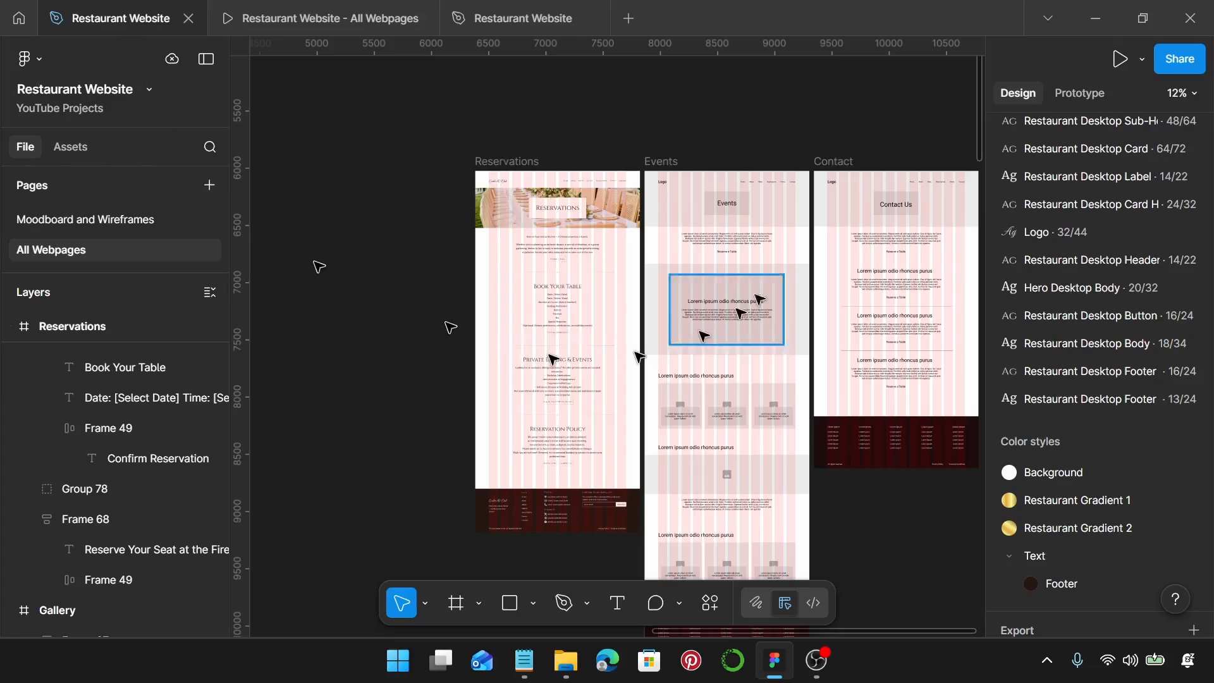
- Examine the Reservations page design from its header down to the reservation policy section
scroll(493, 177, "up", 3)
scroll(493, 167, "up", 2)
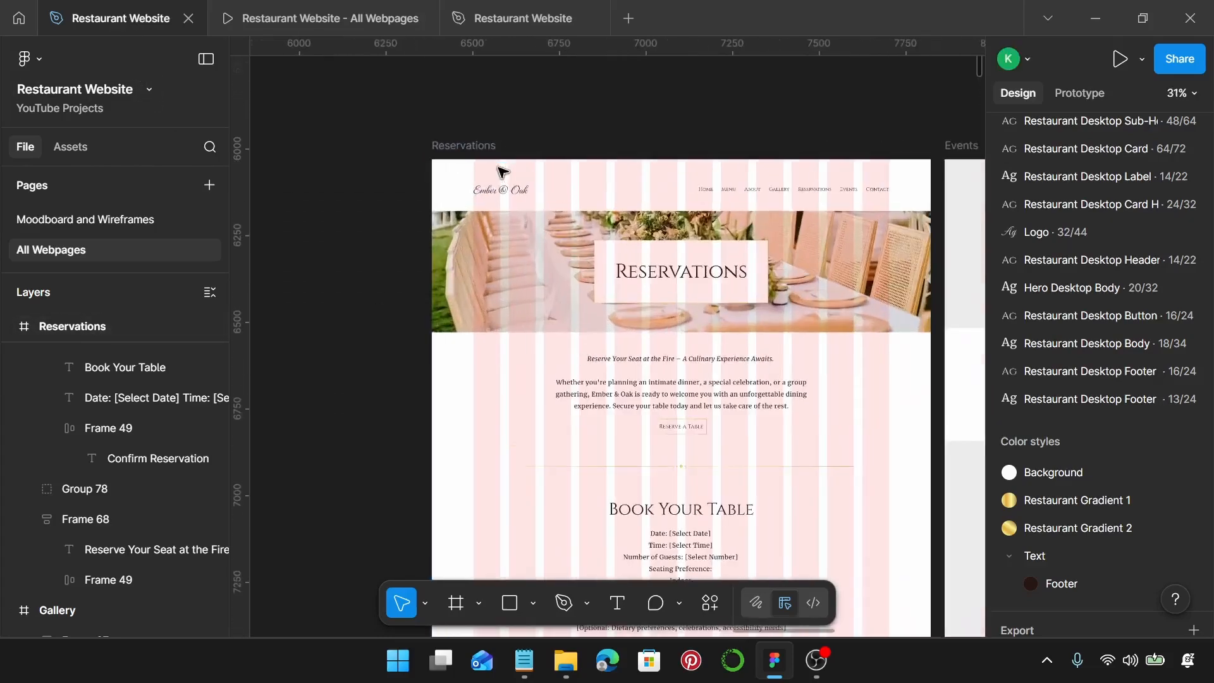
scroll(810, 265, "down", 5)
scroll(813, 265, "down", 6)
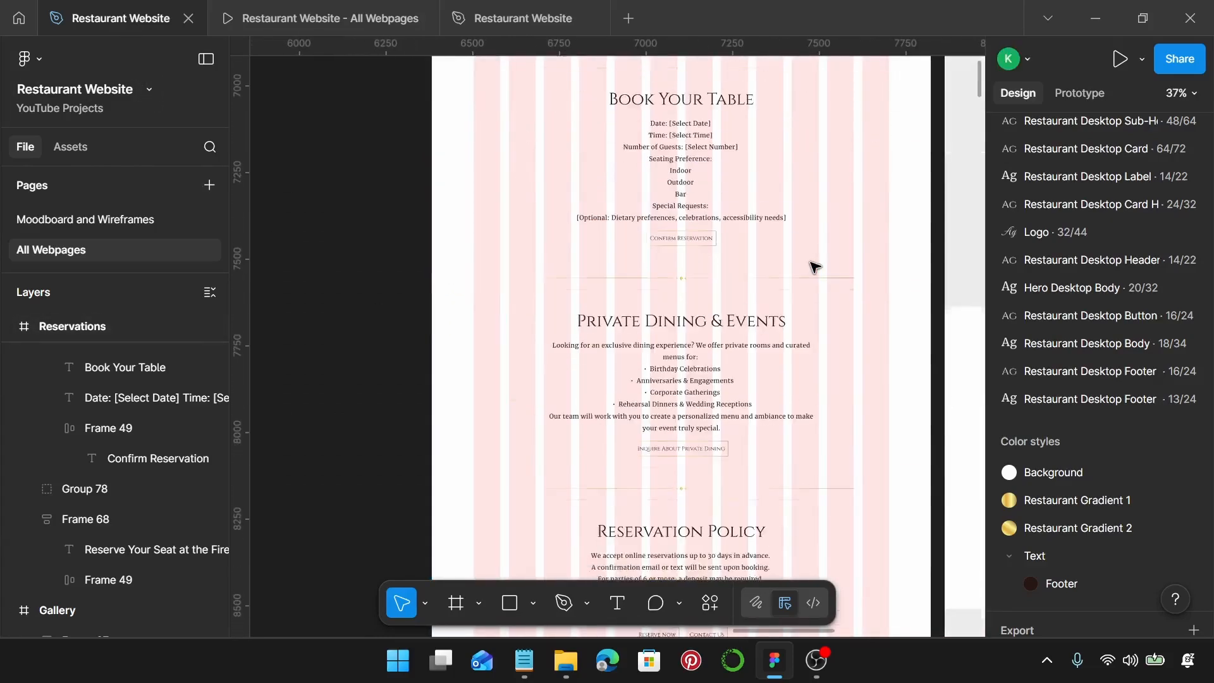
scroll(815, 267, "up", 3)
scroll(814, 267, "up", 5)
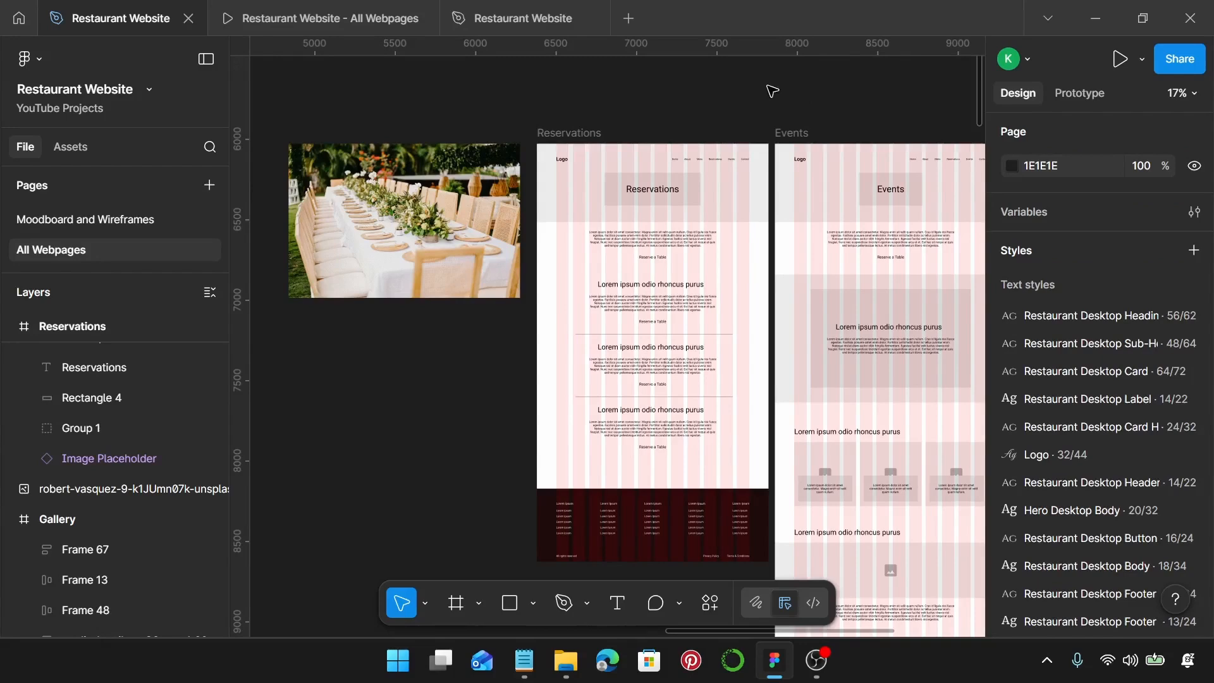
- Copy the navigation header, title box and banner image from the top of the Gallery page
scroll(767, 88, "down", 3)
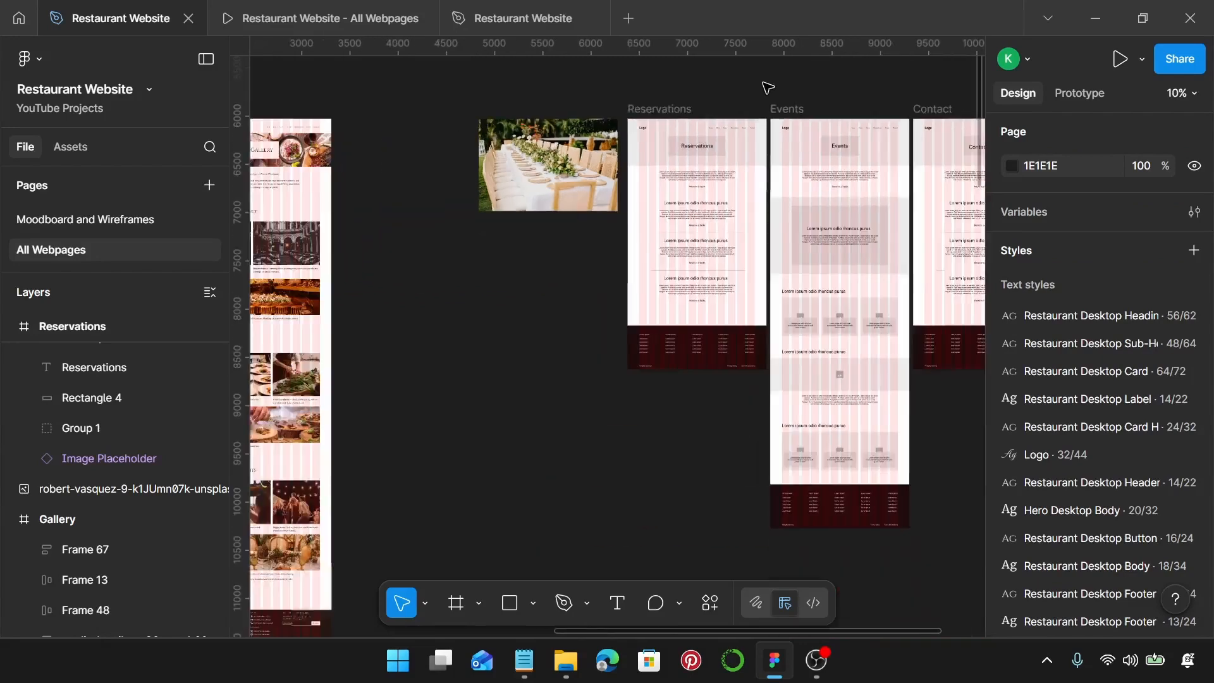
scroll(633, 89, "left", 4)
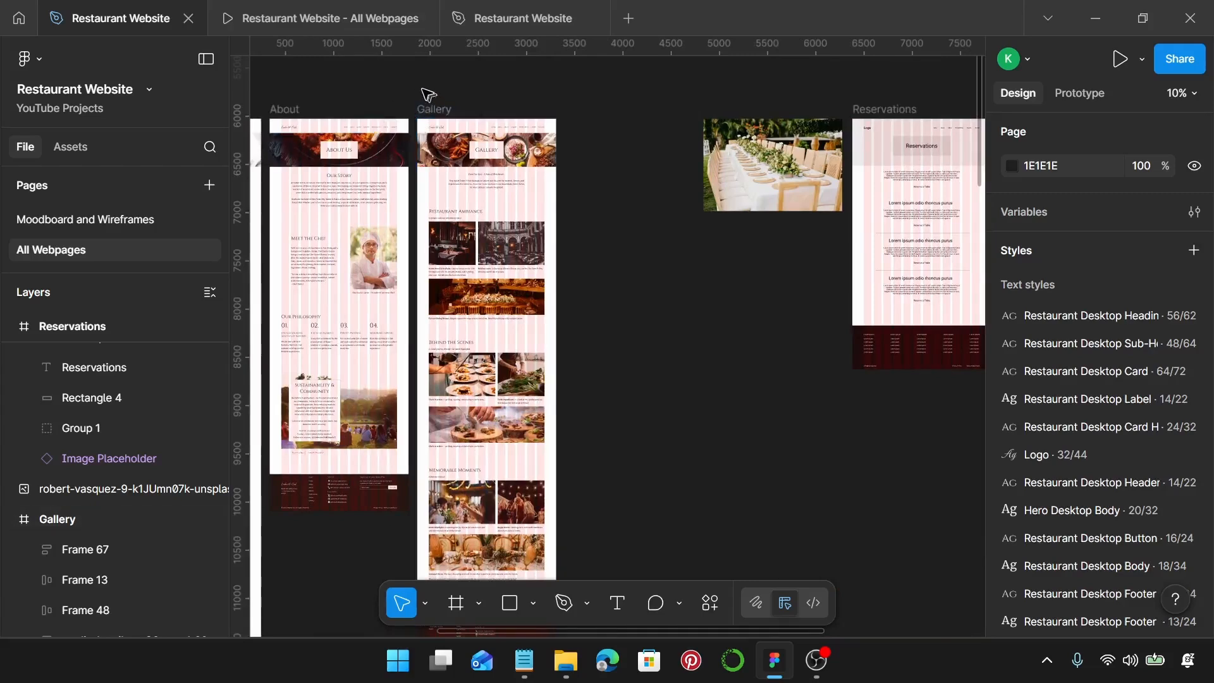
left_click_drag(423, 90, 568, 177)
left_click_drag(430, 79, 559, 164)
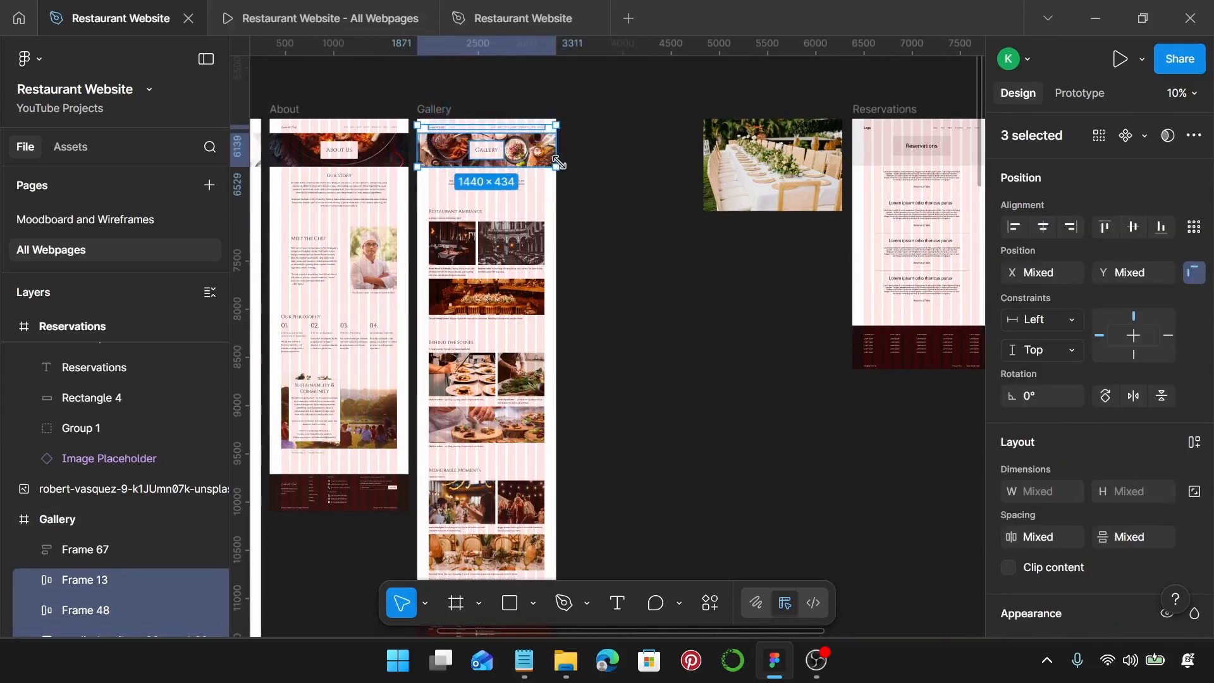
- Delete the placeholder header, title and banner image at the top of the Reservations wireframe
scroll(559, 163, "right", 10)
scroll(673, 152, "up", 3, "ctrl")
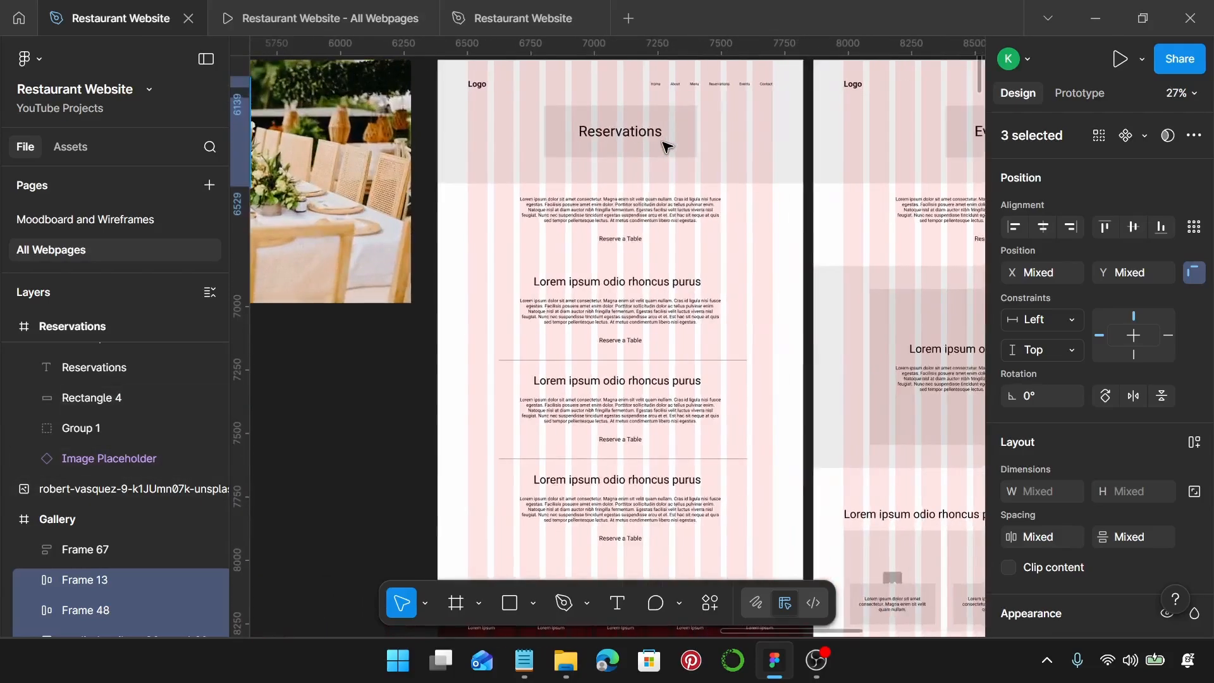
scroll(667, 147, "down", 2, "ctrl")
scroll(664, 145, "up", 1)
left_click(485, 77)
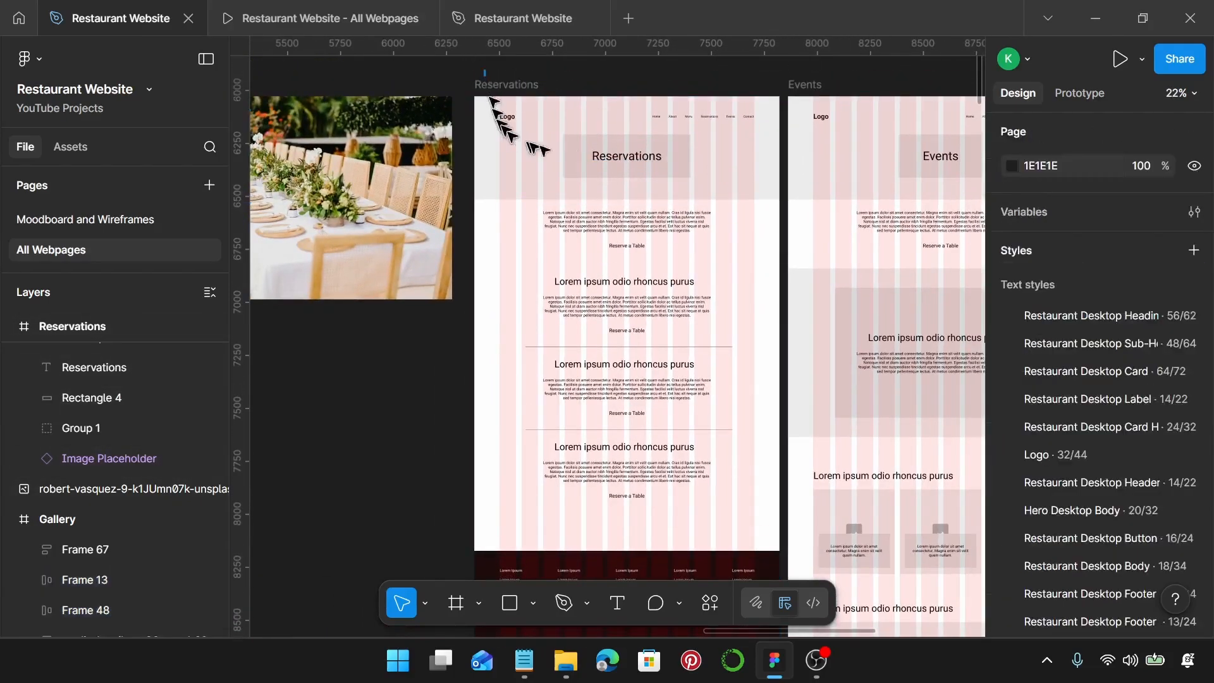
left_click_drag(538, 148, 762, 198)
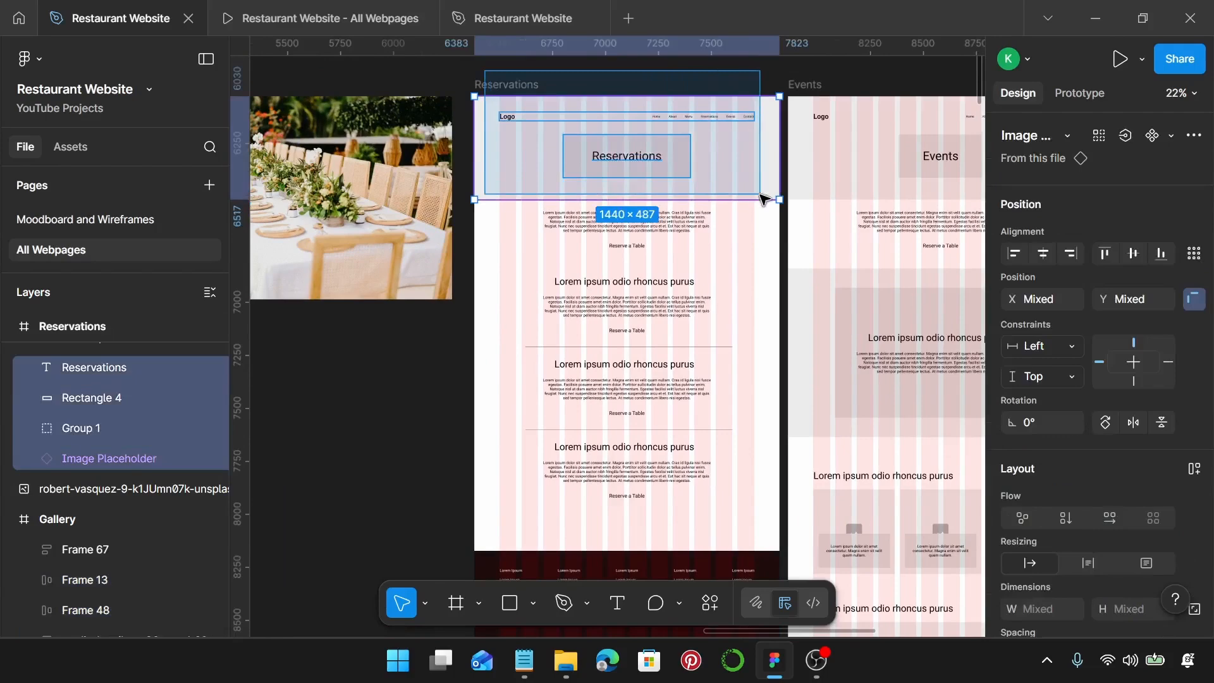
key("Delete")
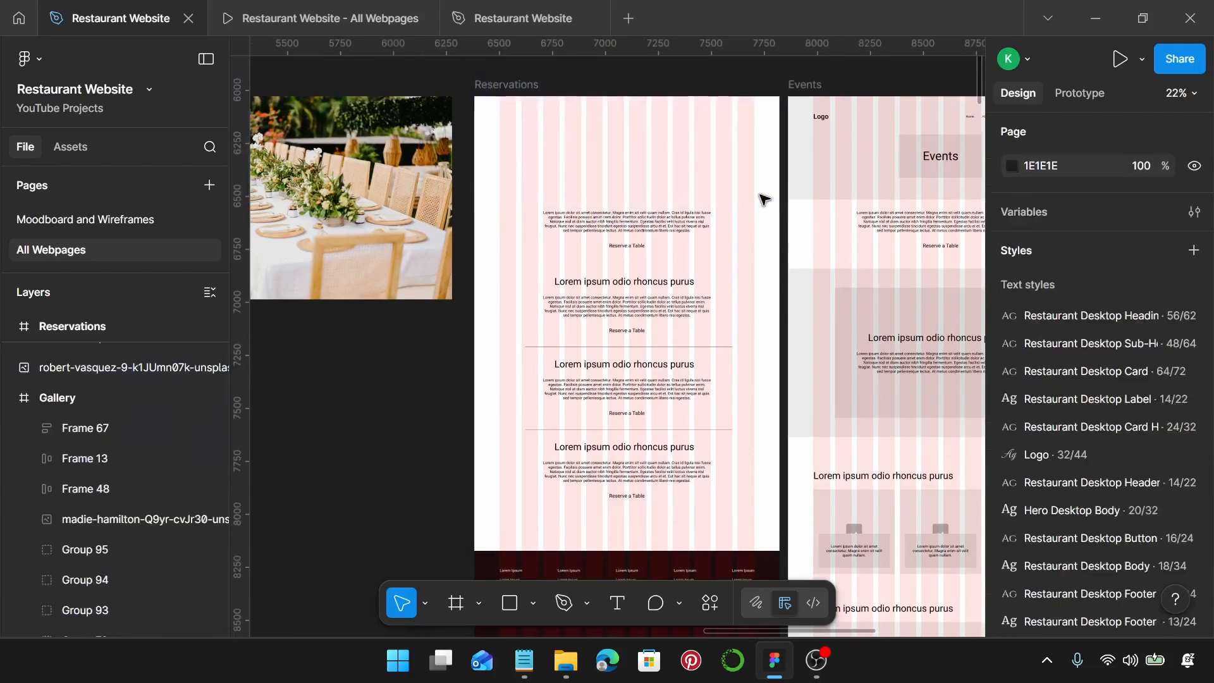
- Paste the copied Gallery header and banner into the Reservations frame
left_click(525, 87)
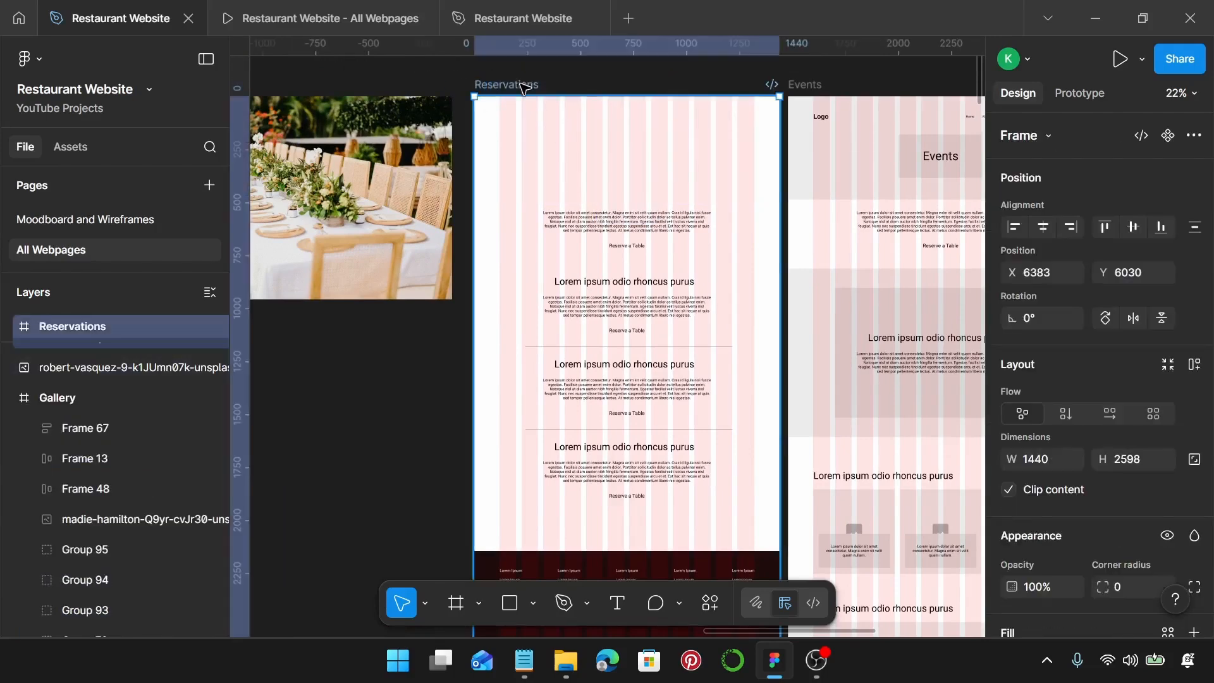
key("ctrl+v")
scroll(524, 87, "left", 5)
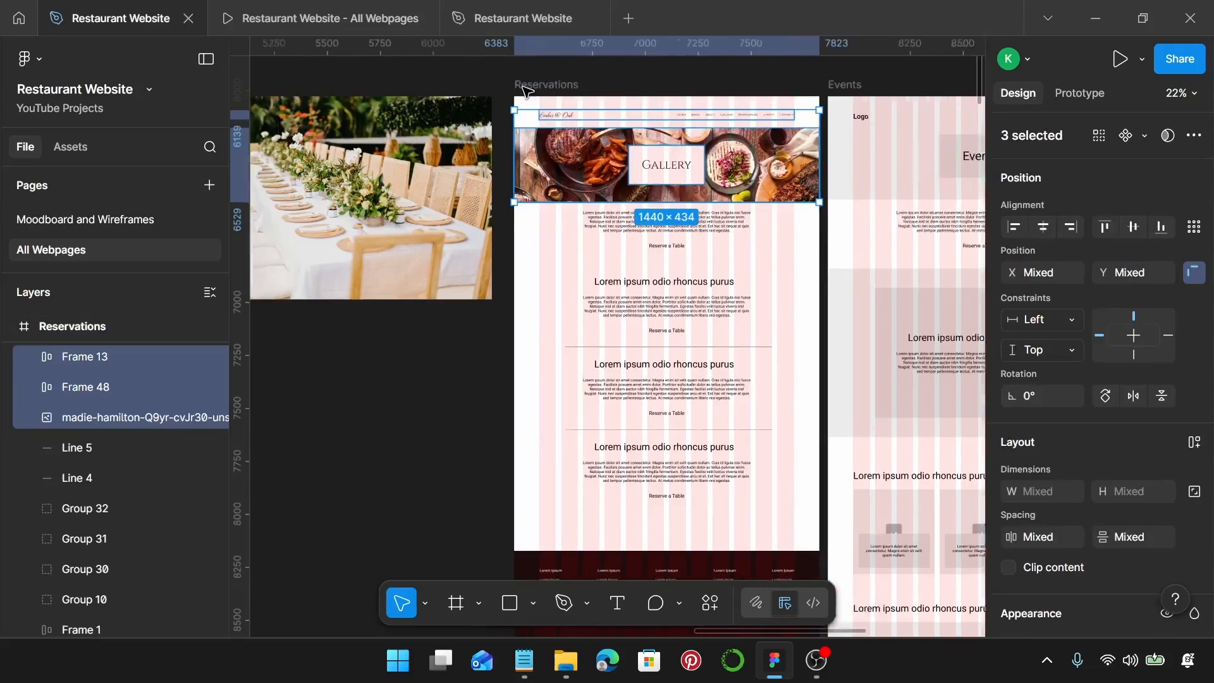
- Scale the outdoor banquet table photo to 1440 px wide and crop it from below to 350 px high
left_click(493, 179)
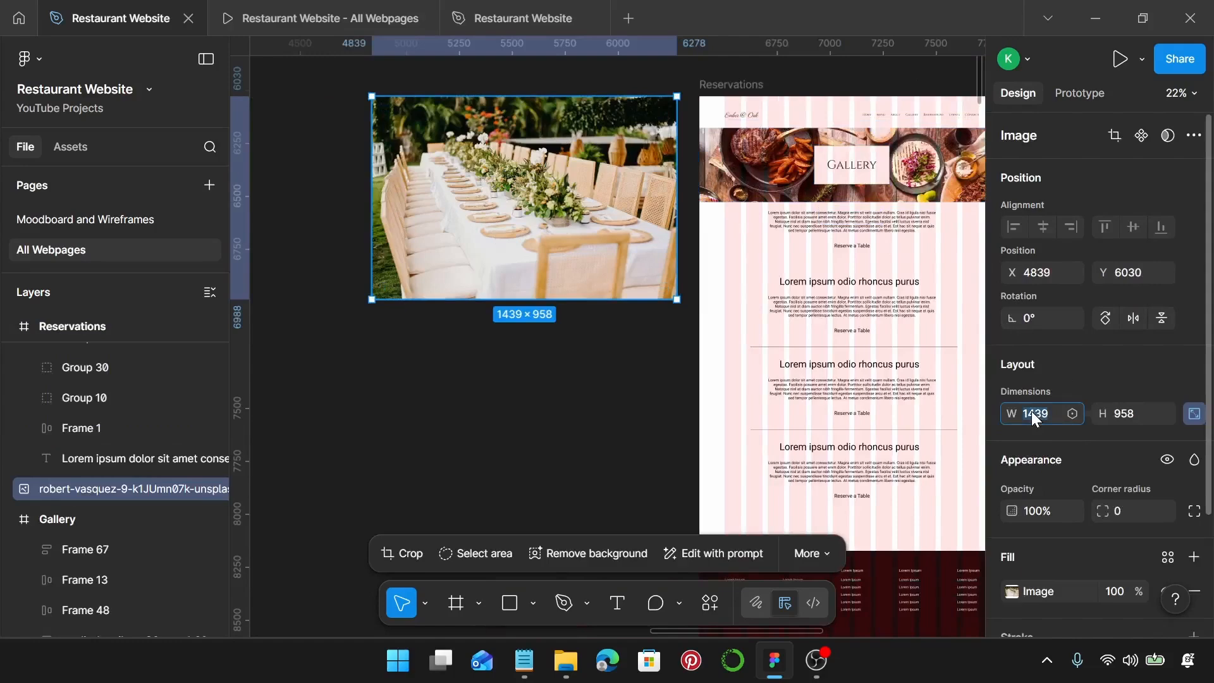
key("Return")
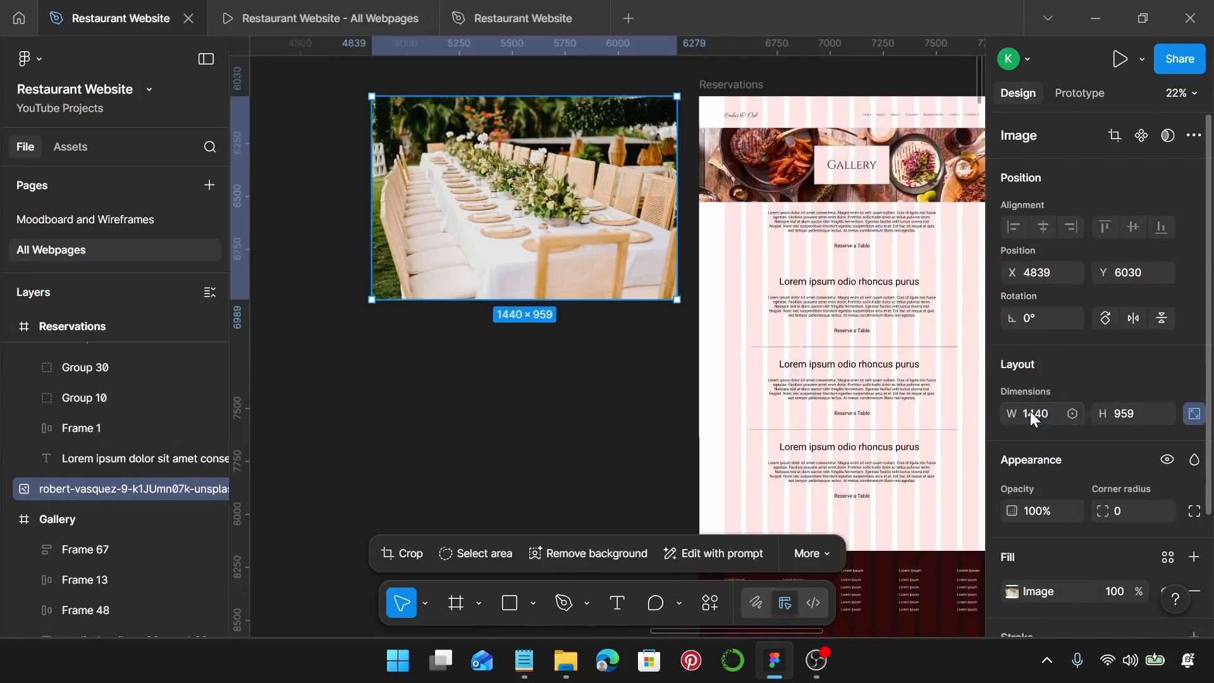
double_click(547, 197)
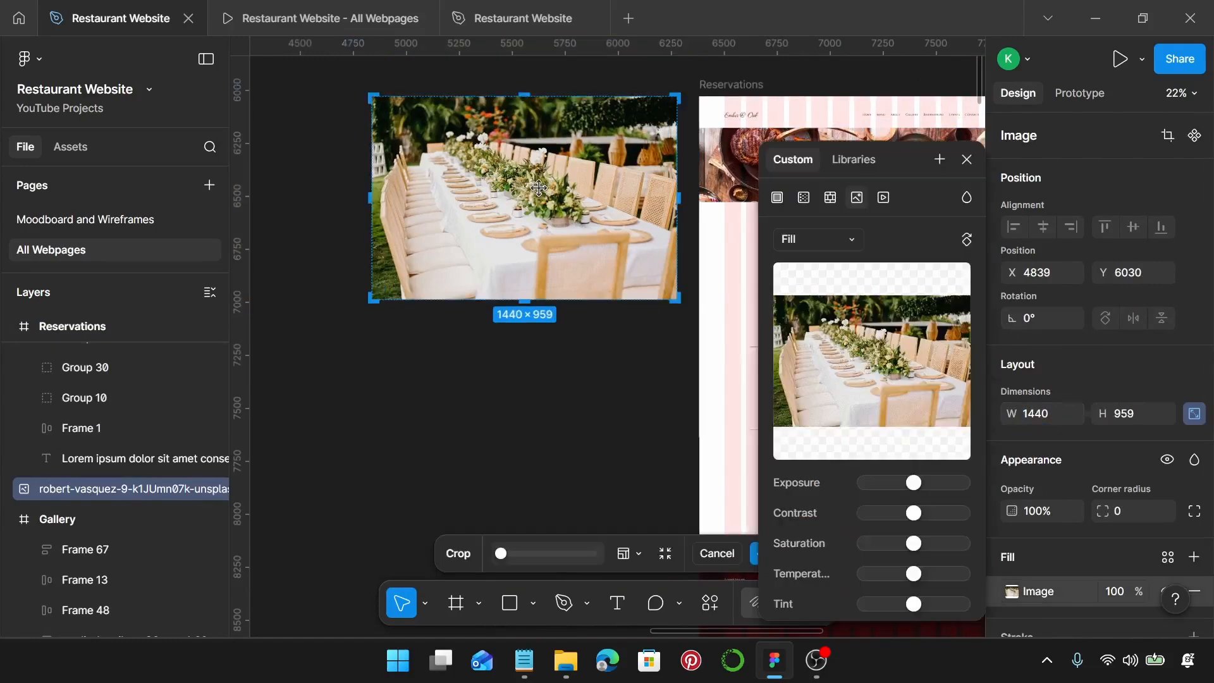
left_click_drag(529, 300, 530, 178)
scroll(530, 178, "up", 10)
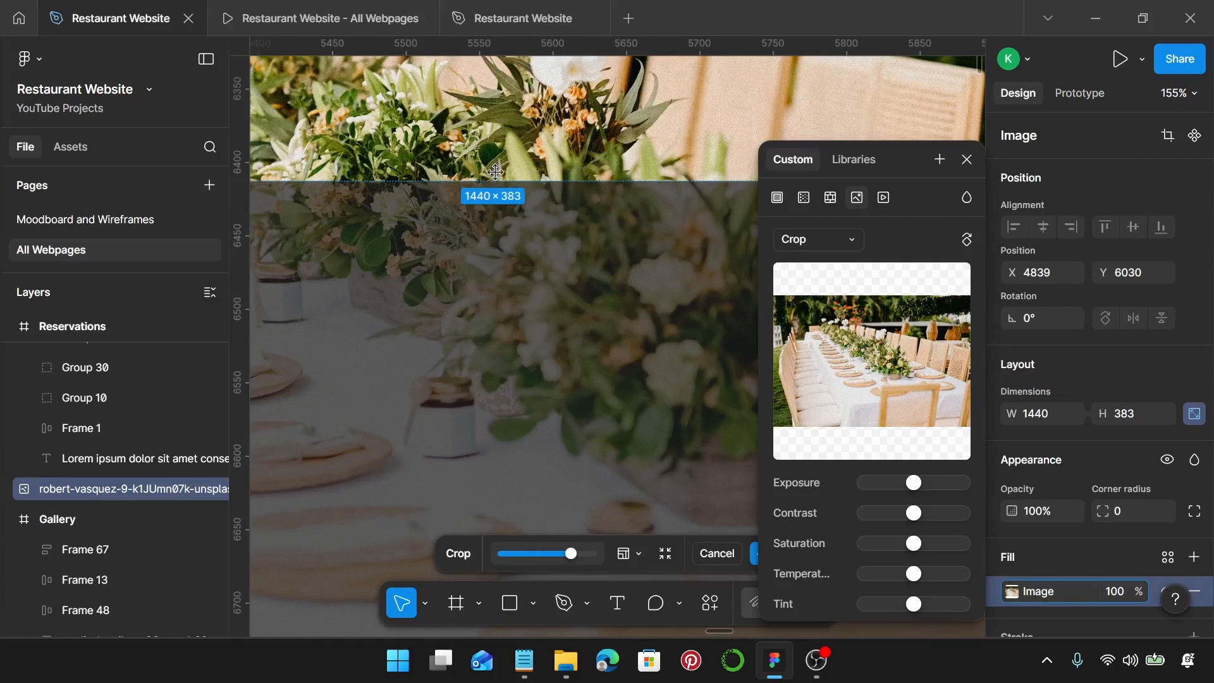
scroll(496, 172, "down", 5)
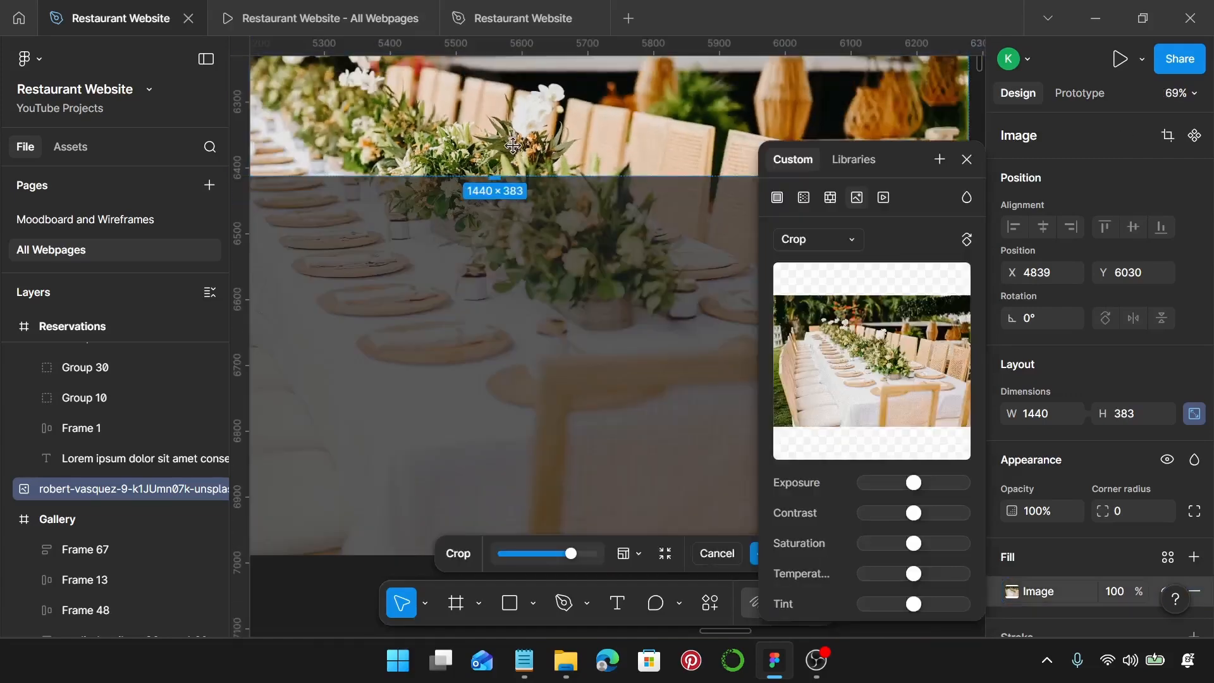
left_click_drag(493, 174, 491, 156)
scroll(491, 156, "up", 15)
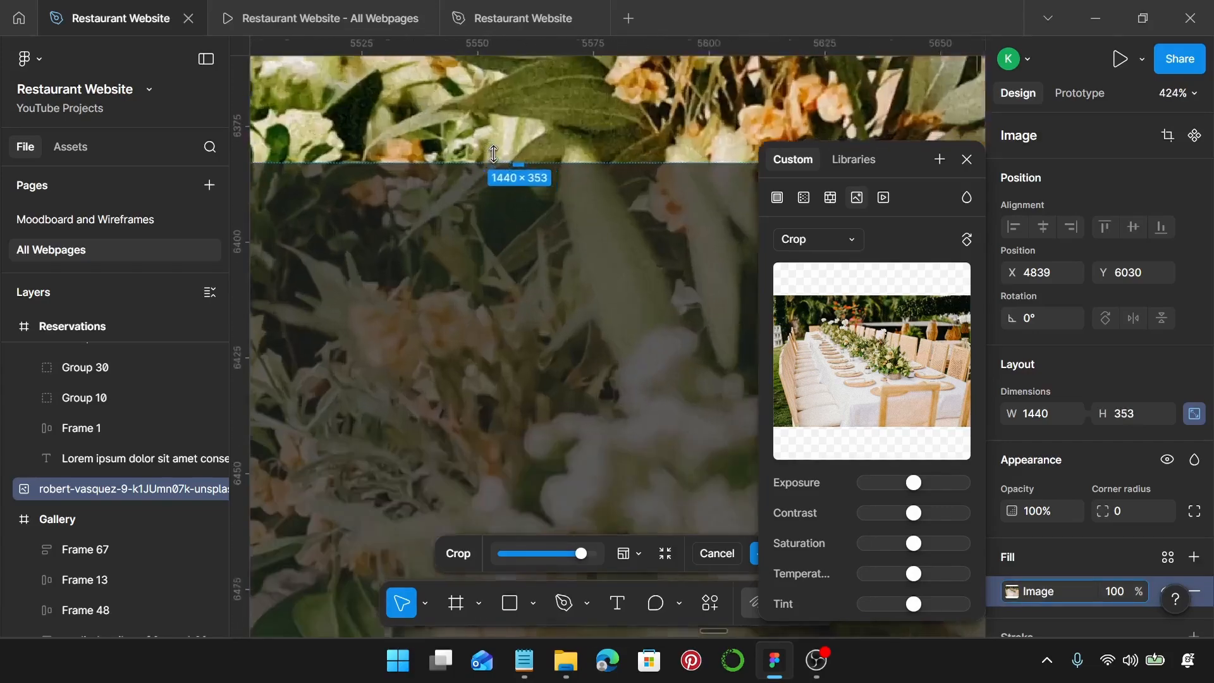
left_click_drag(540, 179, 536, 146)
- Shift the photo upward within its crop area to frame the table and flowers, and apply the crop
scroll(537, 147, "down", 3)
scroll(537, 146, "down", 13)
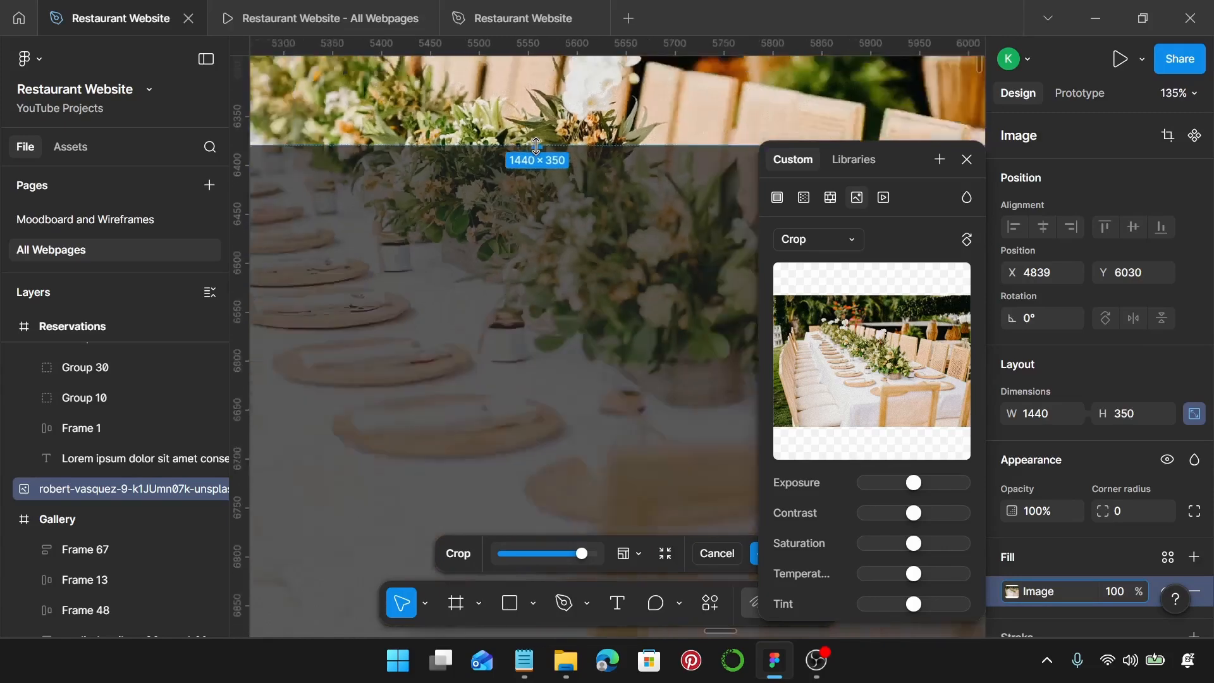
scroll(536, 146, "up", 3)
scroll(542, 154, "down", 2)
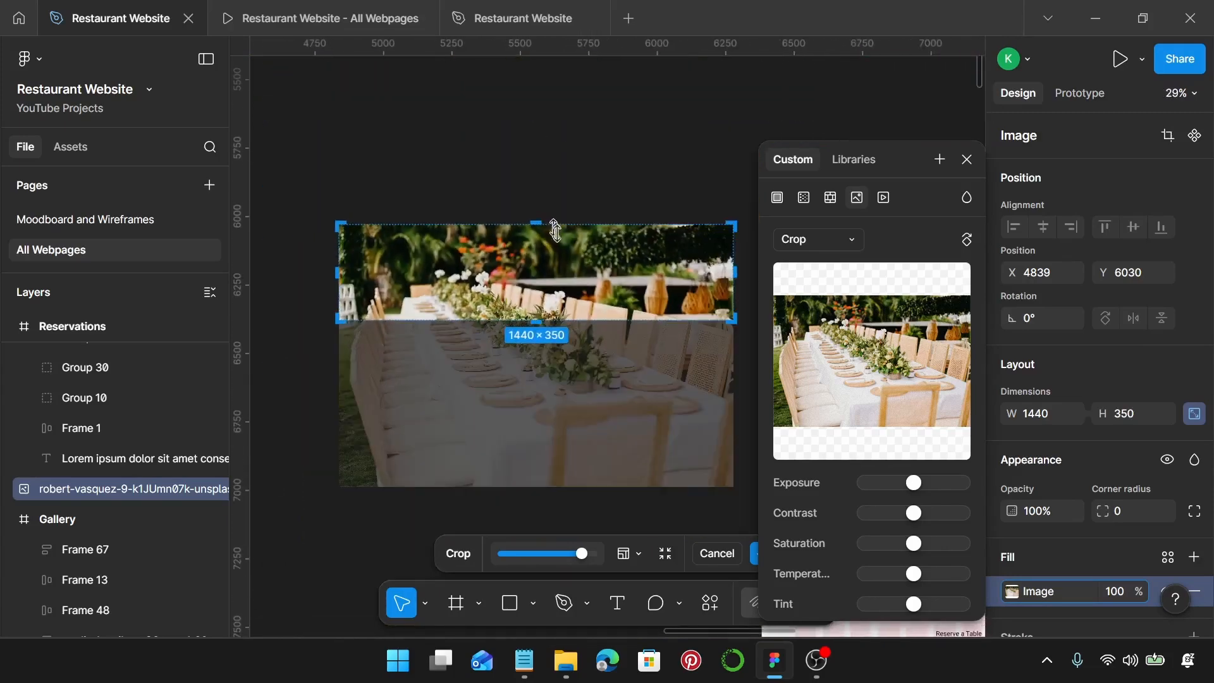
left_click_drag(568, 286, 560, 258)
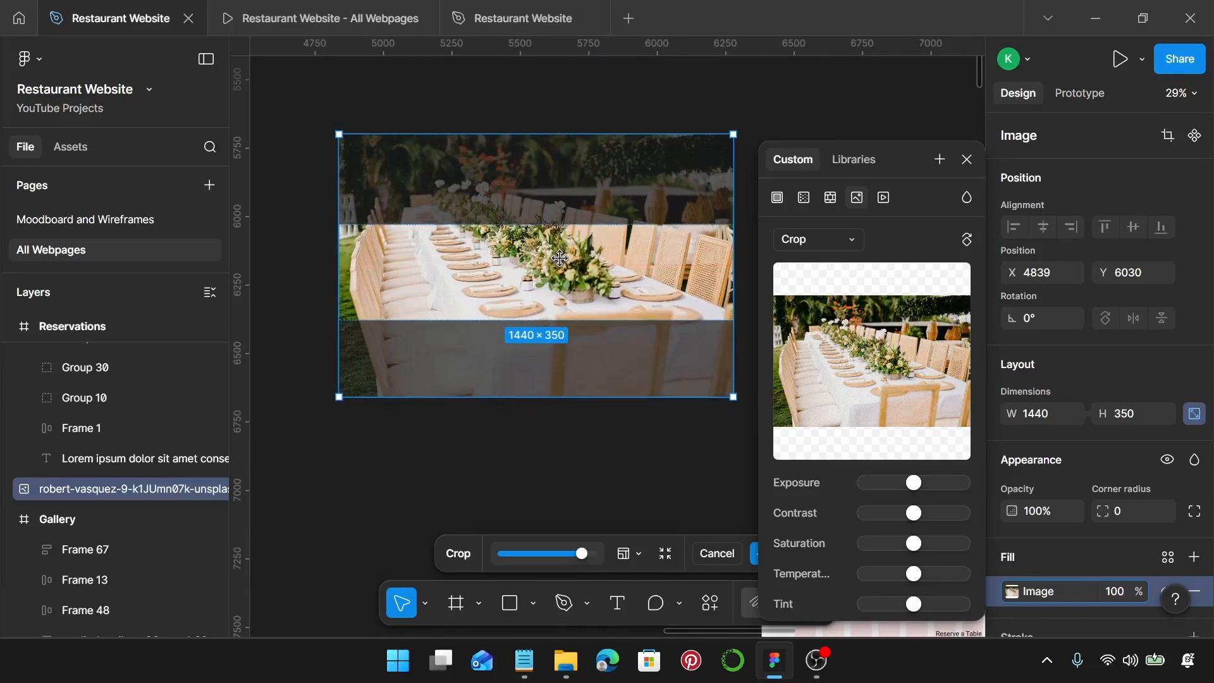
key("Return")
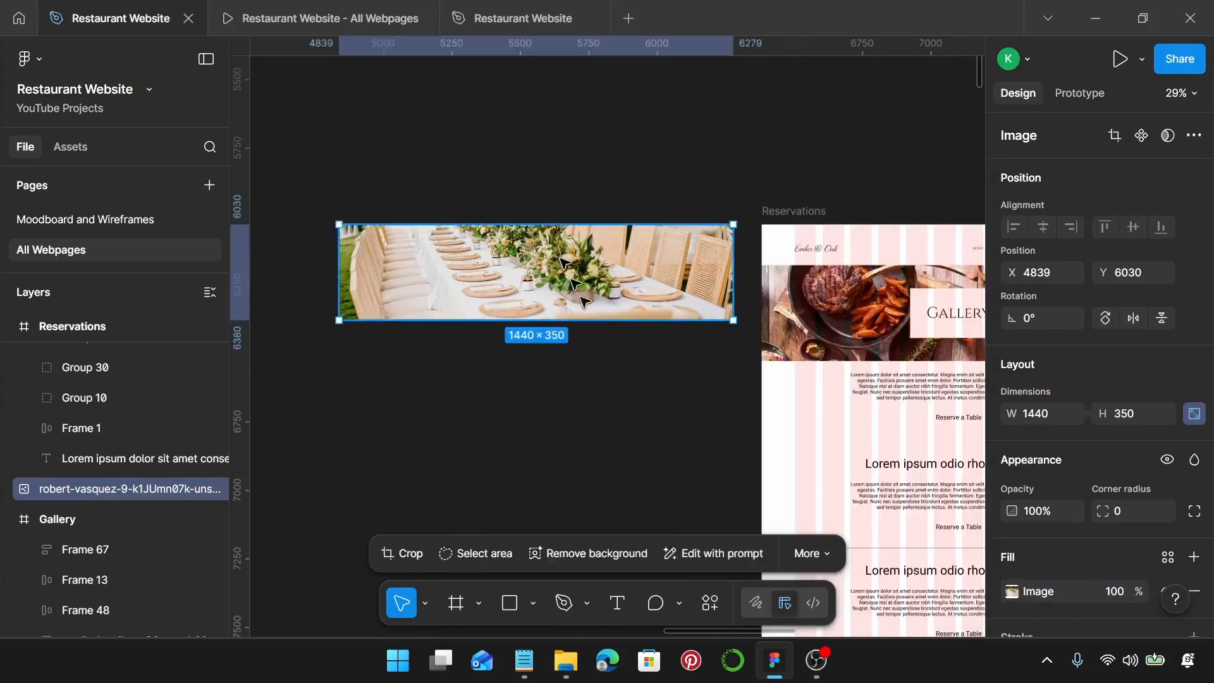
- Cut the cropped banquet table photo and replace the food banner image on the Reservations page with it
left_click(608, 348)
scroll(583, 344, "down", 3)
left_click(560, 308)
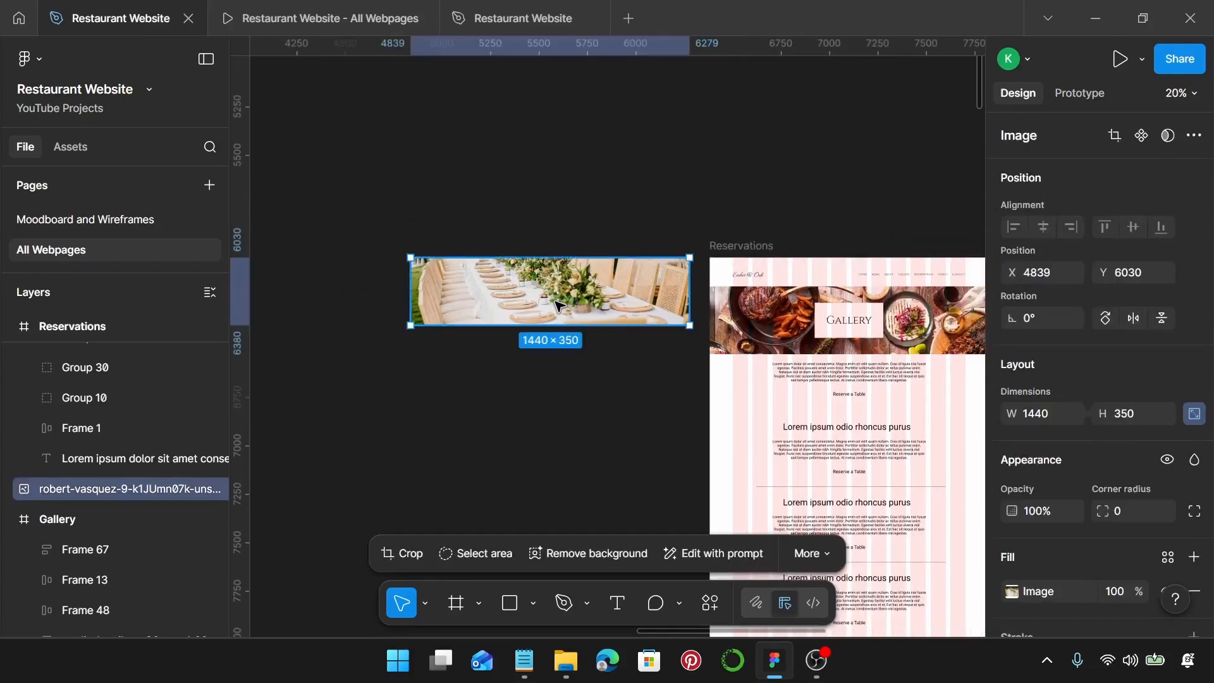
key("Delete")
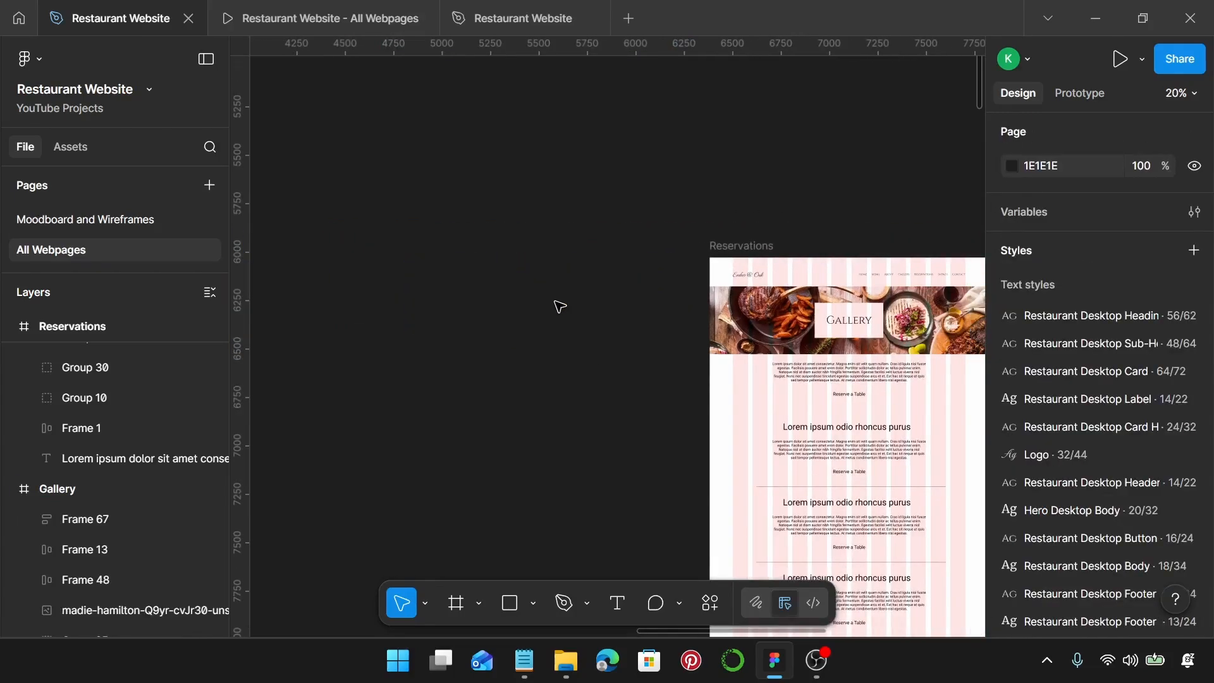
scroll(558, 307, "right", 2)
left_click(833, 330)
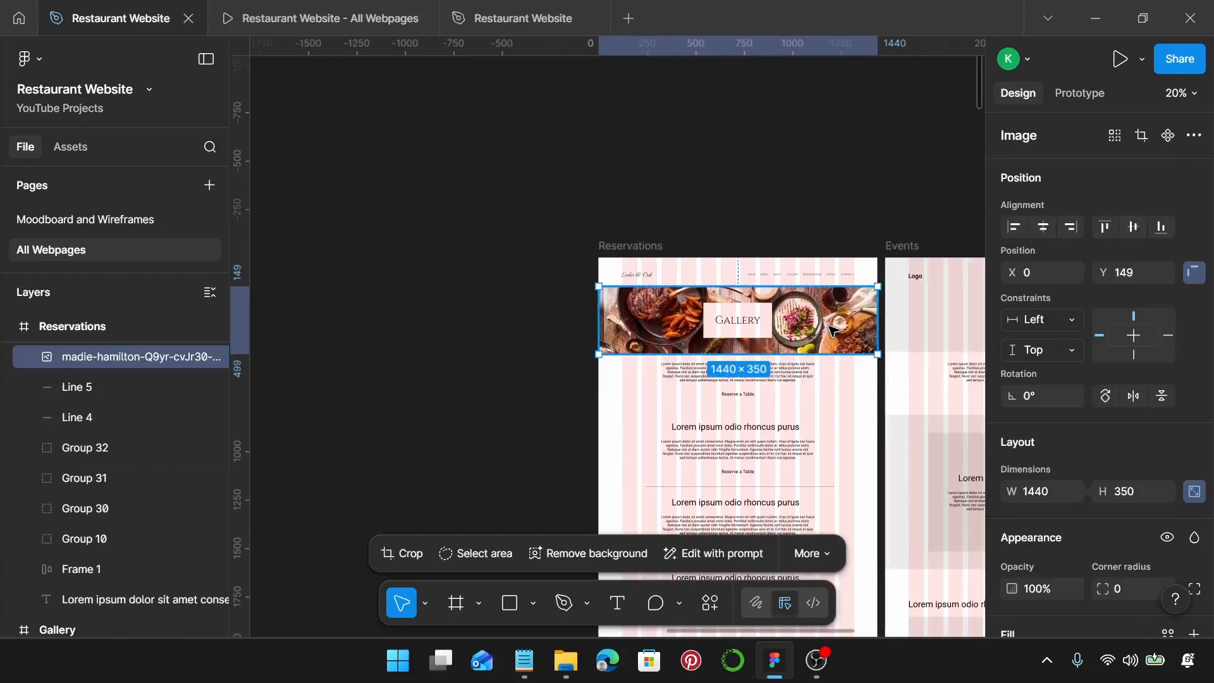
key("ctrl+shift+r")
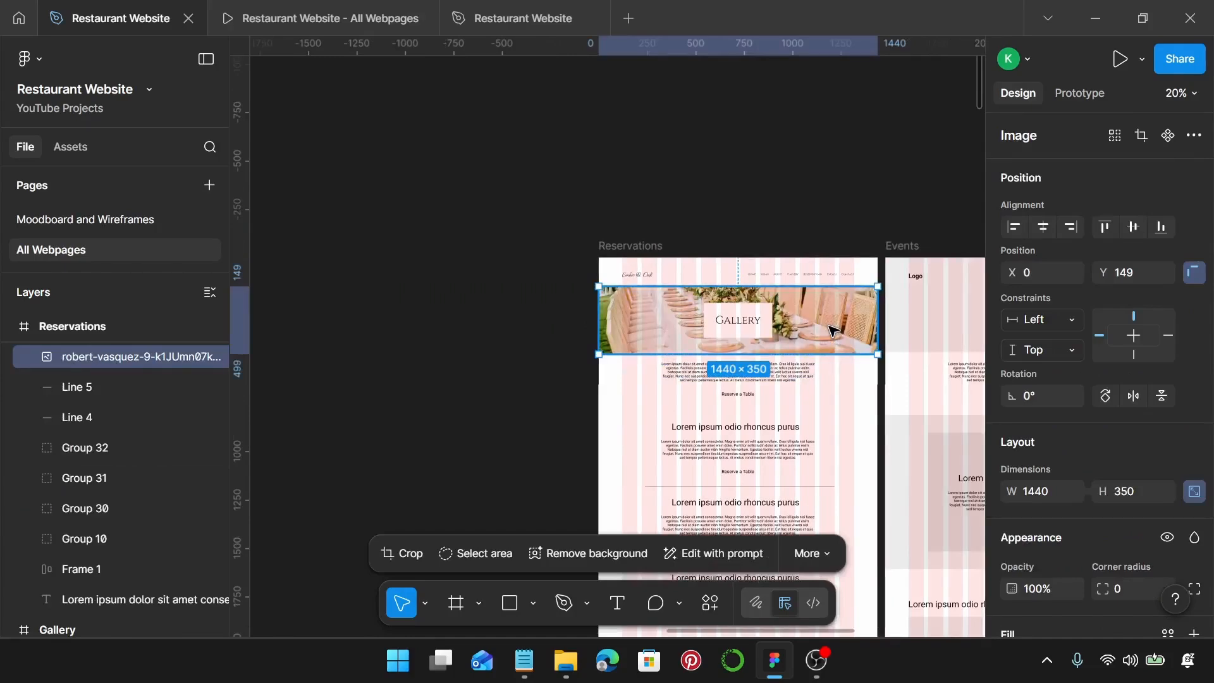
- Copy "Reservations" from the Notepad content file and paste it over the "Gallery" title in the banner
scroll(833, 330, "up", 5)
left_click(604, 304)
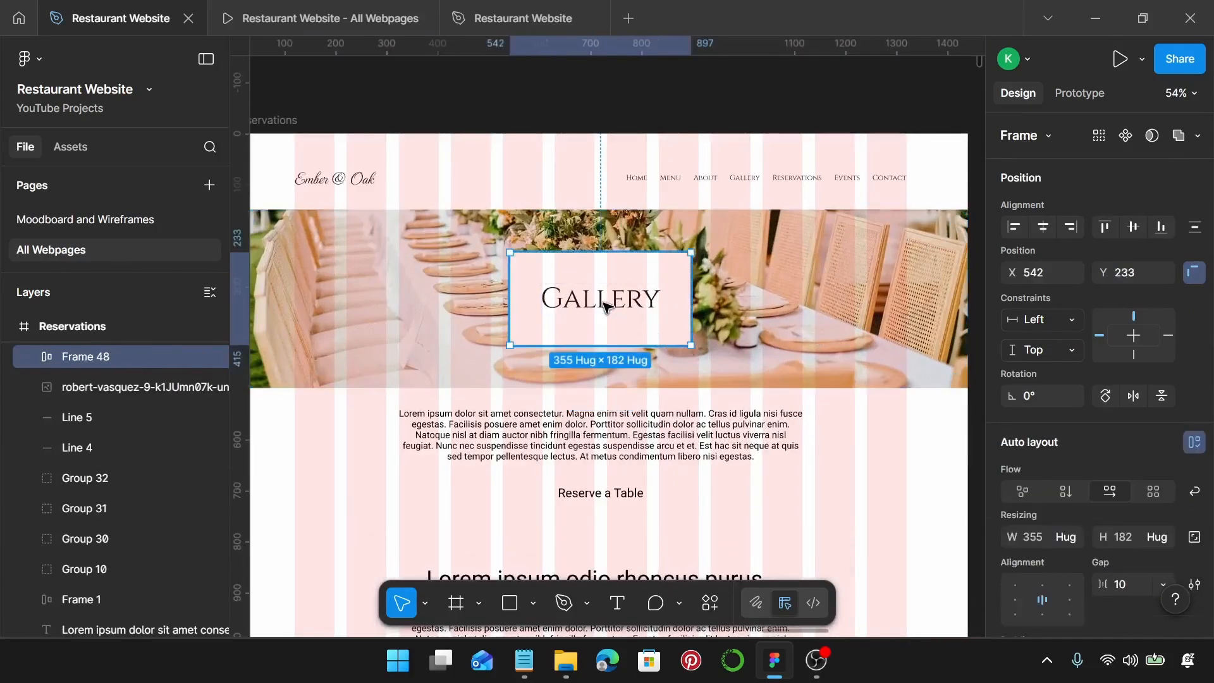
left_click(604, 304)
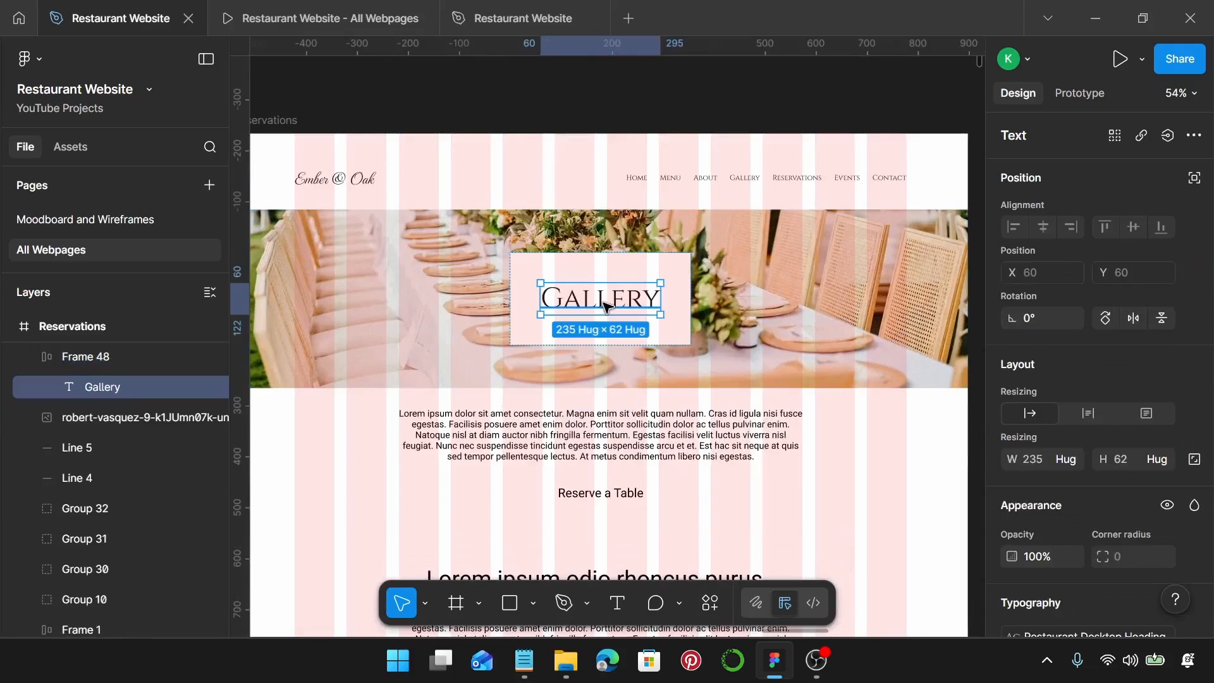
left_click(532, 652)
left_click_drag(829, 331, 728, 342)
key("ctrl+c")
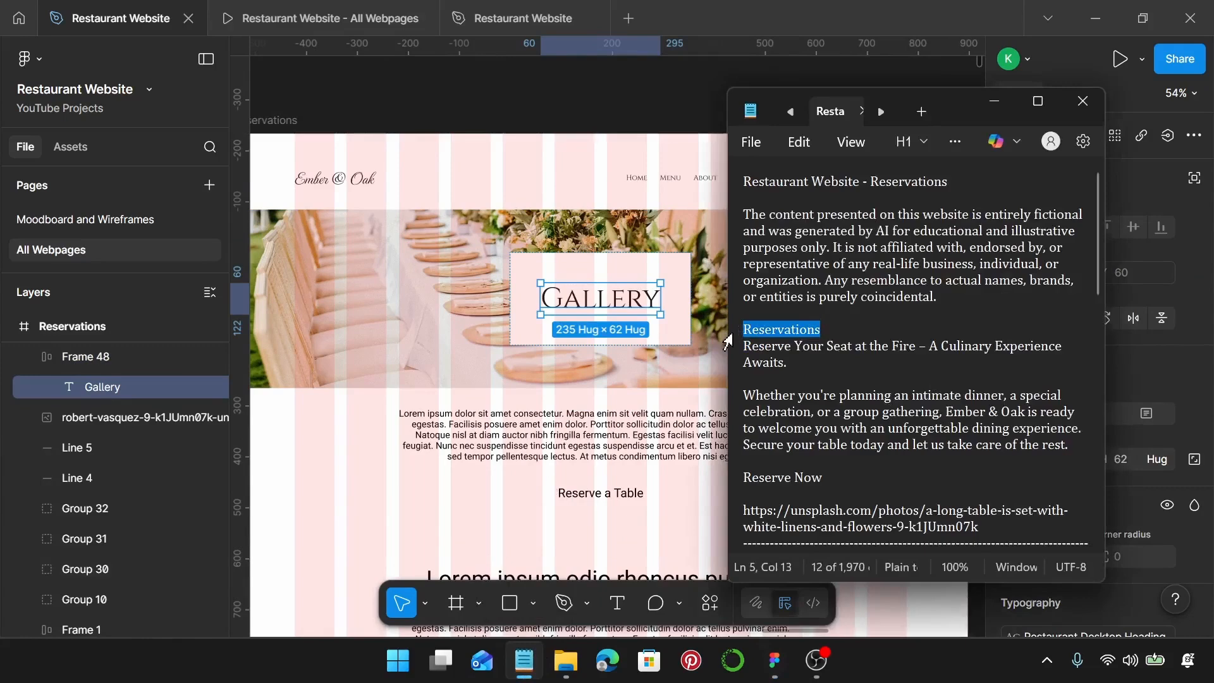
left_click(603, 292)
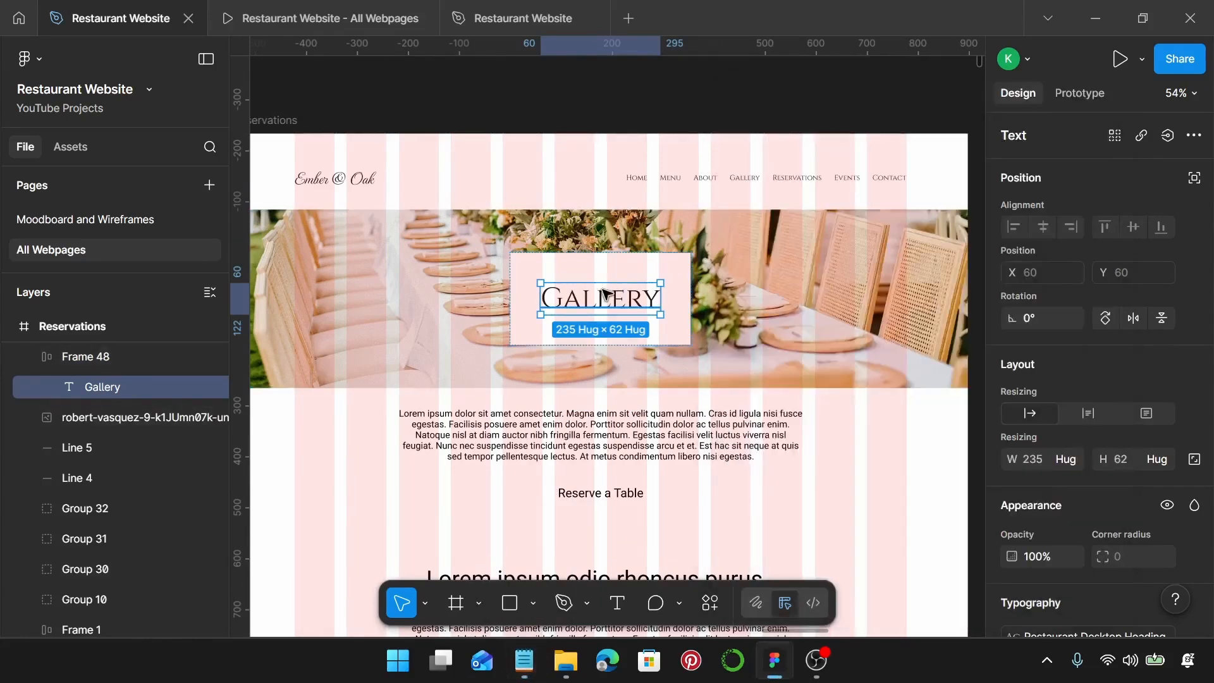
double_click(604, 291)
key("ctrl+v")
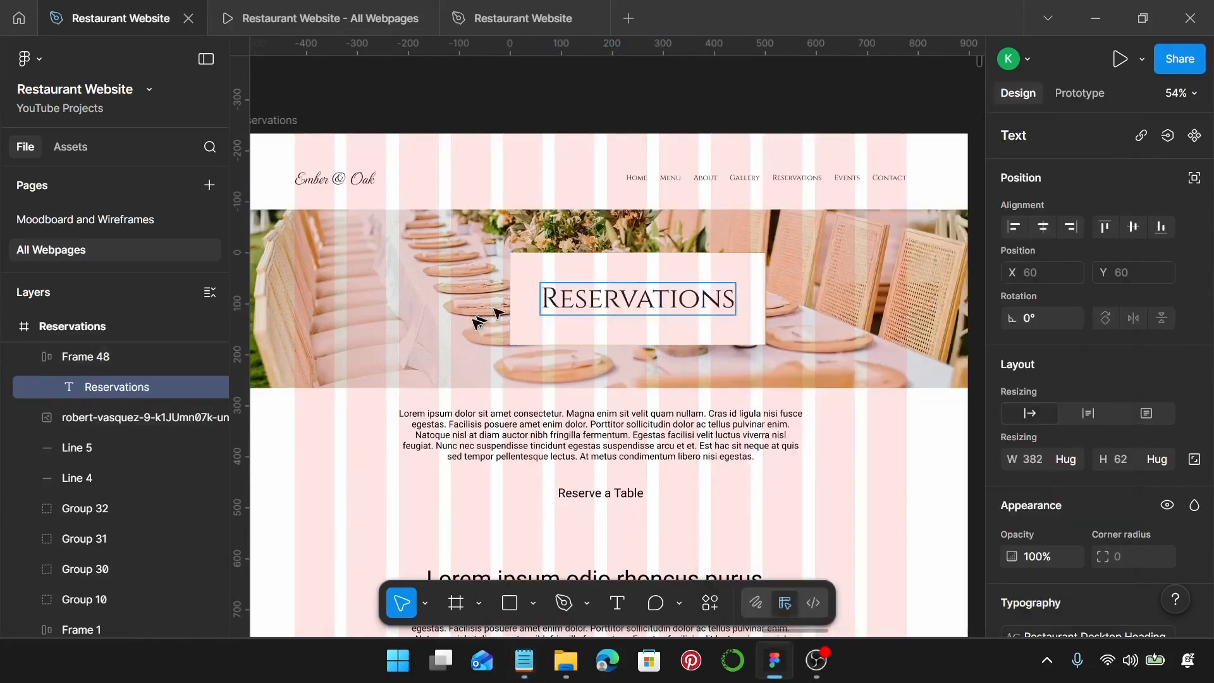
- Center the Reservations title box horizontally on the banner image
key("Escape")
left_click(454, 332)
left_click(642, 302)
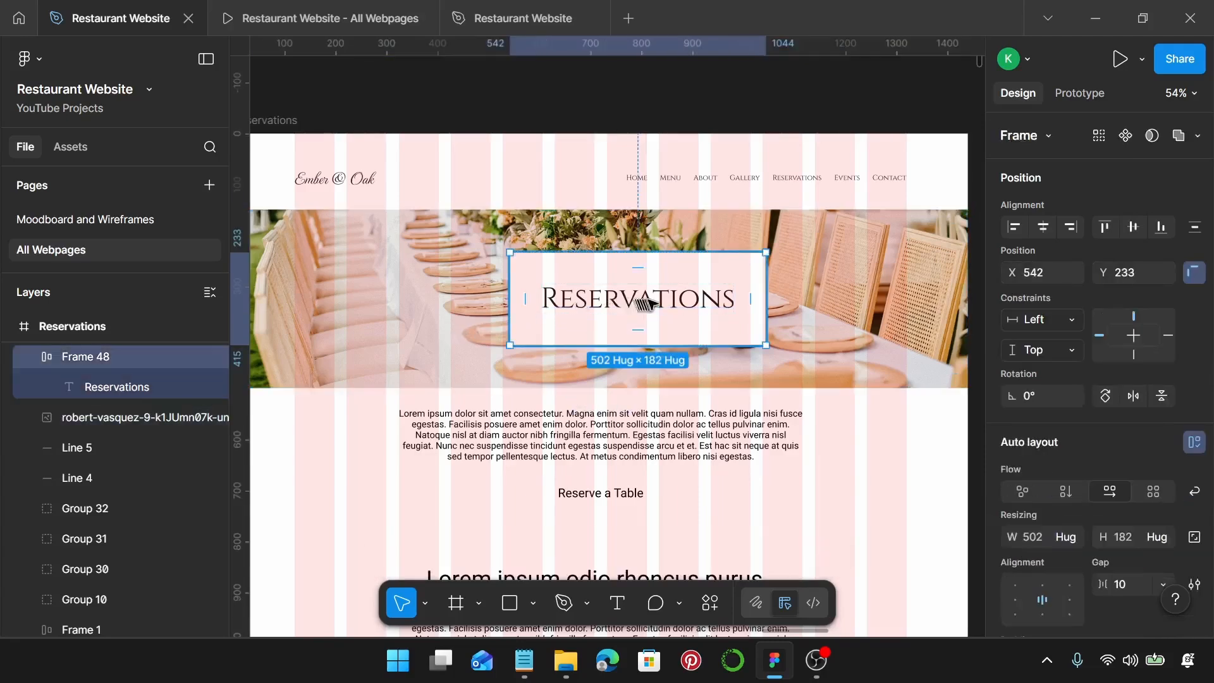
left_click_drag(642, 302, 610, 301)
scroll(610, 302, "down", 4)
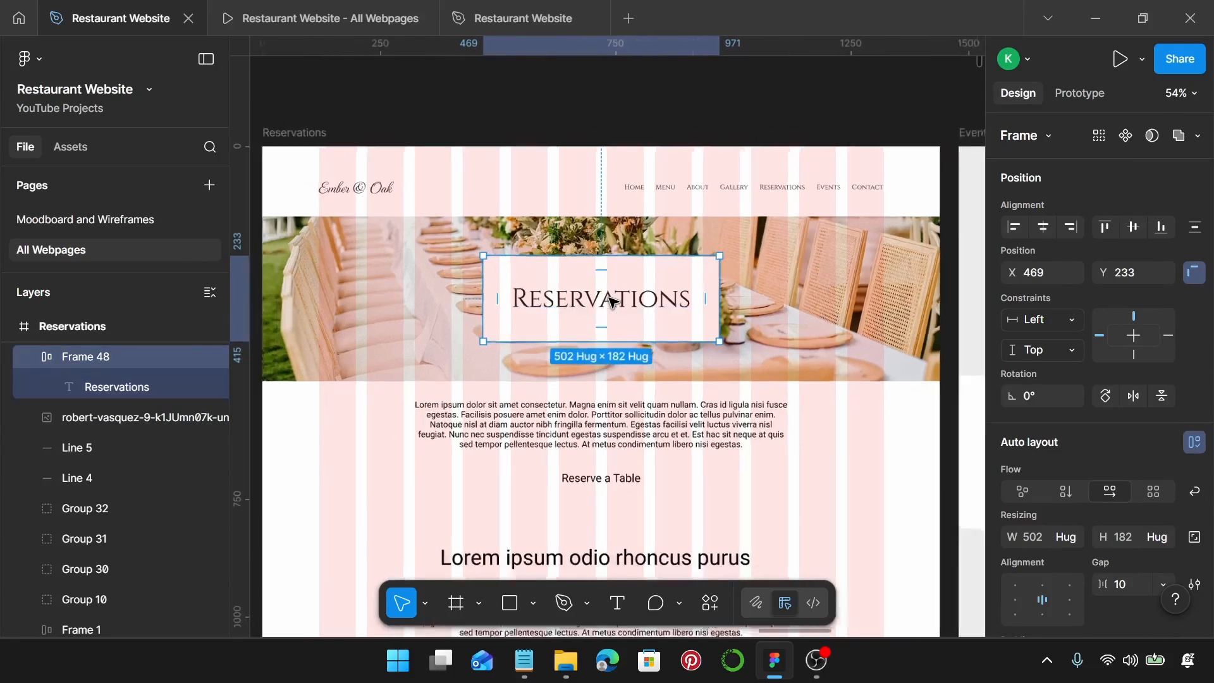
left_click(810, 417)
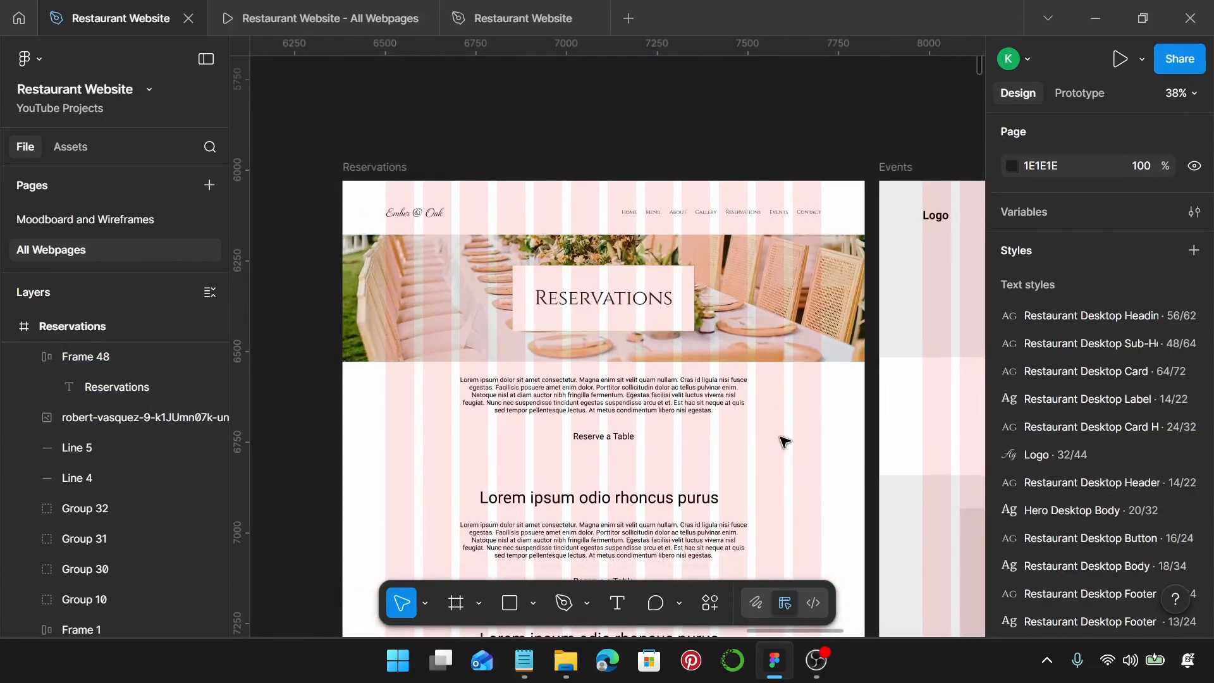
- Examine how both side edges of the intro paragraph below the Reservations banner line up with the column grid
left_click(633, 407)
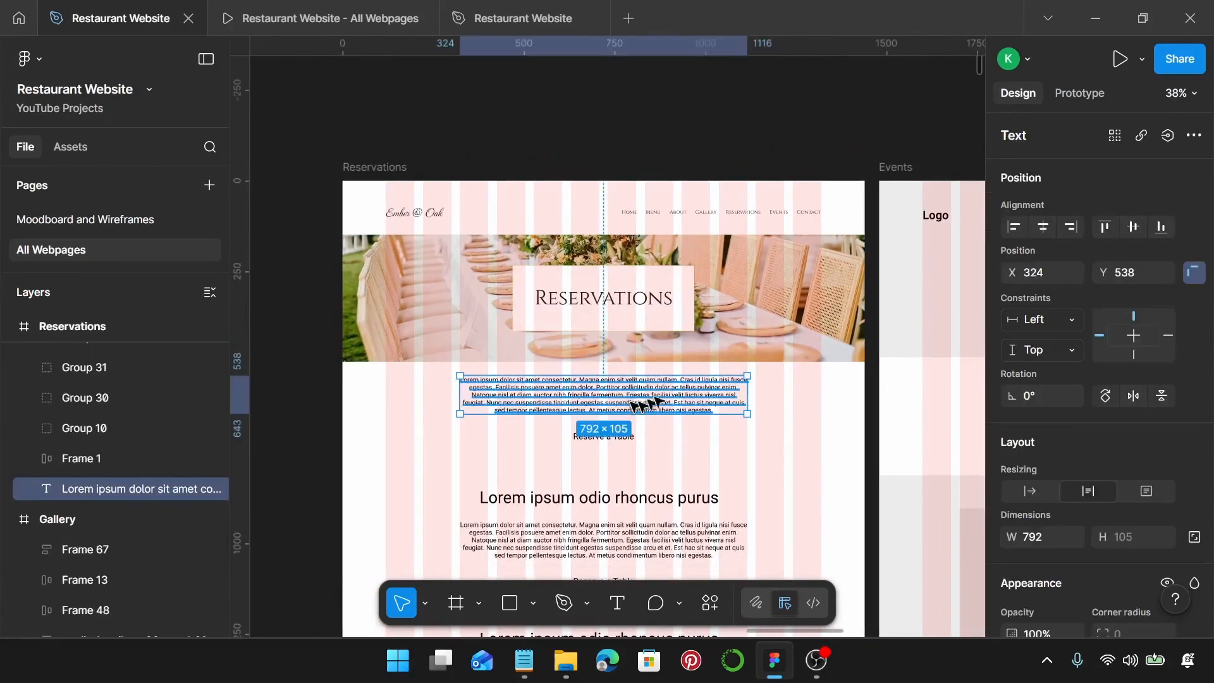
scroll(775, 388, "down", 1)
scroll(759, 386, "up", 10)
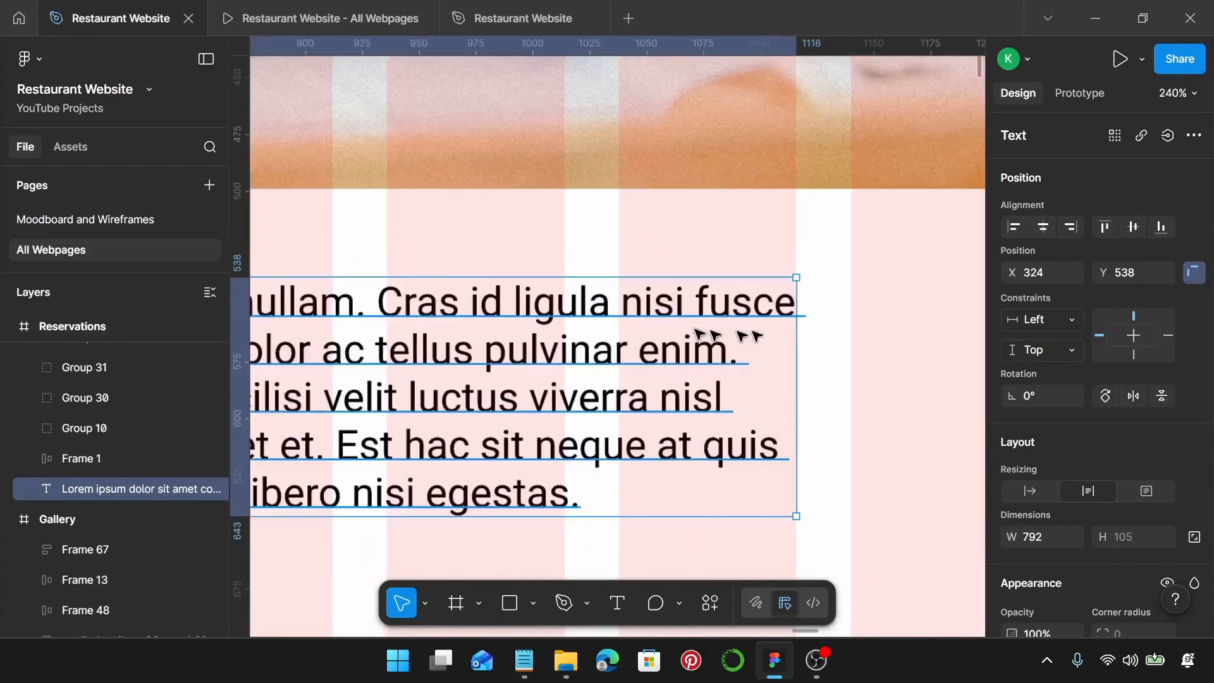
scroll(753, 335, "up", 2)
scroll(784, 325, "down", 7)
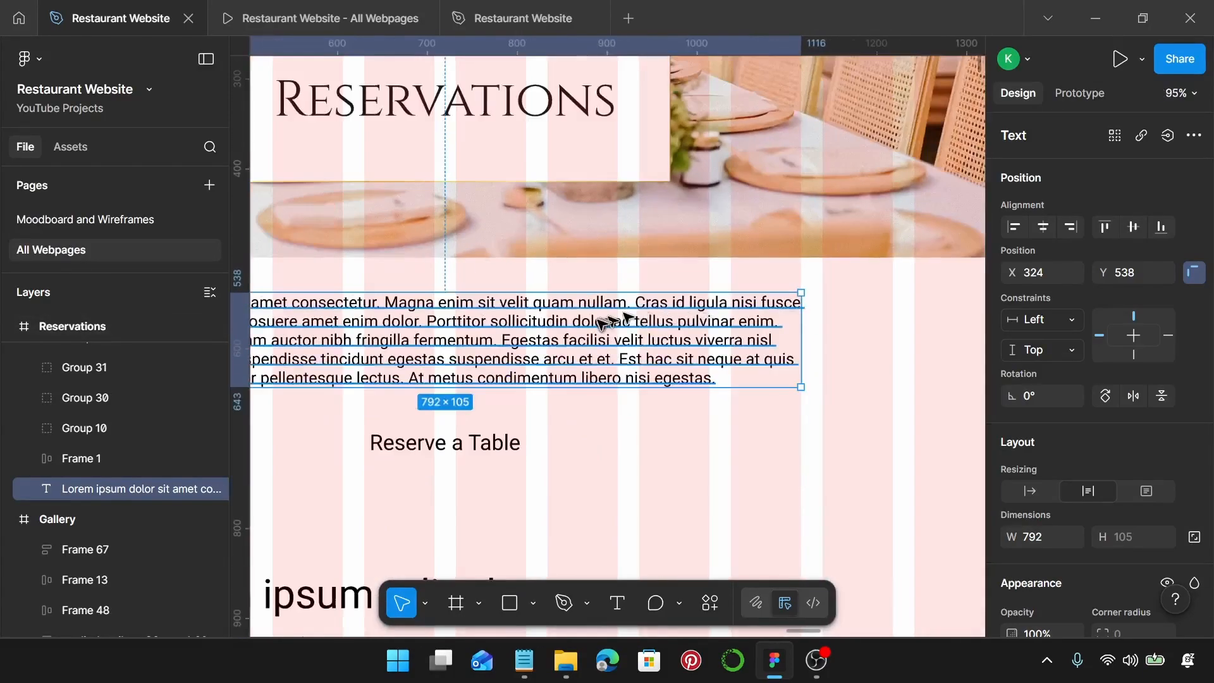
scroll(611, 324, "left", 5)
scroll(658, 298, "up", 5)
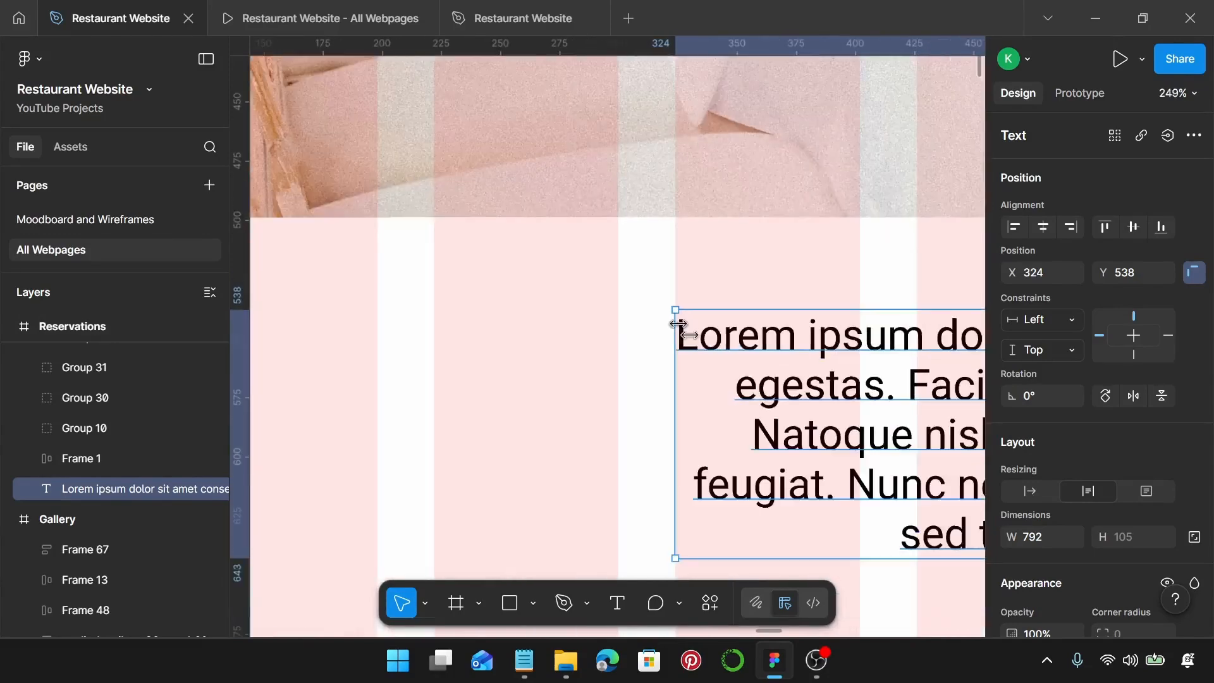
scroll(676, 324, "down", 8)
scroll(657, 402, "right", 4)
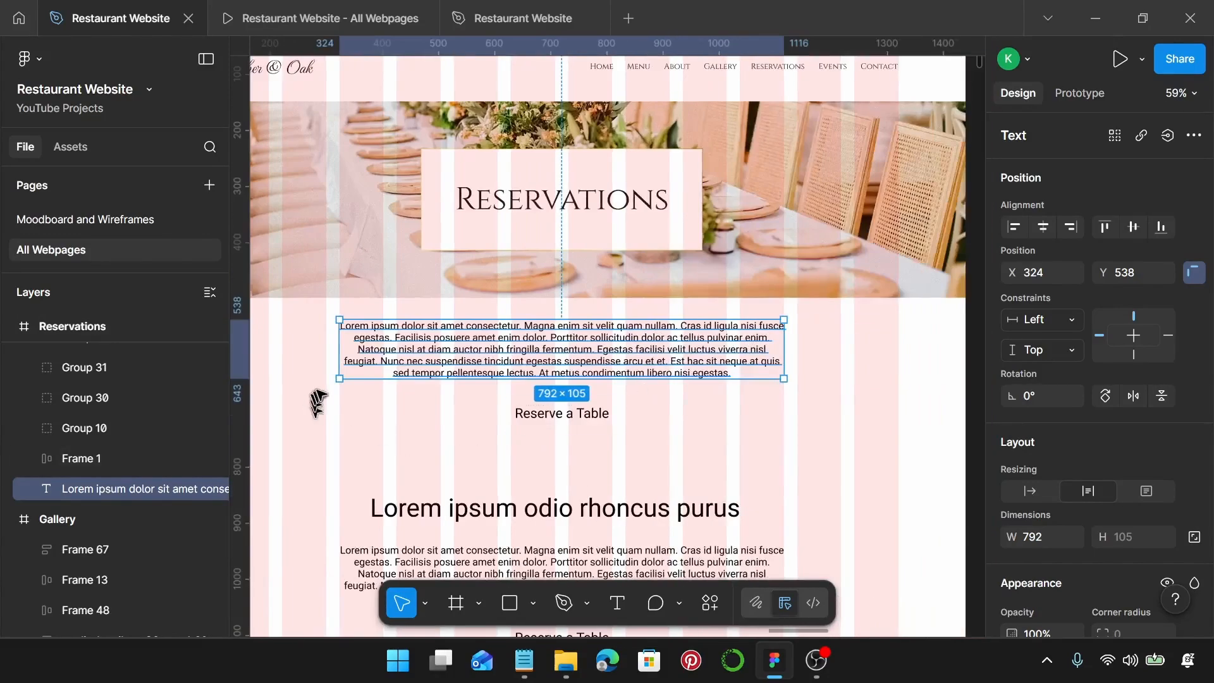
scroll(318, 400, "left", 3)
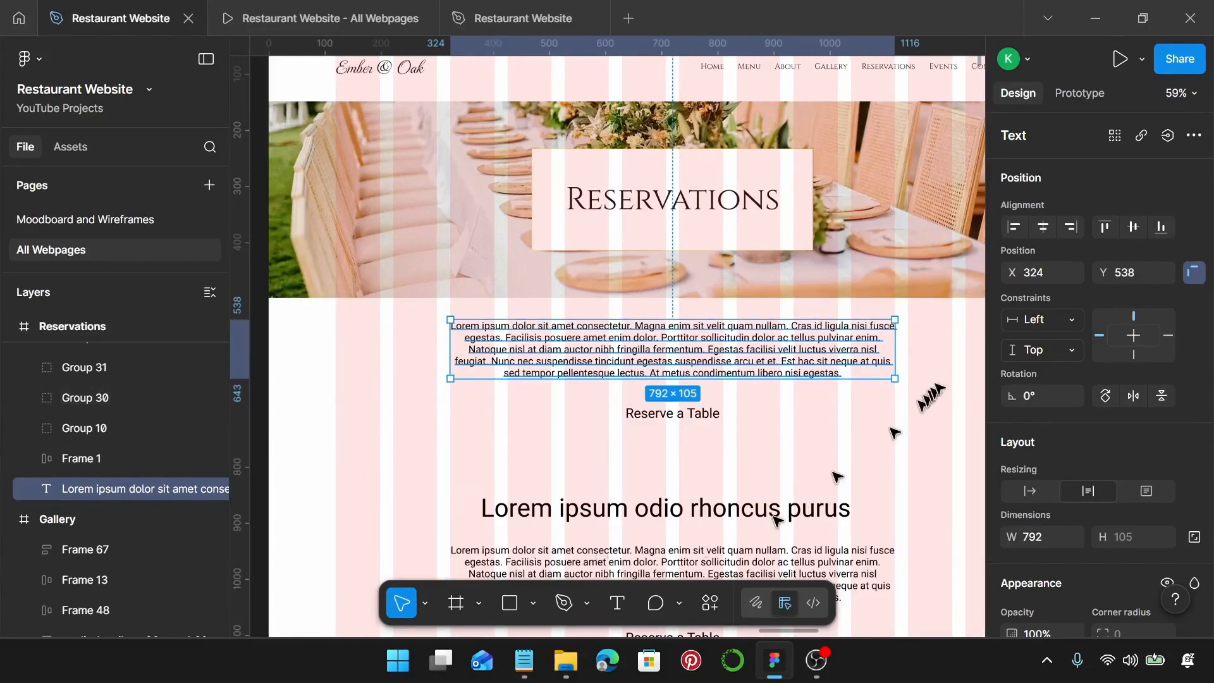
- Move the first "Reserve a Table" placeholder down to about Y 760 and apply the Restaurant Desktop Body text style to the intro paragraph
left_click_drag(675, 422, 672, 465)
left_click(678, 354)
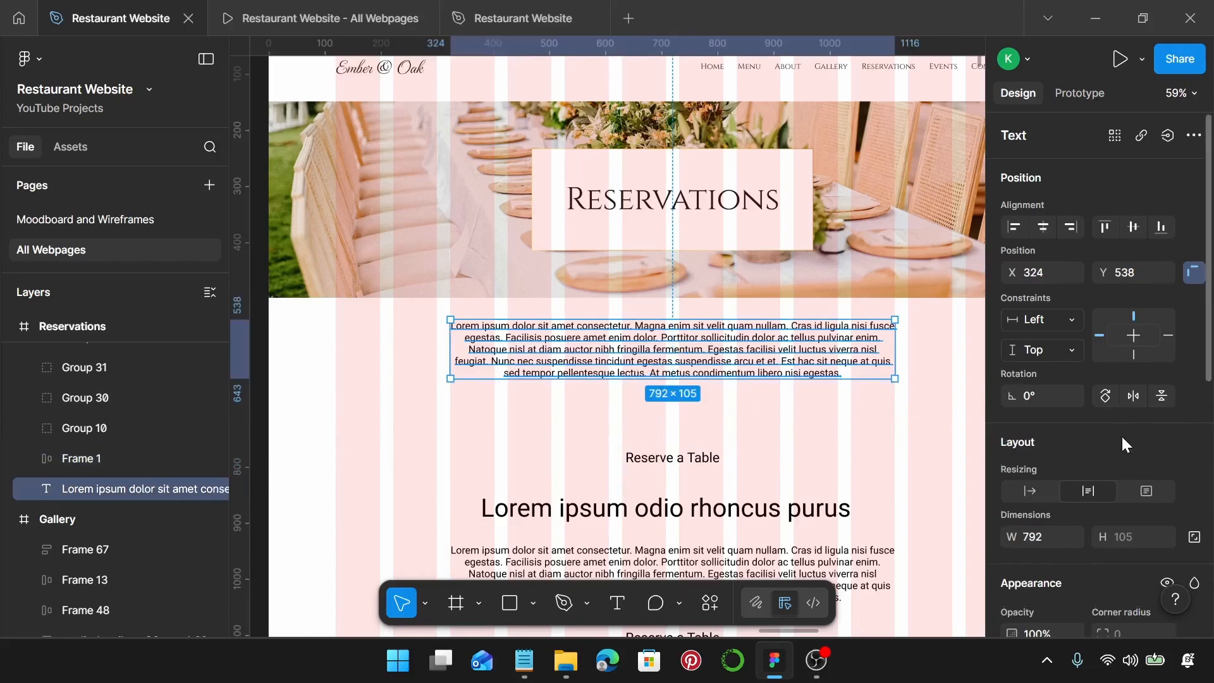
scroll(1122, 444, "down", 3)
scroll(1123, 442, "down", 3)
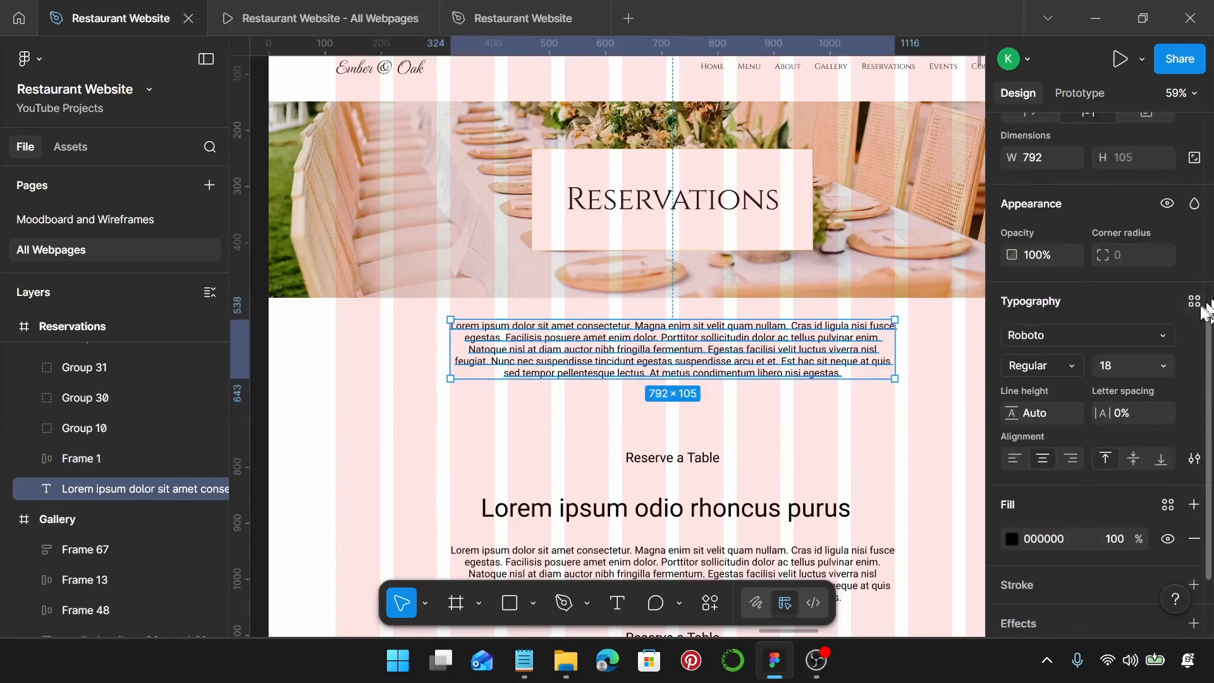
left_click(1200, 307)
scroll(893, 499, "down", 1)
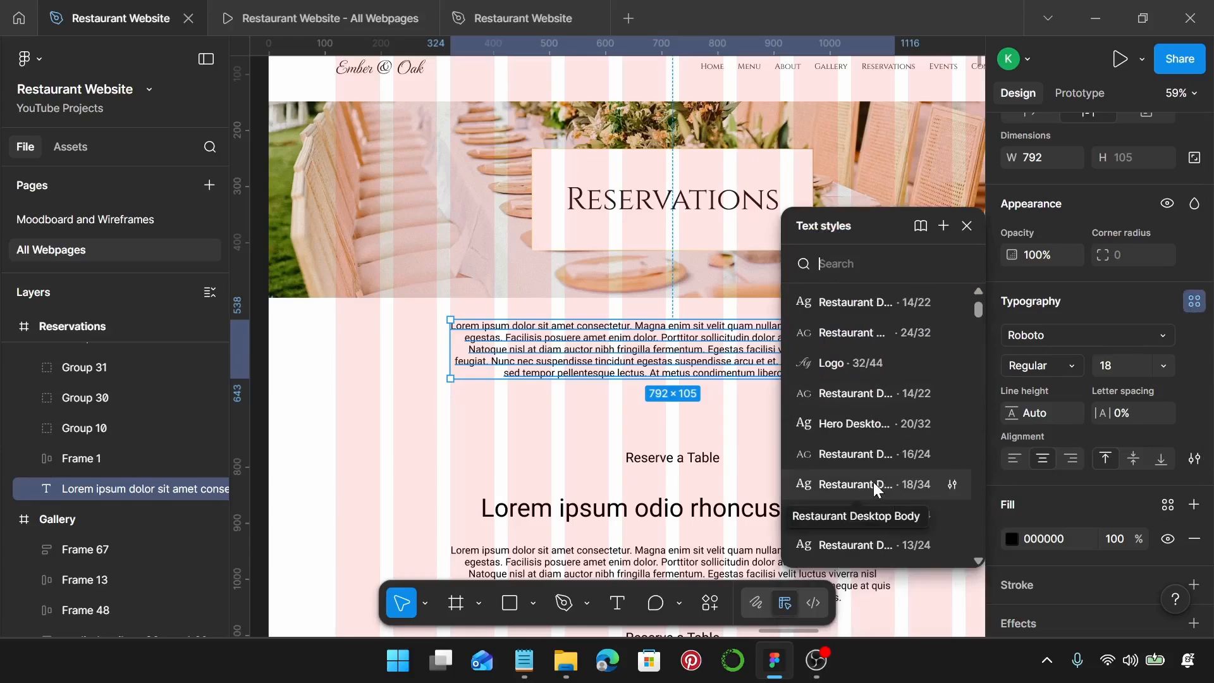
left_click(891, 493)
- Copy the "Reserve Your Seat at the Fire" tagline and its paragraph from Notepad and replace the intro placeholder text with a single copy
left_click(523, 661)
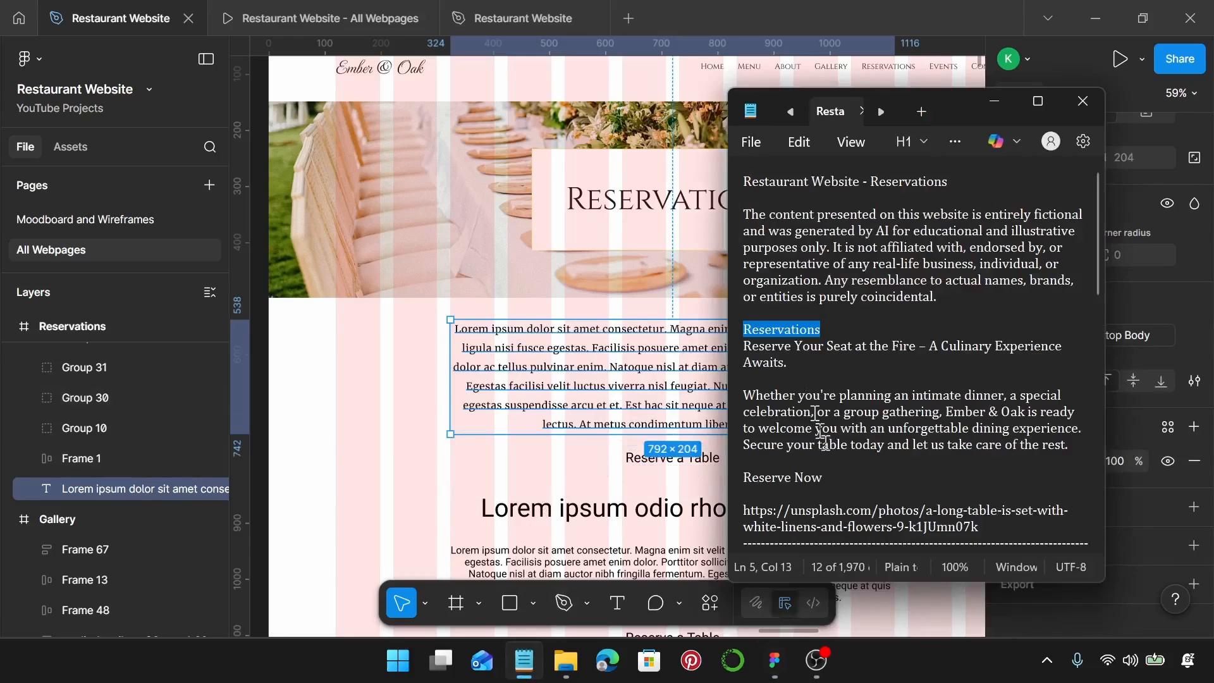
left_click_drag(1069, 446, 744, 346)
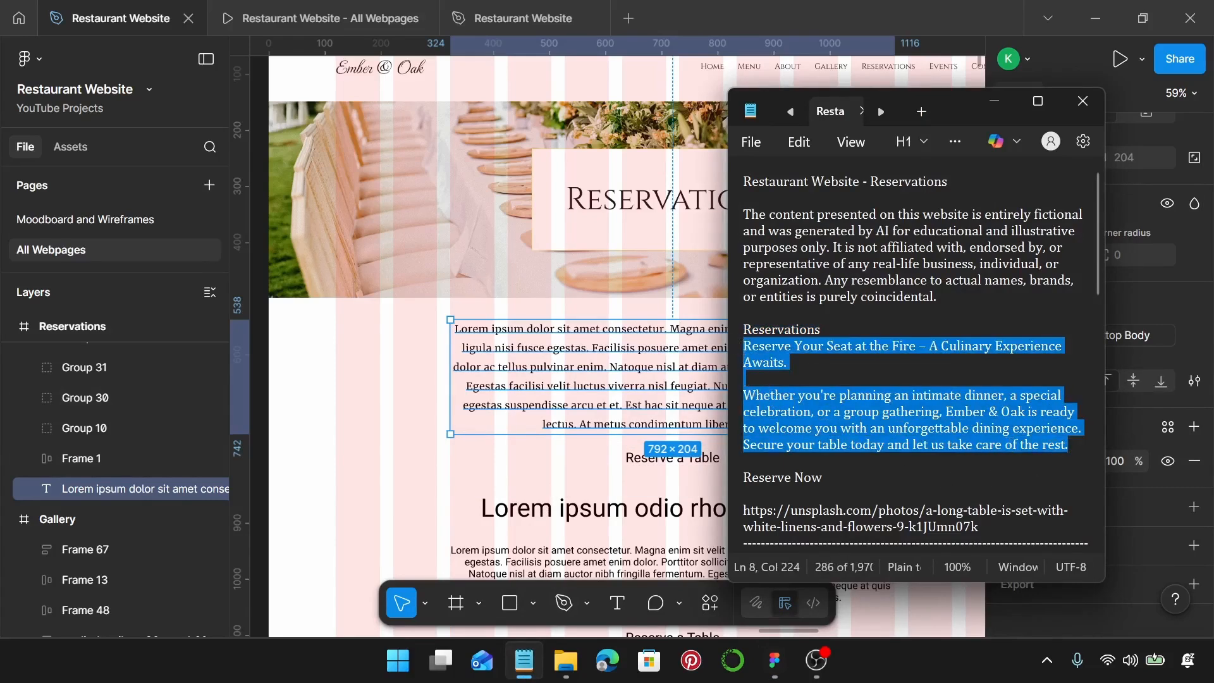
left_click(732, 353)
double_click(664, 372)
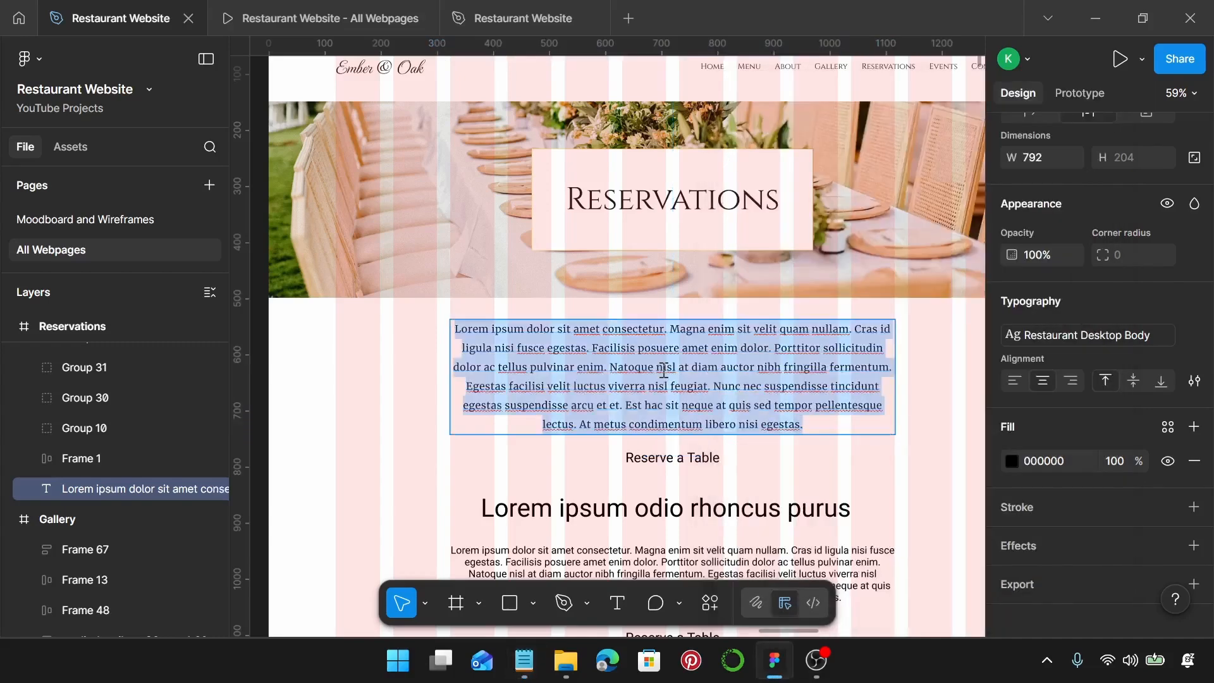
key("ctrl+v")
key("ctrl+v")
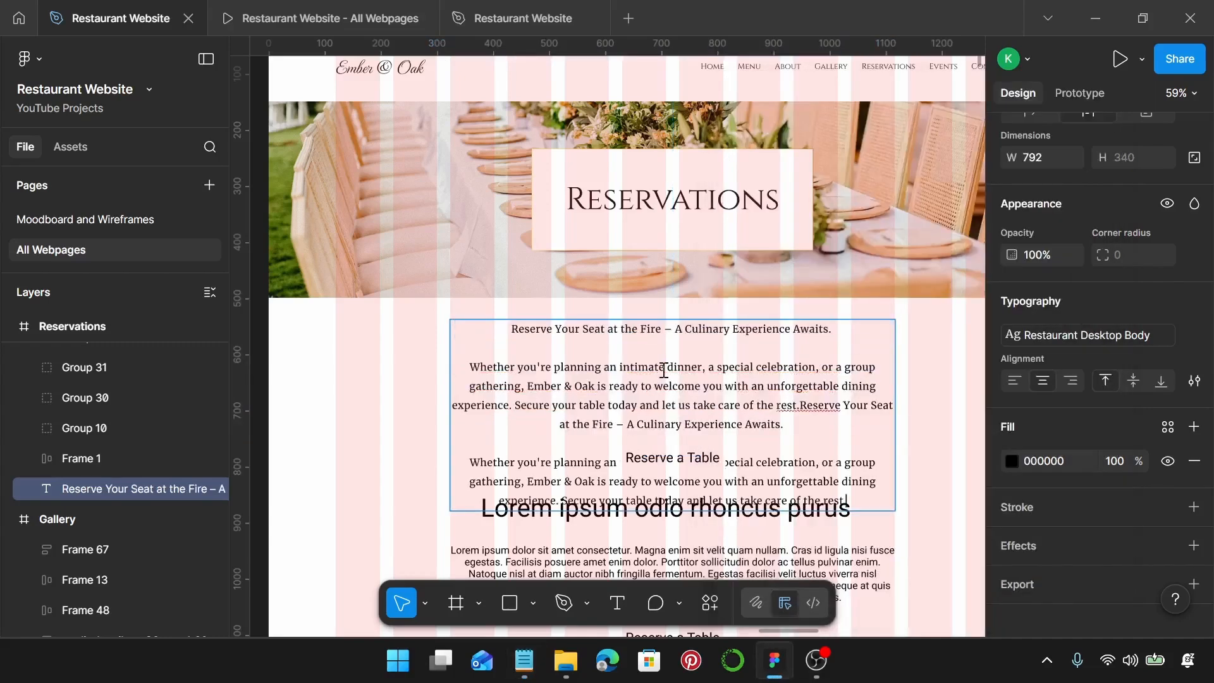
scroll(664, 372, "down", 1)
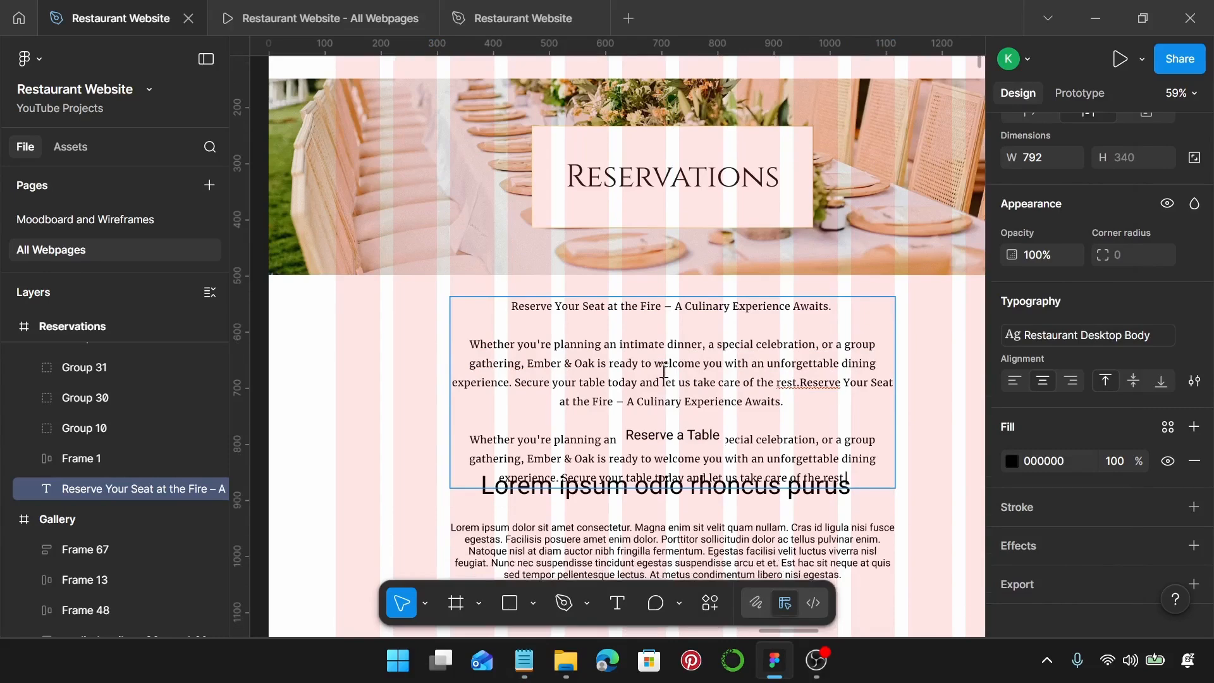
scroll(664, 372, "down", 1)
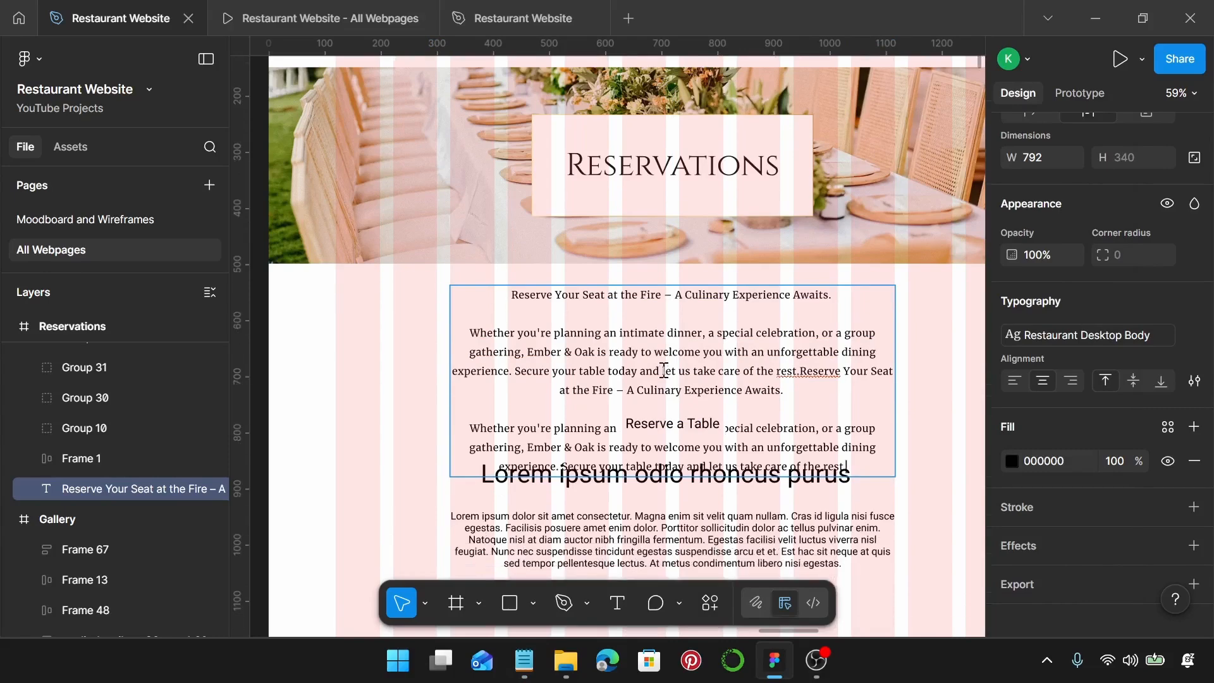
key("ctrl+z")
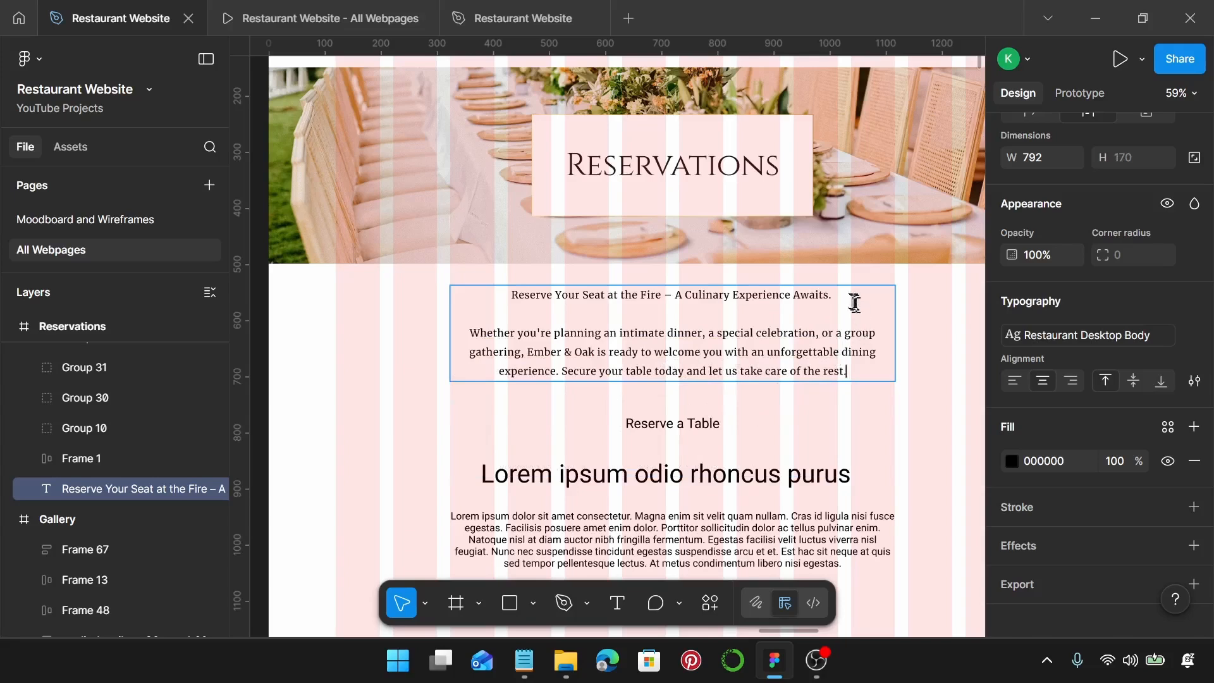
- Italicize the tagline "Reserve Your Seat at the Fire – A Culinary Experience Awaits."
left_click_drag(833, 295, 510, 294)
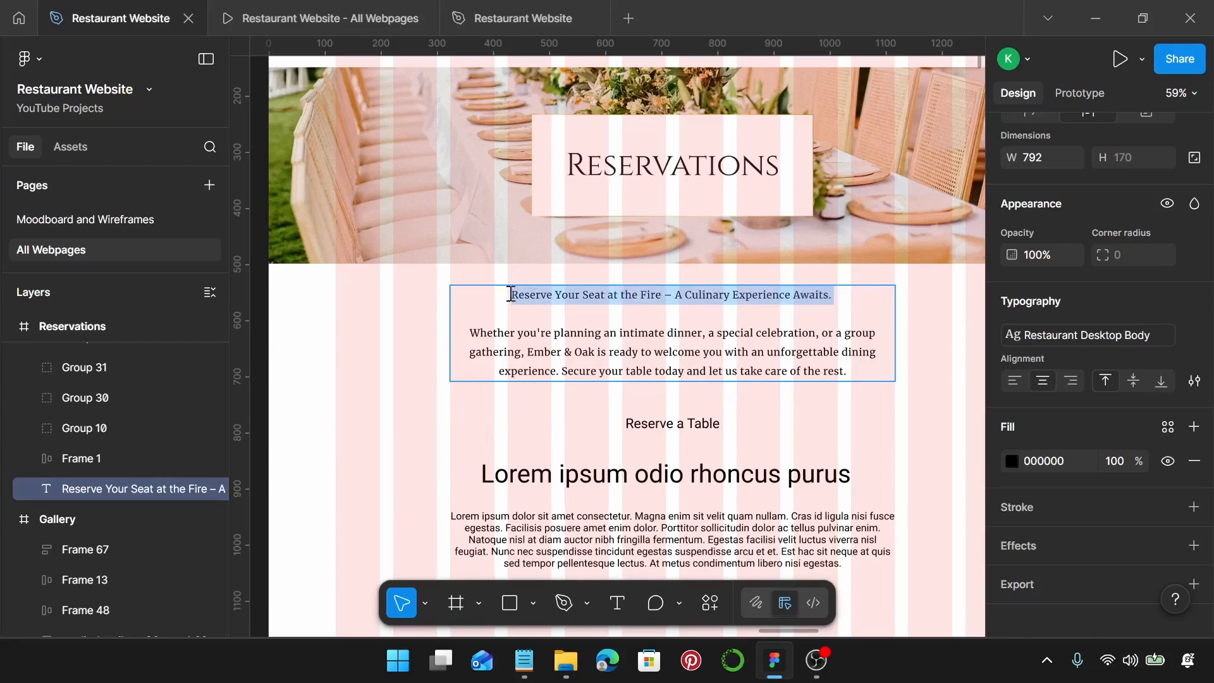
key("ctrl+i")
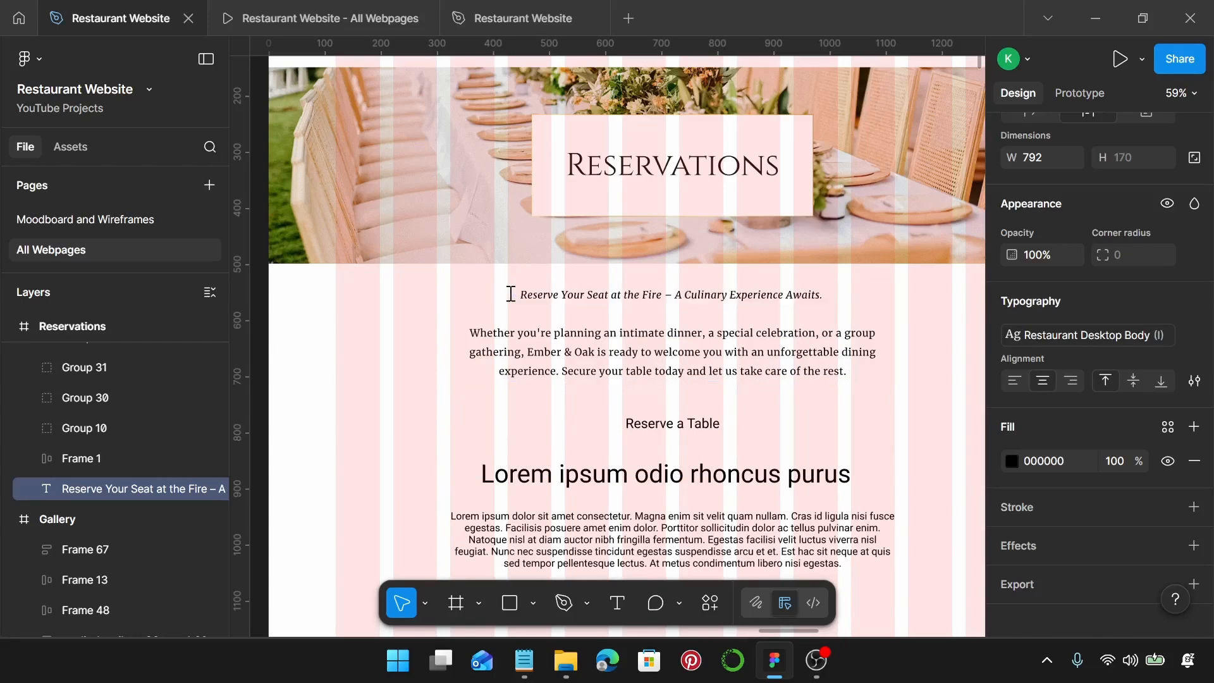
- Copy the finished gold-outlined "Reserve a Table" button from the end of the Gallery page
scroll(598, 404, "down", 4)
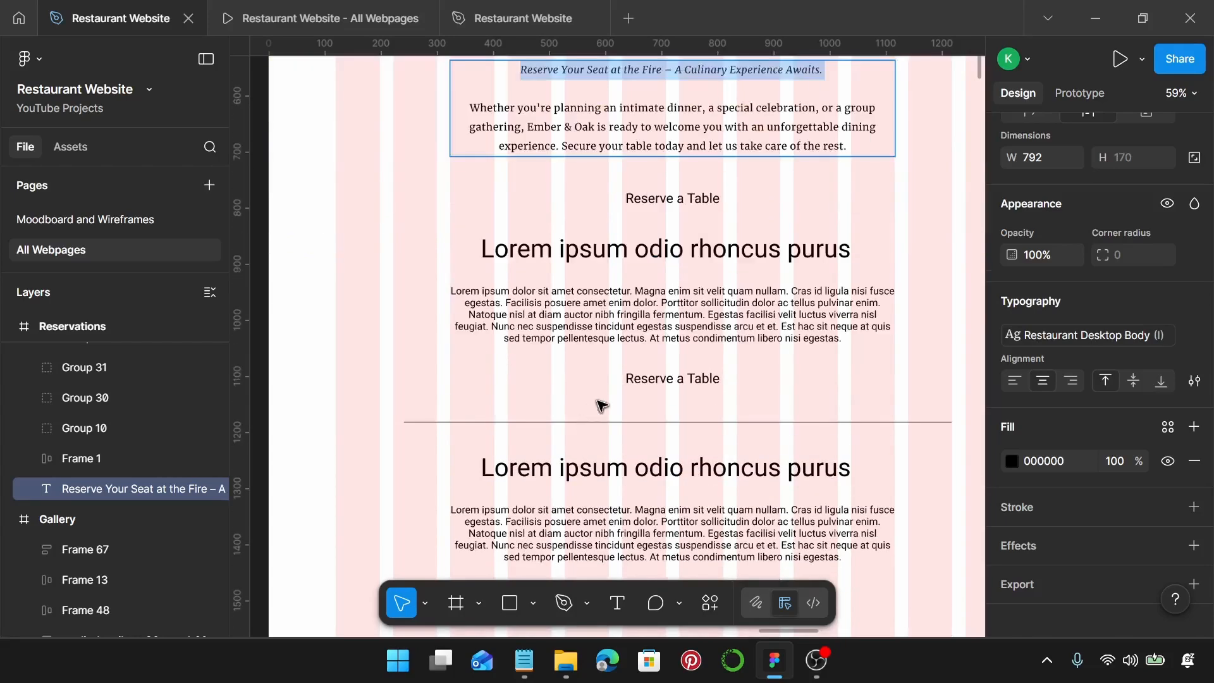
scroll(599, 405, "down", 5)
scroll(601, 405, "left", 5)
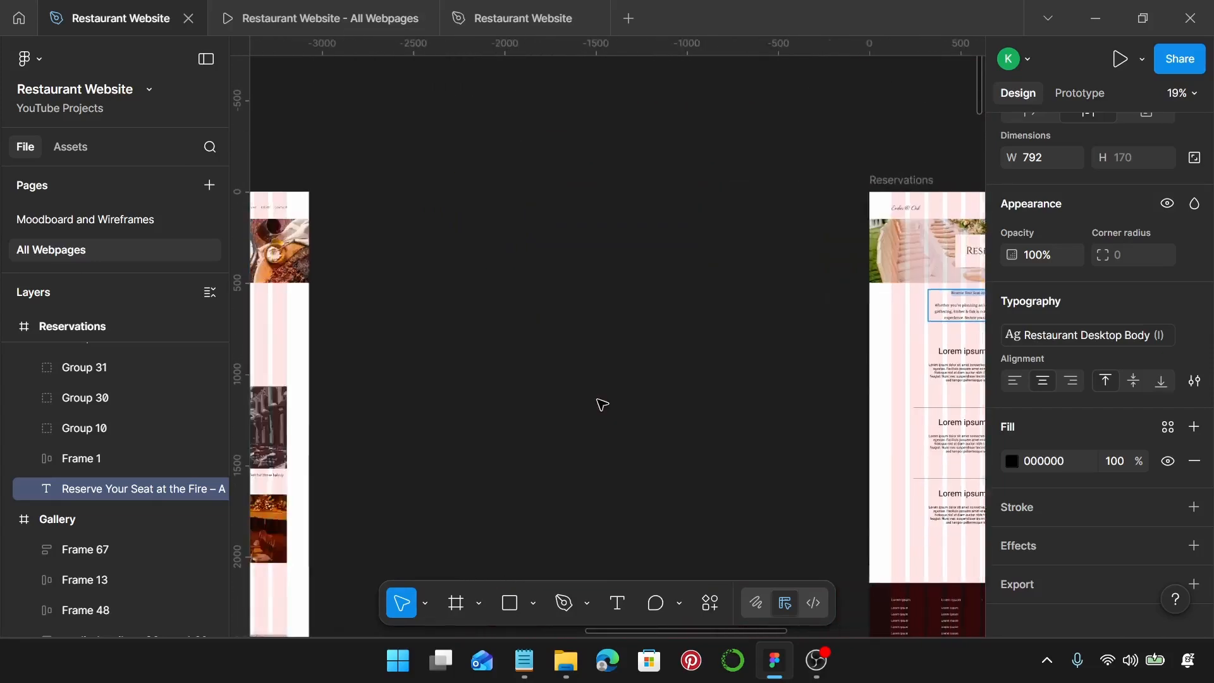
scroll(601, 404, "left", 8)
scroll(600, 403, "down", 4)
scroll(600, 402, "left", 1)
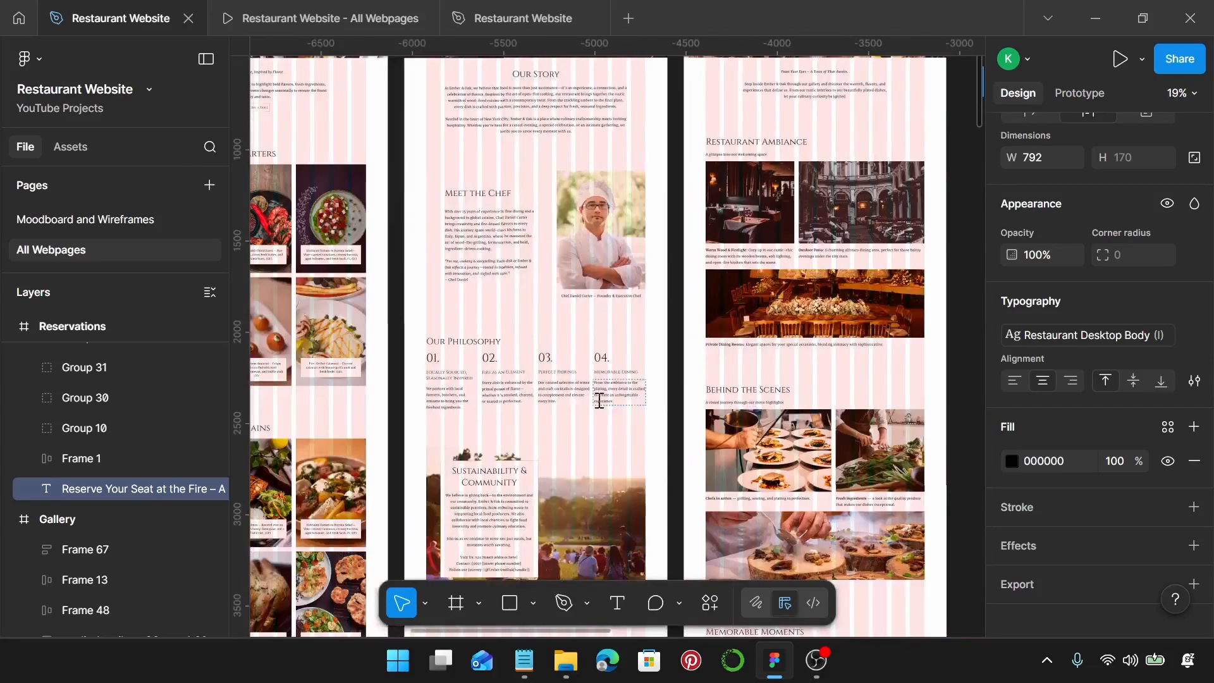
scroll(599, 402, "left", 1)
scroll(599, 399, "up", 2)
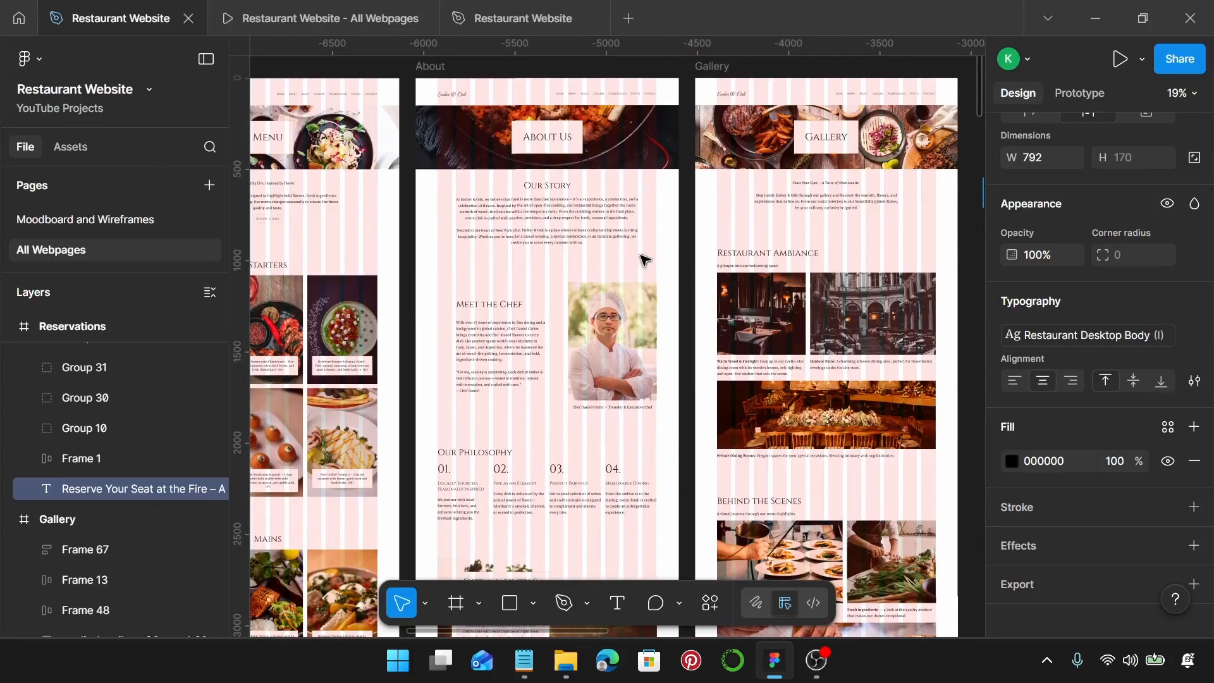
scroll(847, 328, "down", 6)
scroll(710, 450, "up", 2)
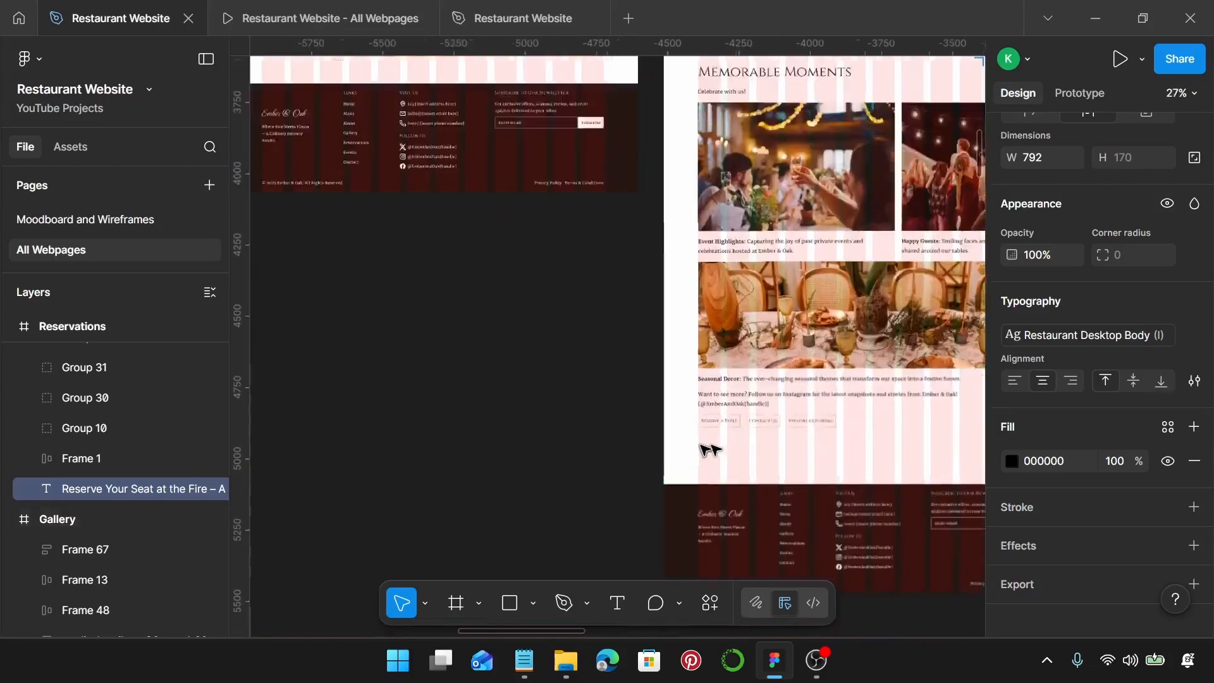
scroll(710, 450, "up", 2)
double_click(725, 423)
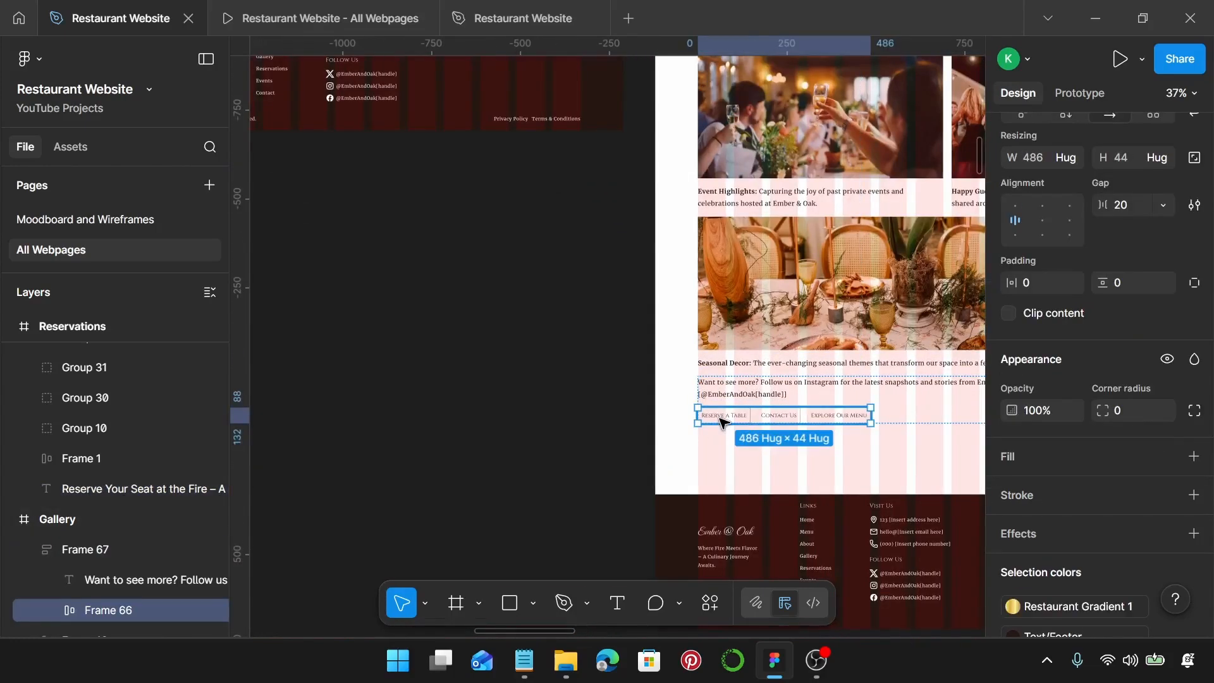
double_click(724, 418)
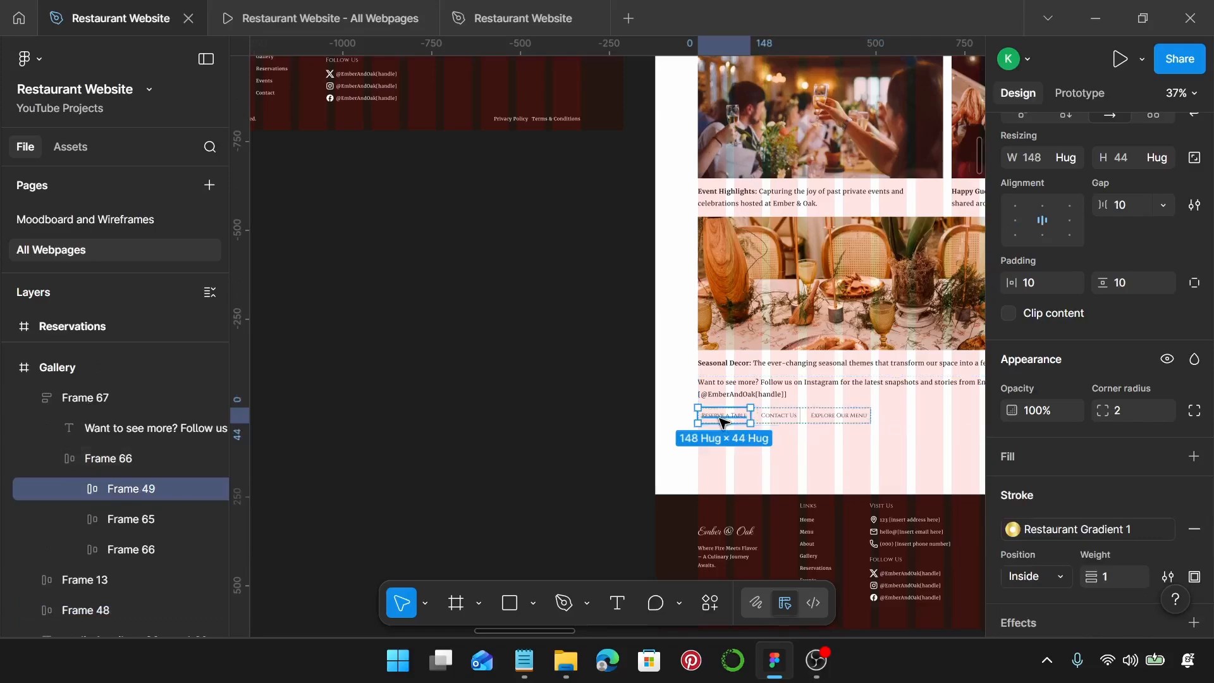
scroll(725, 423, "down", 10)
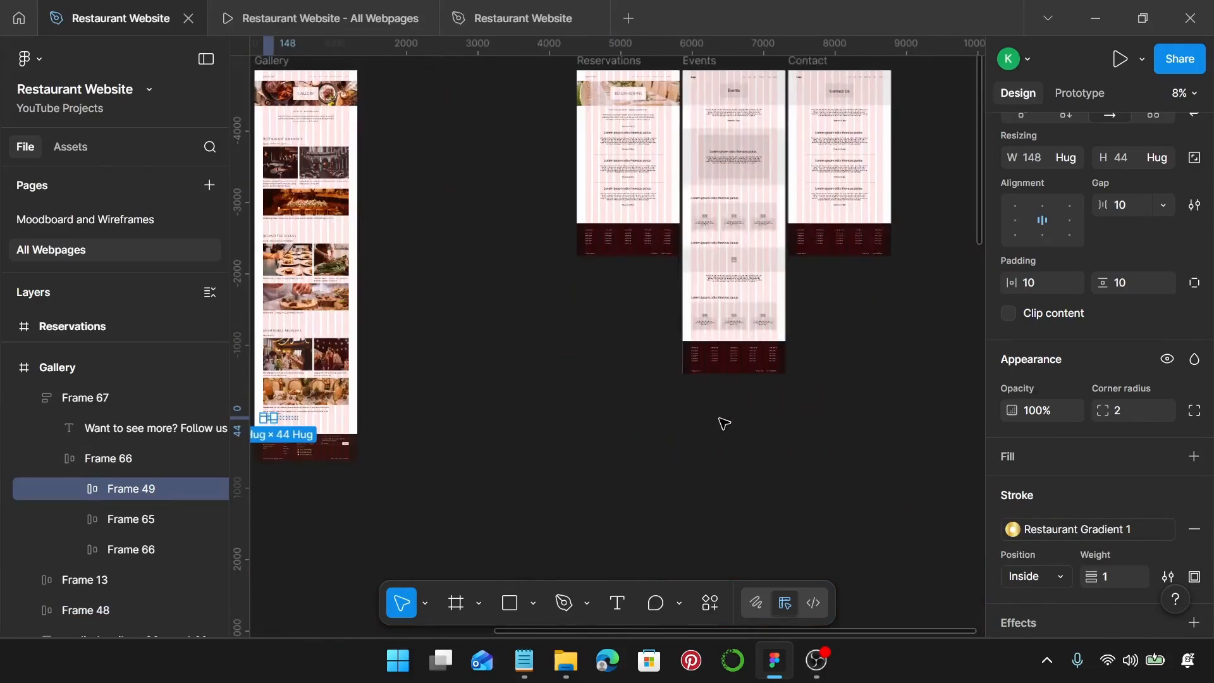
scroll(737, 136, "up", 12)
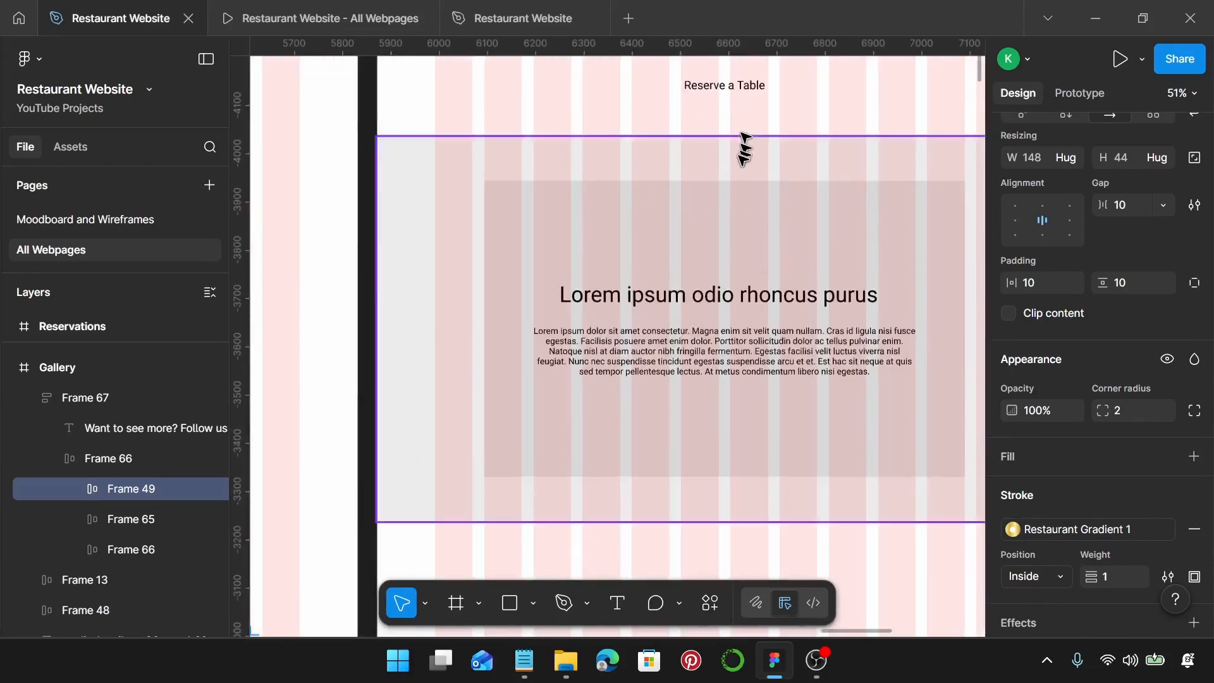
left_click(720, 234)
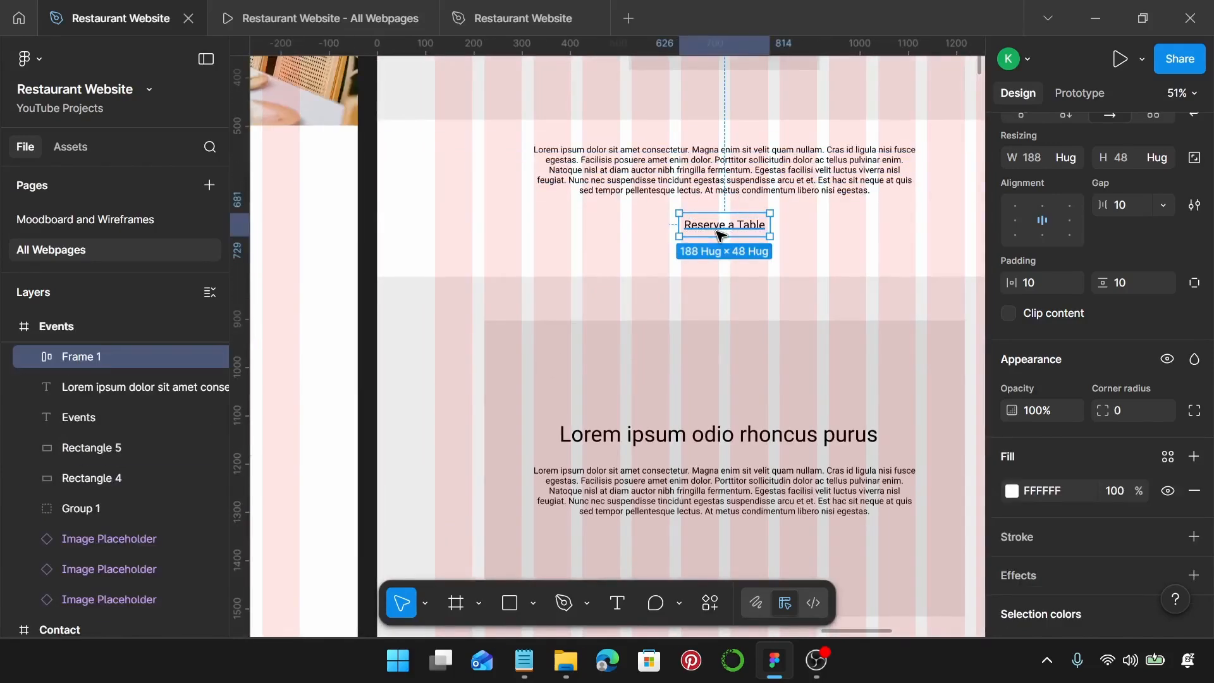
key("ctrl+shift+r")
scroll(719, 234, "up", 2)
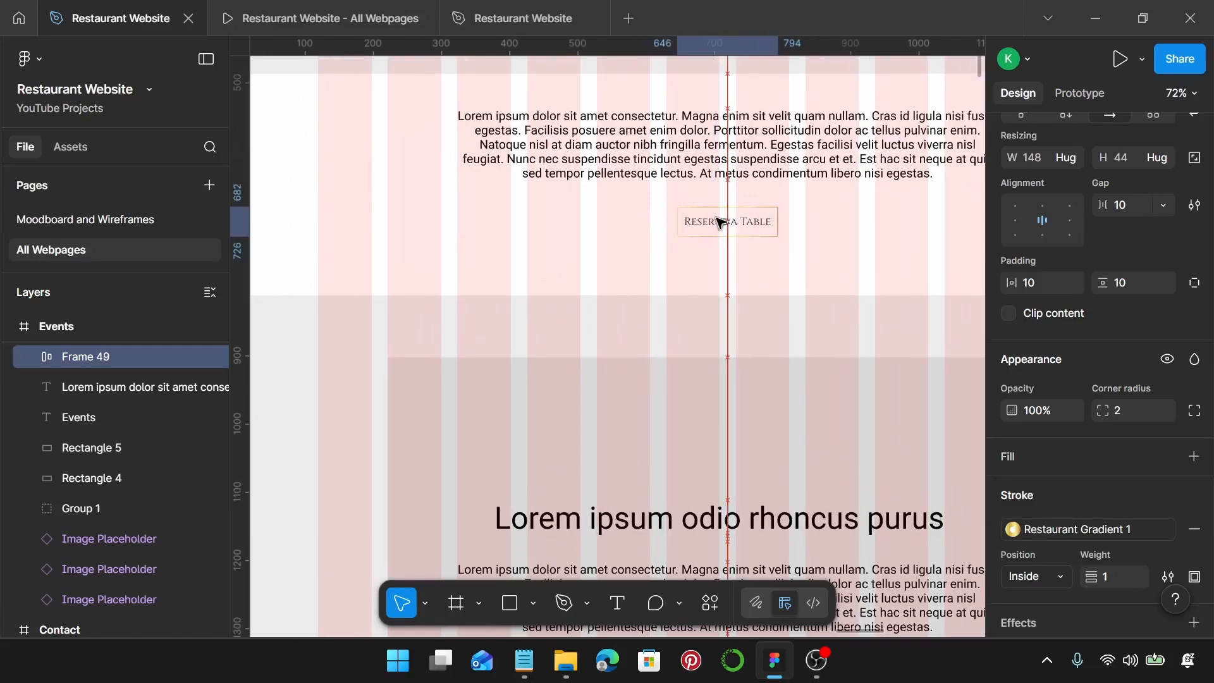
scroll(720, 221, "down", 2)
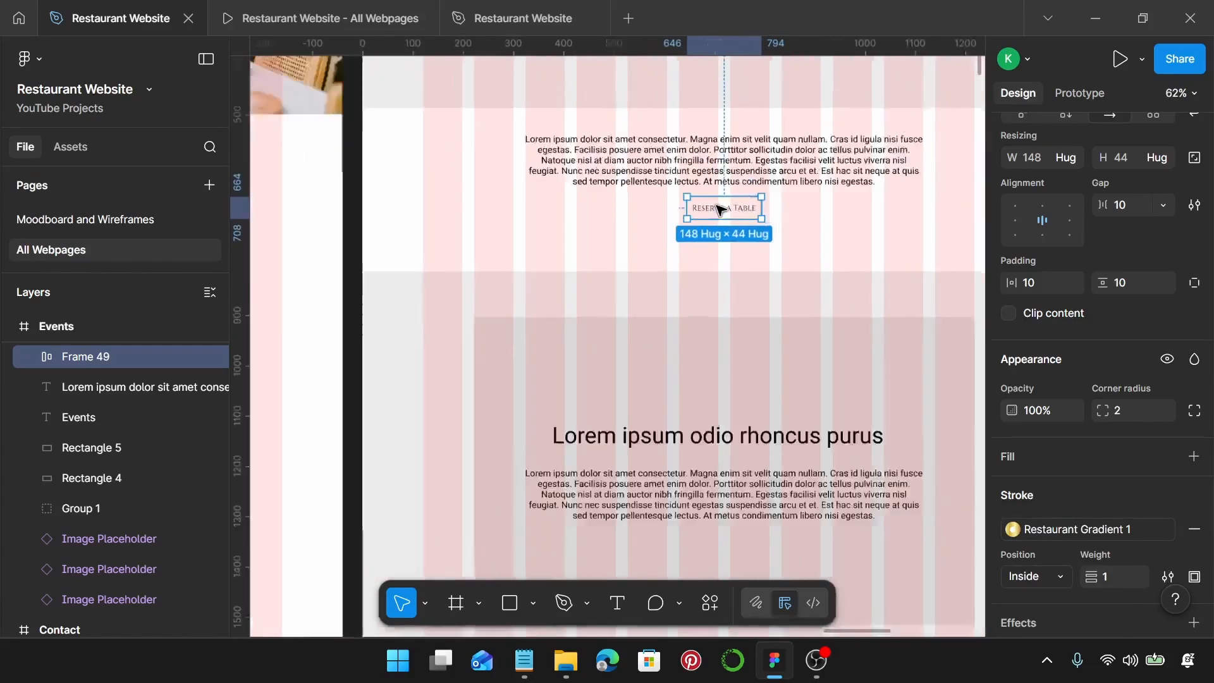
scroll(720, 208, "down", 3)
scroll(721, 207, "left", 5)
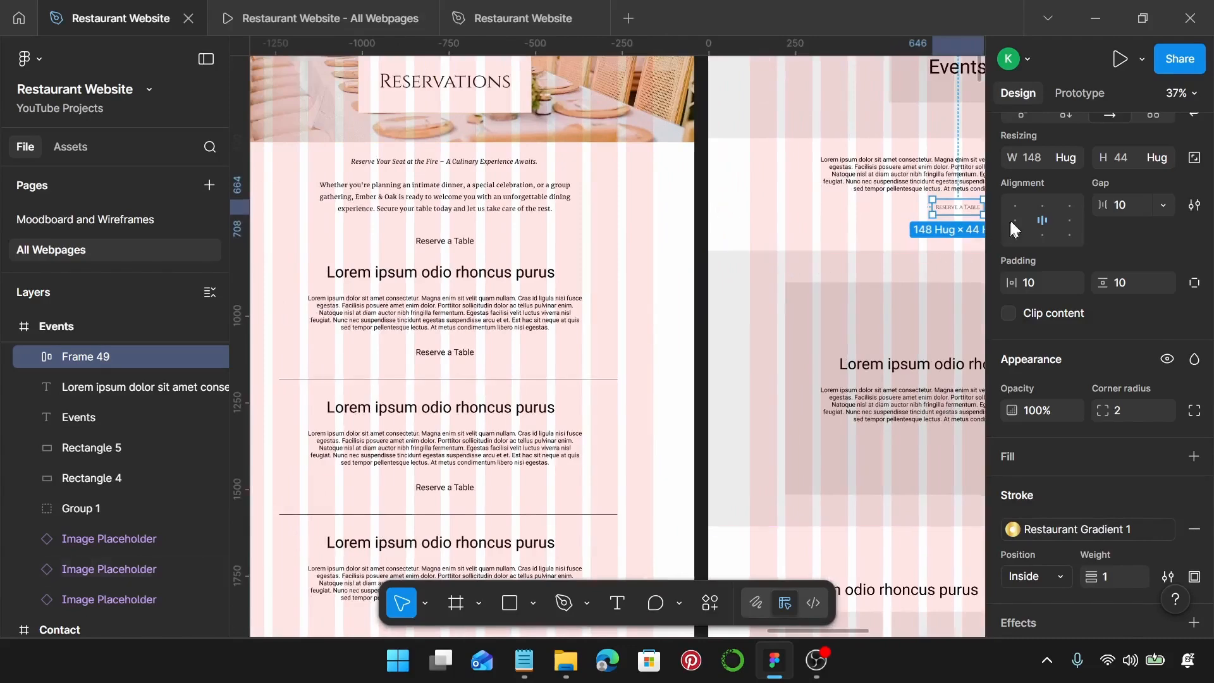
key("ctrl+z")
key("ctrl+z")
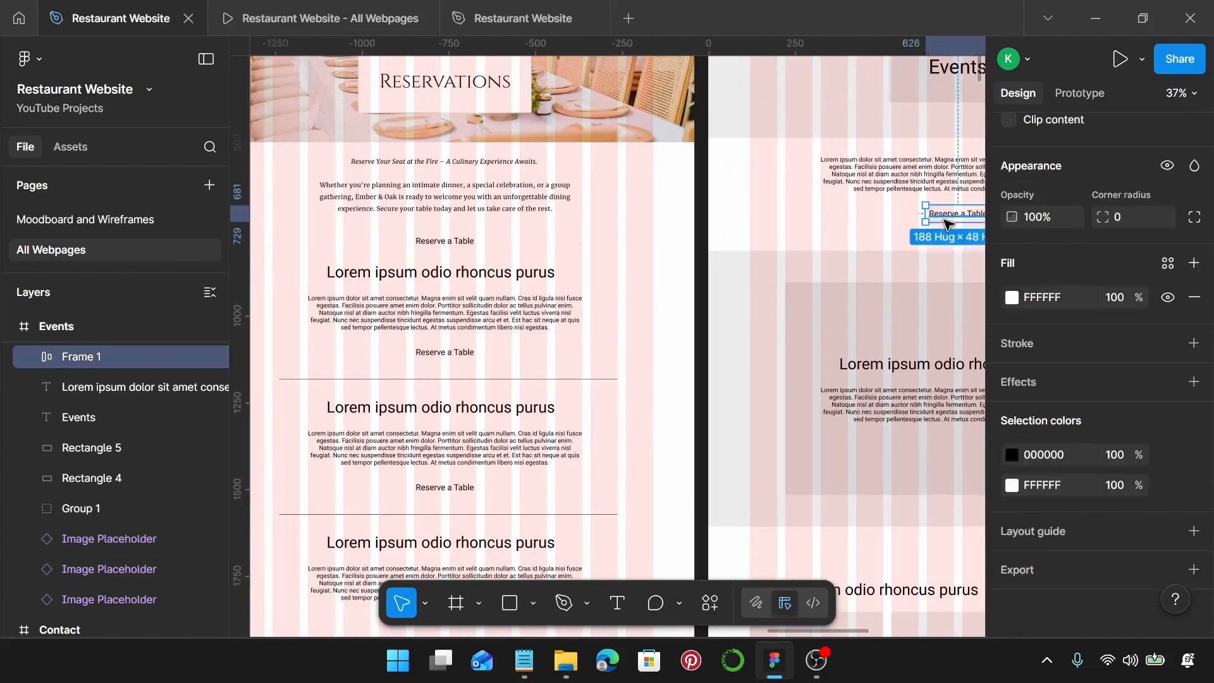
- Replace the first "Reserve a Table" placeholder on the Reservations page with the copied button and center it below the intro text at Y 735
left_click(448, 248)
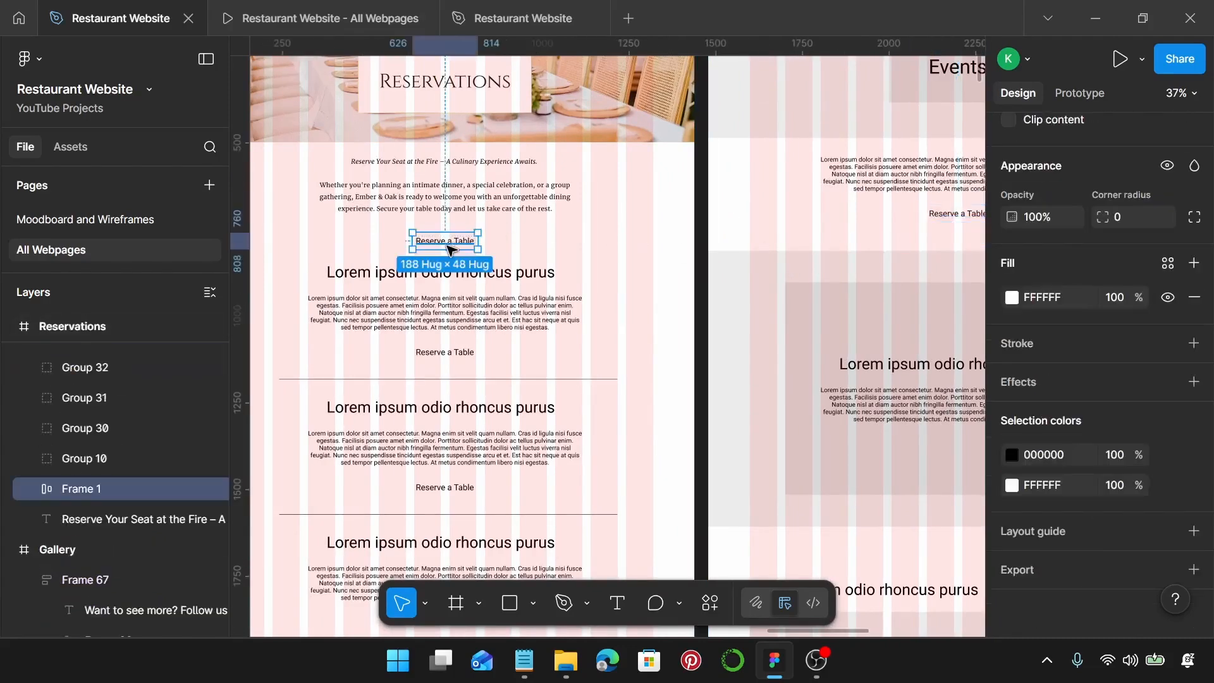
key("ctrl+shift+z")
scroll(449, 247, "left", 5)
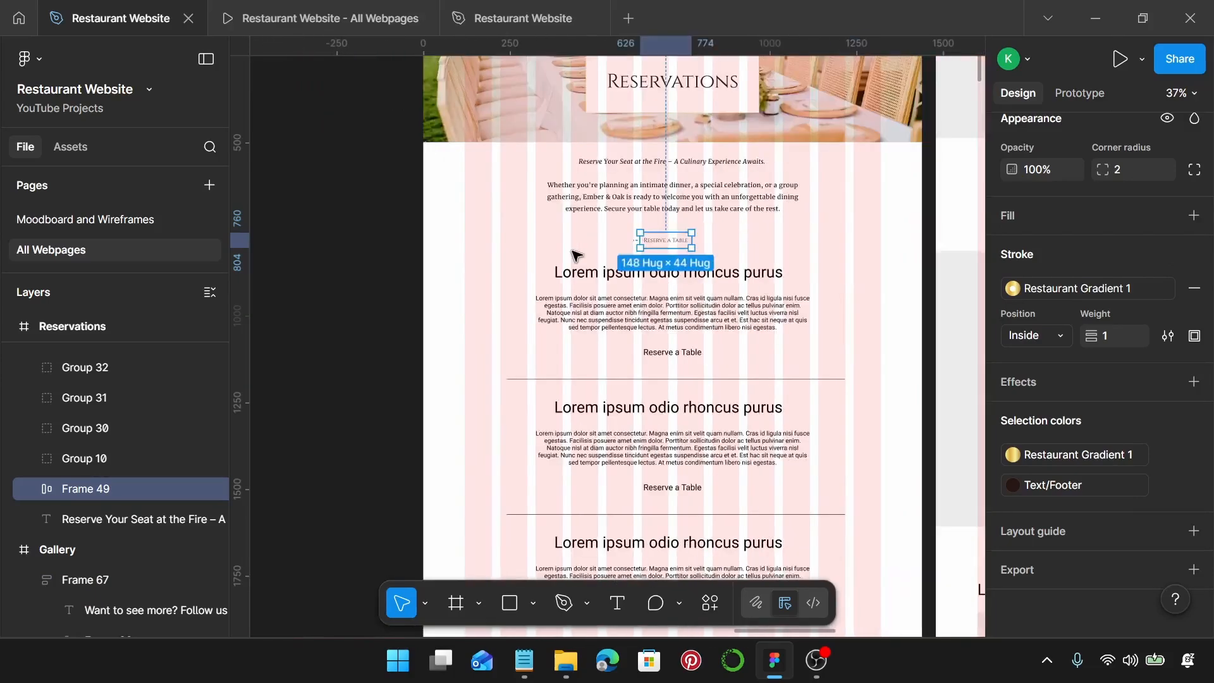
scroll(576, 255, "up", 5)
left_click_drag(710, 228, 719, 203)
scroll(720, 203, "down", 2)
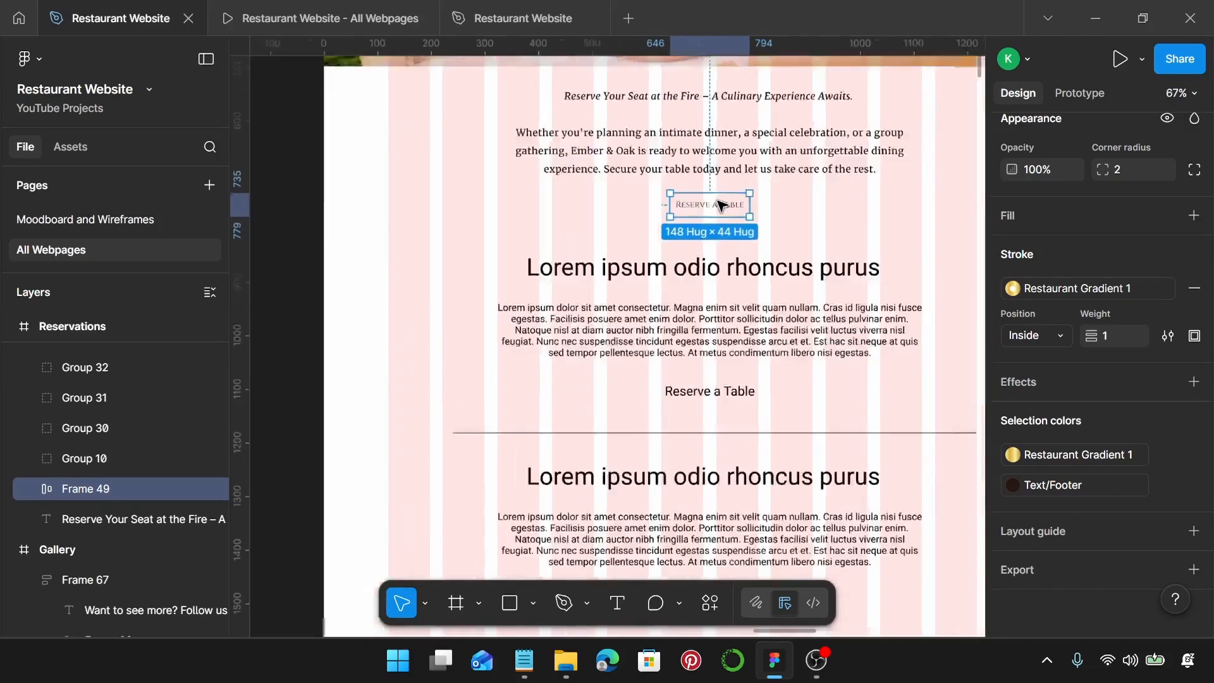
- Wrap the intro text and the gold-outlined "Reserve a Table" button in one auto layout frame
scroll(721, 204, "down", 4)
left_click(726, 180, "shift")
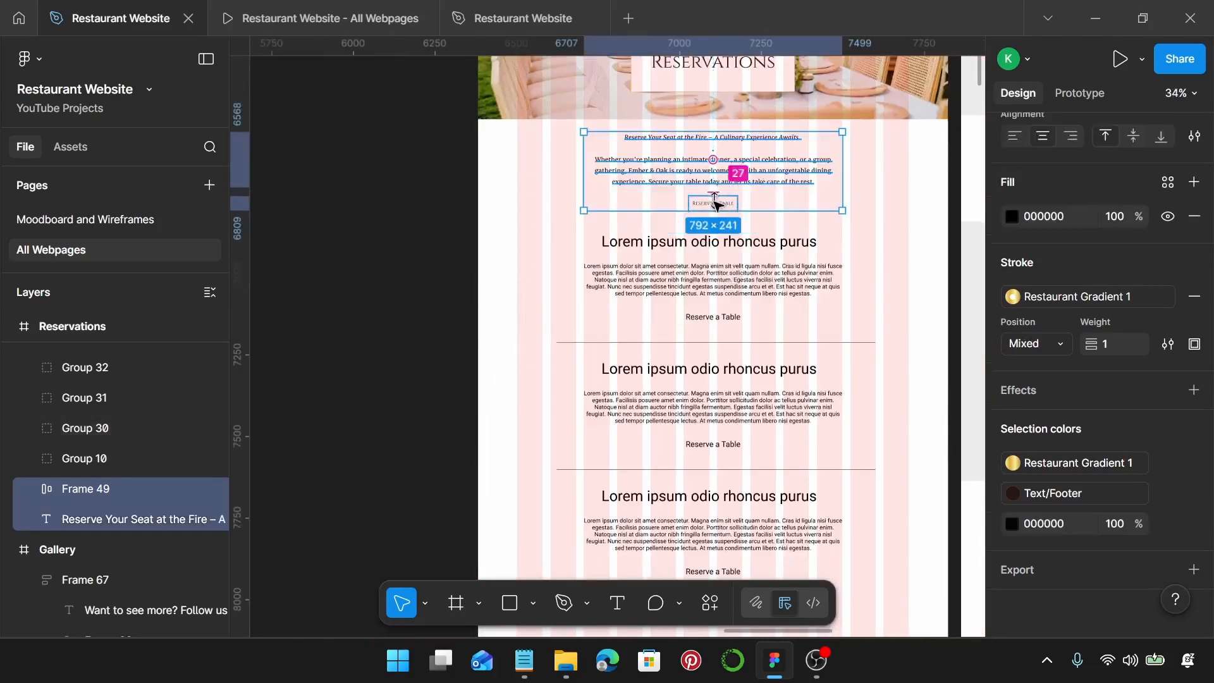
key("shift+a")
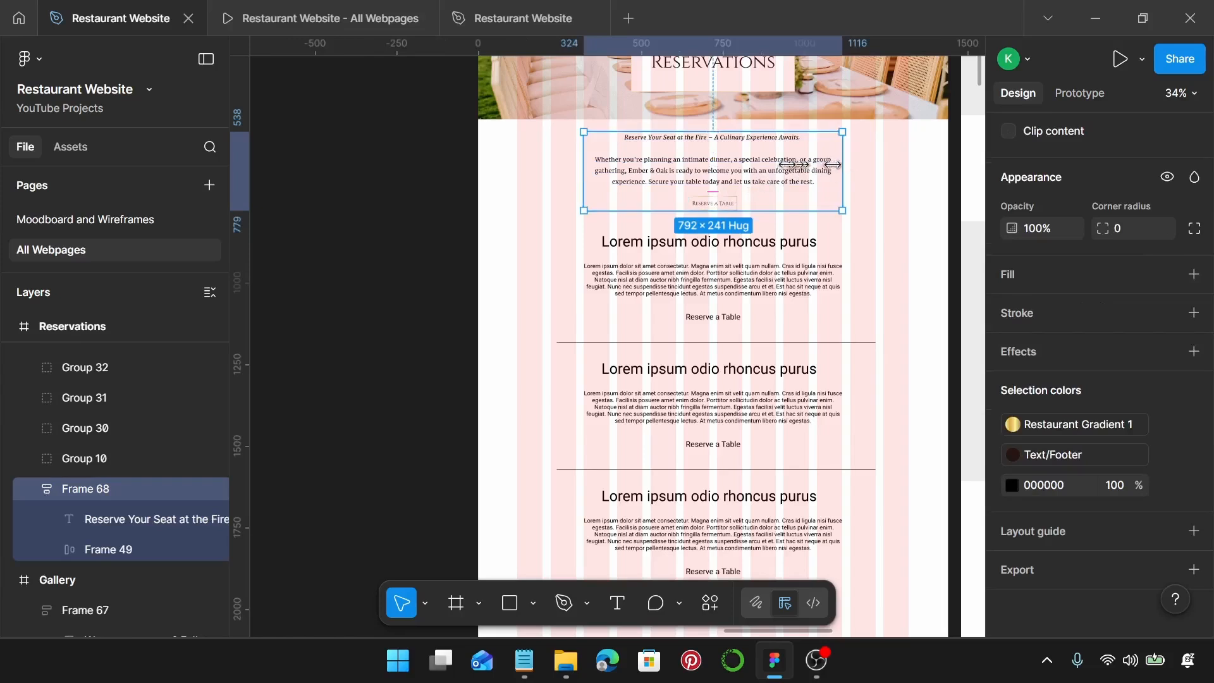
left_click_drag(833, 164, 747, 163)
key("ctrl+z")
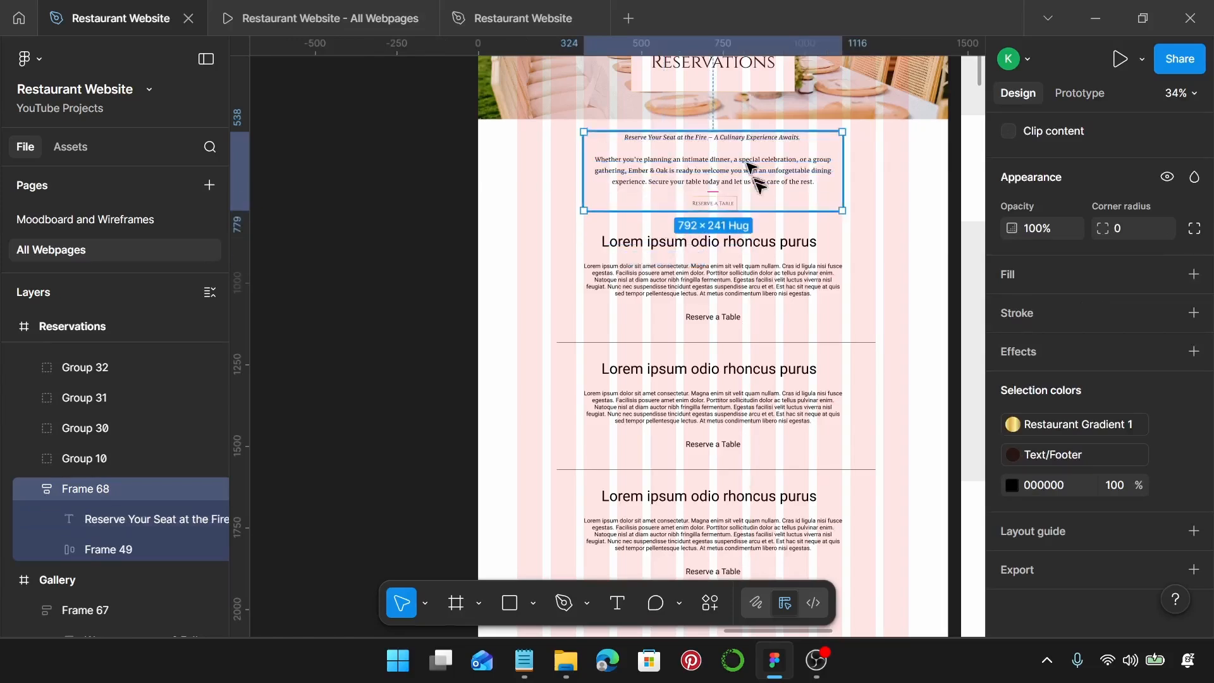
scroll(716, 211, "down", 2)
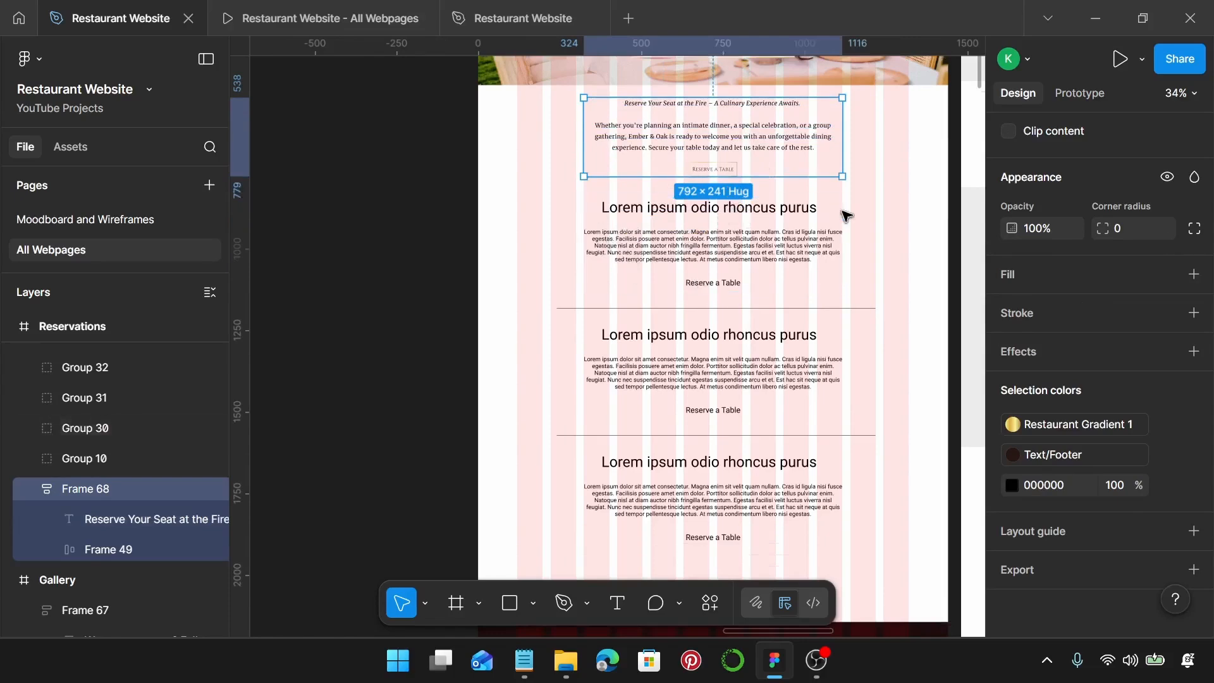
- Ungroup the first placeholder section below the intro, separating its heading, paragraph and "Reserve a Table" button
scroll(762, 215, "up", 5)
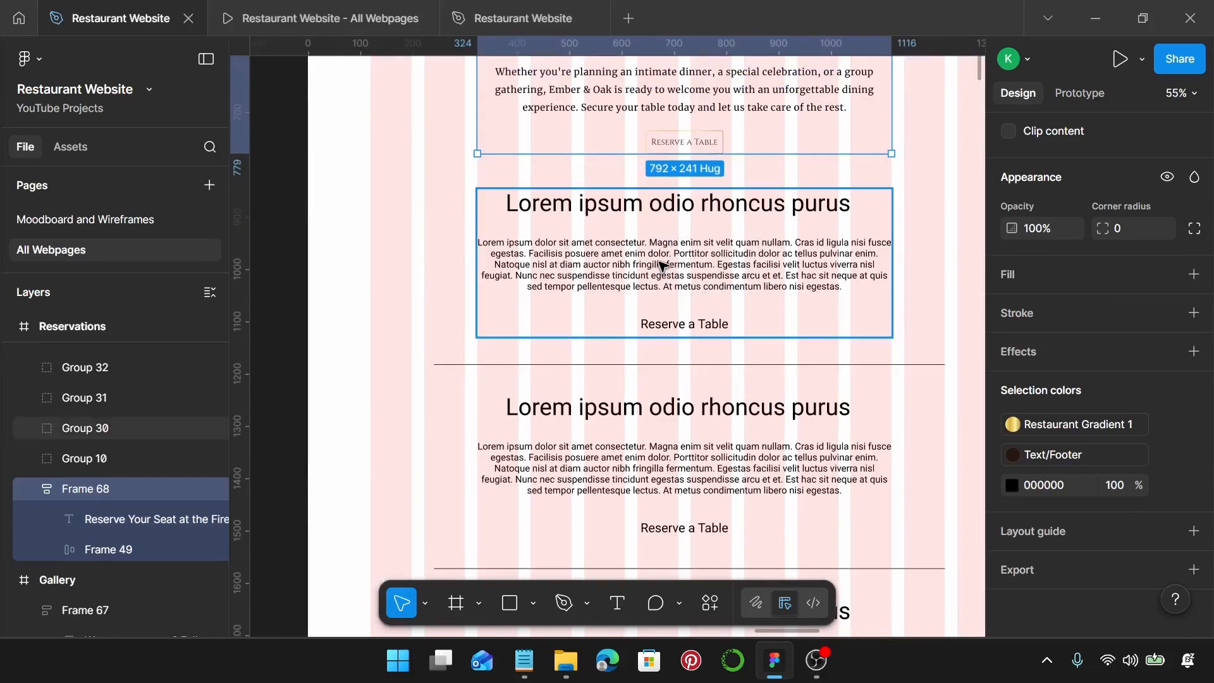
left_click(663, 266)
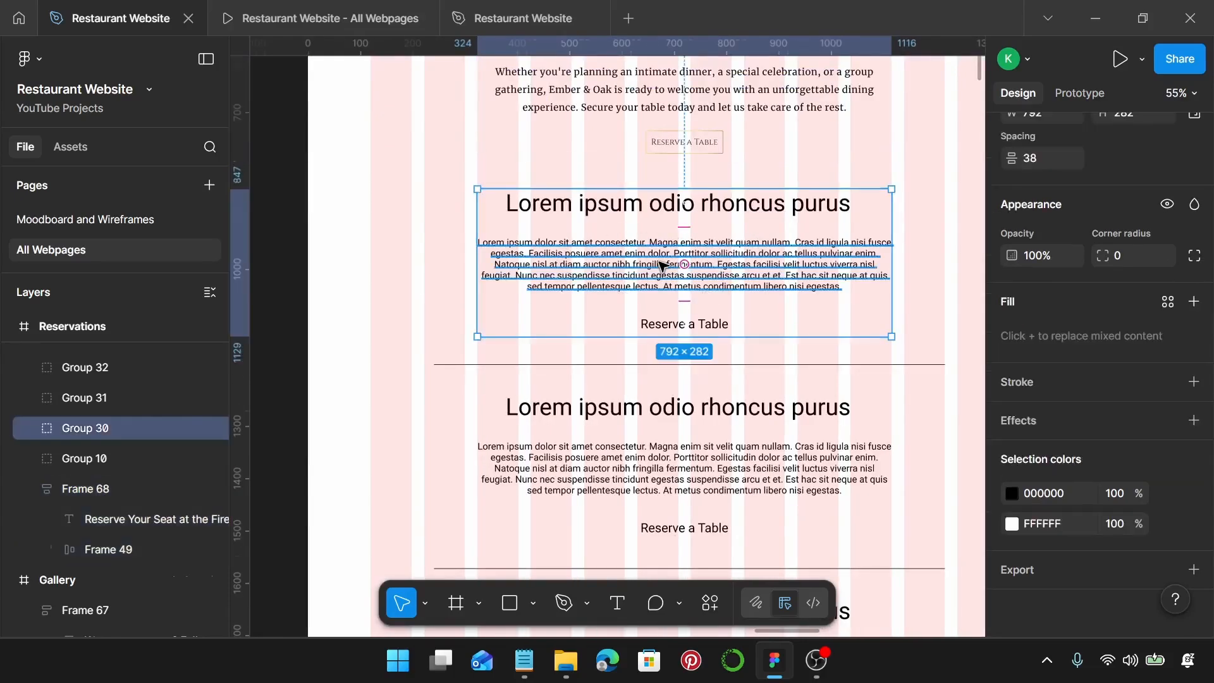
key("ctrl+shift+g")
left_click(828, 332)
- Extend the Reservations frame to a height of 3618 and move the footer group down to about Y 3138
scroll(827, 332, "down", 8)
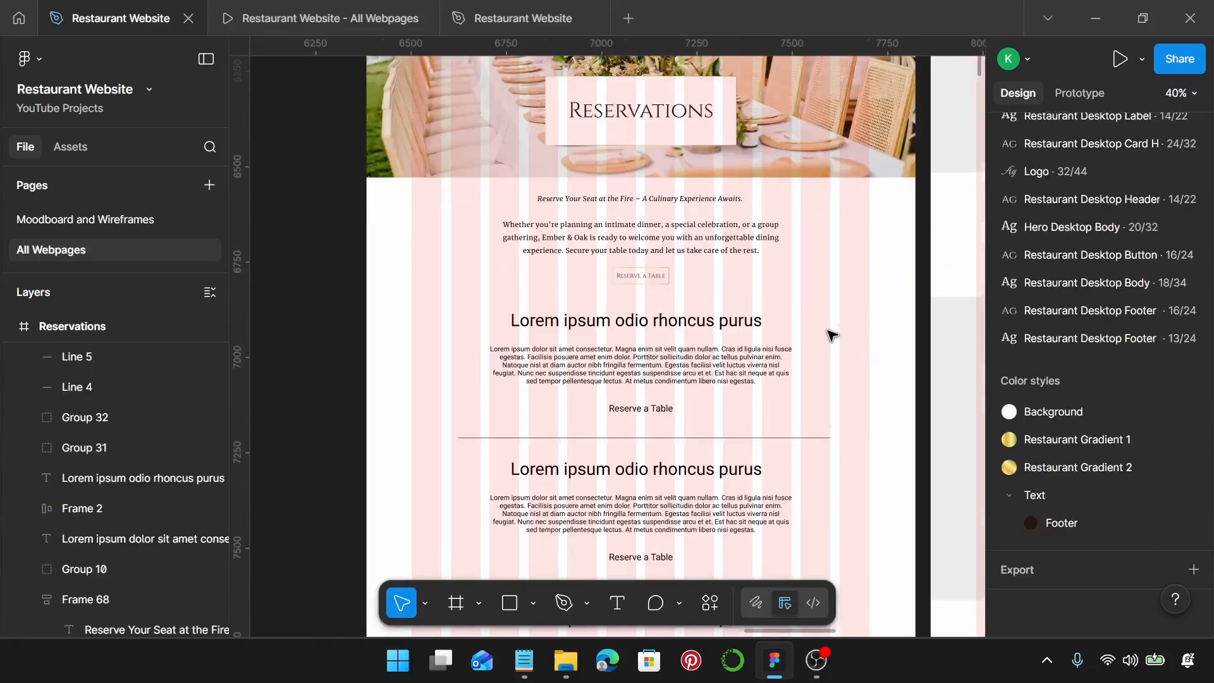
scroll(680, 174, "down", 2)
left_click(804, 460)
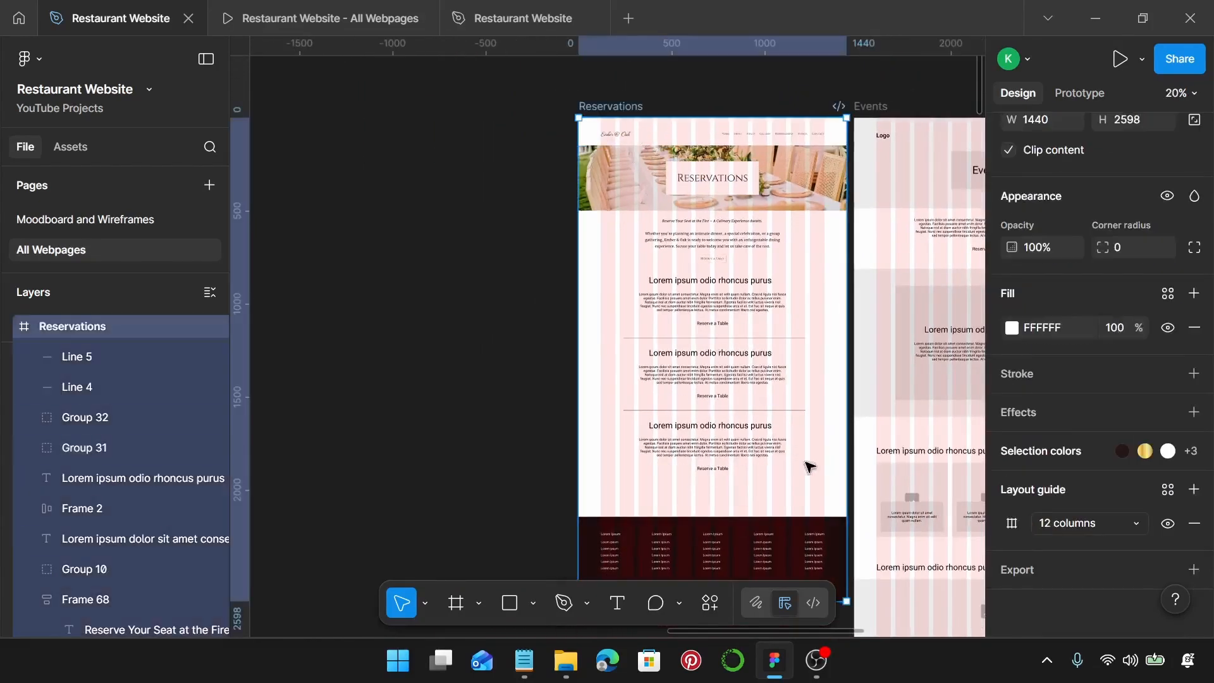
scroll(786, 442, "down", 4)
left_click_drag(764, 365, 766, 555)
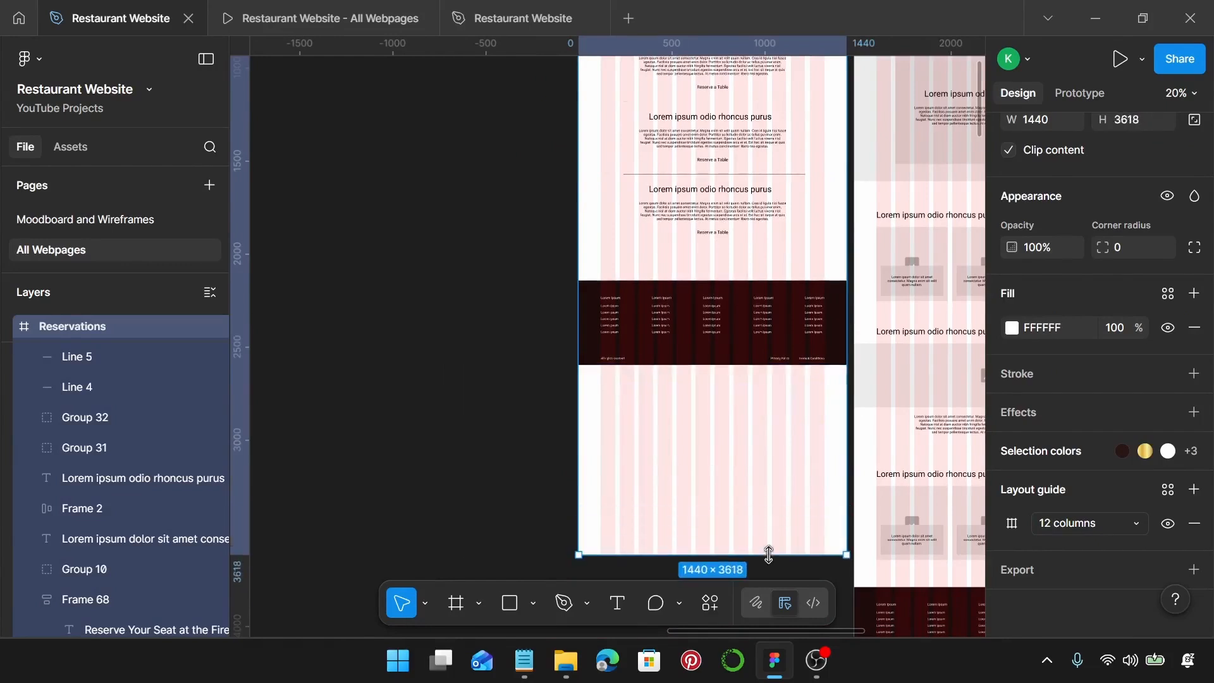
left_click(747, 341)
left_click_drag(749, 325, 774, 496)
- Move the last two placeholder sections and both divider lines down together by about 970 px
scroll(724, 277, "up", 4)
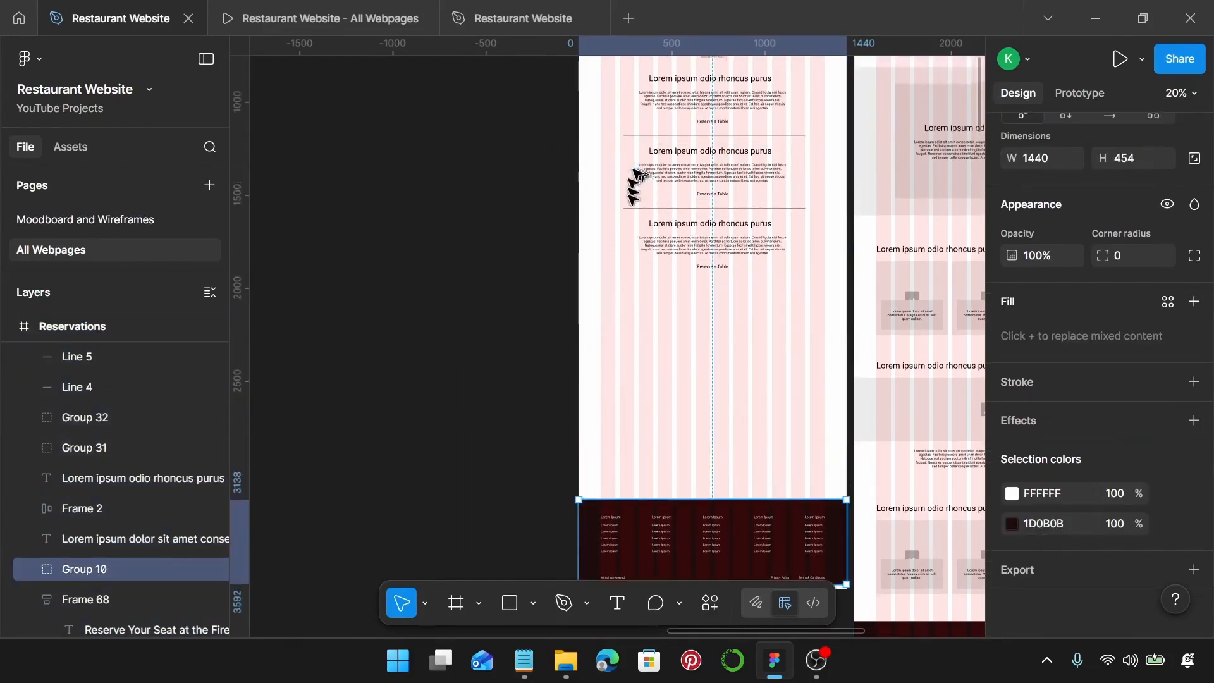
left_click_drag(601, 248, 806, 387)
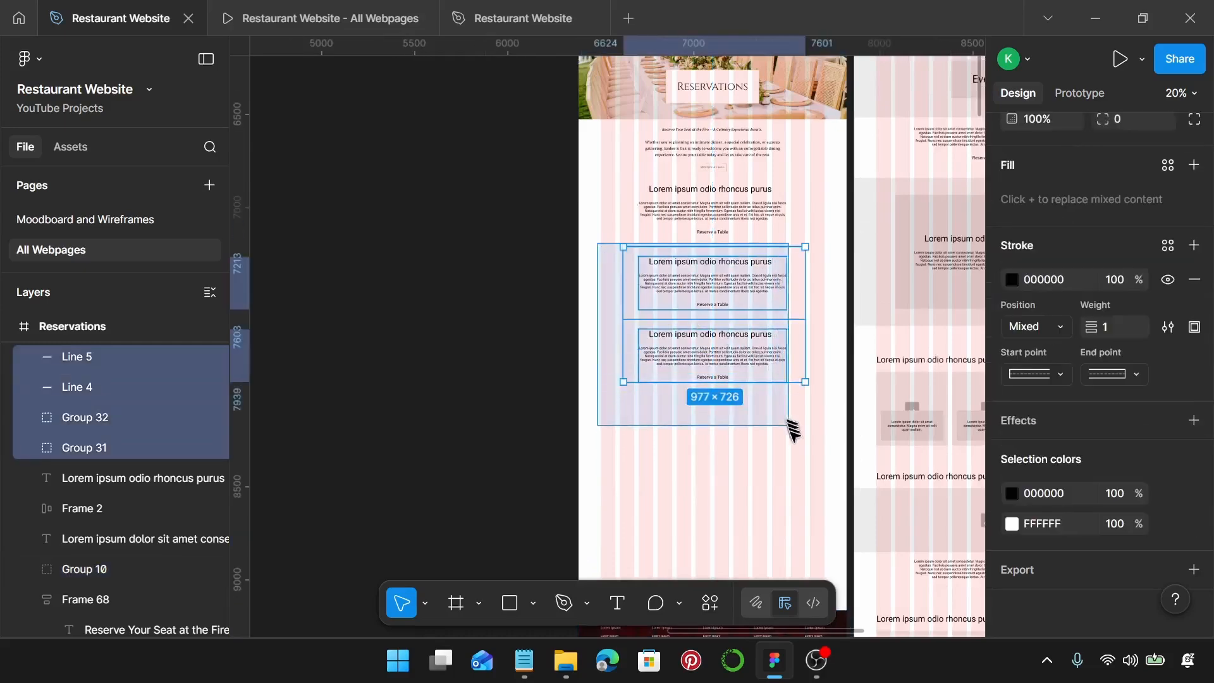
left_click_drag(745, 297, 759, 442)
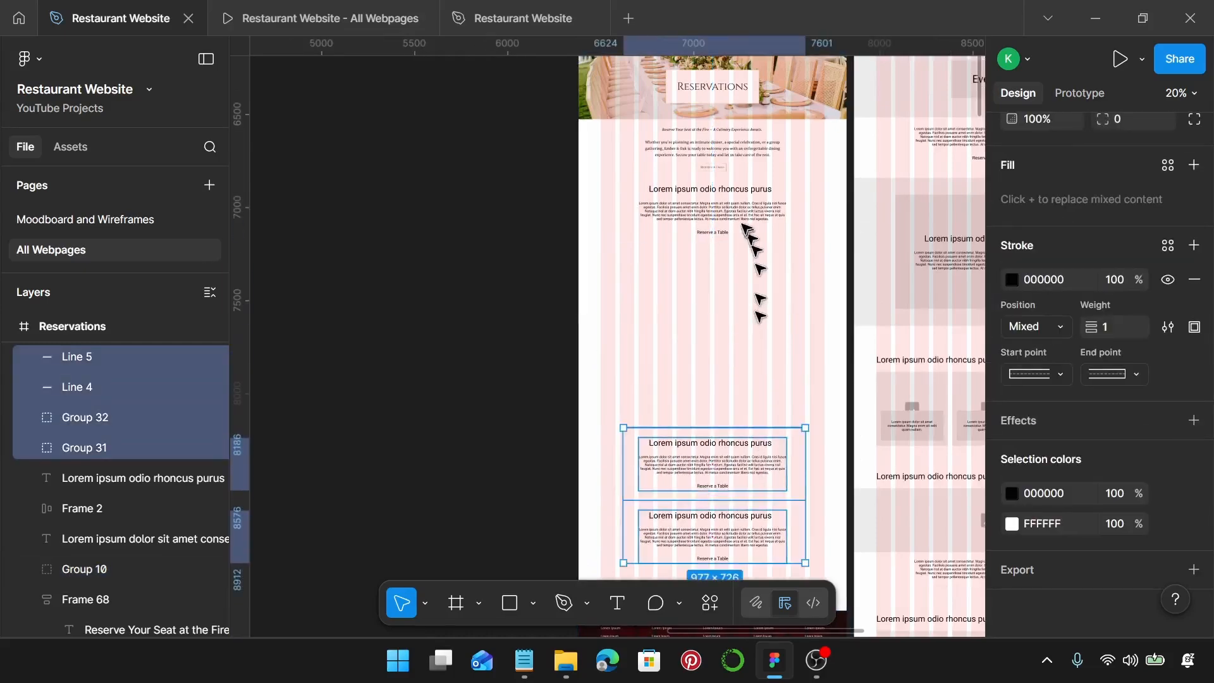
- Apply the 48/64 Restaurant Desktop sub-heading text style to the first placeholder heading
scroll(734, 232, "up", 5)
scroll(732, 238, "up", 1)
left_click(693, 184)
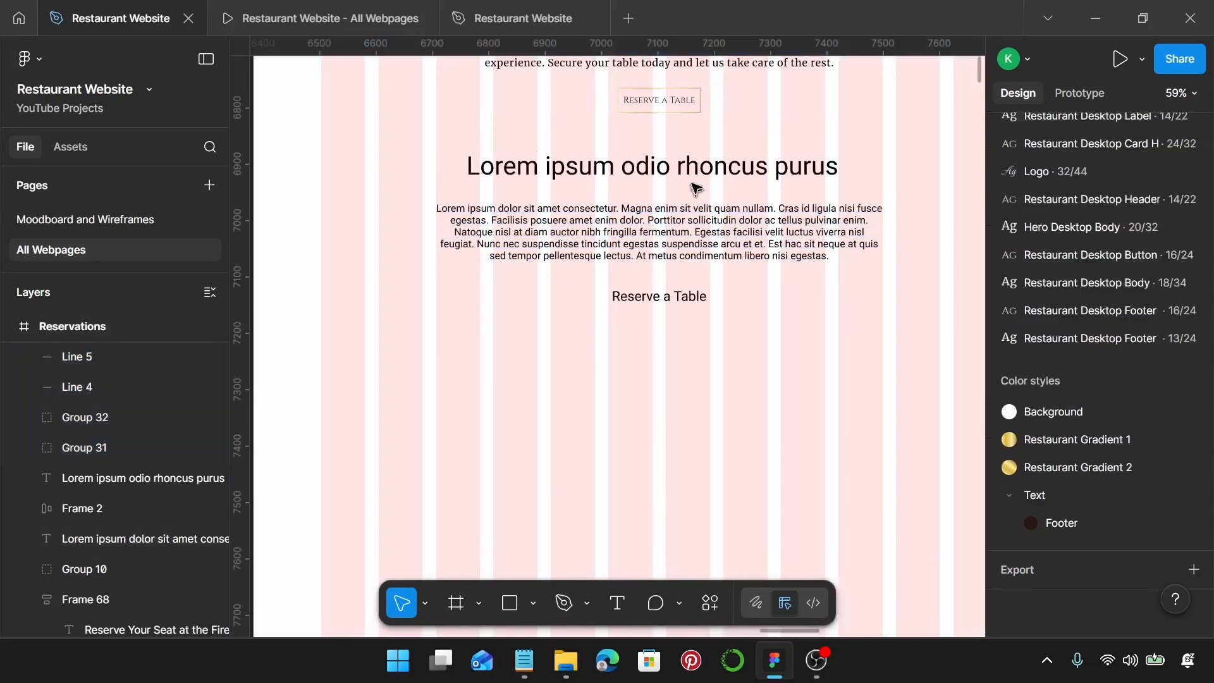
left_click(693, 174)
scroll(820, 304, "up", 1)
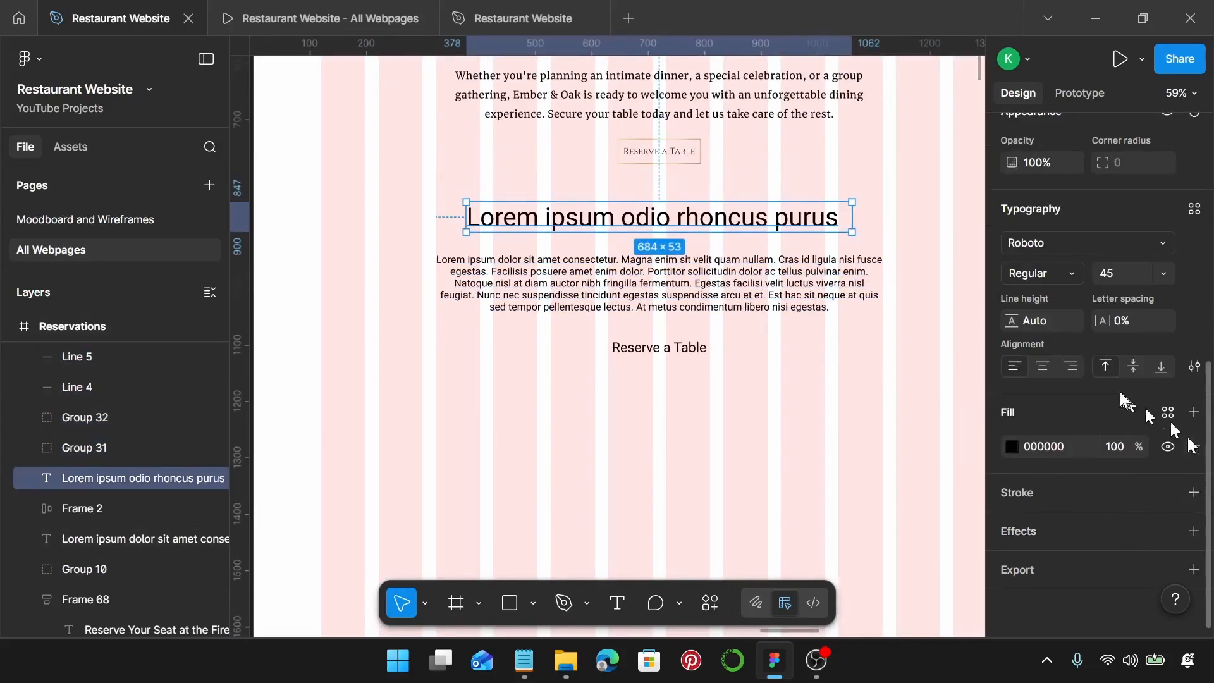
left_click(1195, 208)
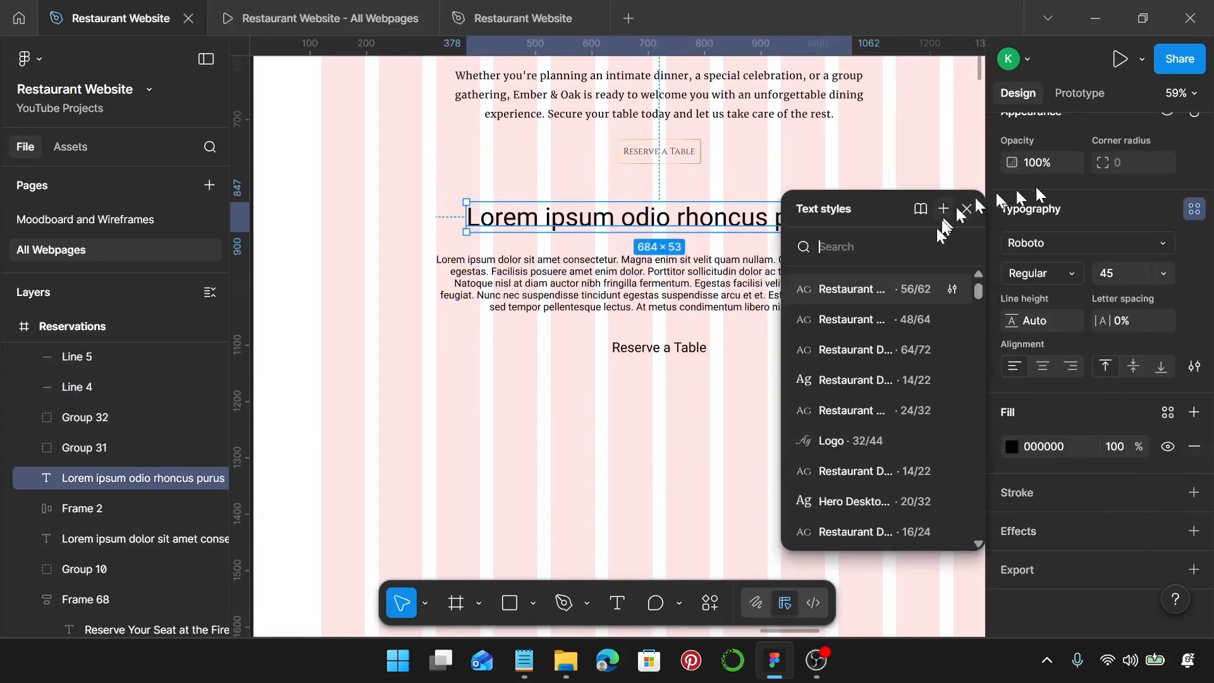
left_click(889, 318)
- Move the first section's placeholder paragraph and "Reserve a Table" button down about 210 px, clear of the heading
left_click(738, 306)
left_click(700, 352, "shift")
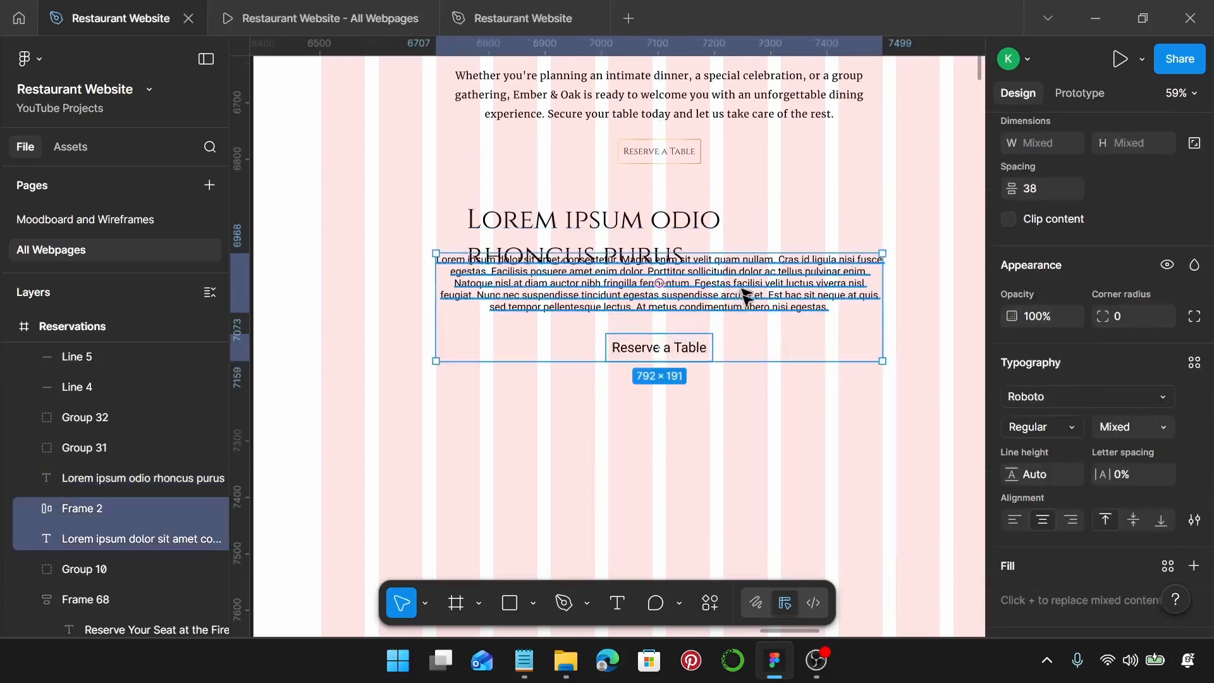
left_click_drag(746, 297, 736, 378)
- Set the first section's placeholder heading to auto width and center its text alignment
left_click(683, 253)
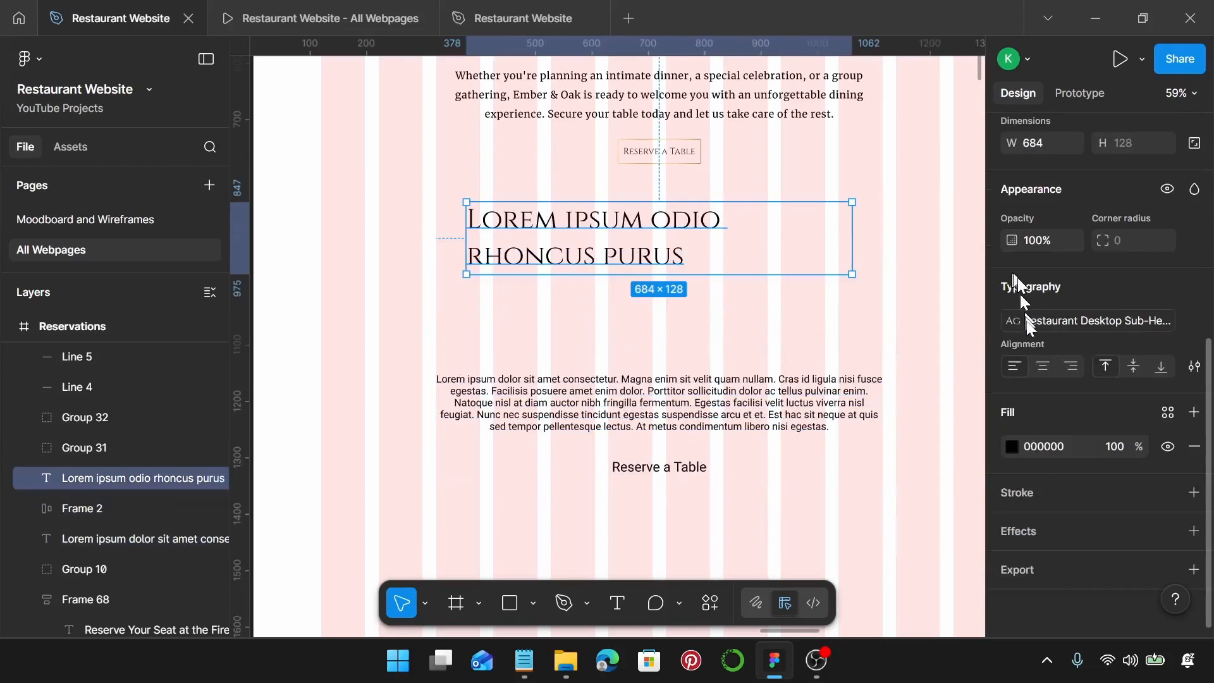
scroll(1021, 333, "up", 3)
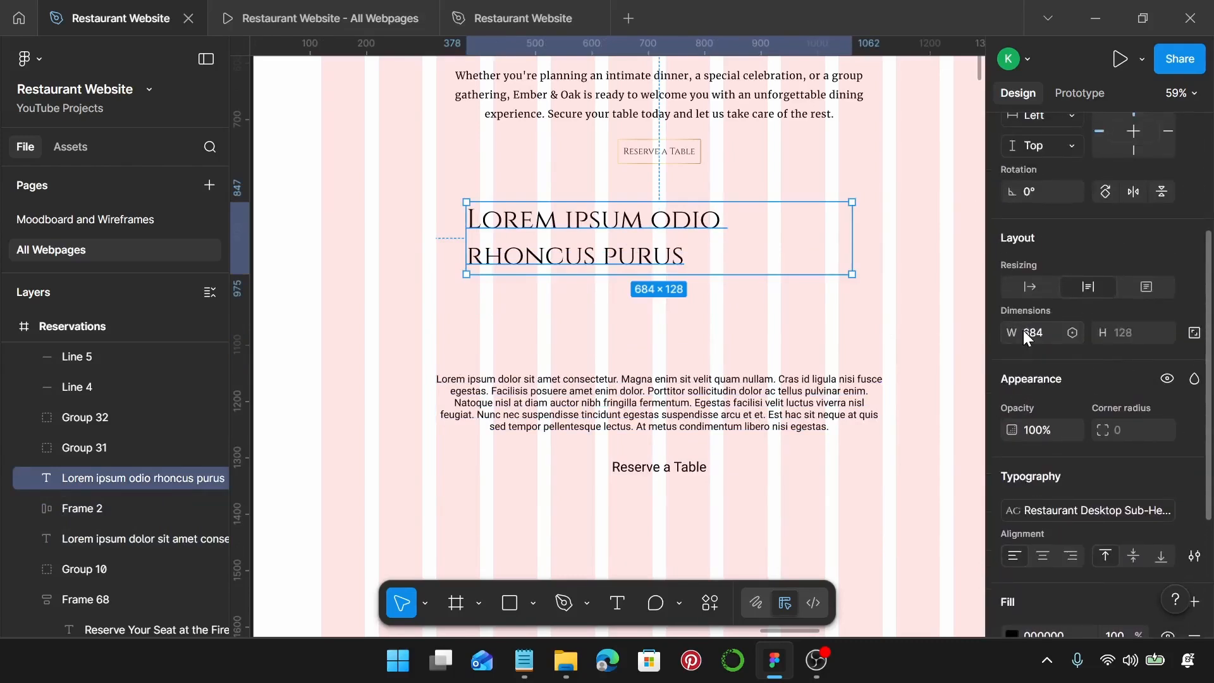
left_click(1030, 284)
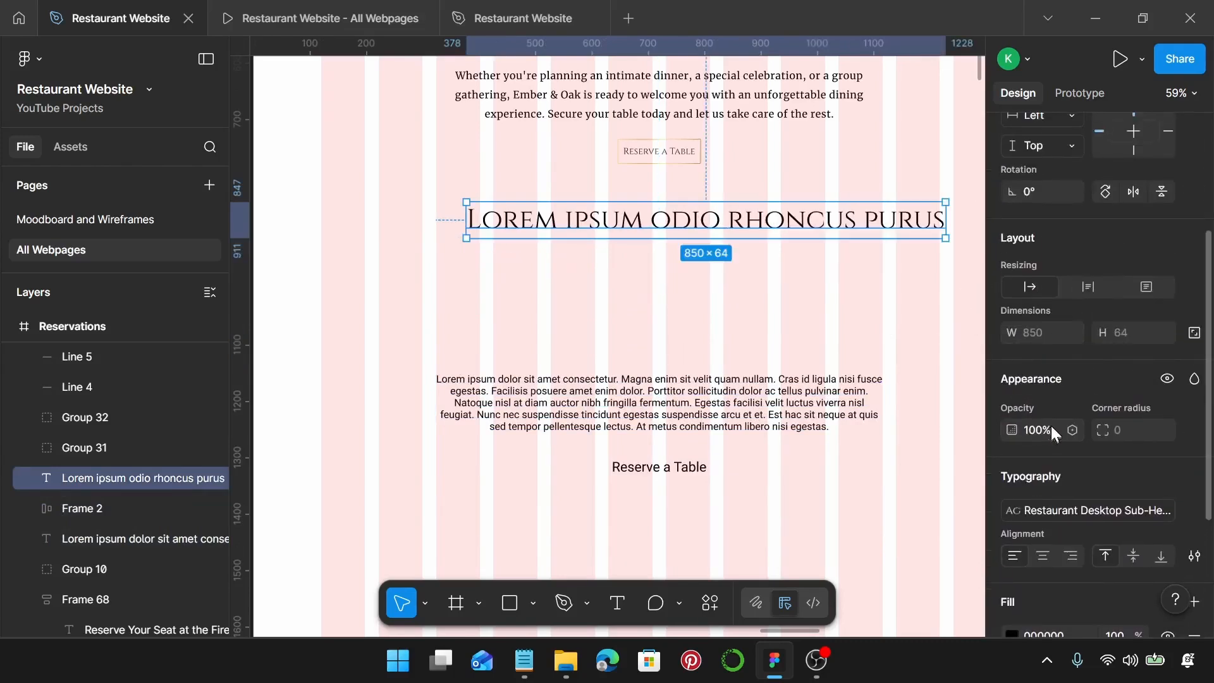
scroll(1051, 430, "down", 3)
left_click(1042, 366)
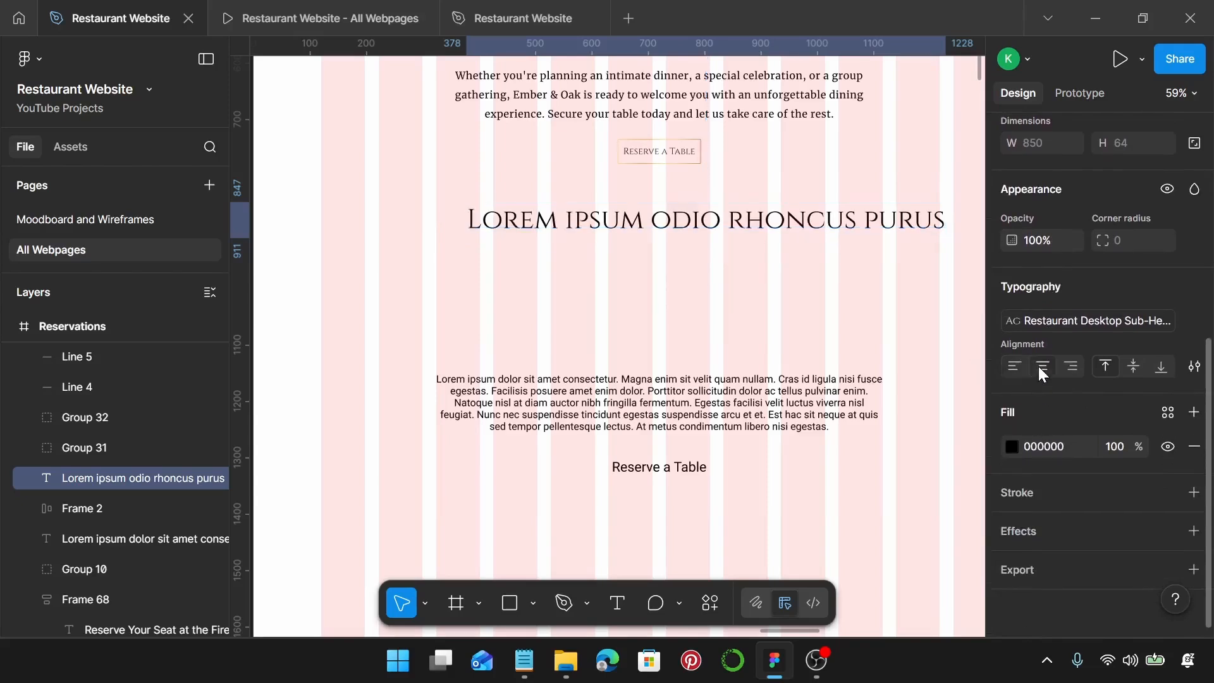
- Copy "Book Your Table" from Notepad and replace the first section's placeholder heading with it
left_click(522, 669)
scroll(933, 386, "down", 5)
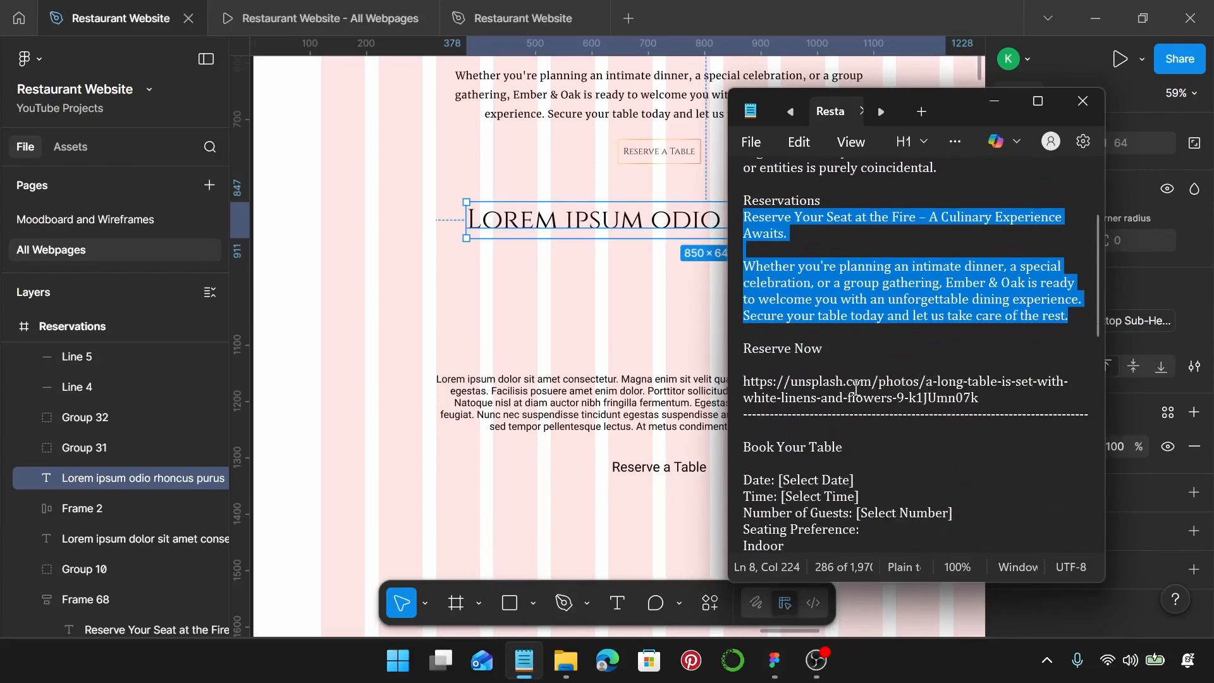
left_click_drag(862, 358, 749, 354)
key("ctrl+c")
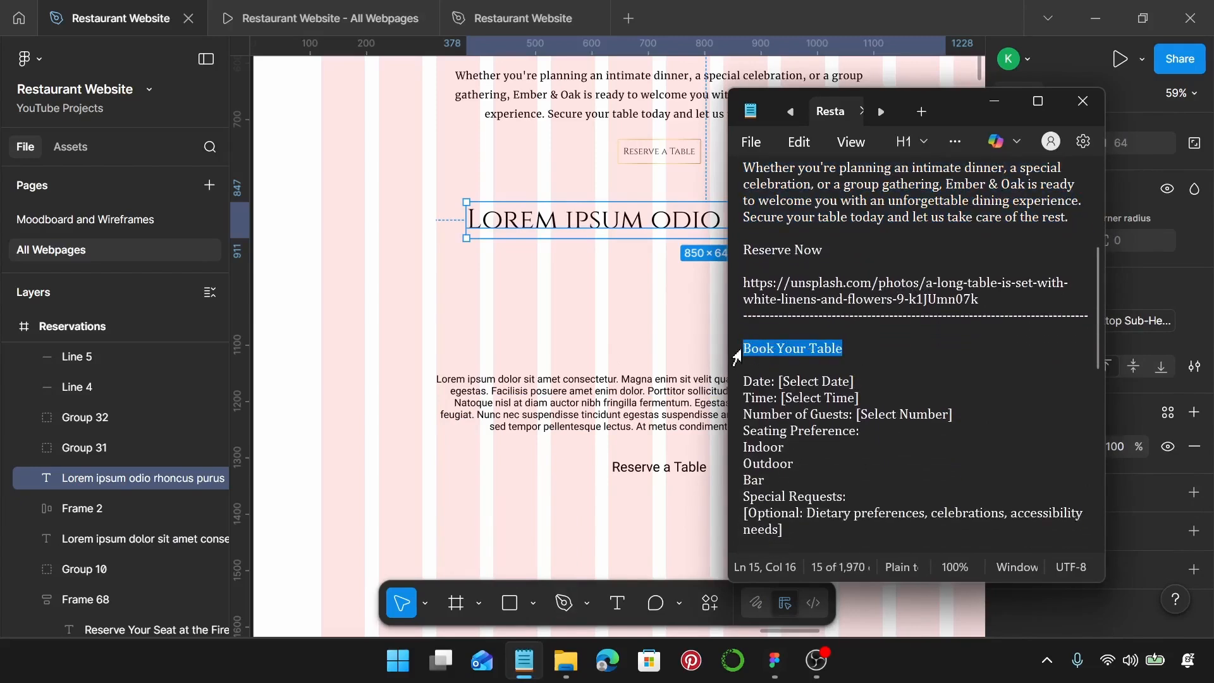
double_click(582, 232)
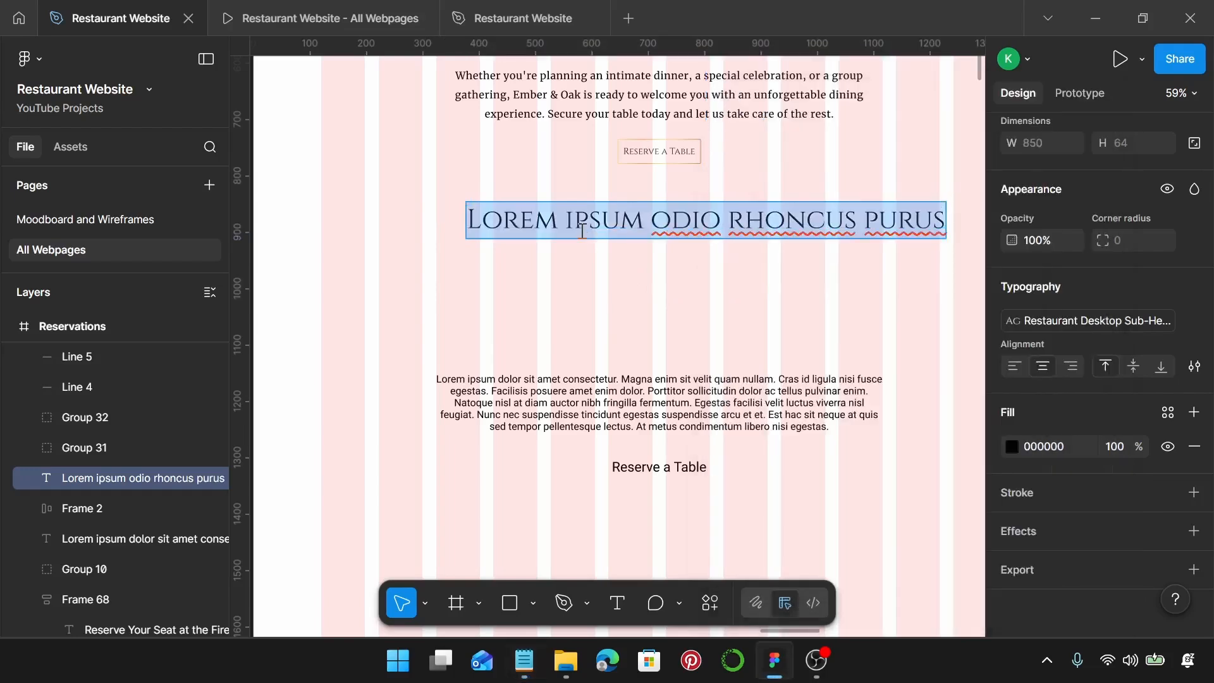
key("ctrl+v")
key("Escape")
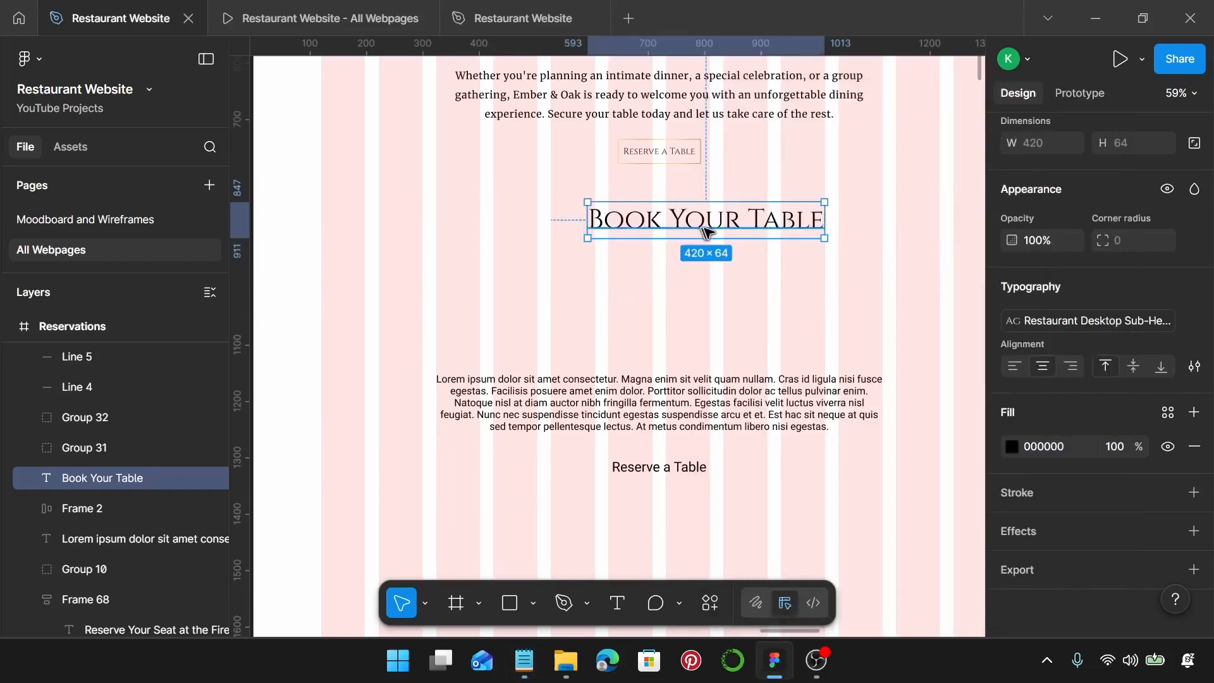
- Center the "Book Your Table" heading on the page at Y 845 and move the placeholder paragraph up to Y 983
left_click_drag(708, 229, 659, 229)
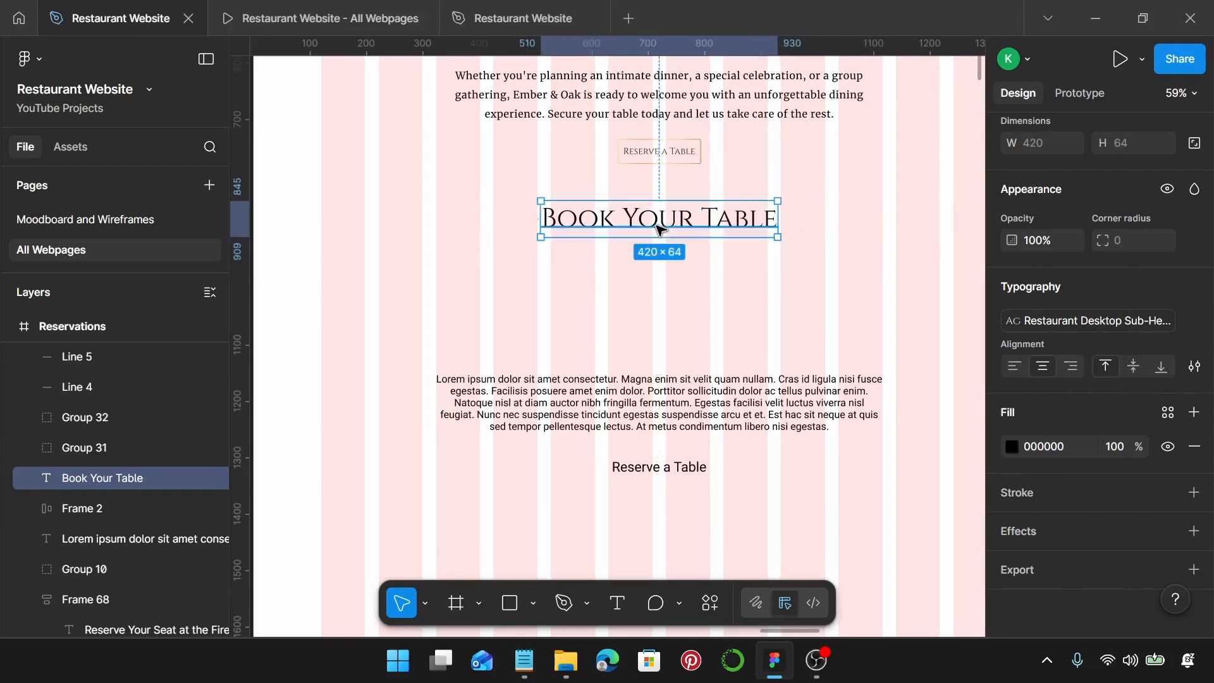
left_click(643, 410)
left_click_drag(644, 409, 644, 316)
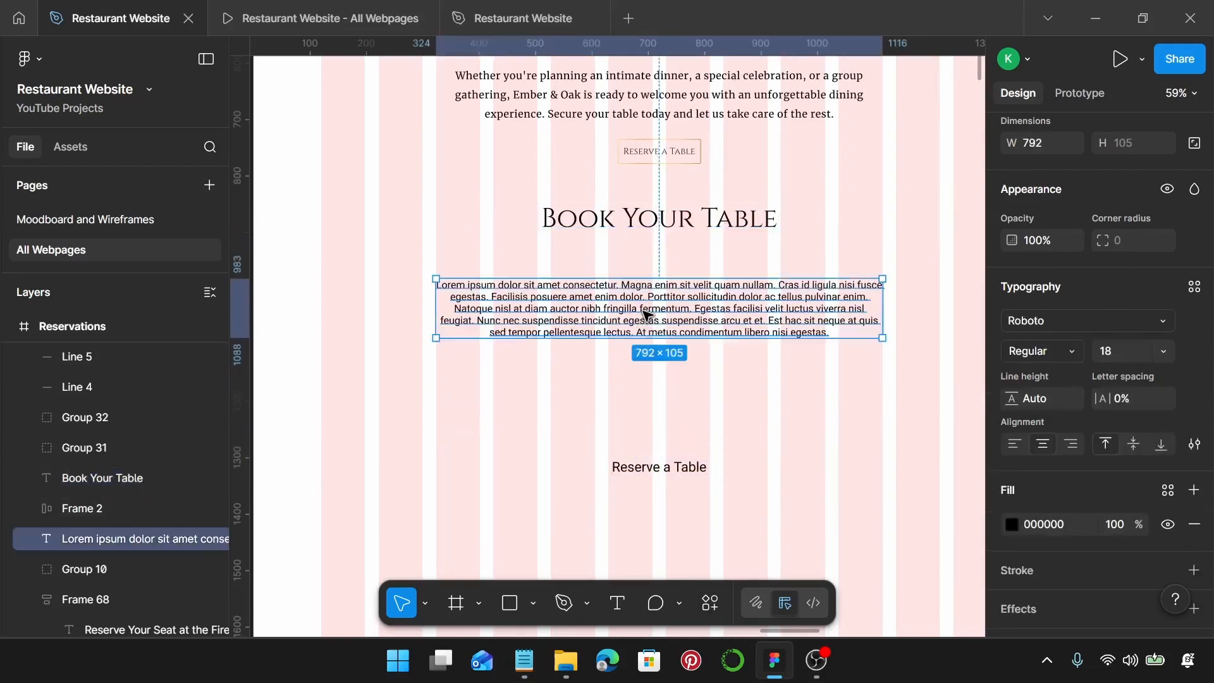
- Apply the Restaurant Desktop Body text style to the placeholder paragraph below "Book Your Table"
left_click(1194, 287)
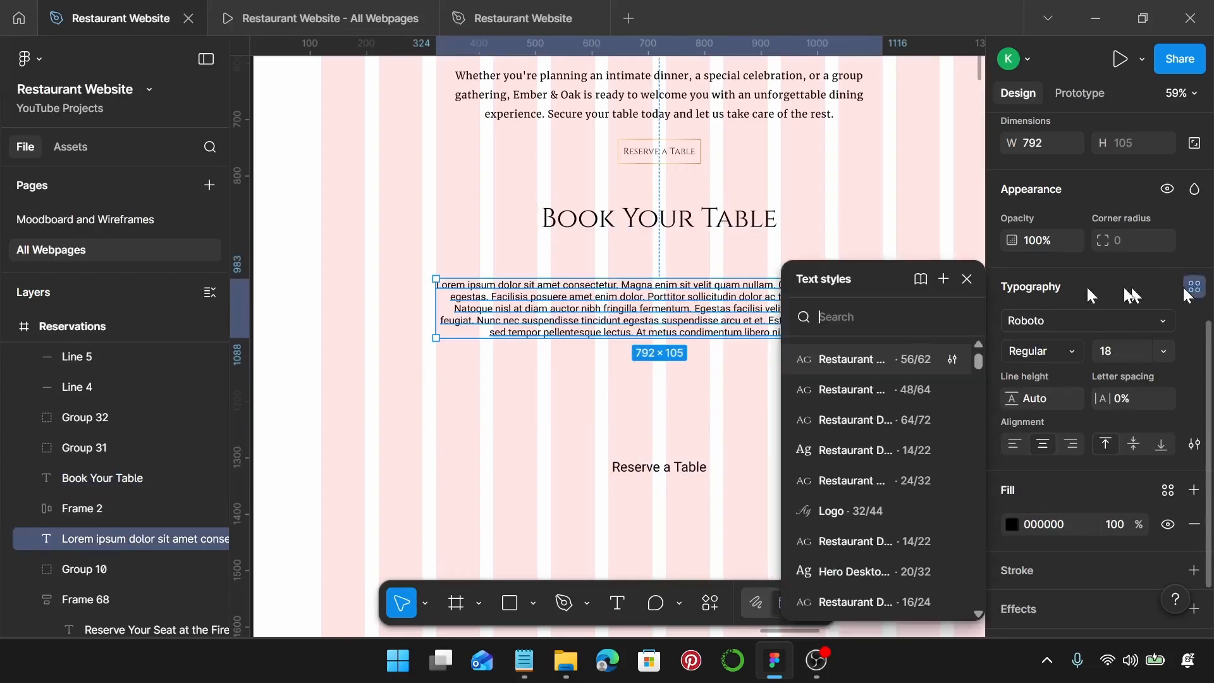
scroll(887, 411, "down", 3)
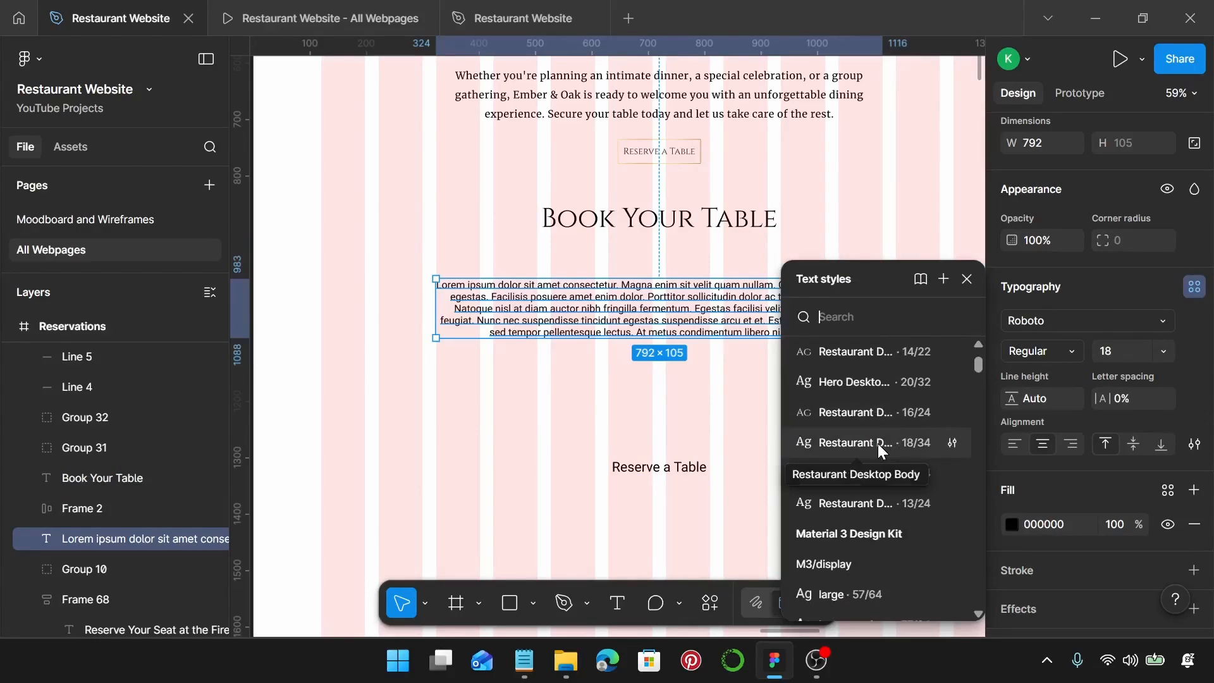
left_click(878, 443)
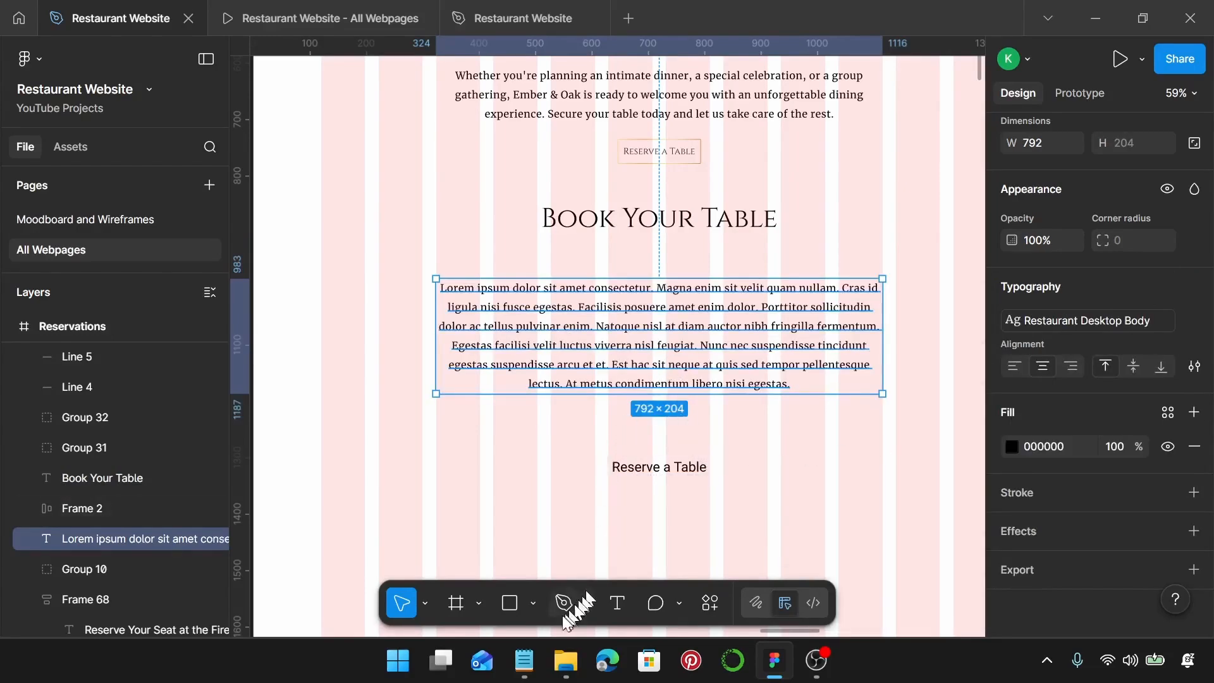
- Replace the paragraph below "Book Your Table" with Notepad's booking details, from Date through the optional special requests, and move it up to Y 924
left_click(524, 661)
scroll(860, 346, "down", 2)
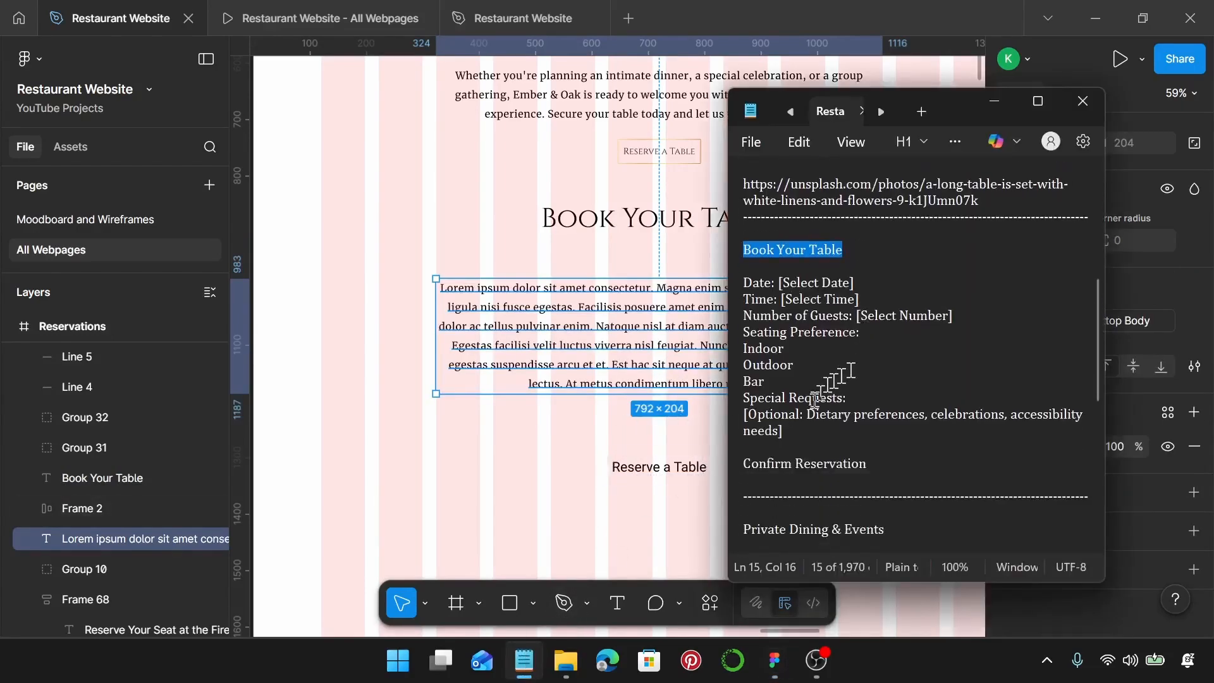
left_click_drag(800, 433, 731, 273)
key("ctrl+c")
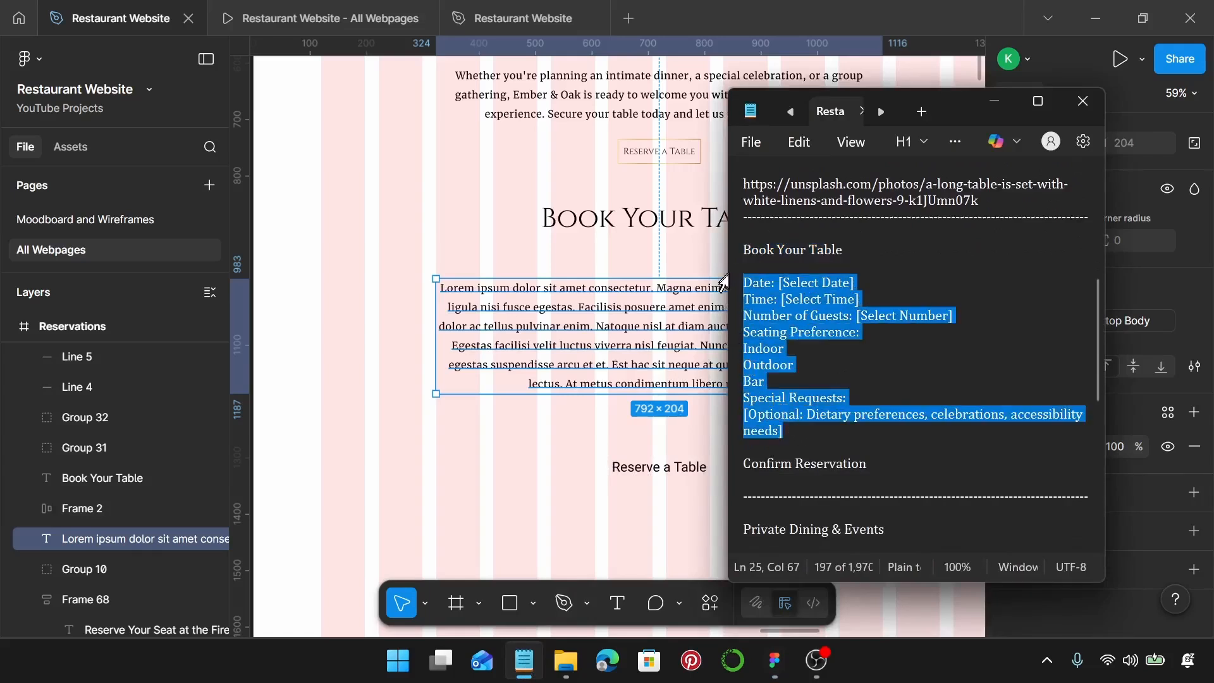
double_click(637, 306)
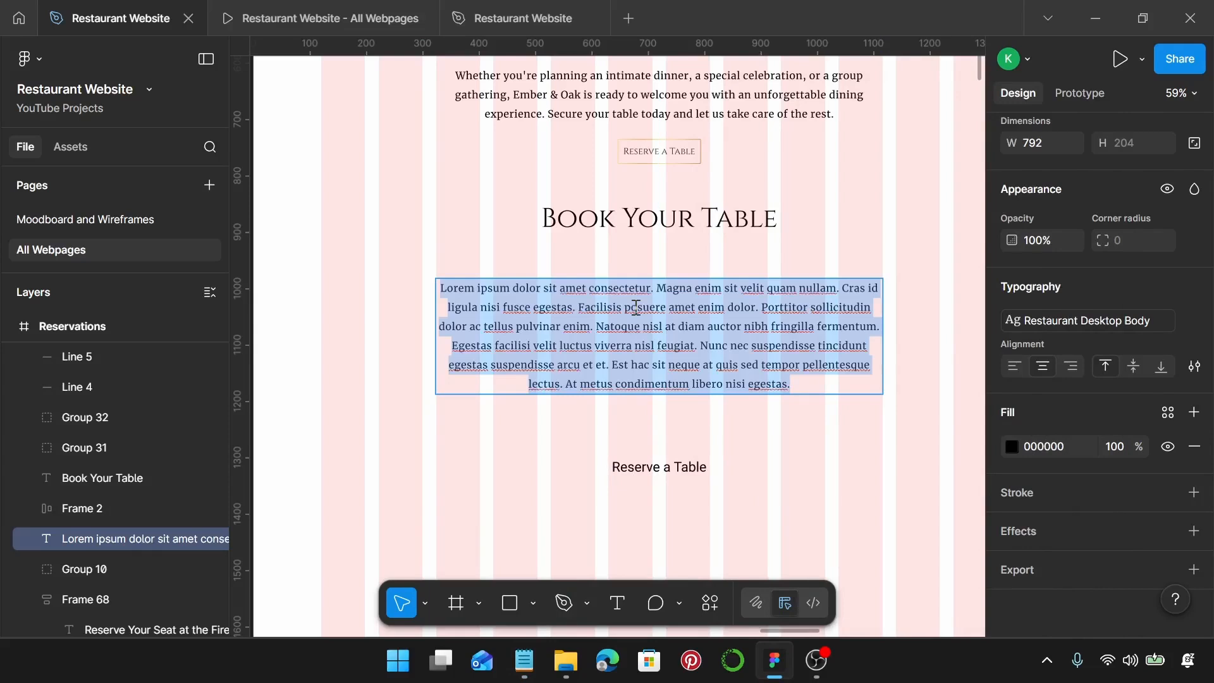
key("ctrl+v")
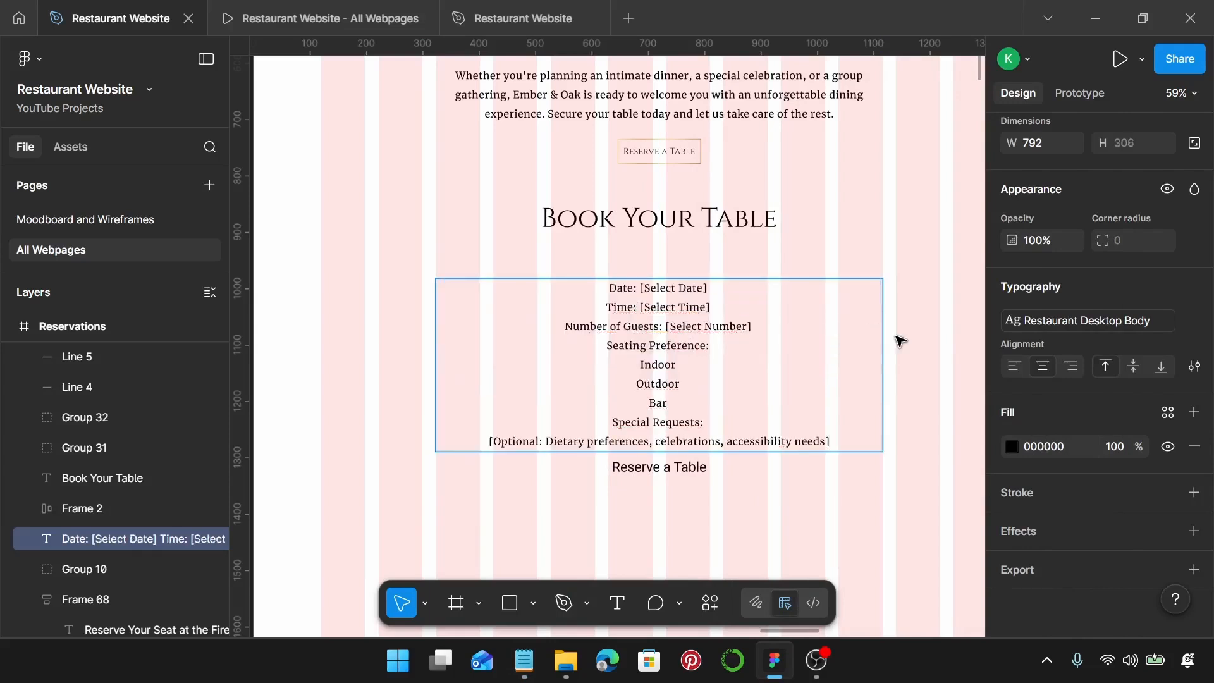
key("Escape")
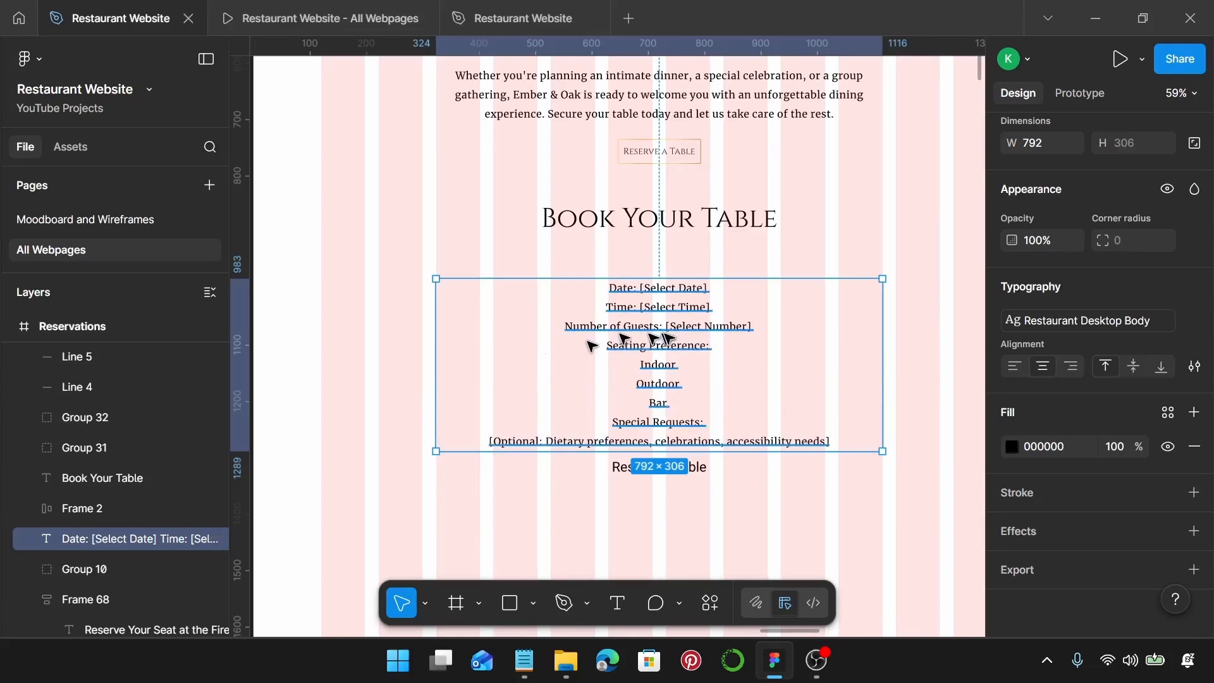
left_click_drag(670, 339, 675, 301)
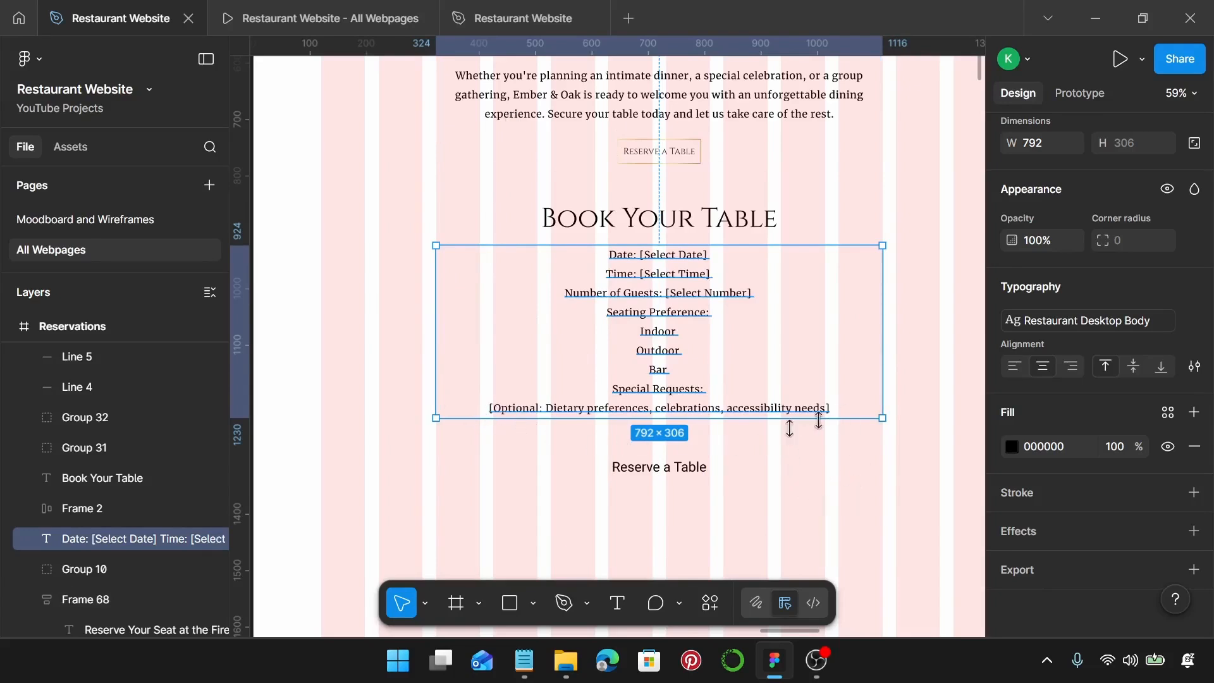
- Replace the wireframe "Reserve a Table" button below the booking details with a copy of the gold-outlined "Reserve a Table" button above
left_click(665, 462)
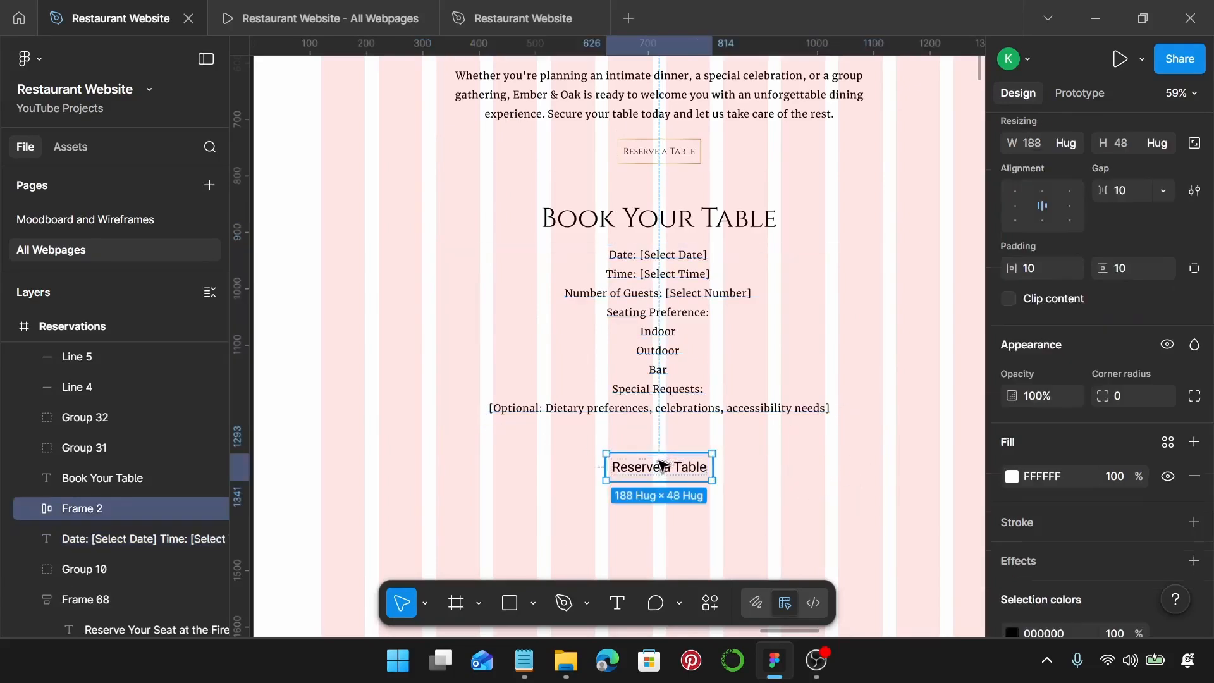
double_click(640, 155)
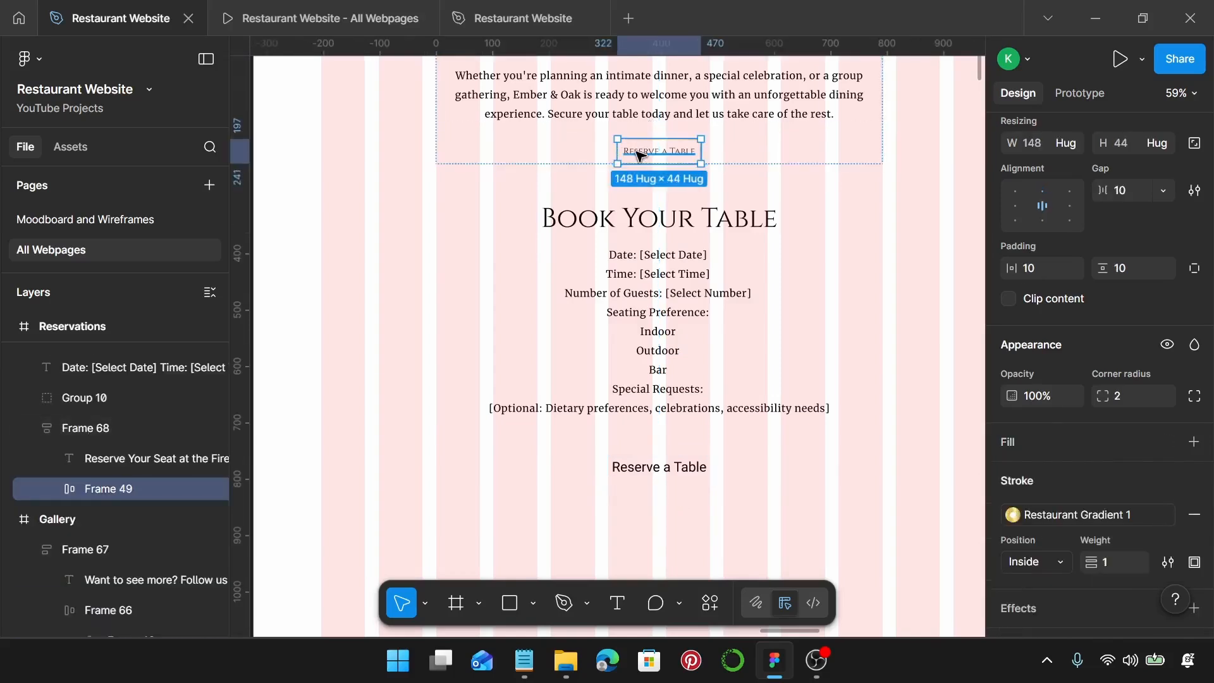
left_click(793, 489)
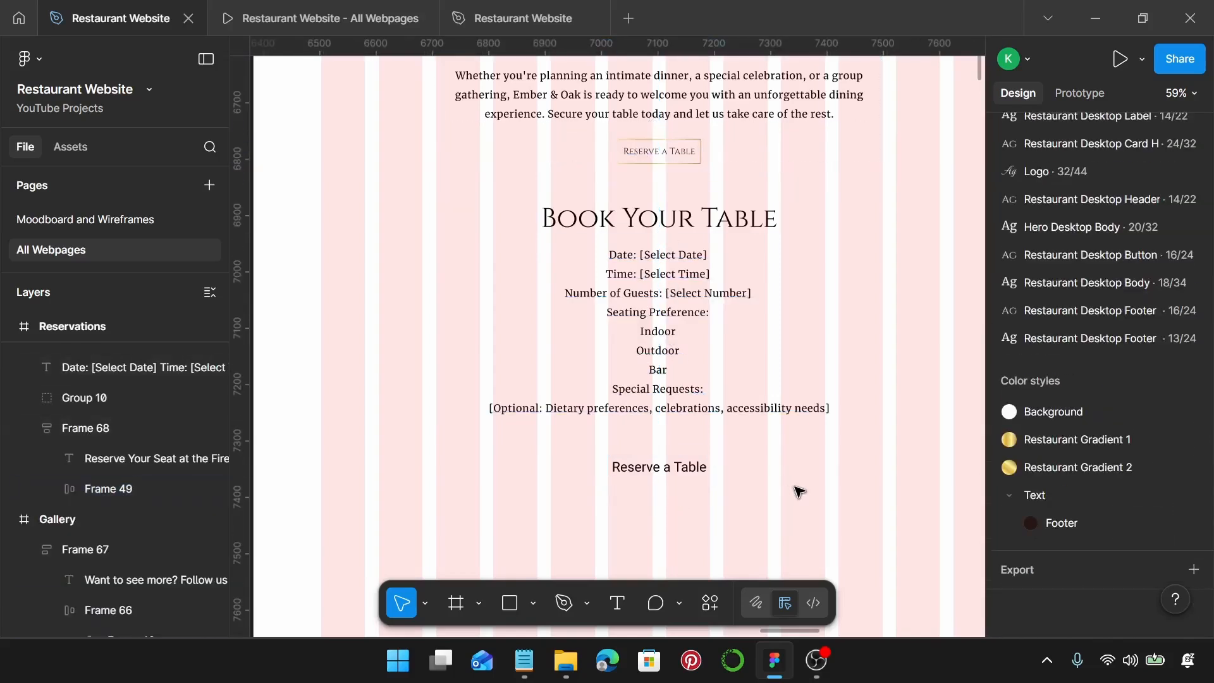
left_click(629, 476)
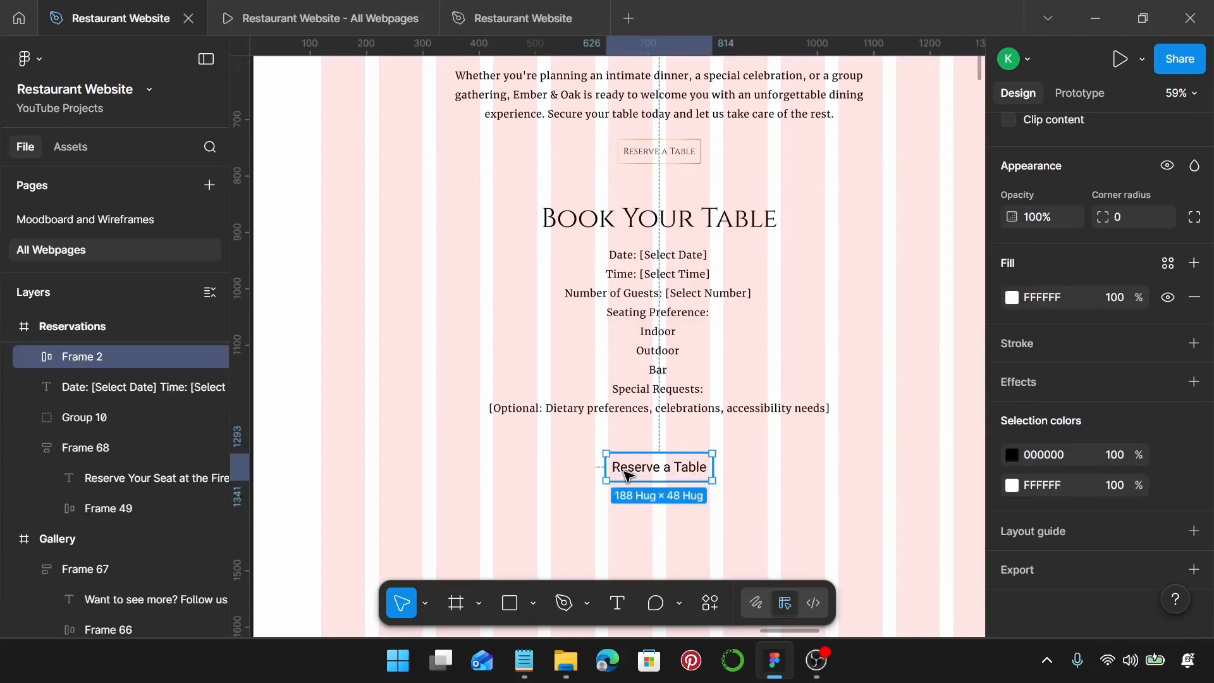
key("ctrl+shift+r")
left_click(629, 476)
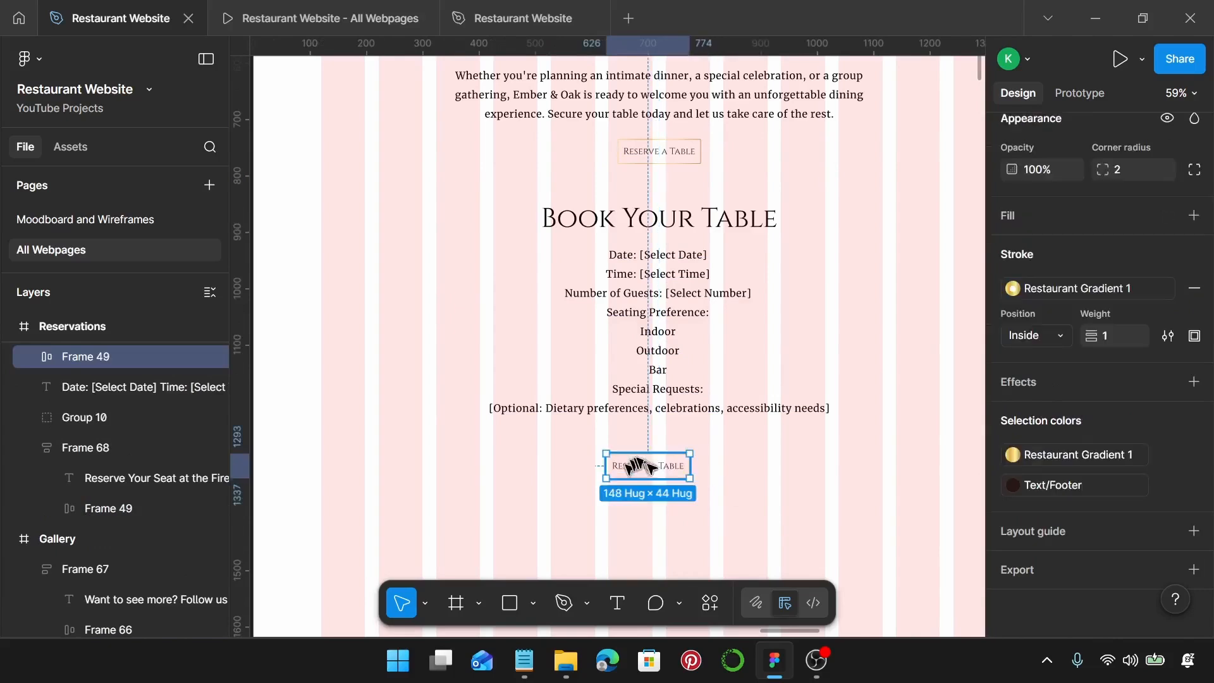
- Relabel the replaced button with Notepad's "Confirm Reservation", then center it on the page and move it up close below the booking details
left_click(525, 654)
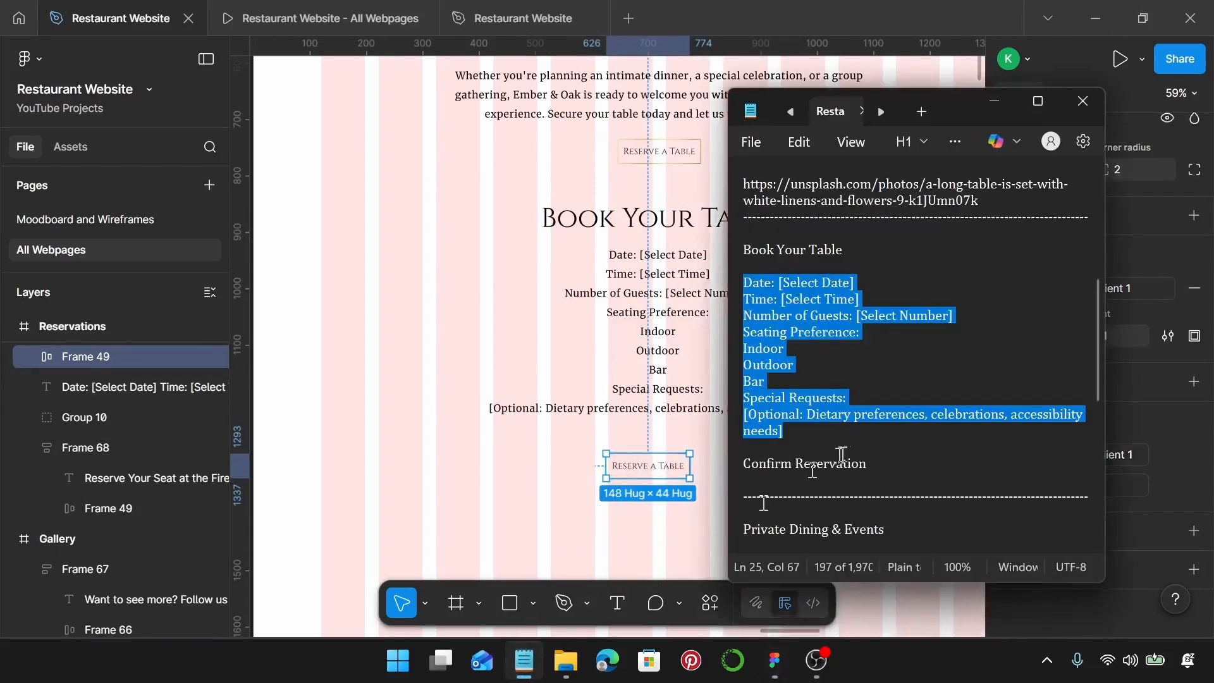
left_click_drag(881, 471, 750, 466)
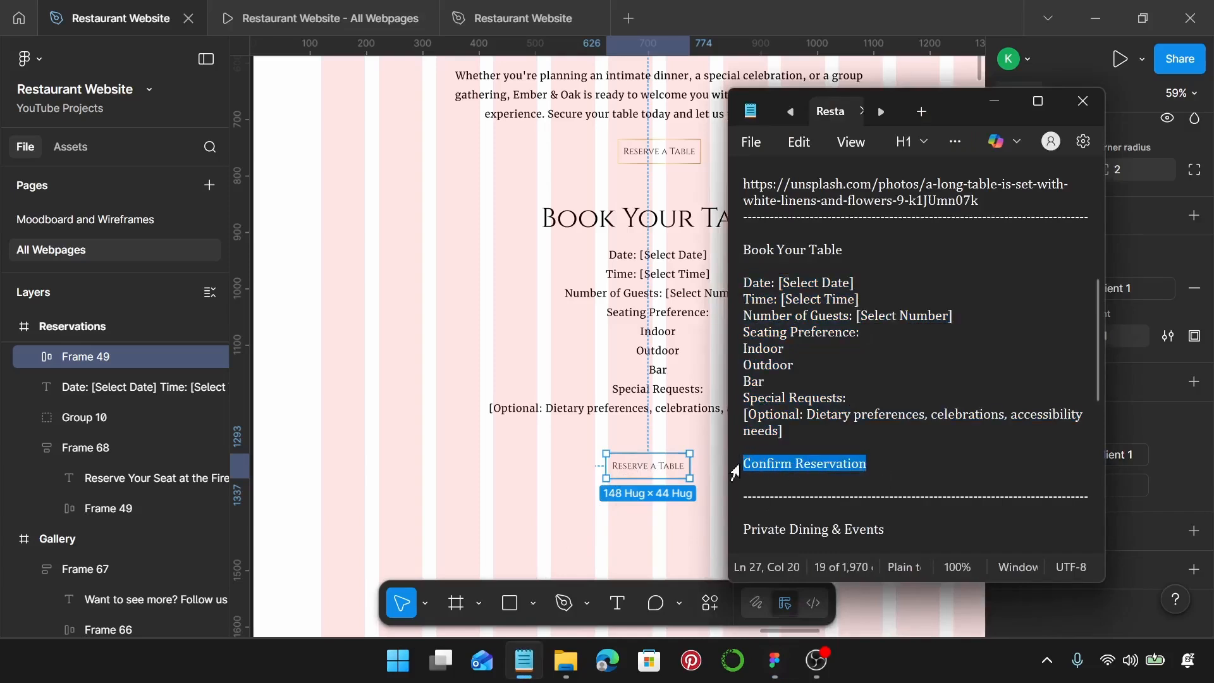
left_click(704, 478)
double_click(649, 466)
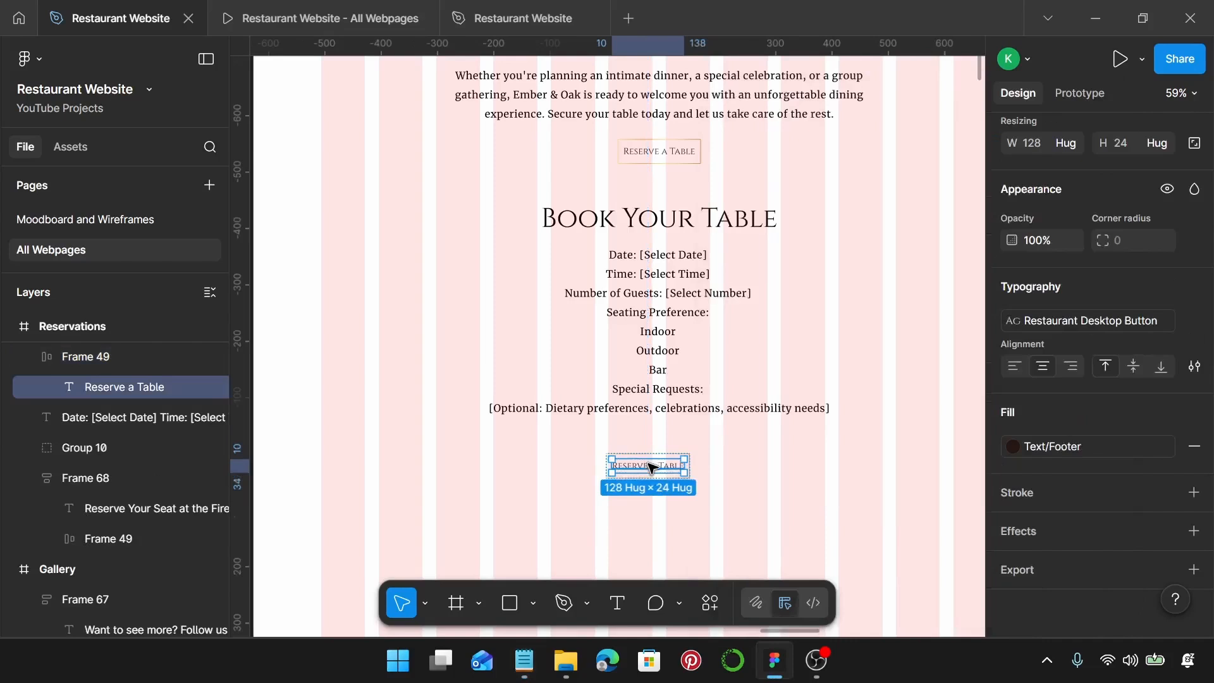
double_click(649, 466)
type("Confirm Reservation")
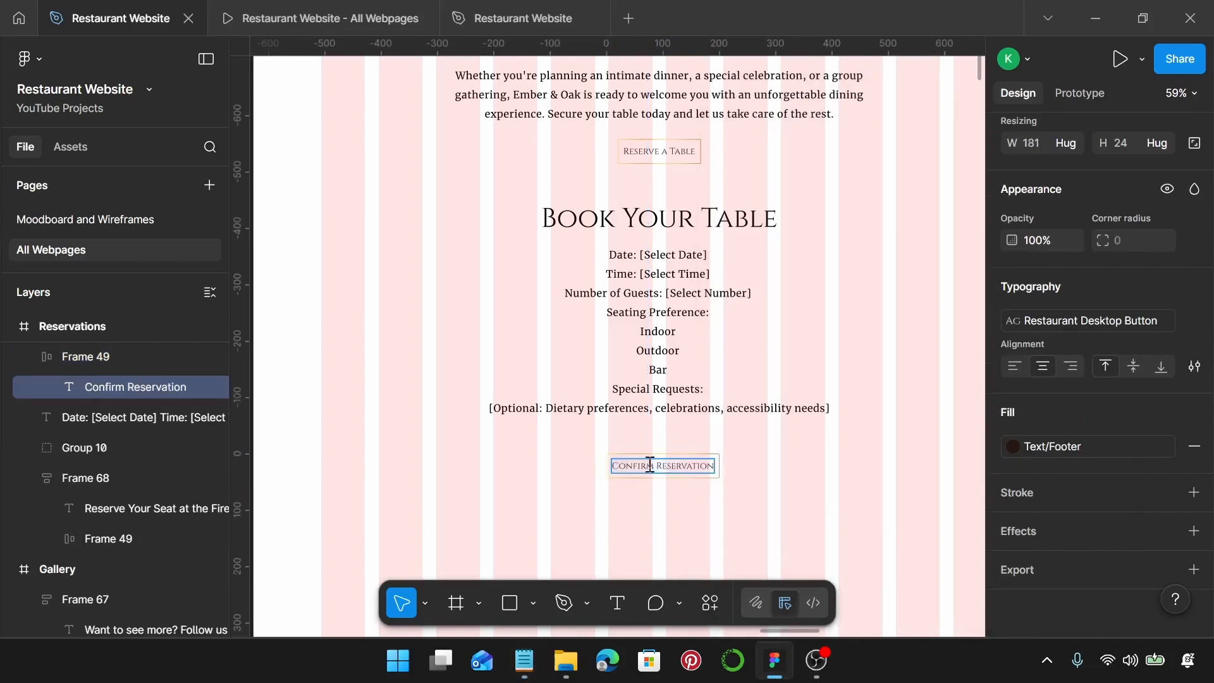
key("Escape")
left_click(641, 500)
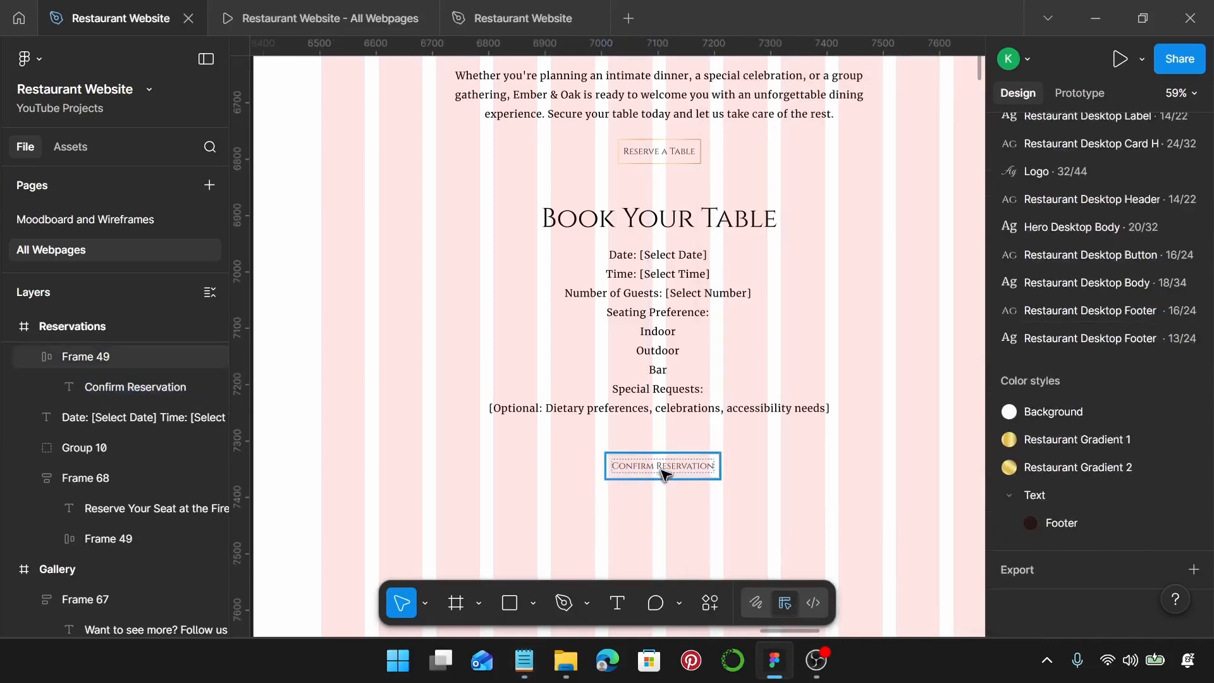
left_click(654, 464)
mouse_move(655, 464)
left_mouse_down()
mouse_move(653, 444)
mouse_move(661, 453)
left_mouse_up()
- Wrap the booking details and the "Confirm Reservation" button in an auto layout frame
left_click(669, 328)
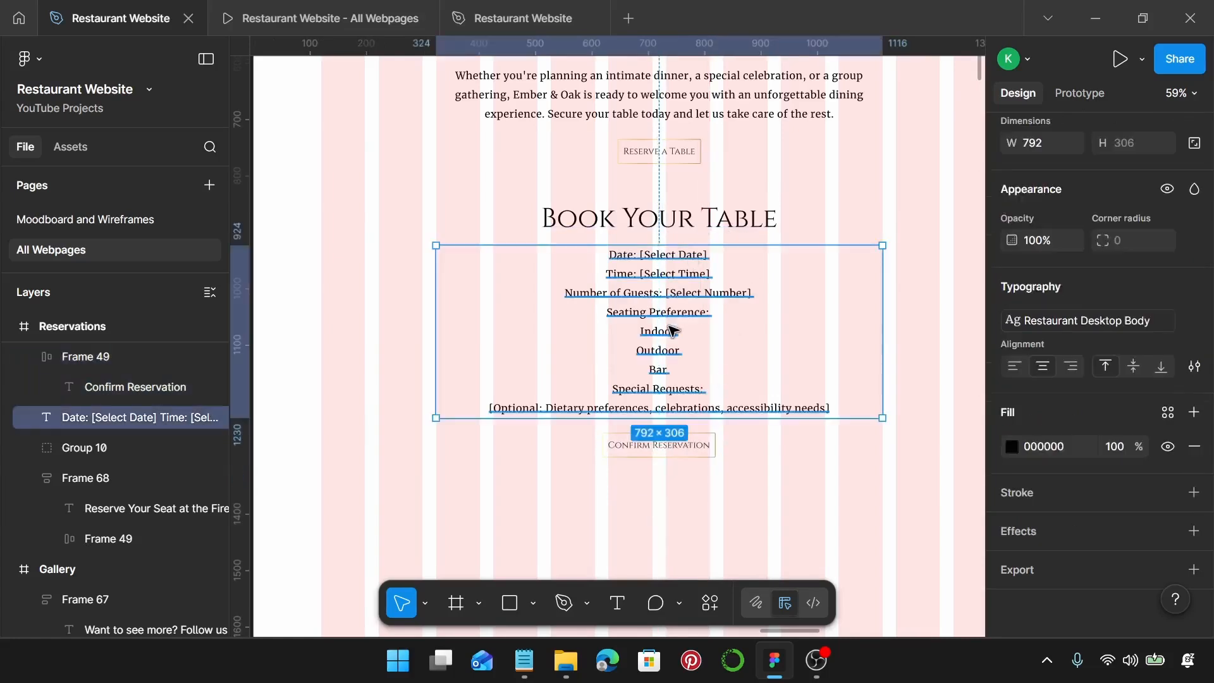
left_click(655, 448, "shift")
key("shift+a")
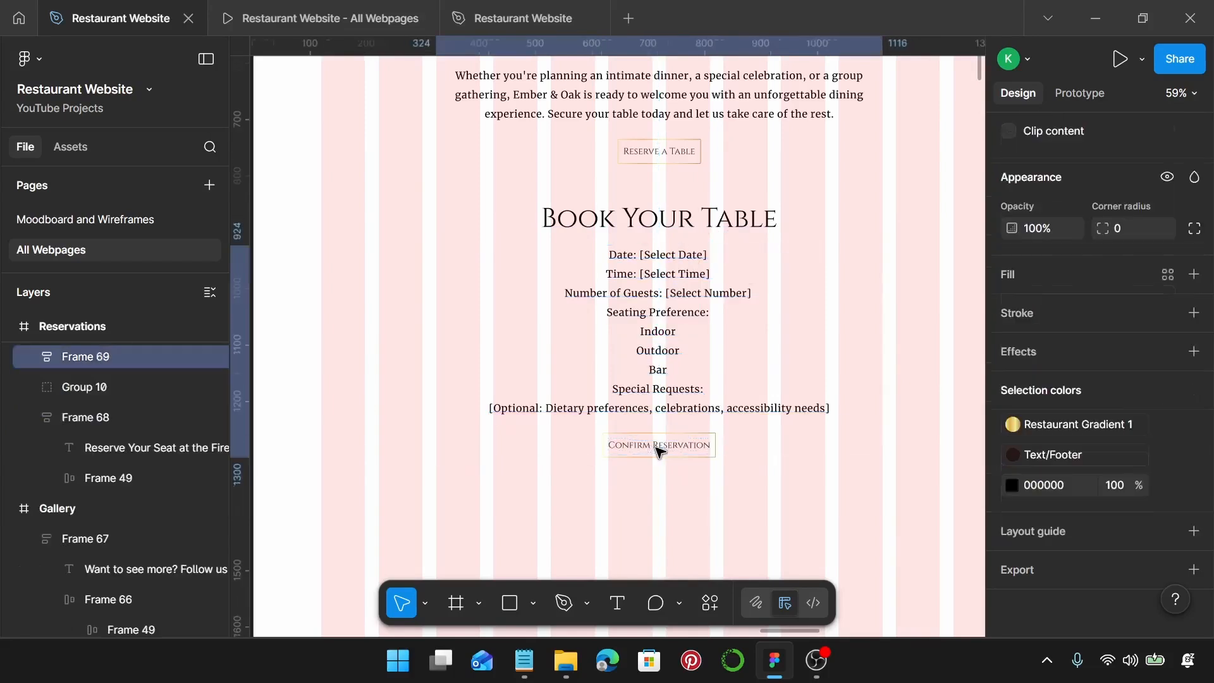
- Set the auto layout gap between the intro paragraph and the "Reserve a Table" button to 20
scroll(658, 443, "up", 1)
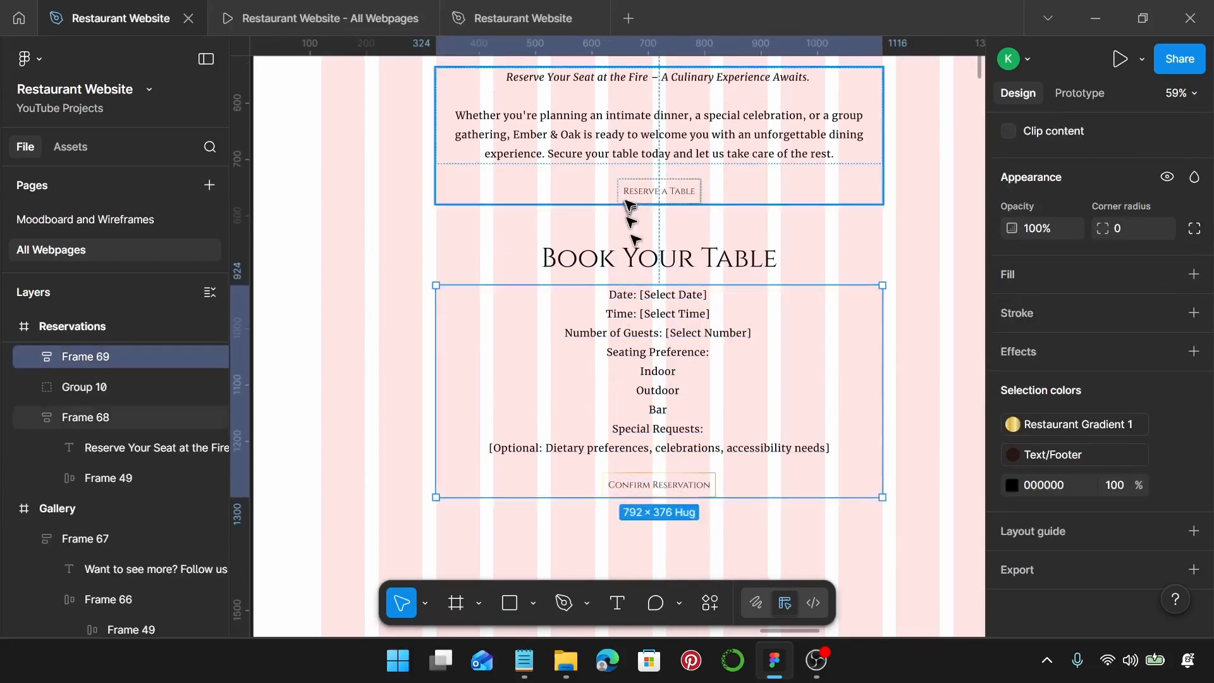
left_click(660, 183)
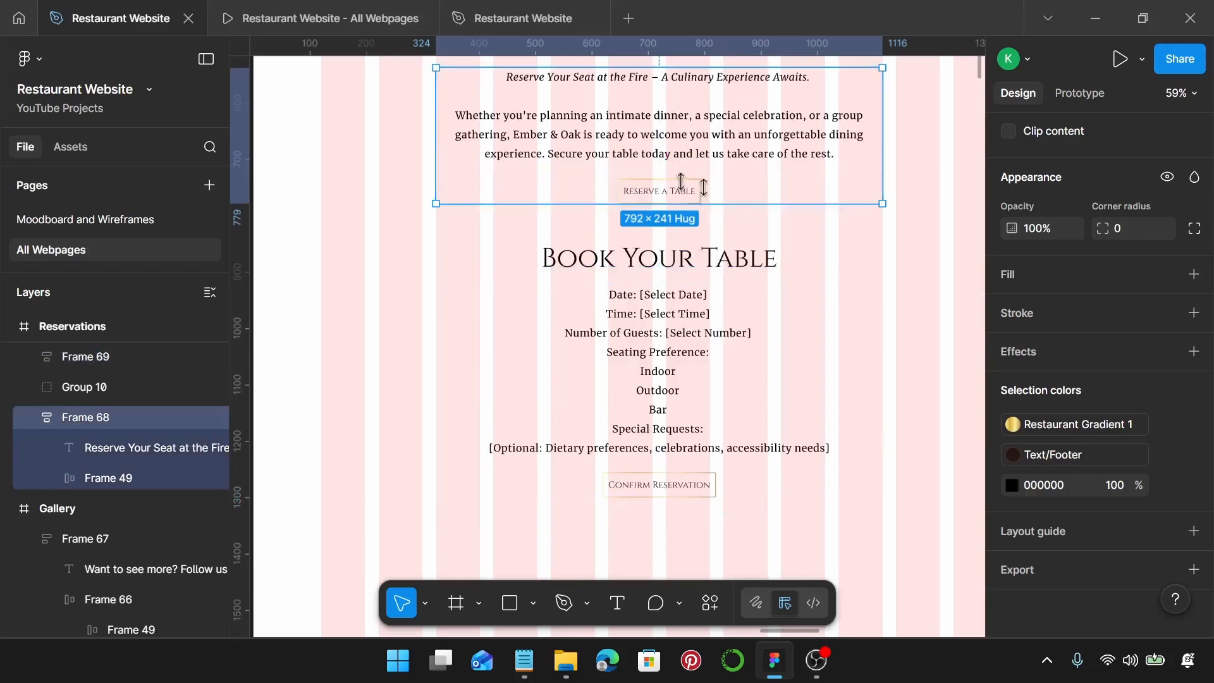
scroll(1147, 325, "up", 5)
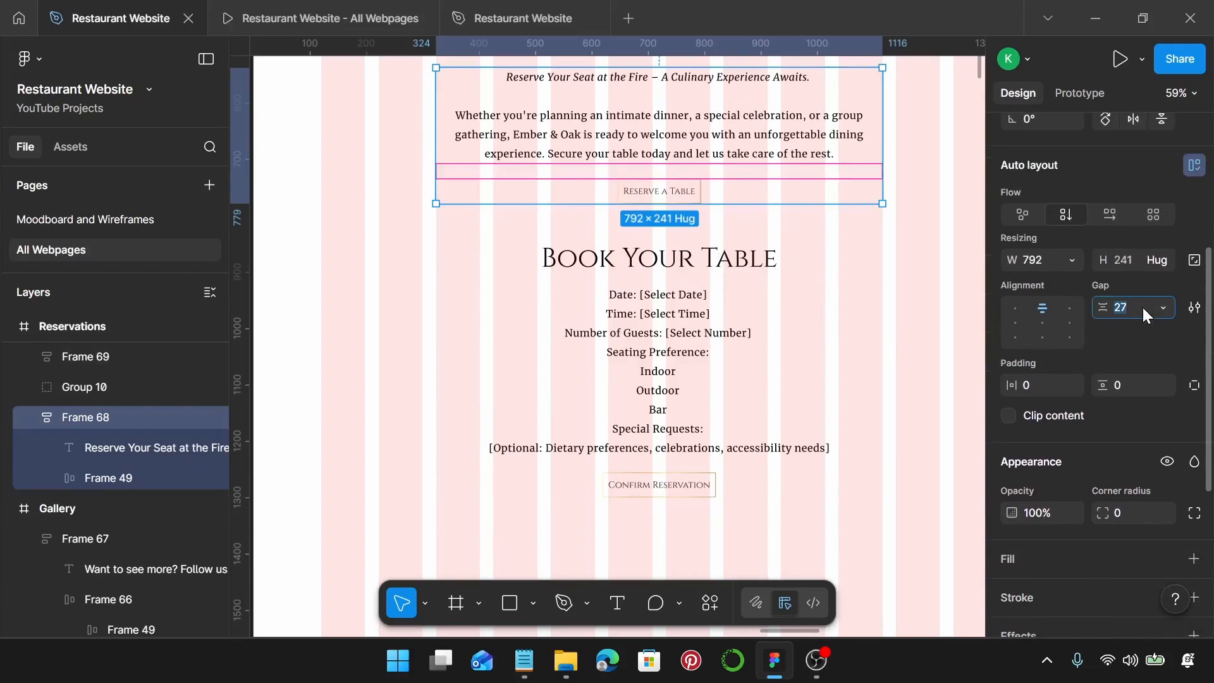
left_click(1143, 308)
type("20")
key("Return")
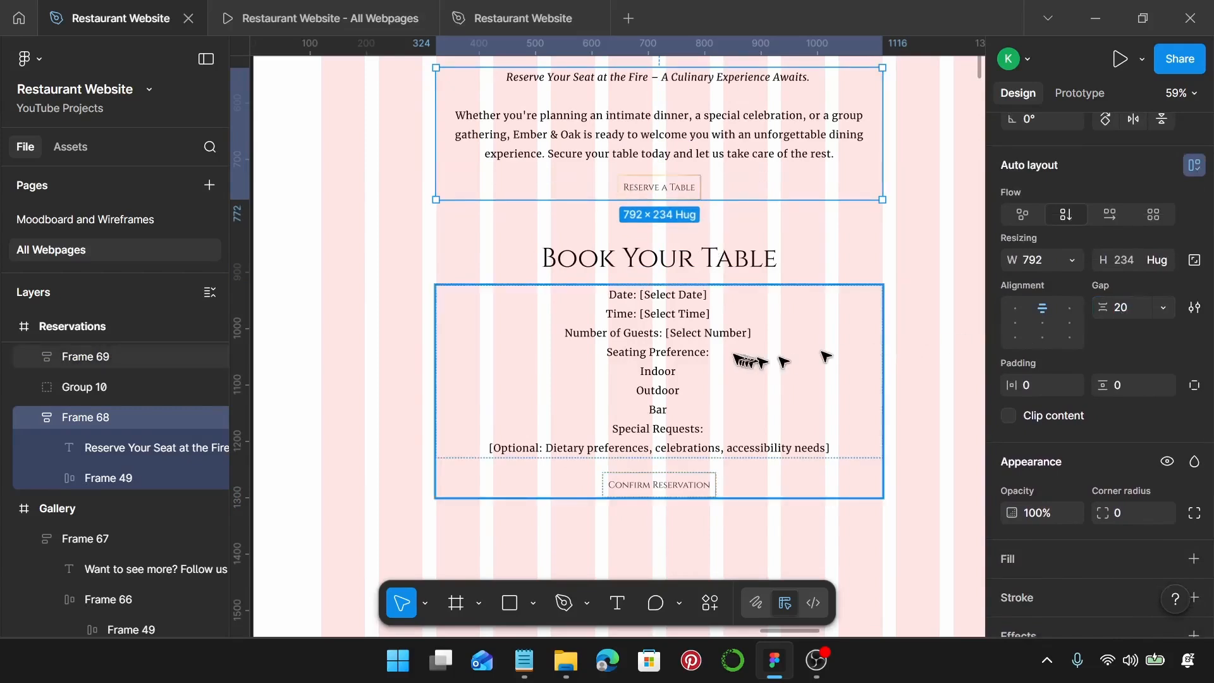
- Ungroup the booking details frame and wrap the "Book Your Table" heading, details and button in one auto layout with a gap of 20
scroll(727, 374, "down", 1)
left_click(629, 347)
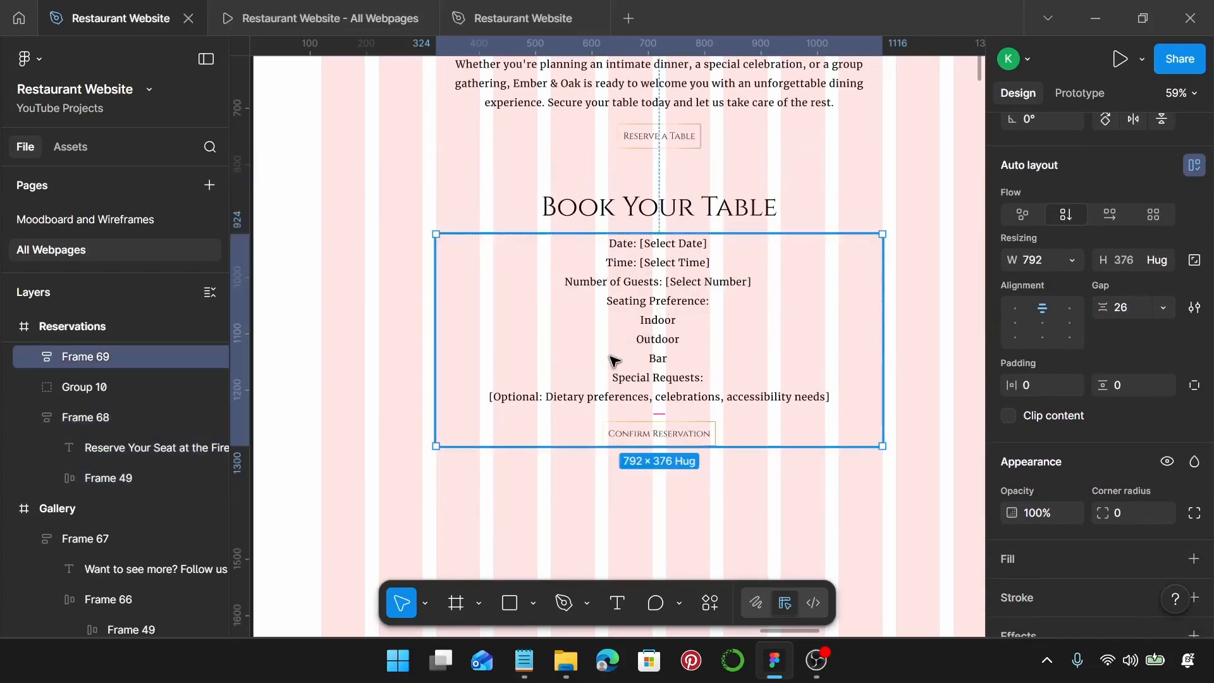
key("ctrl+shift+g")
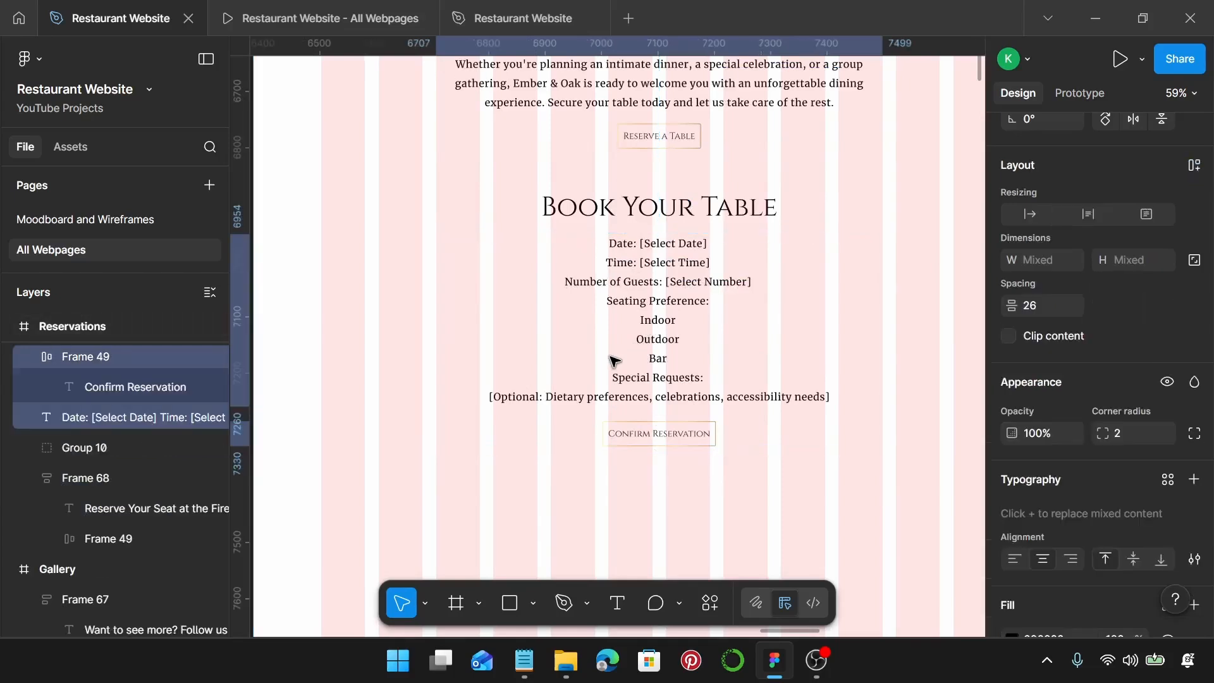
left_click(667, 217, "shift")
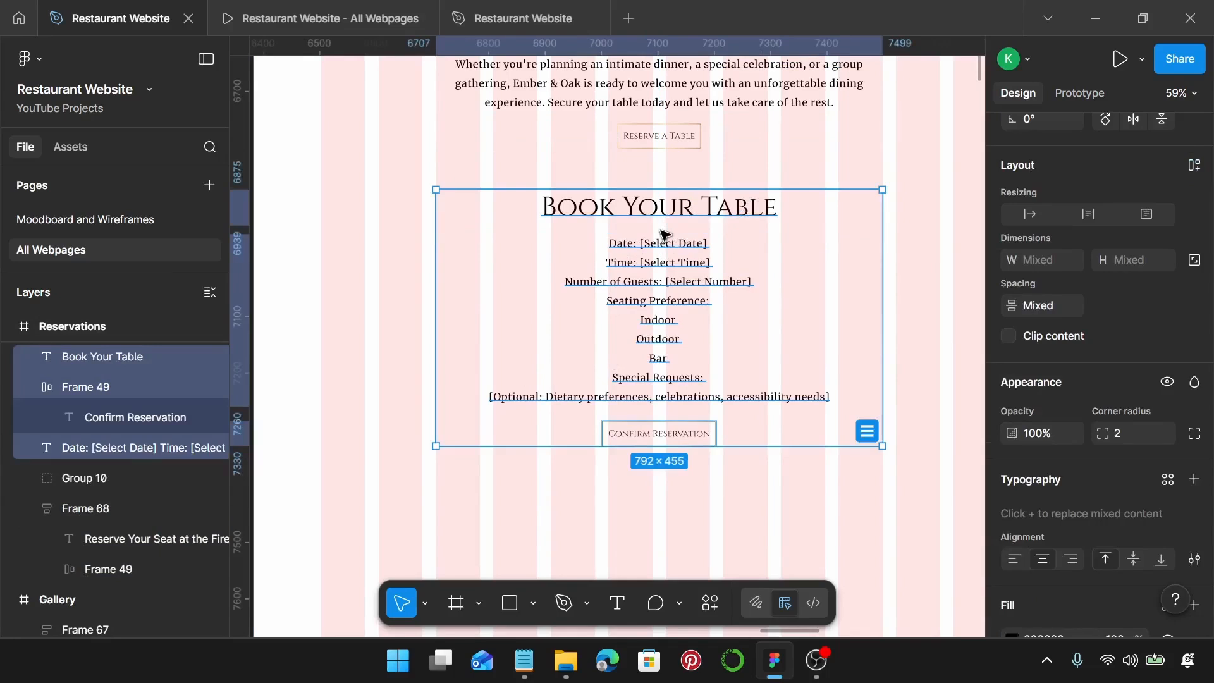
key("shift+a")
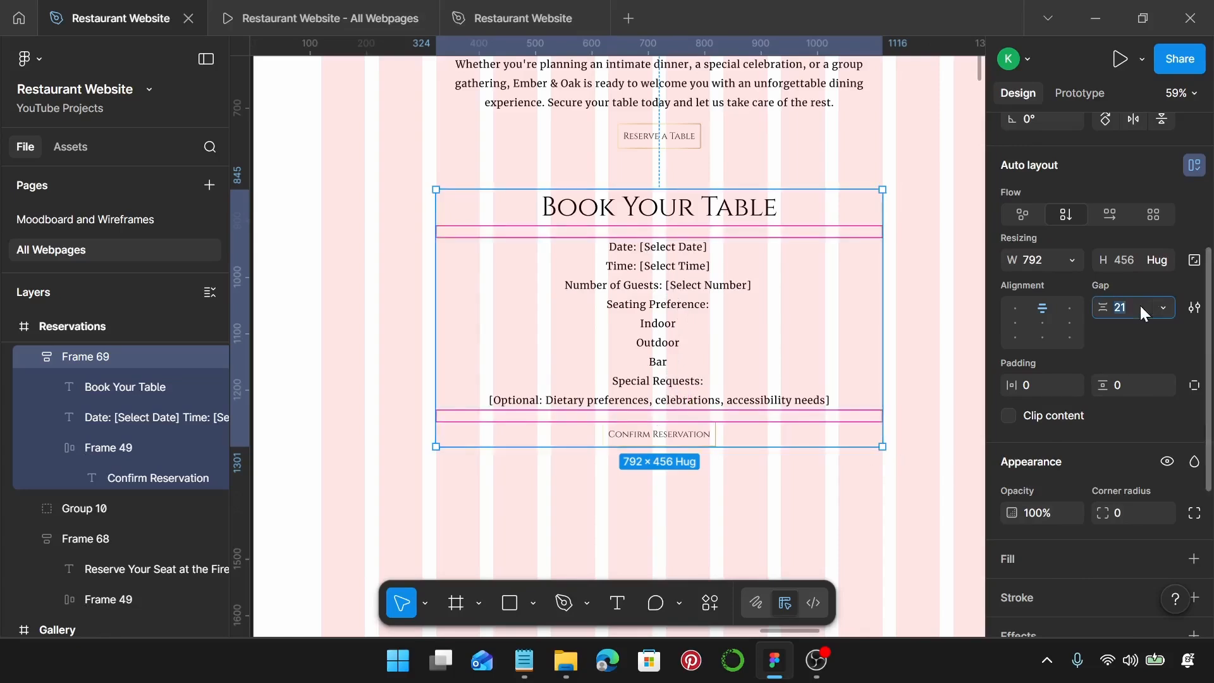
key("Return")
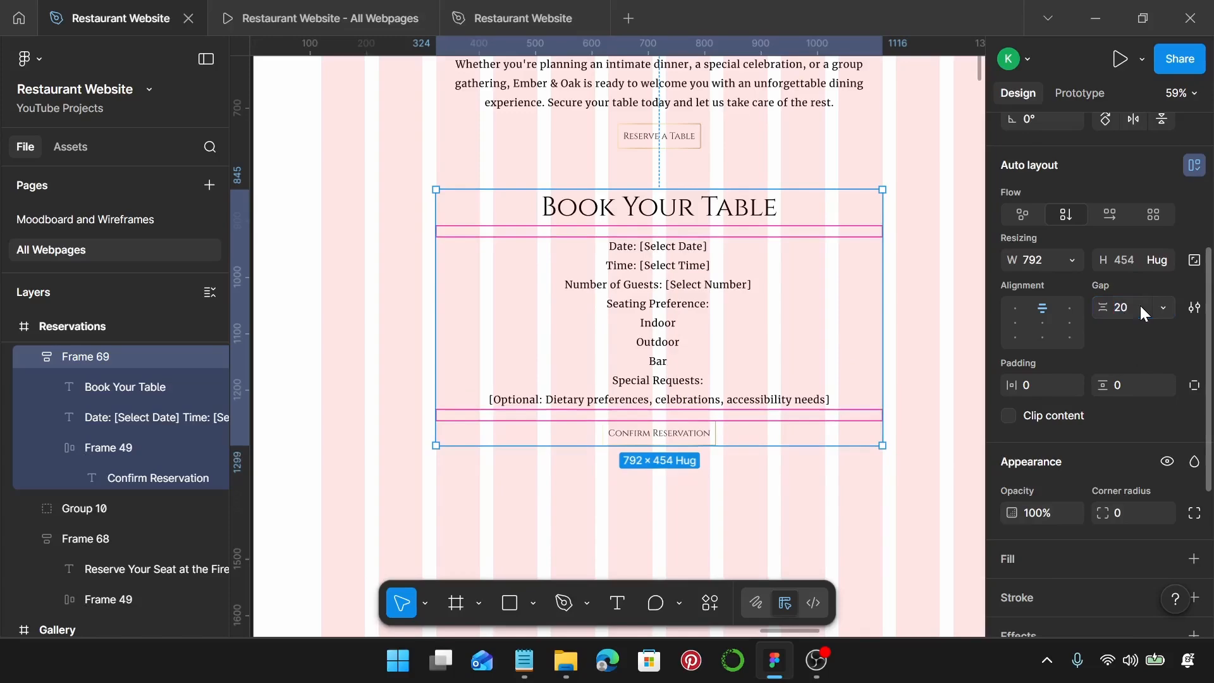
- Delete the remaining wireframe placeholder content between the "Book Your Table" section and the footer
scroll(723, 349, "down", 3)
scroll(723, 348, "down", 3)
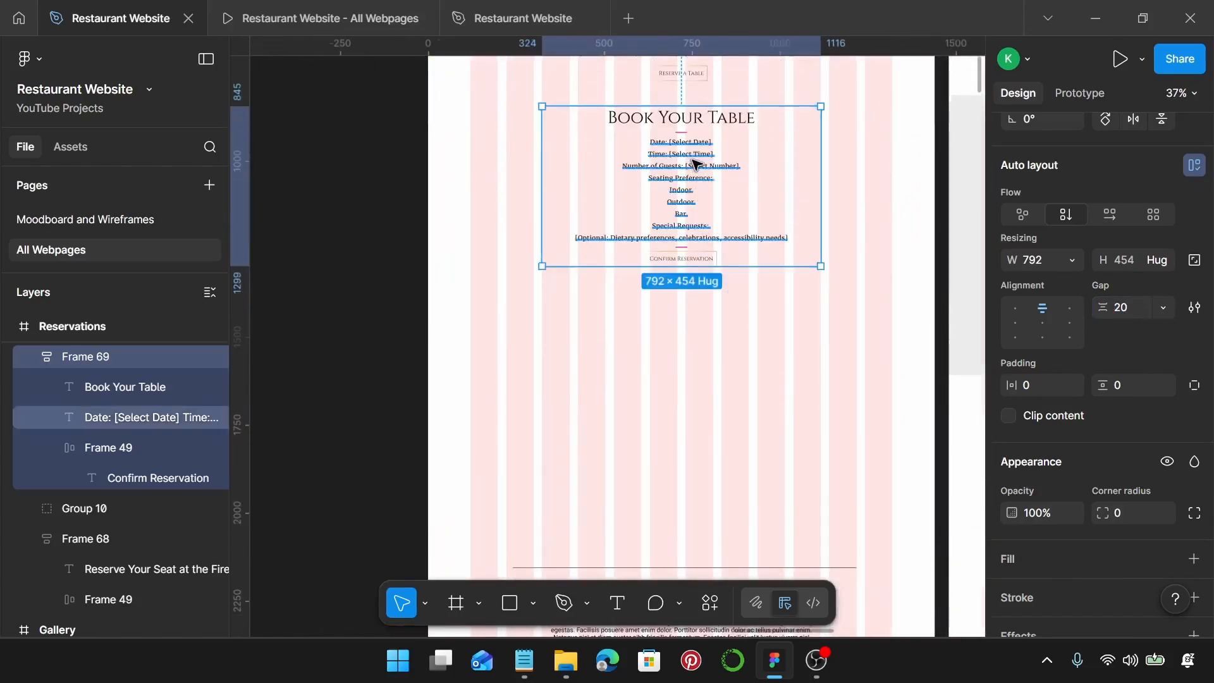
scroll(691, 317, "down", 3)
left_click_drag(575, 312, 757, 524)
key("Delete")
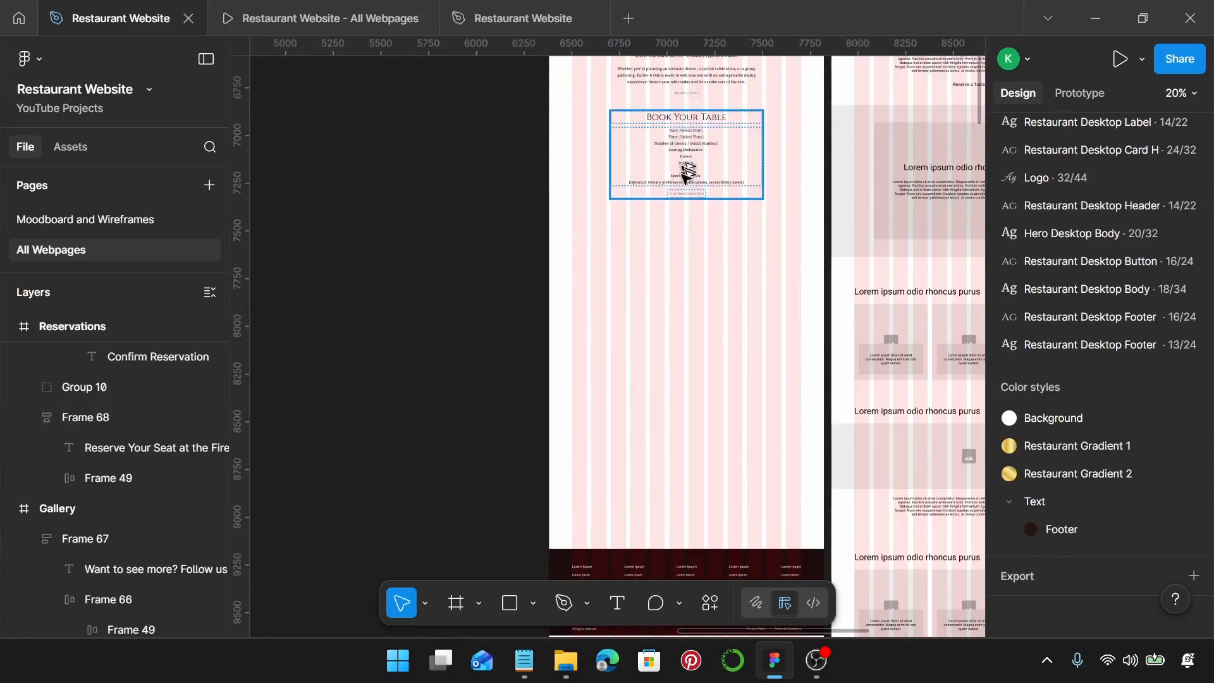
- Duplicate the "Book Your Table" section twice down the page, placing the copies at Y 1519 and Y 2256
left_click_drag(685, 176, 698, 420)
scroll(697, 367, "up", 2)
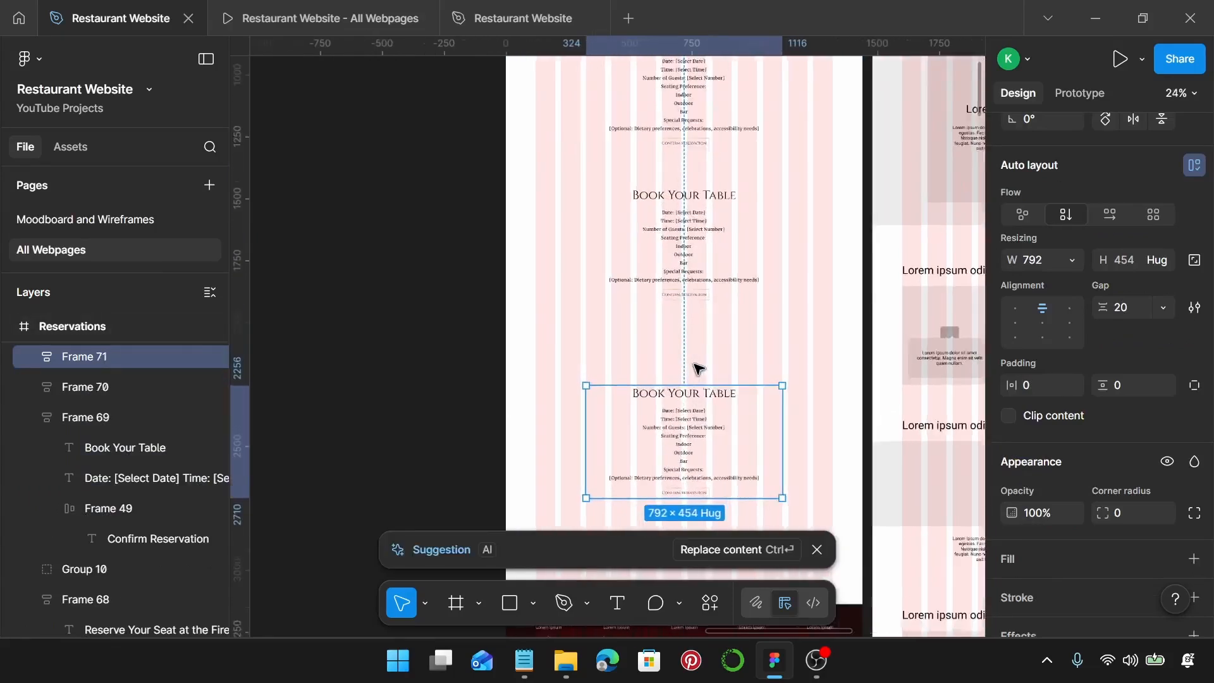
scroll(699, 369, "up", 3)
left_click(684, 347)
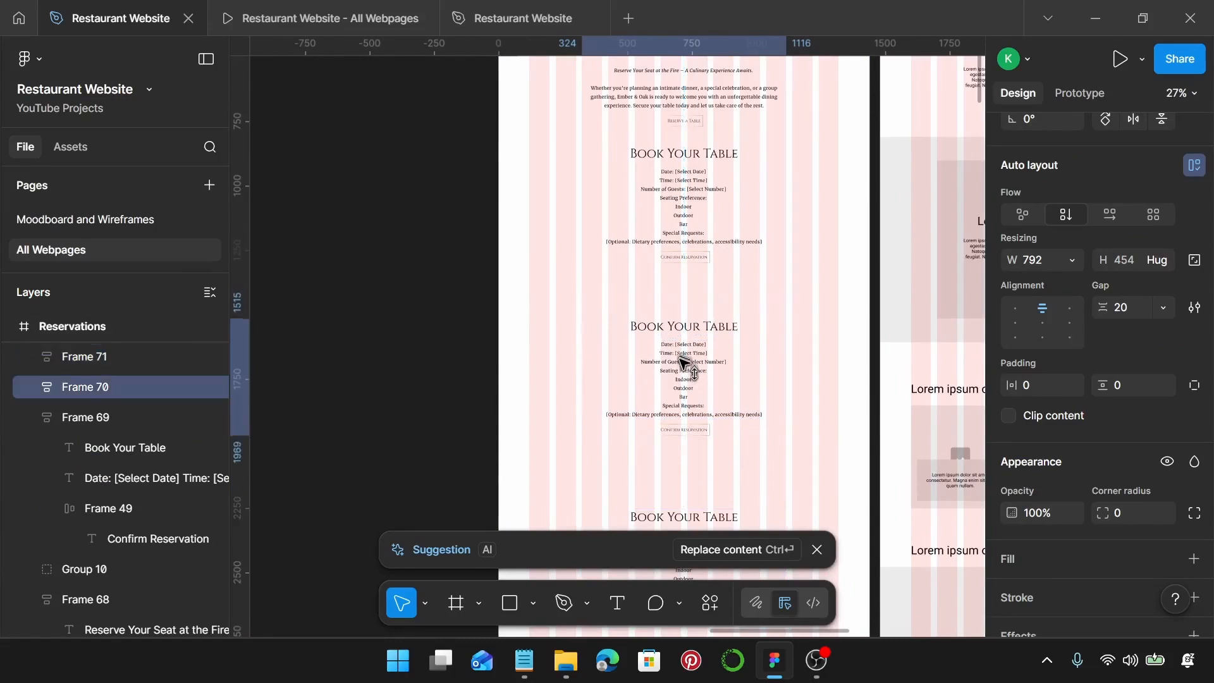
scroll(709, 373, "up", 4)
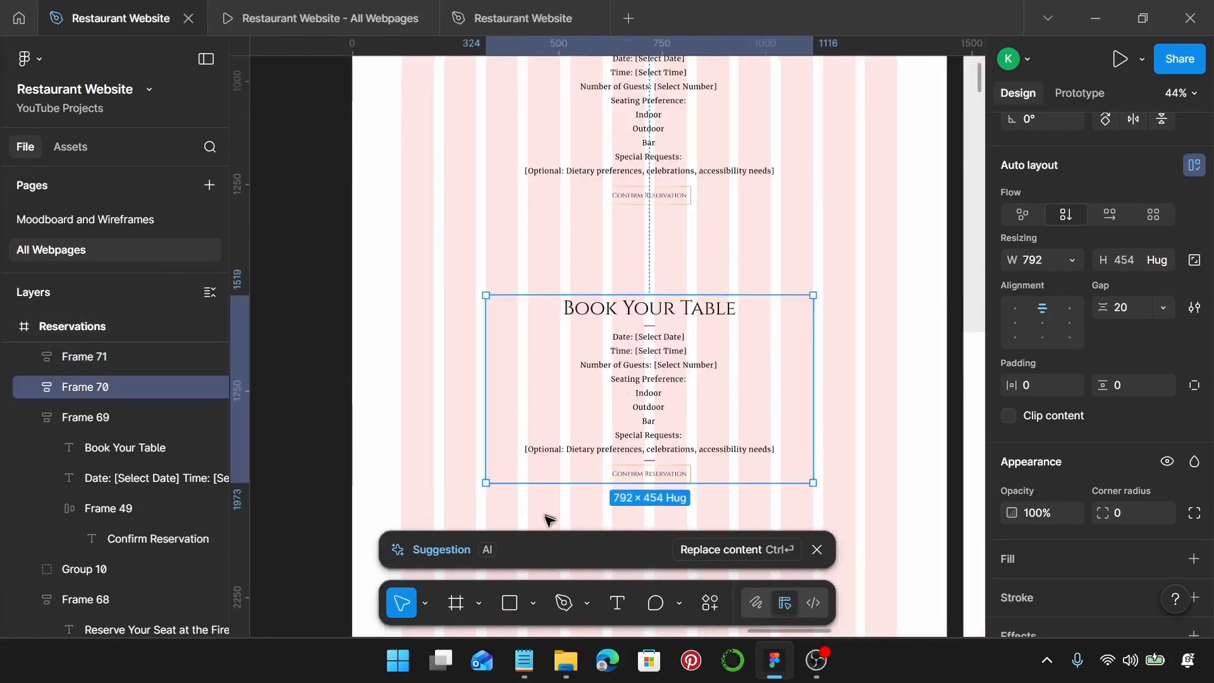
- Replace the first duplicate section's heading with "Private Dining & Events" from Notepad
left_click(524, 660)
scroll(852, 391, "down", 3)
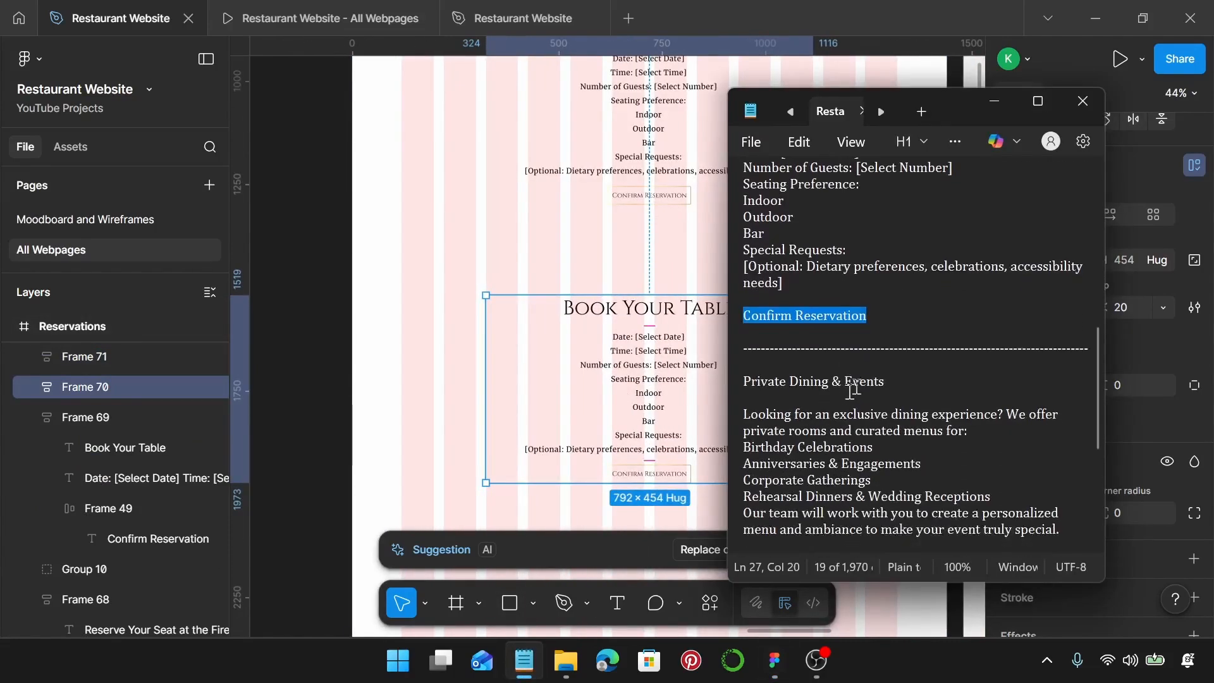
left_click_drag(896, 385, 753, 382)
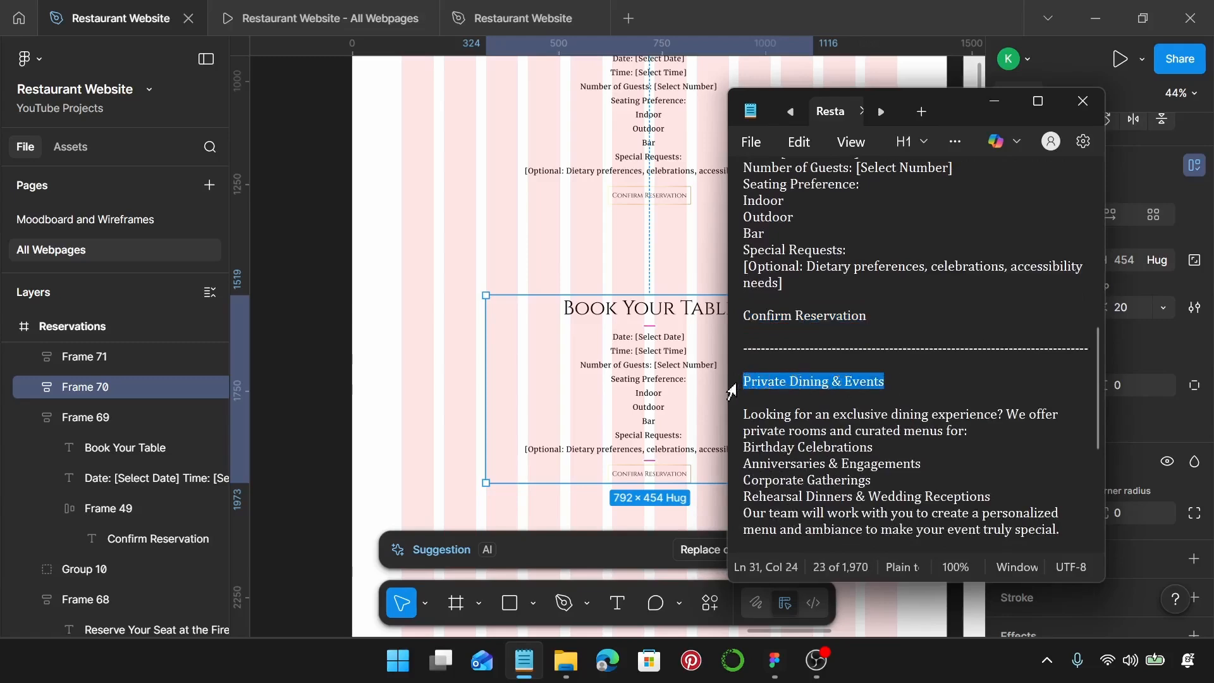
scroll(639, 319, "up", 5)
left_click(644, 304)
double_click(644, 304)
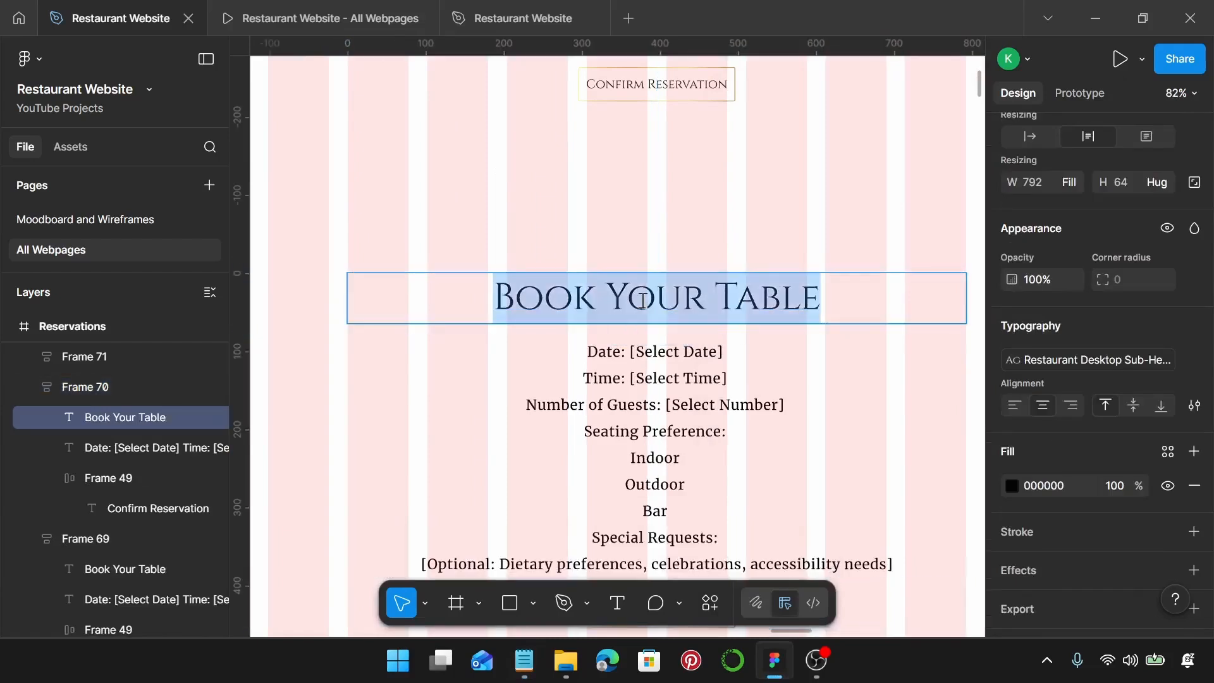
type("Private Dining & Events")
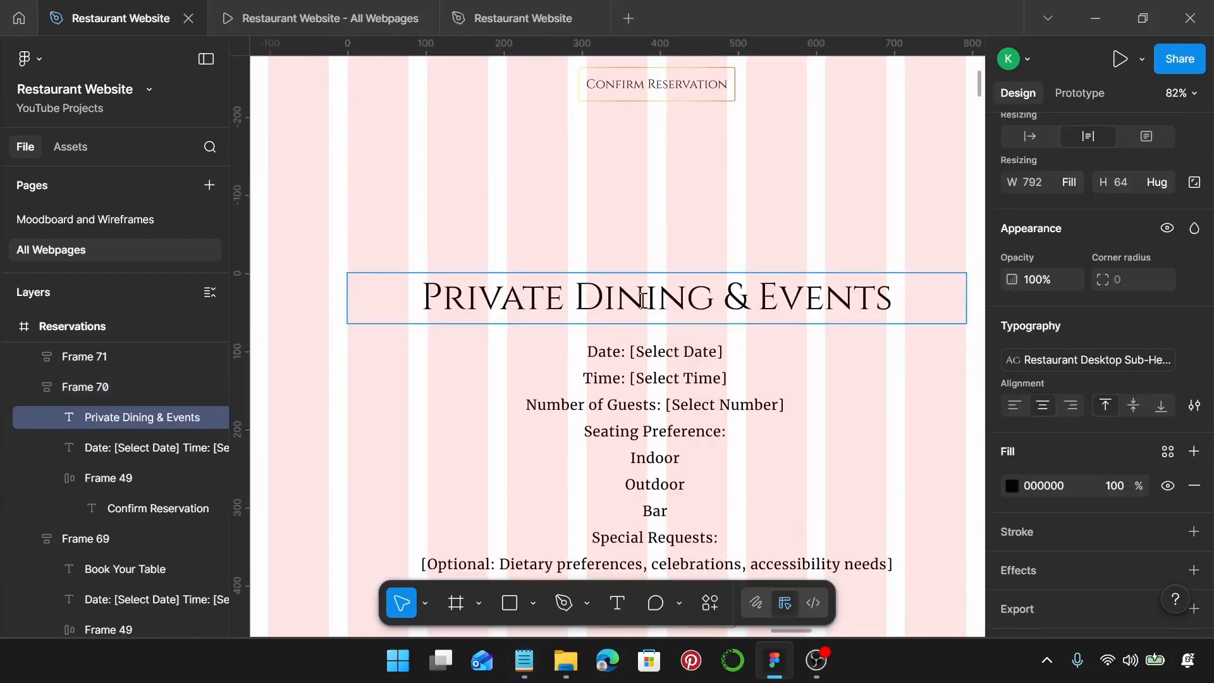
- Replace the booking details under "Private Dining & Events" with the exclusive dining experience text copied from Notepad
scroll(800, 325, "down", 3)
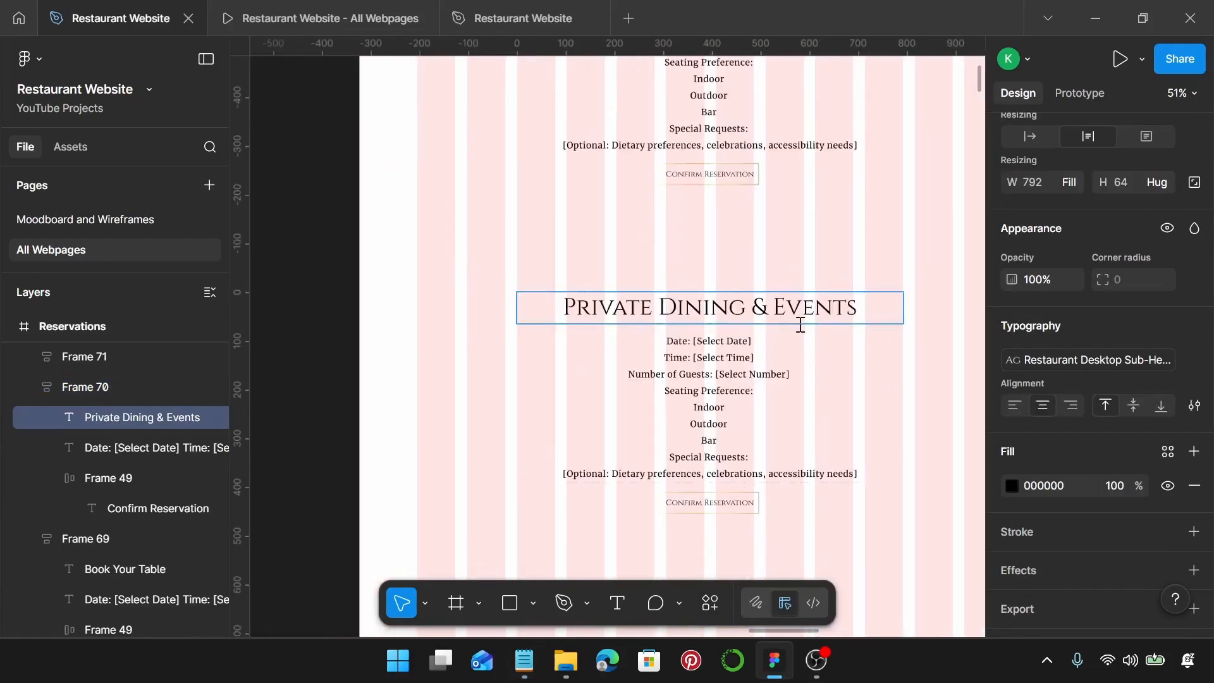
left_click(522, 655)
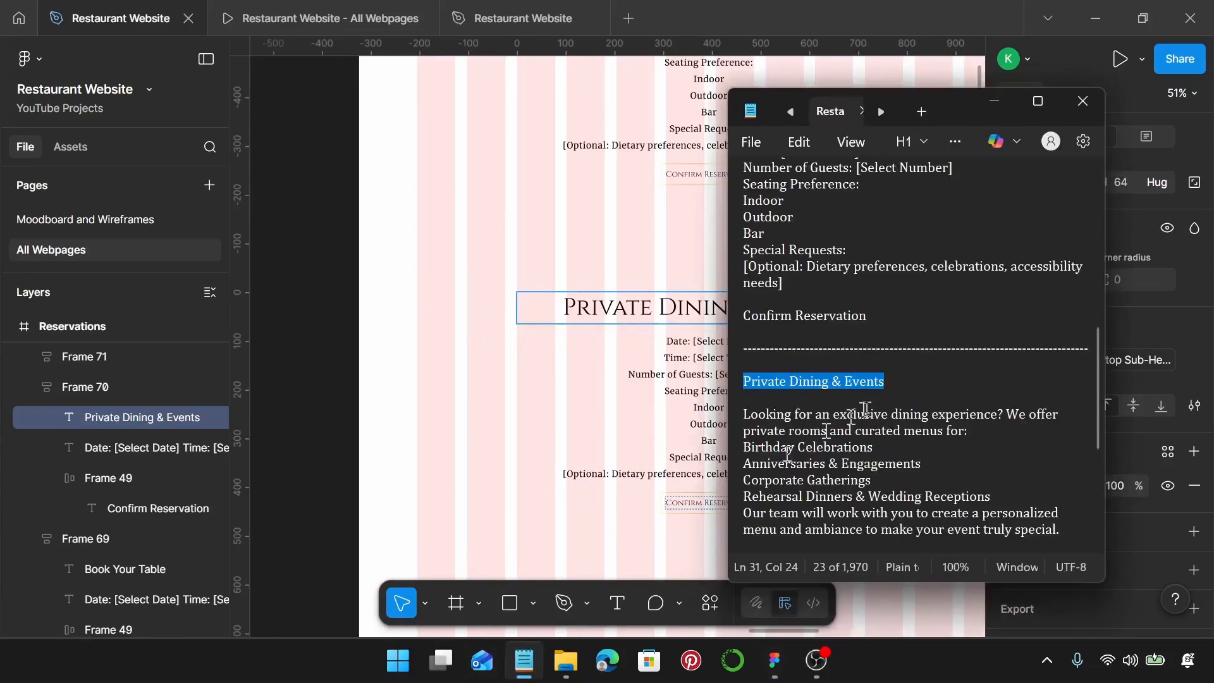
scroll(924, 417, "down", 2)
left_click_drag(1081, 434, 738, 318)
key("ctrl+c")
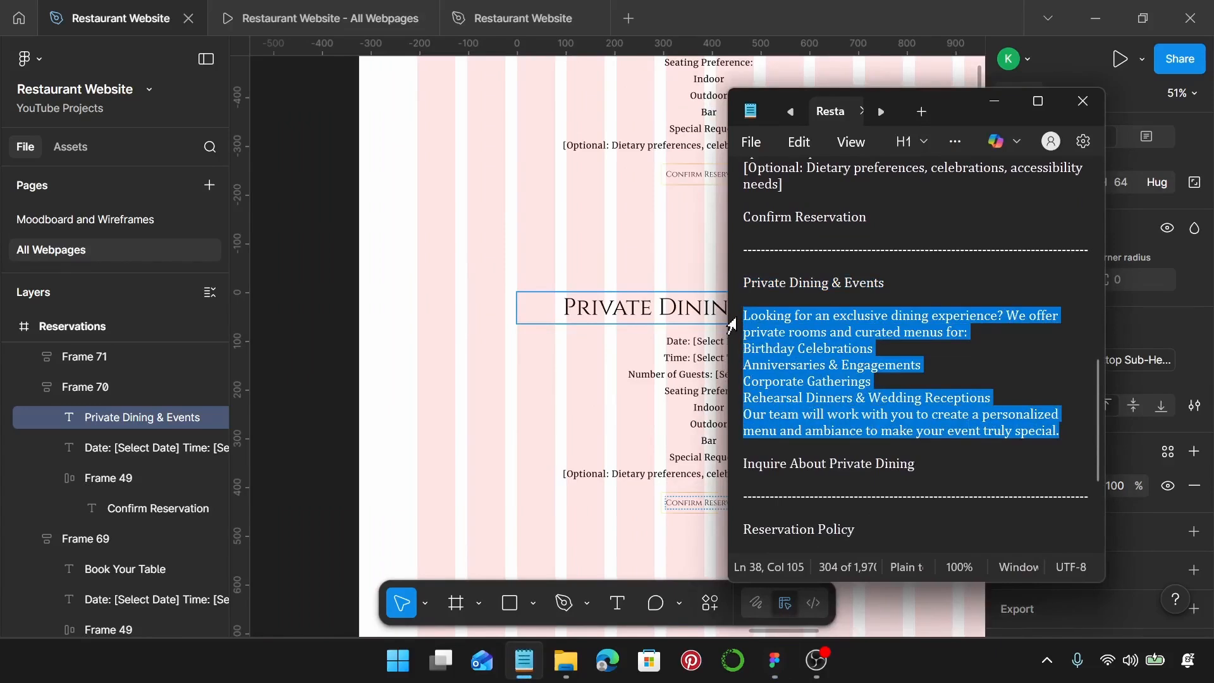
left_click(684, 392)
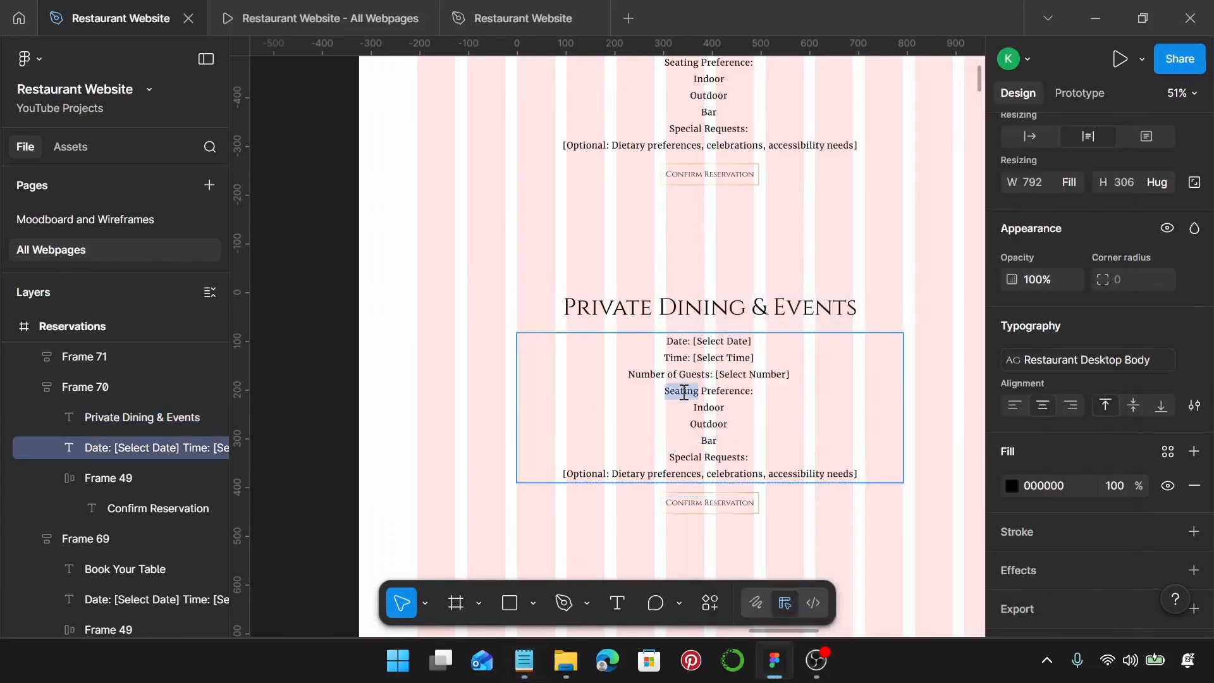
double_click(684, 392)
key("ctrl+a")
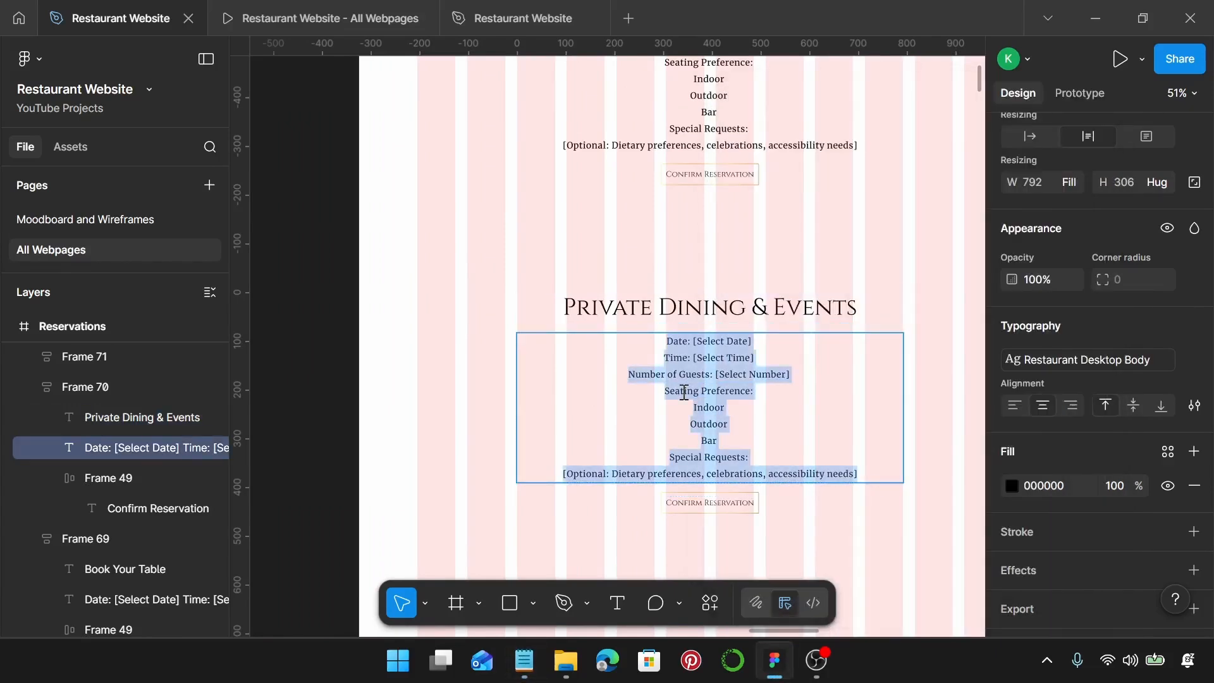
key("ctrl+v")
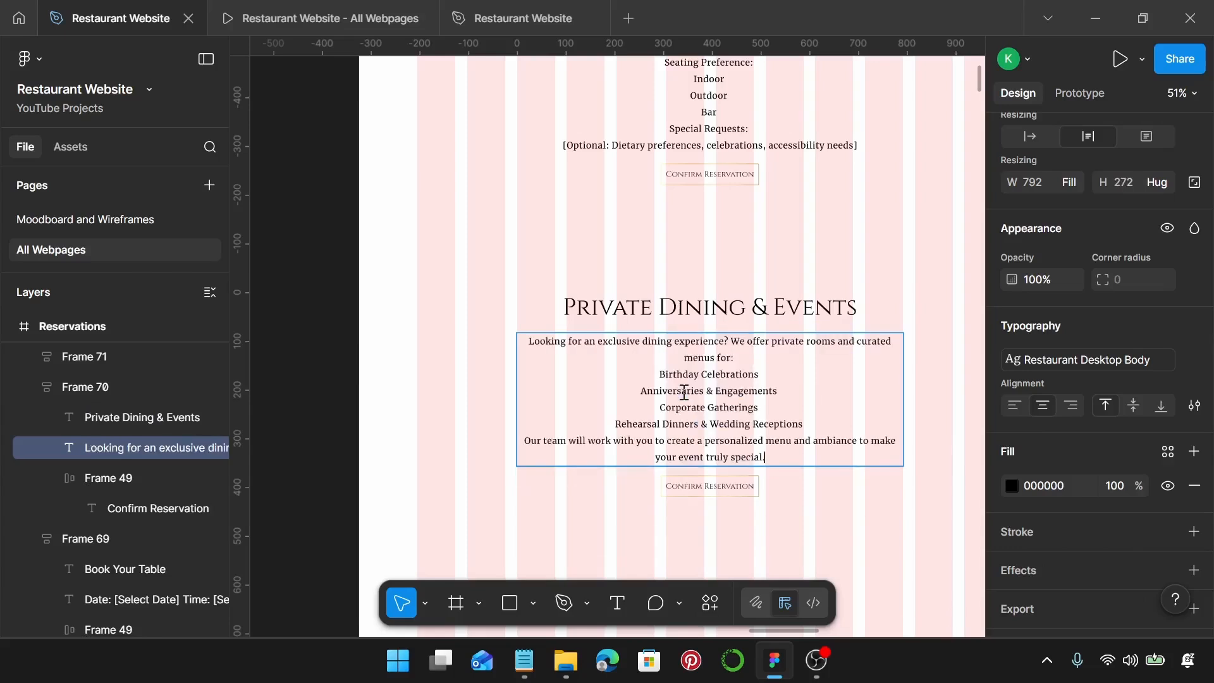
- Format the four event types, from Birthday Celebrations to Rehearsal Dinners & Wedding Receptions, as bulleted list items
scroll(854, 447, "up", 3)
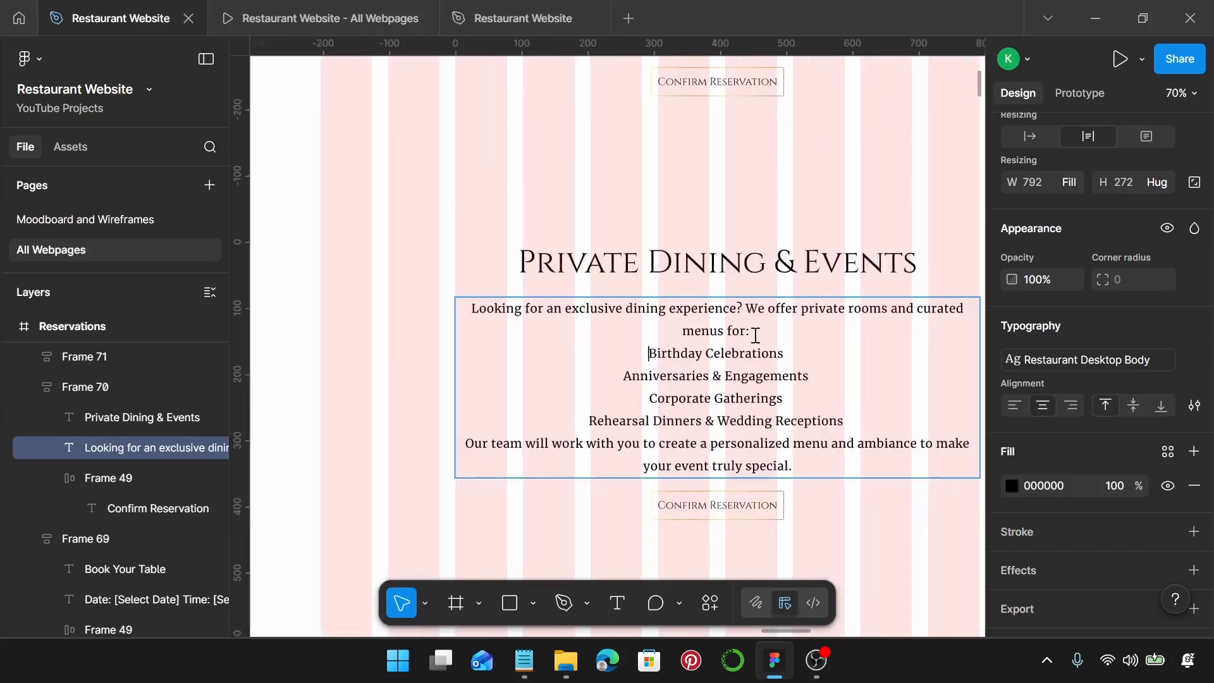
key("ctrl+shift+8")
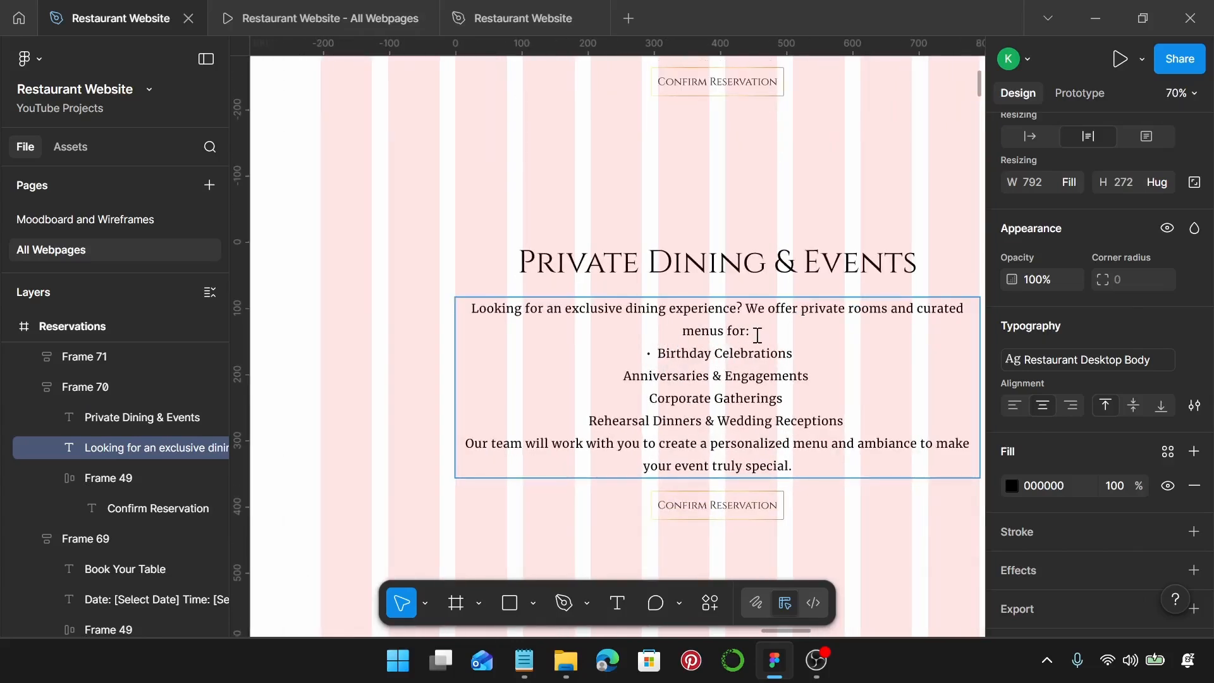
key("Down")
key("ctrl+shift+8")
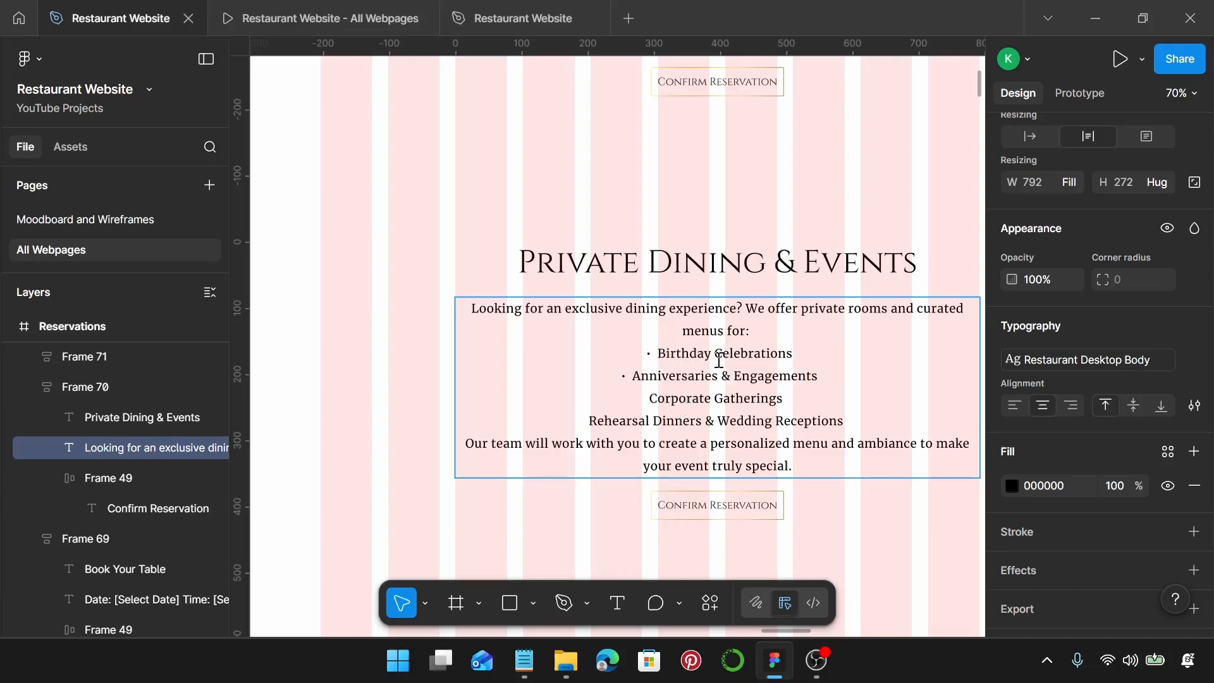
key("Down")
key("ctrl+shift+8")
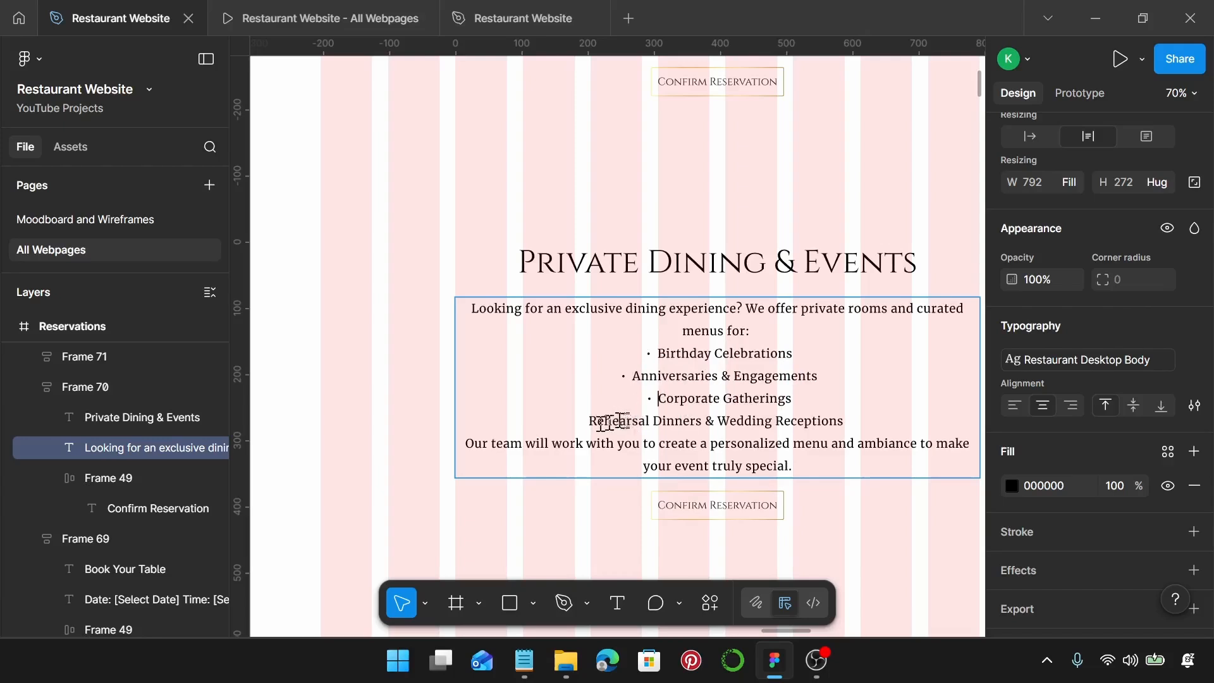
key("Down")
key("ctrl+shift+8")
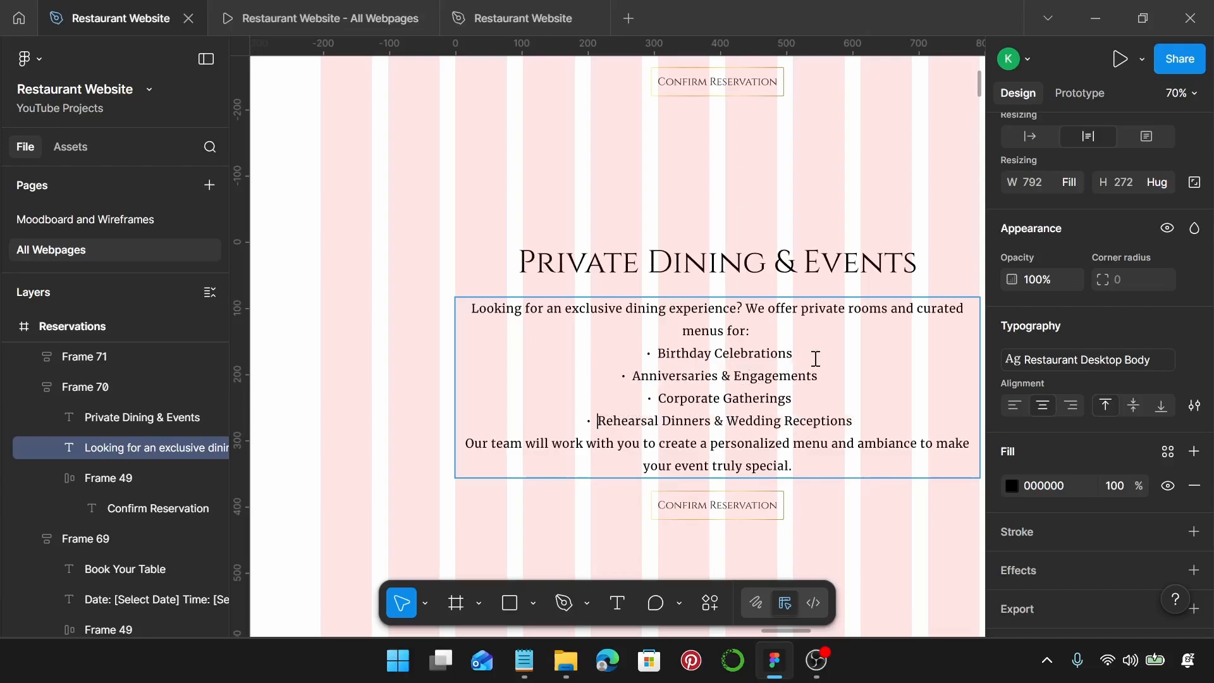
scroll(816, 359, "down", 2)
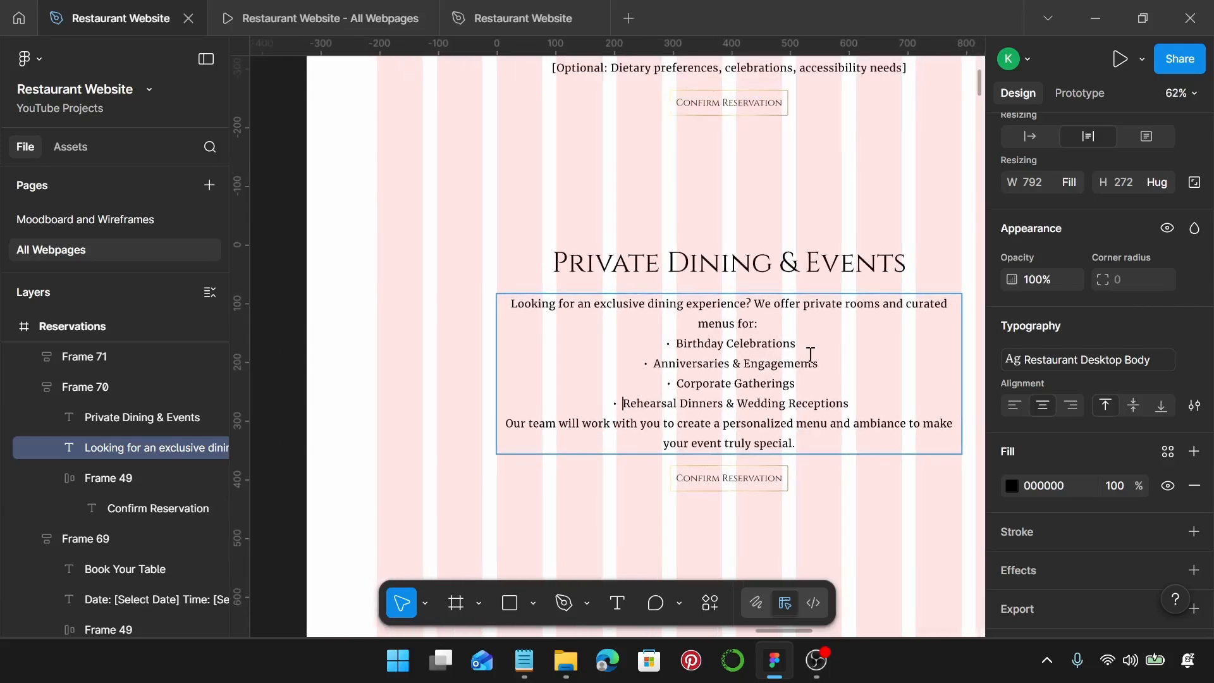
scroll(810, 354, "down", 2)
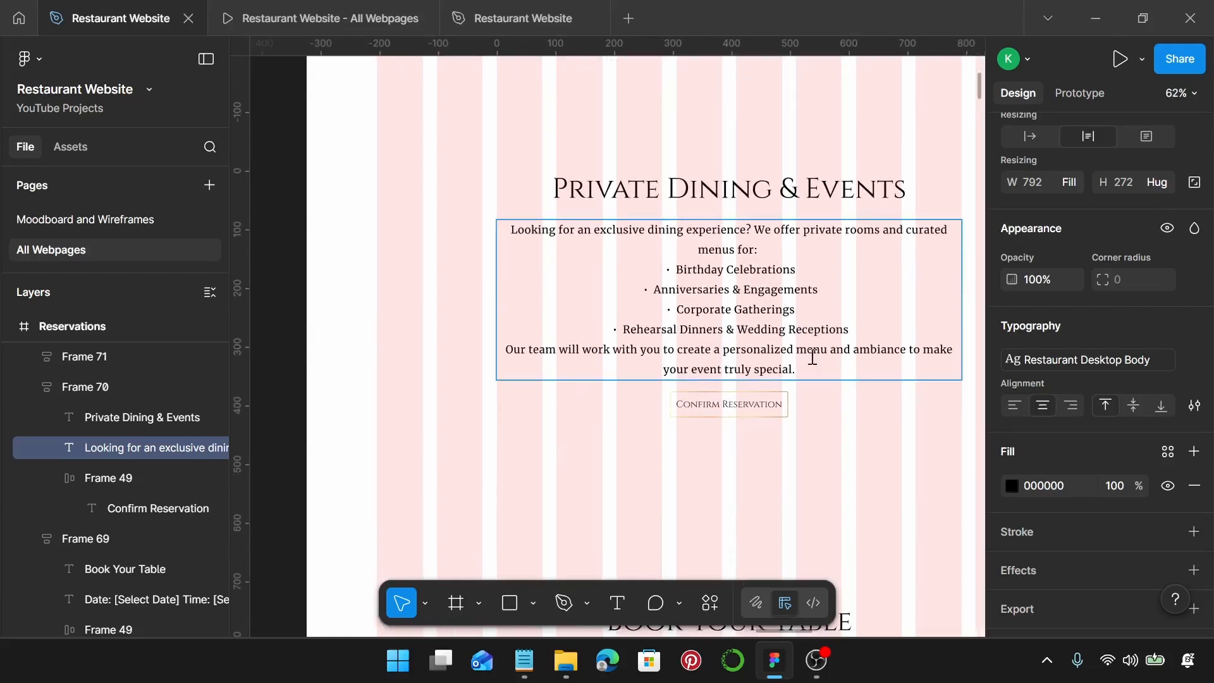
scroll(813, 358, "down", 1)
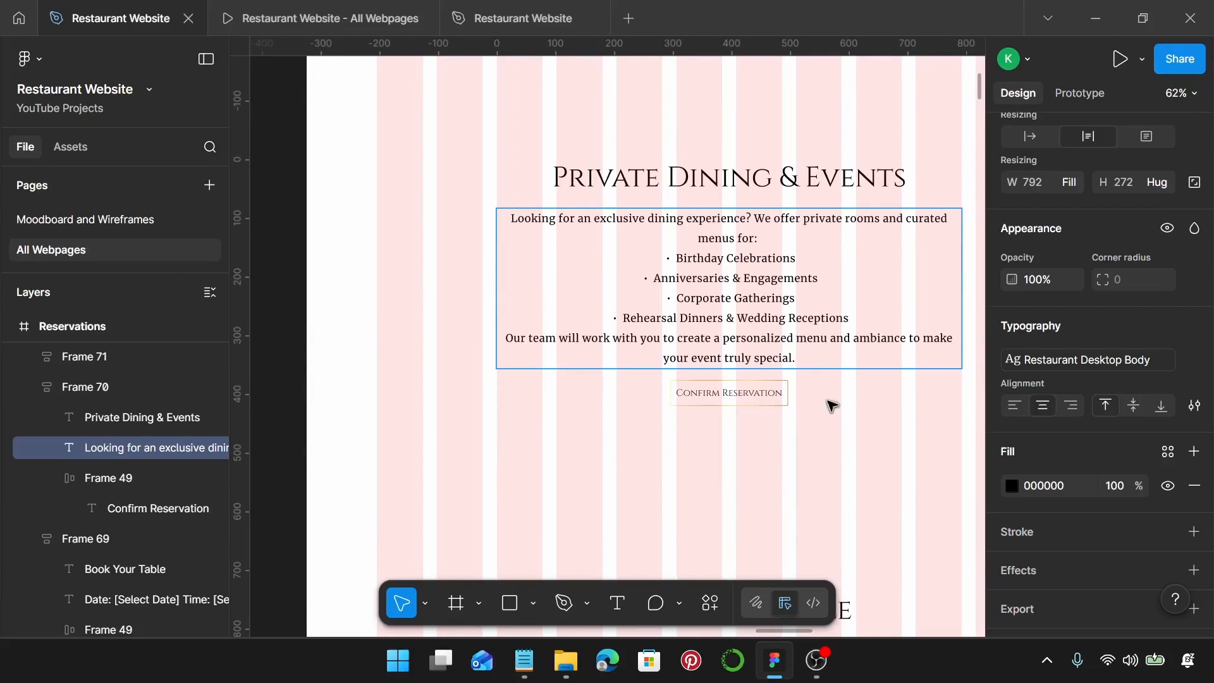
scroll(827, 399, "down", 1)
left_click(845, 501)
left_click(806, 567)
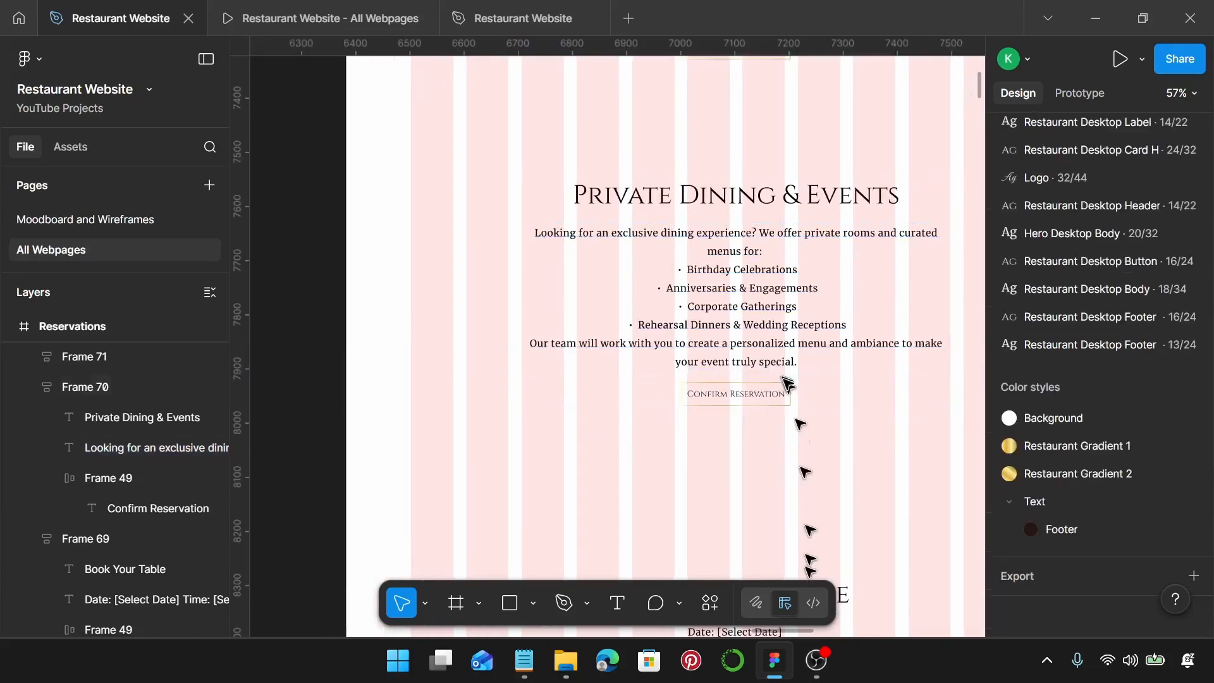
- Replace the Private Dining section's button label with "Inquire About Private Dining" copied from Notepad
left_click(720, 336)
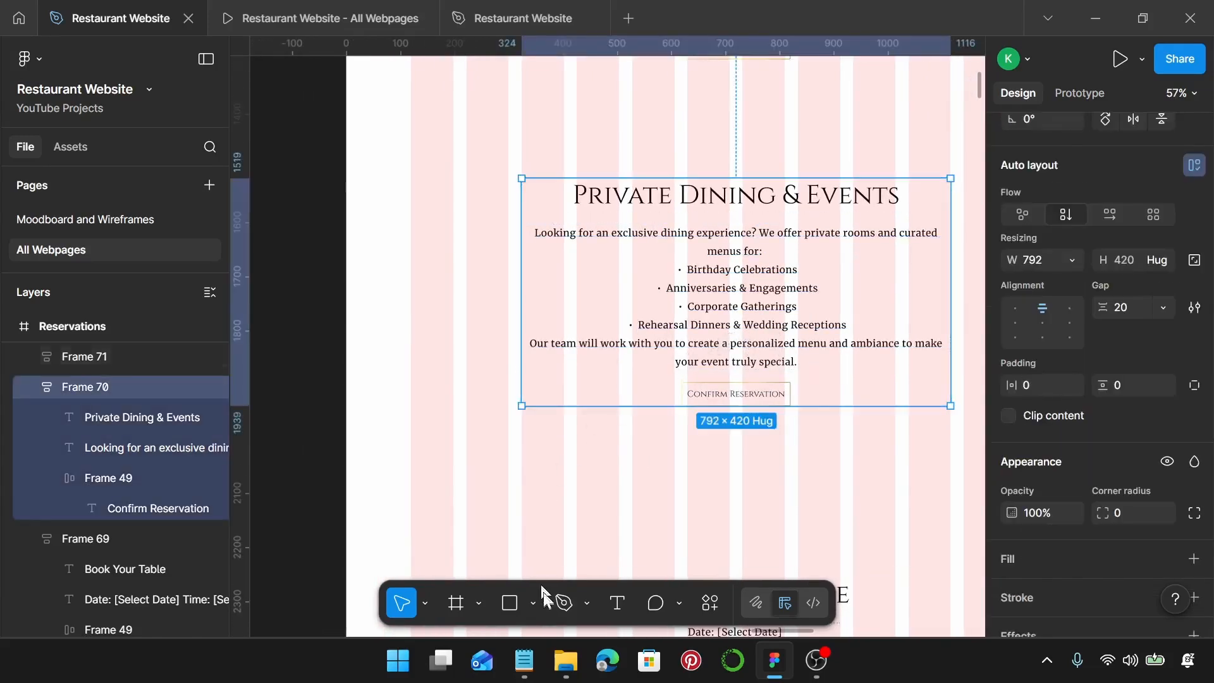
left_click(521, 668)
scroll(829, 435, "down", 1)
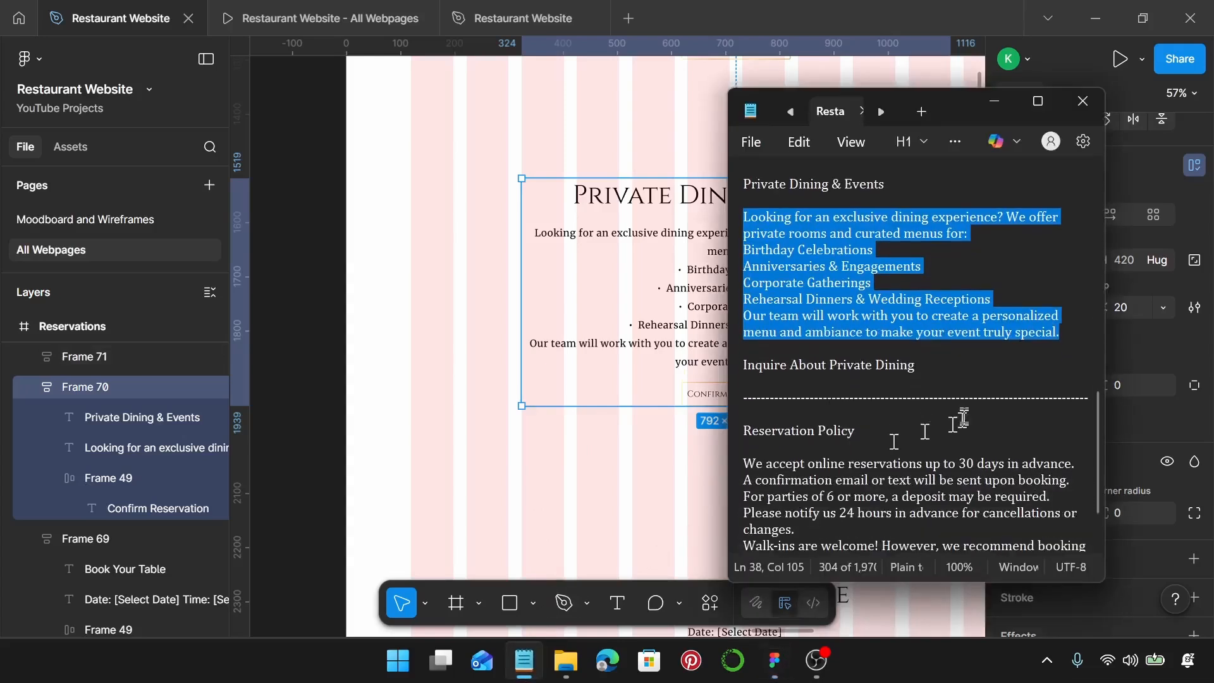
left_click_drag(938, 370, 741, 368)
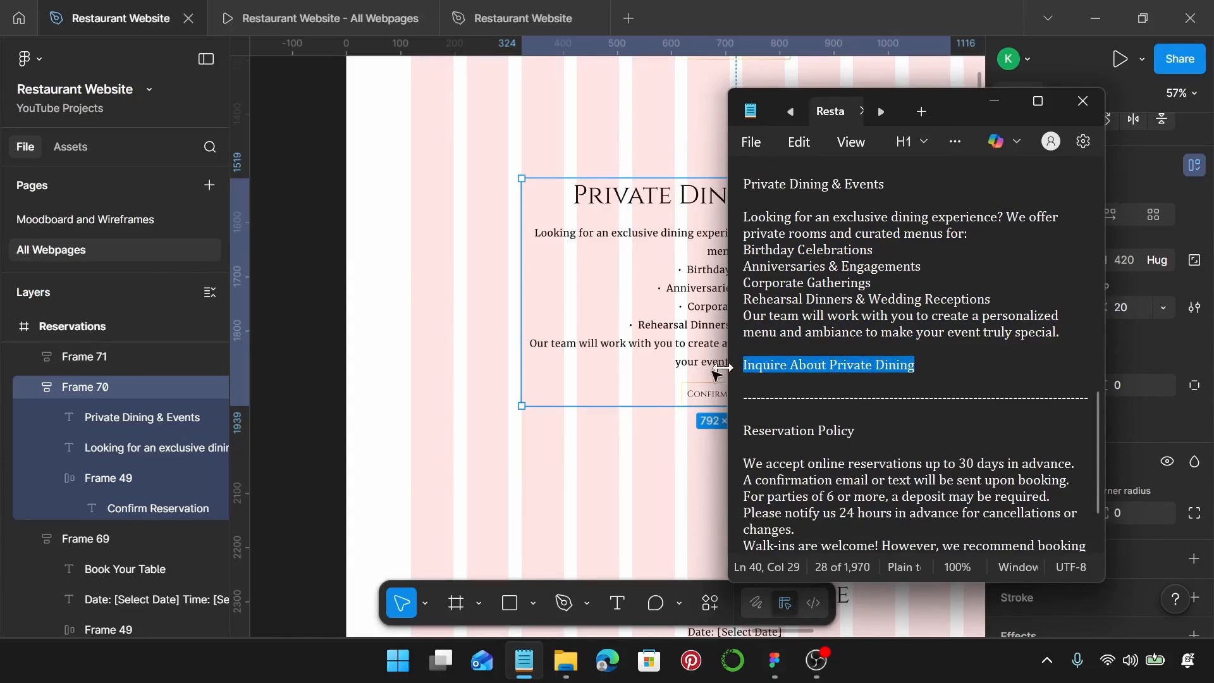
scroll(638, 367, "right", 2)
scroll(608, 438, "up", 1)
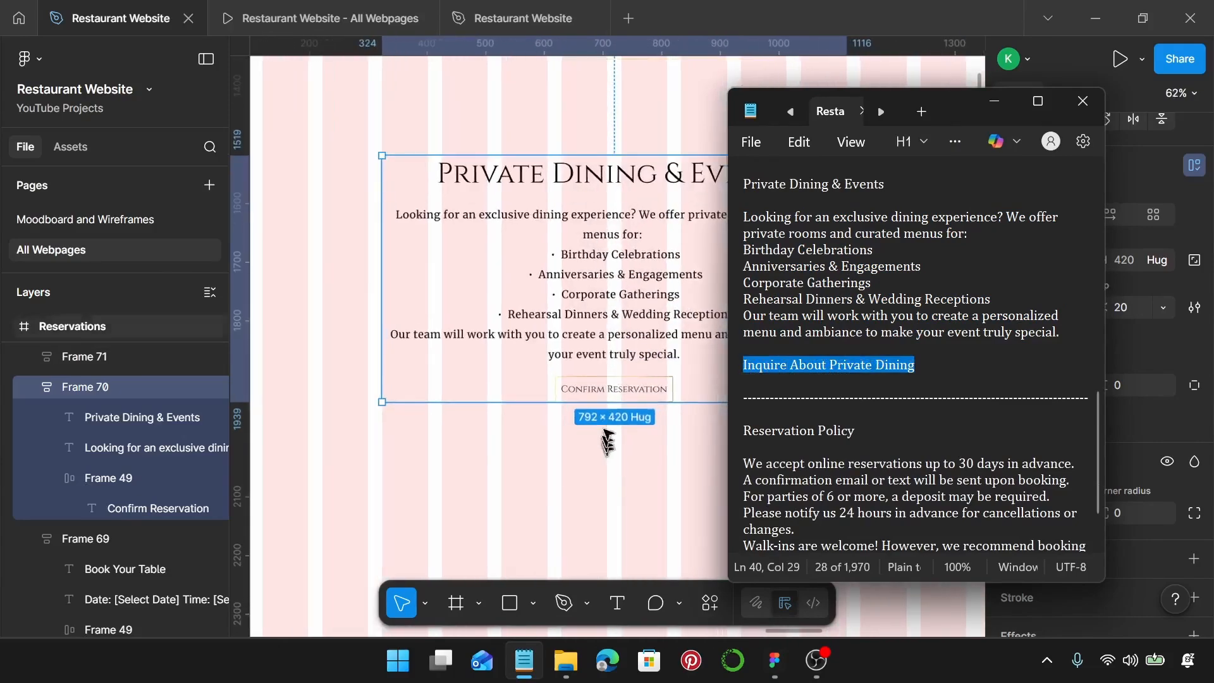
left_click(619, 390)
left_click(618, 389)
scroll(615, 388, "up", 6)
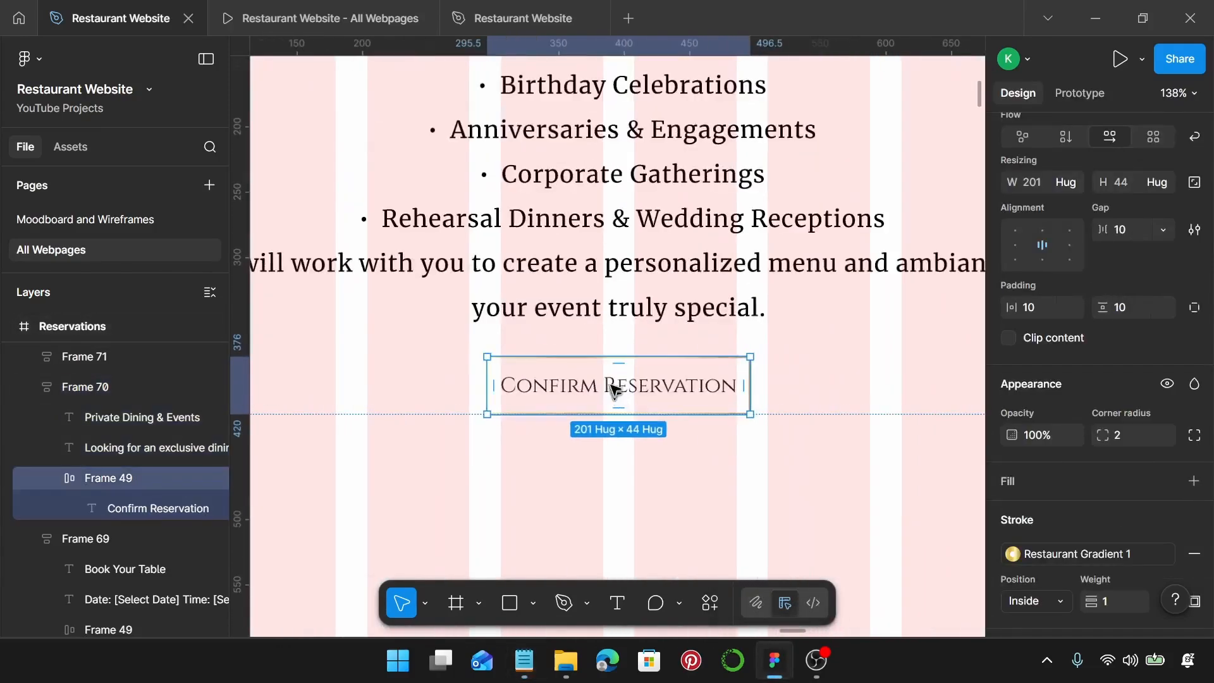
double_click(613, 389)
double_click(613, 387)
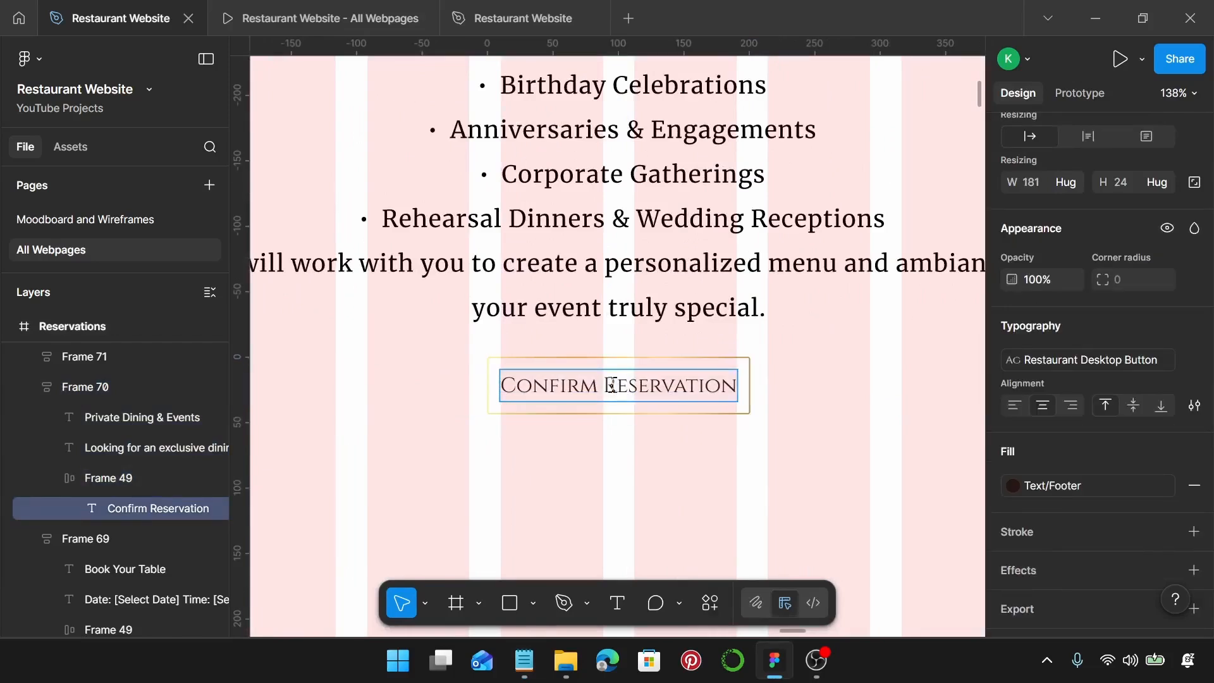
key("ctrl+a")
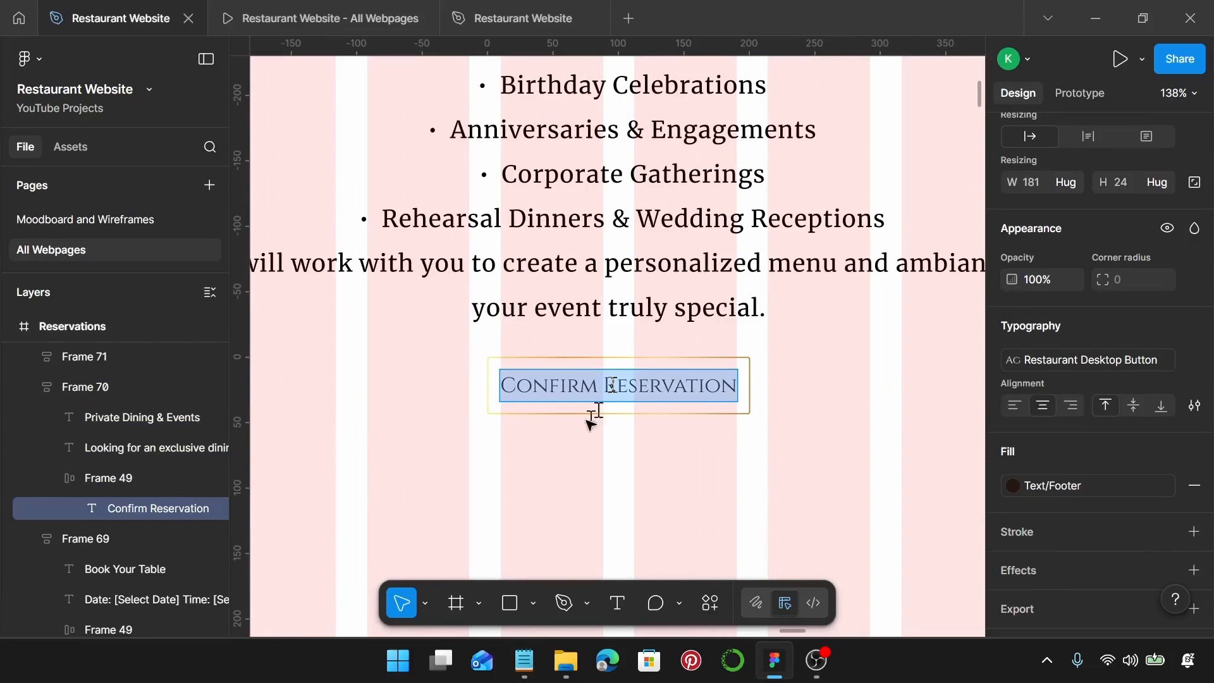
left_click(524, 661)
left_click(915, 365)
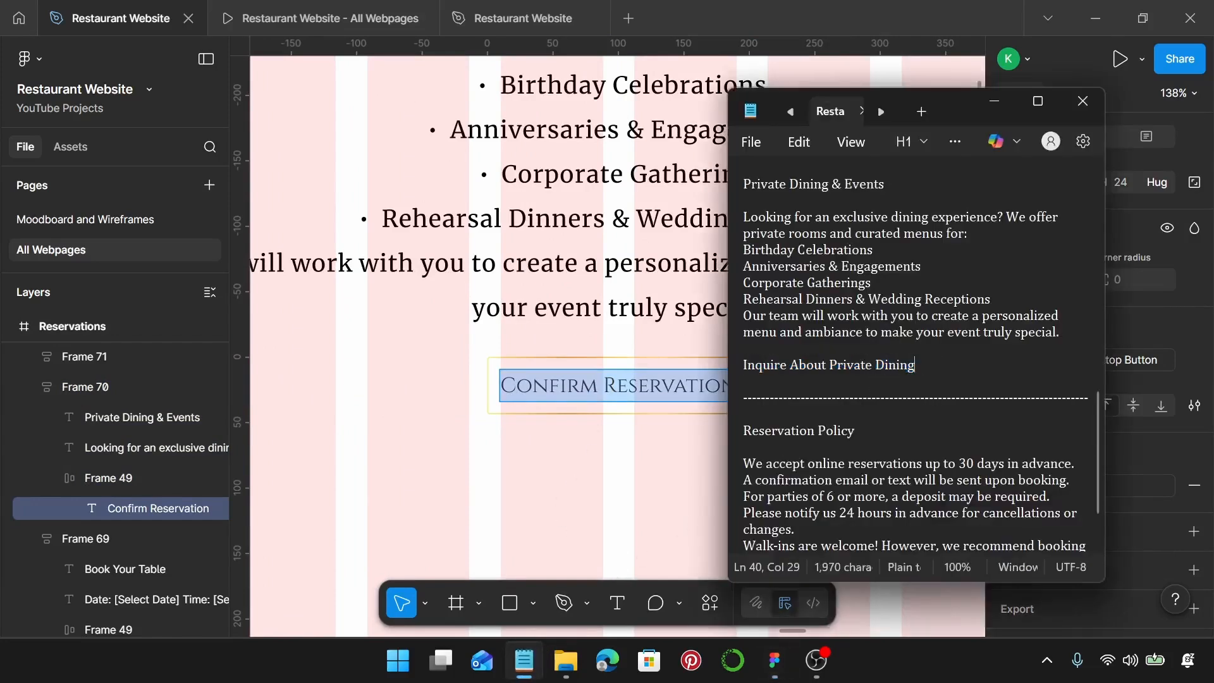
left_click_drag(915, 365, 733, 364)
key("ctrl+c")
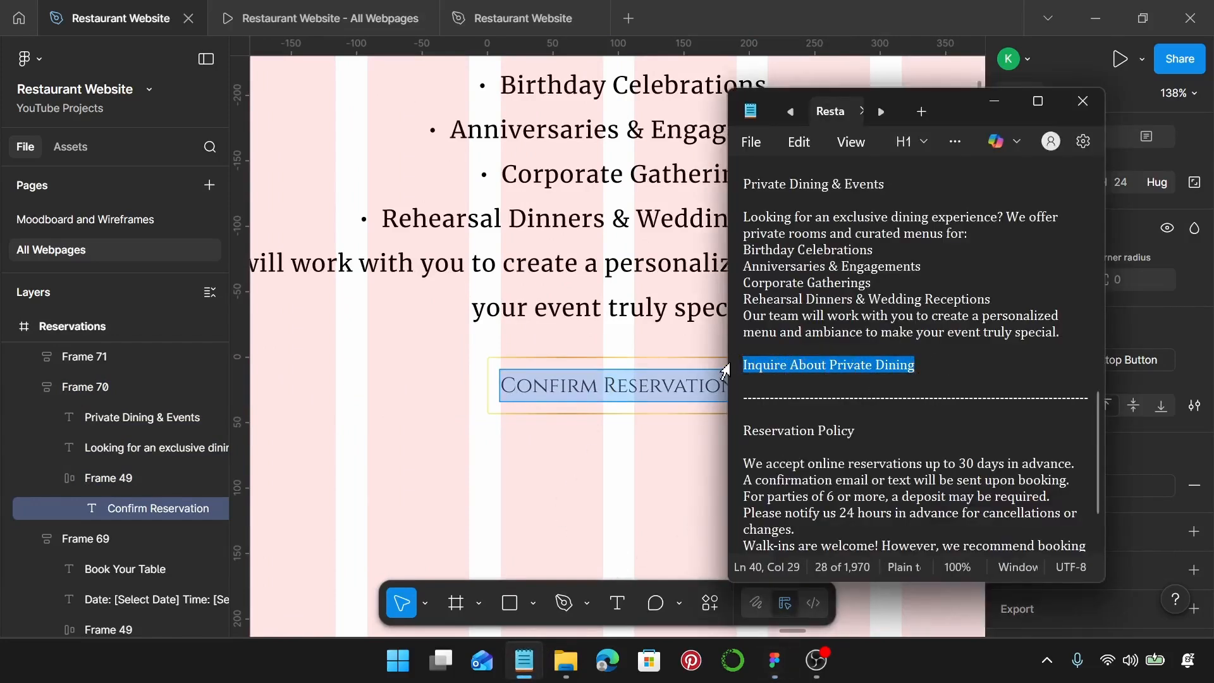
left_click(659, 391)
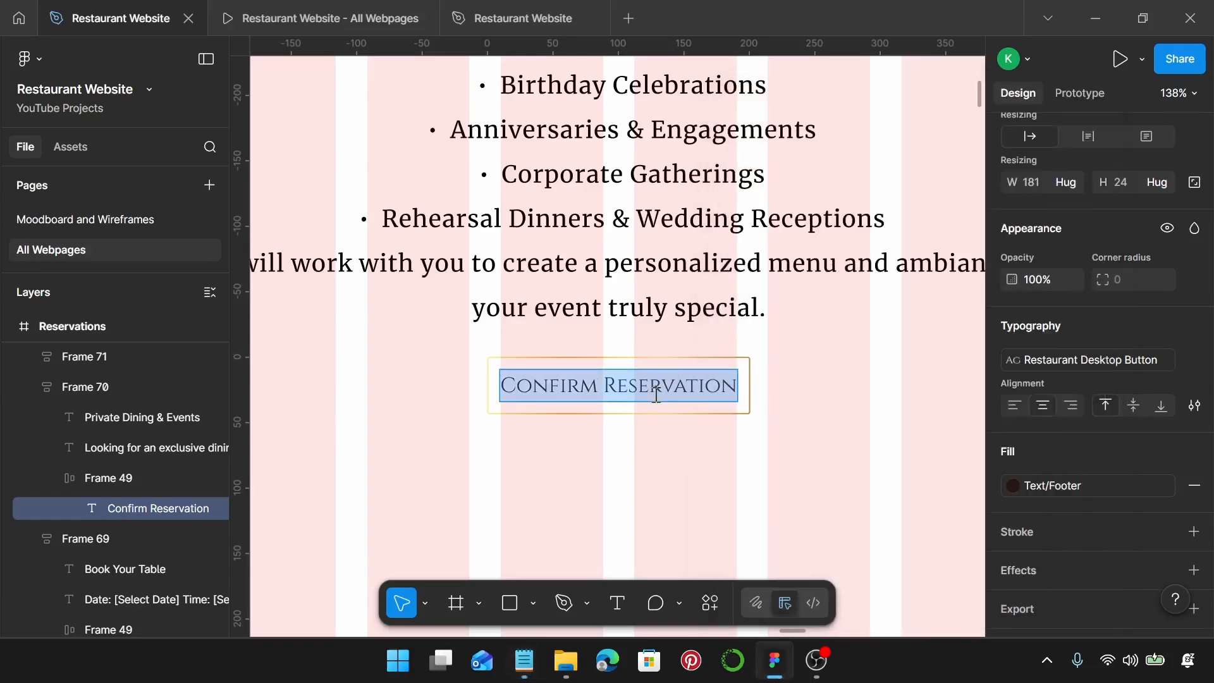
key("ctrl+v")
scroll(652, 395, "down", 3)
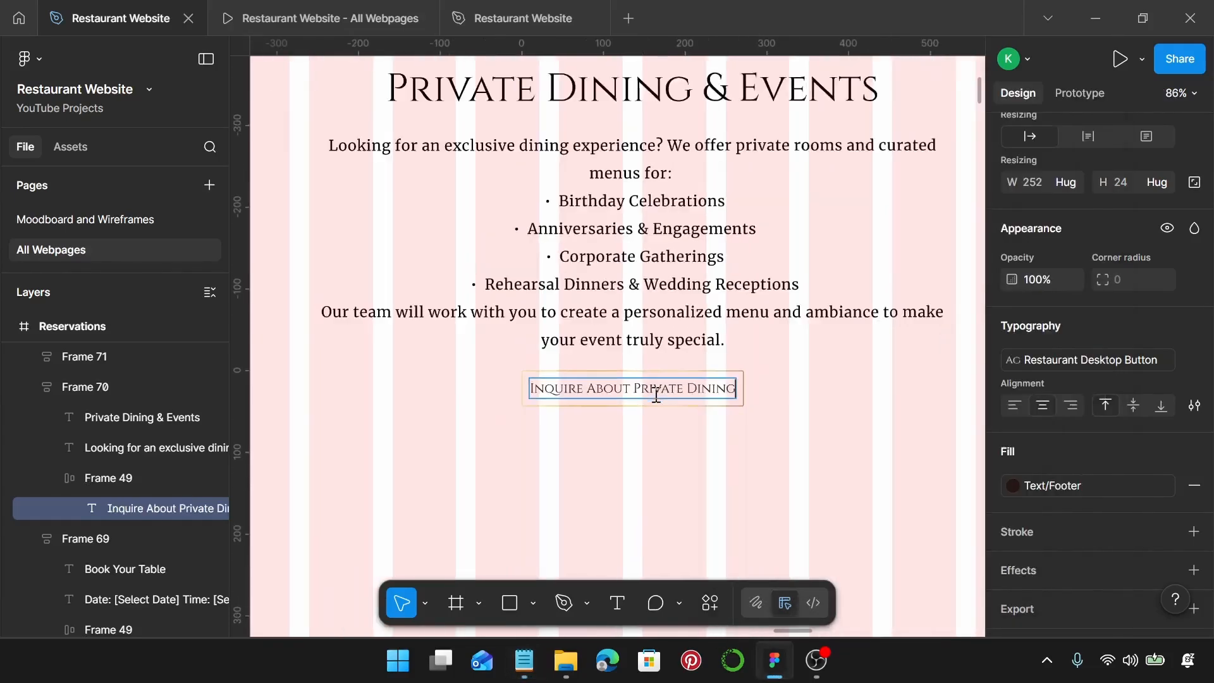
scroll(629, 411, "down", 1)
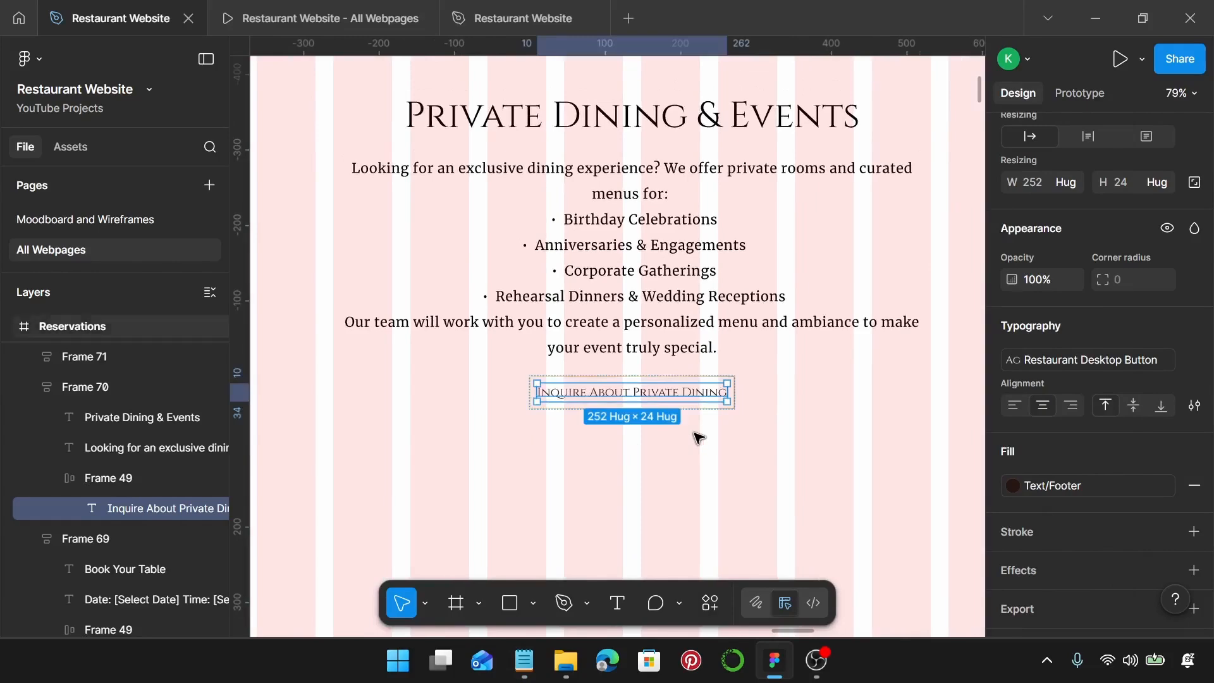
left_click(698, 438)
- Replace the last duplicate section's "Book Your Table" heading with "Reservation Policy" copied from Notepad
scroll(698, 439, "down", 3)
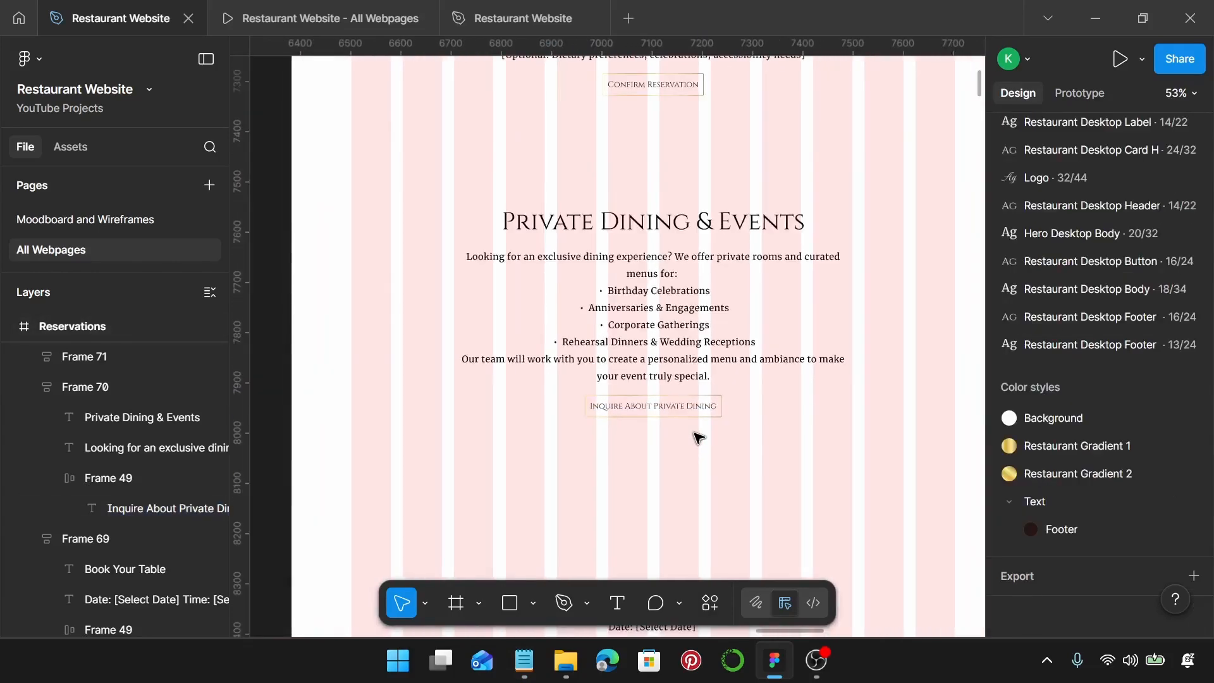
scroll(699, 438, "down", 2)
scroll(699, 438, "down", 2)
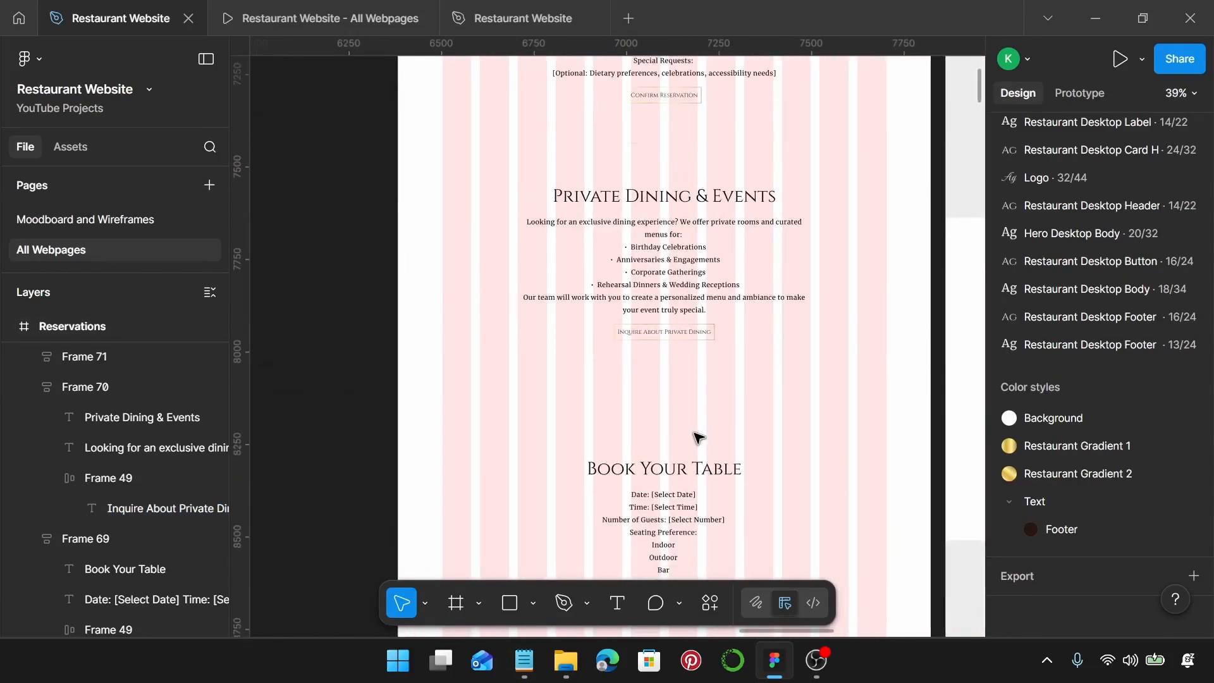
scroll(693, 427, "down", 3)
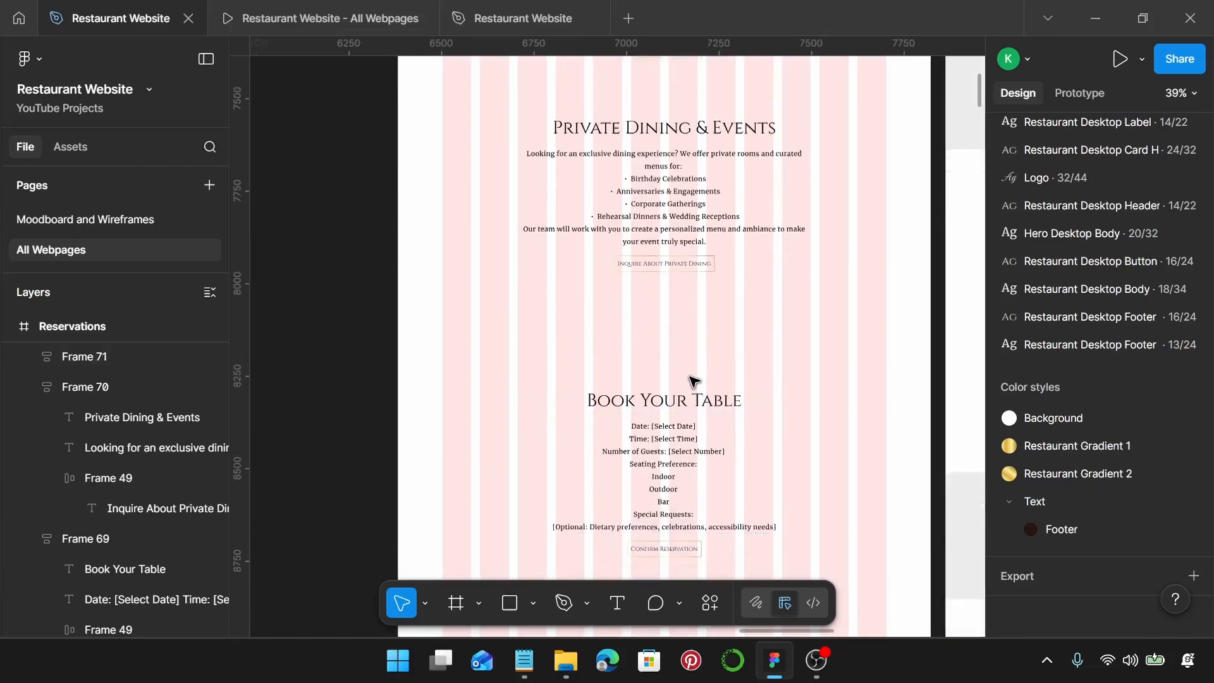
scroll(688, 381, "down", 1)
left_click(522, 658)
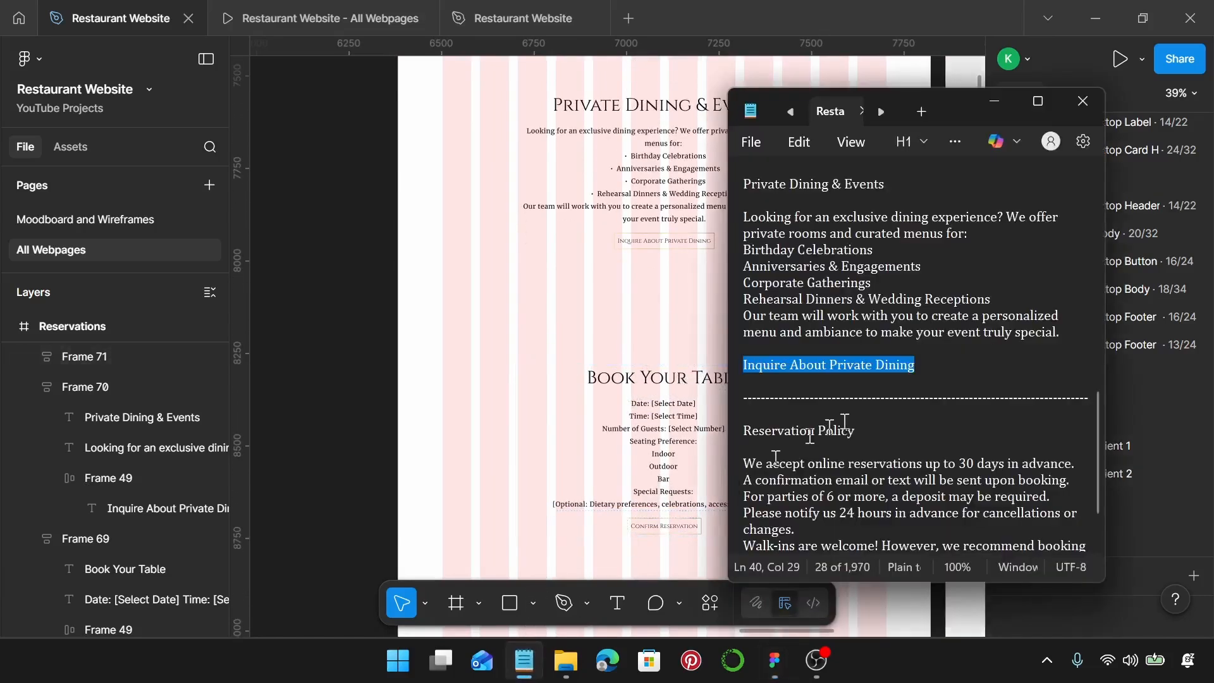
scroll(875, 379, "down", 2)
left_click_drag(875, 355, 738, 362)
key("ctrl+c")
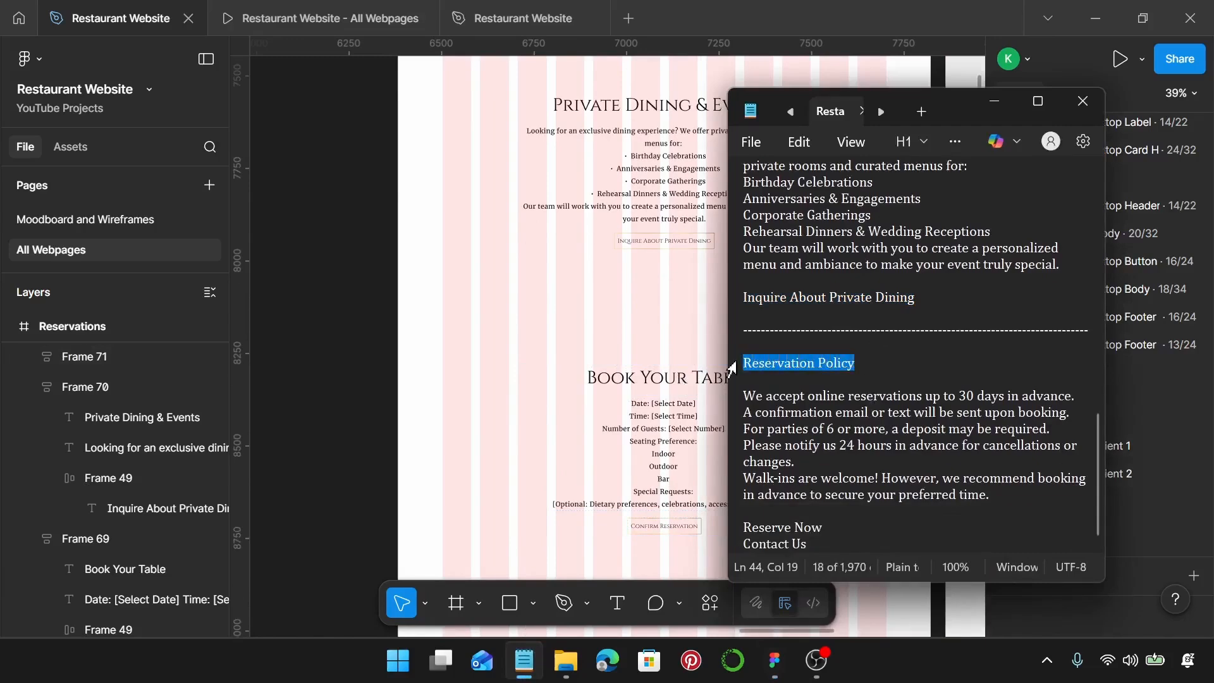
scroll(655, 381, "up", 2)
double_click(654, 381)
double_click(655, 383)
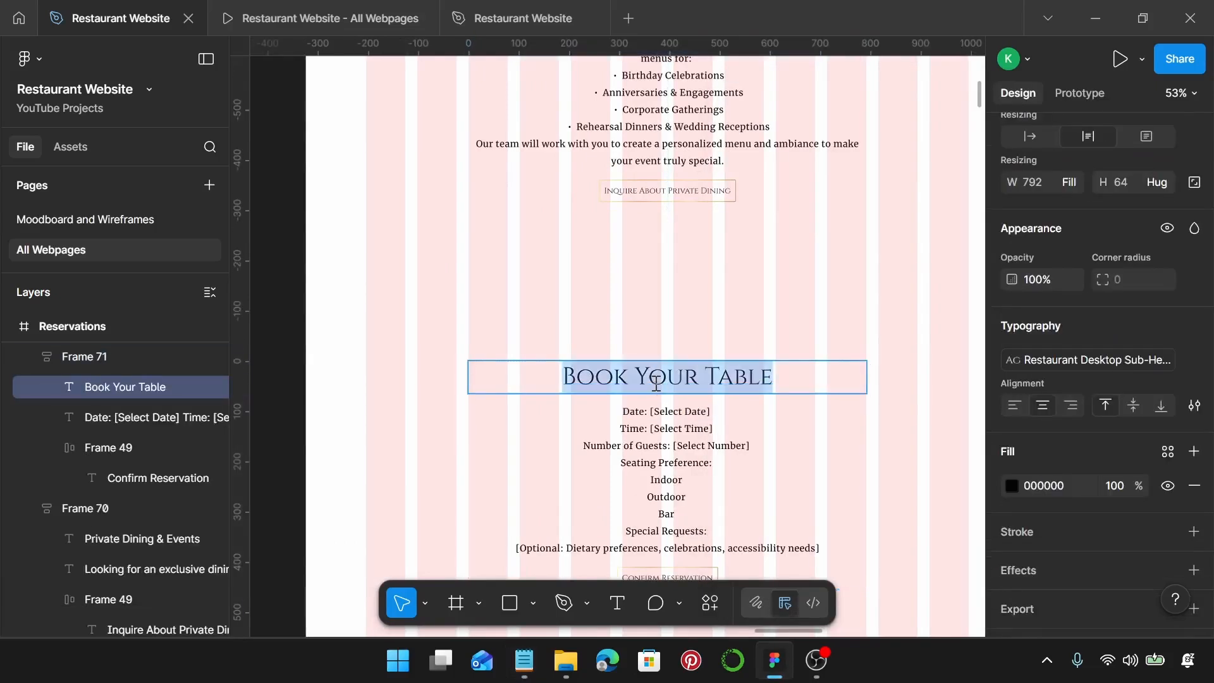
key("ctrl+v")
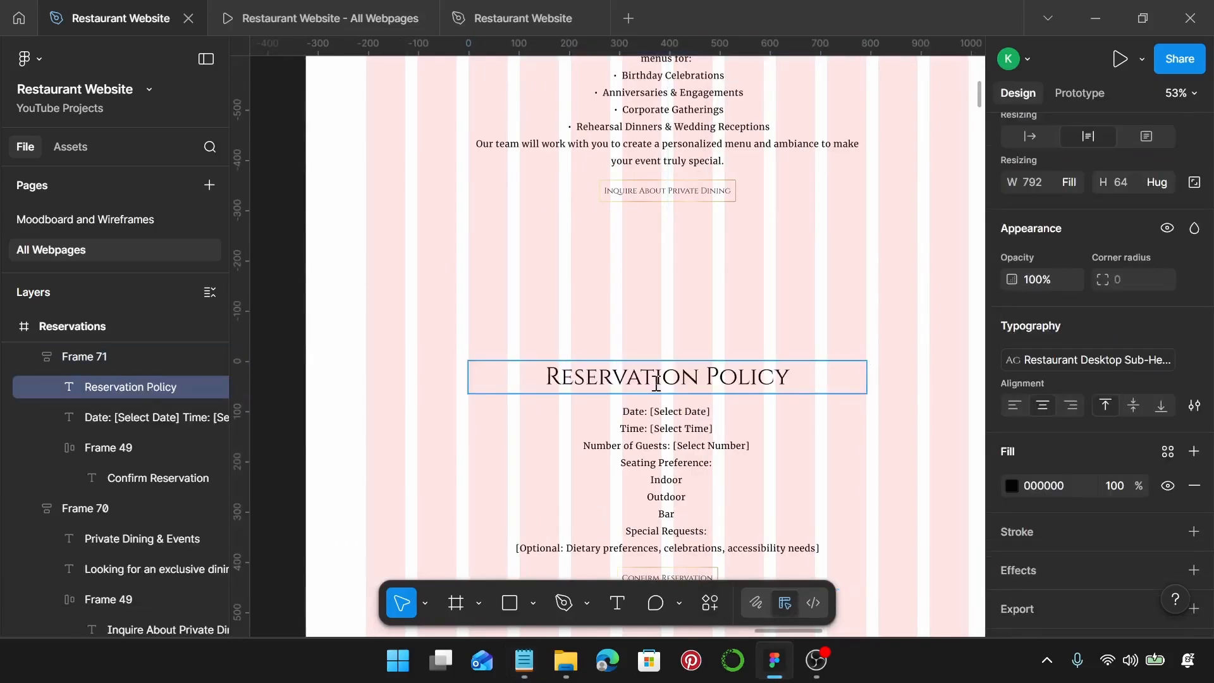
- Replace the booking details under "Reservation Policy" with the policy text about online reservations, deposits, cancellations and walk-ins copied from Notepad
left_click(524, 661)
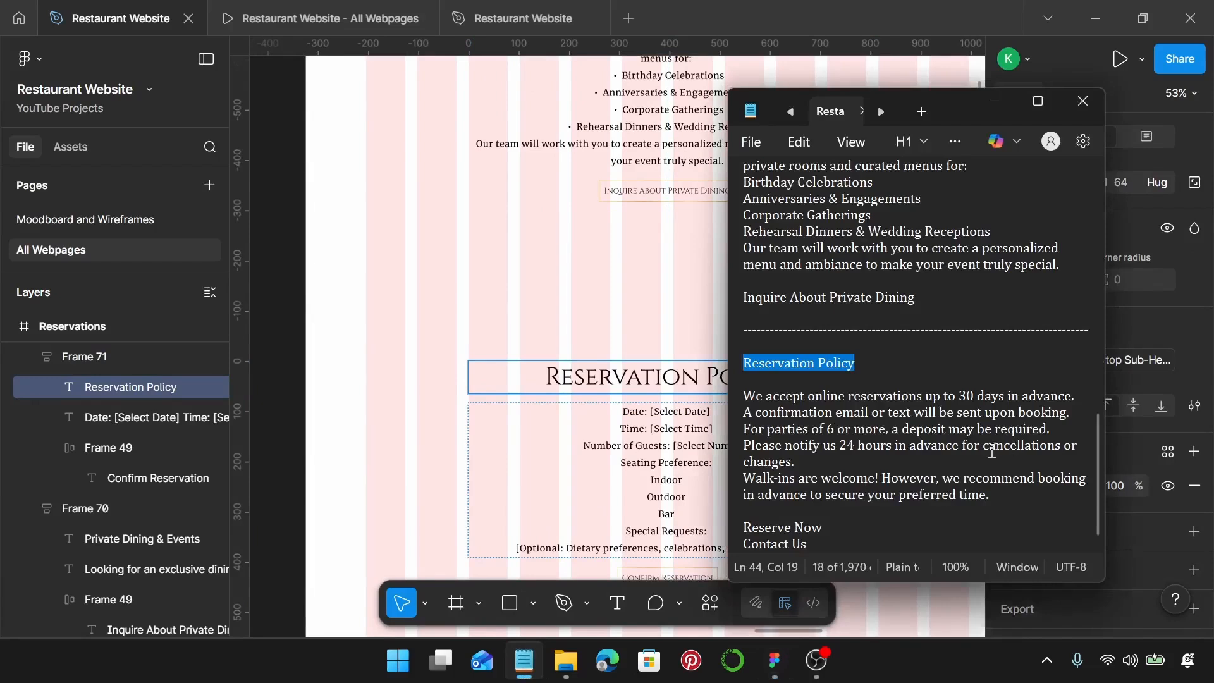
left_click_drag(989, 495, 755, 405)
key("ctrl+c")
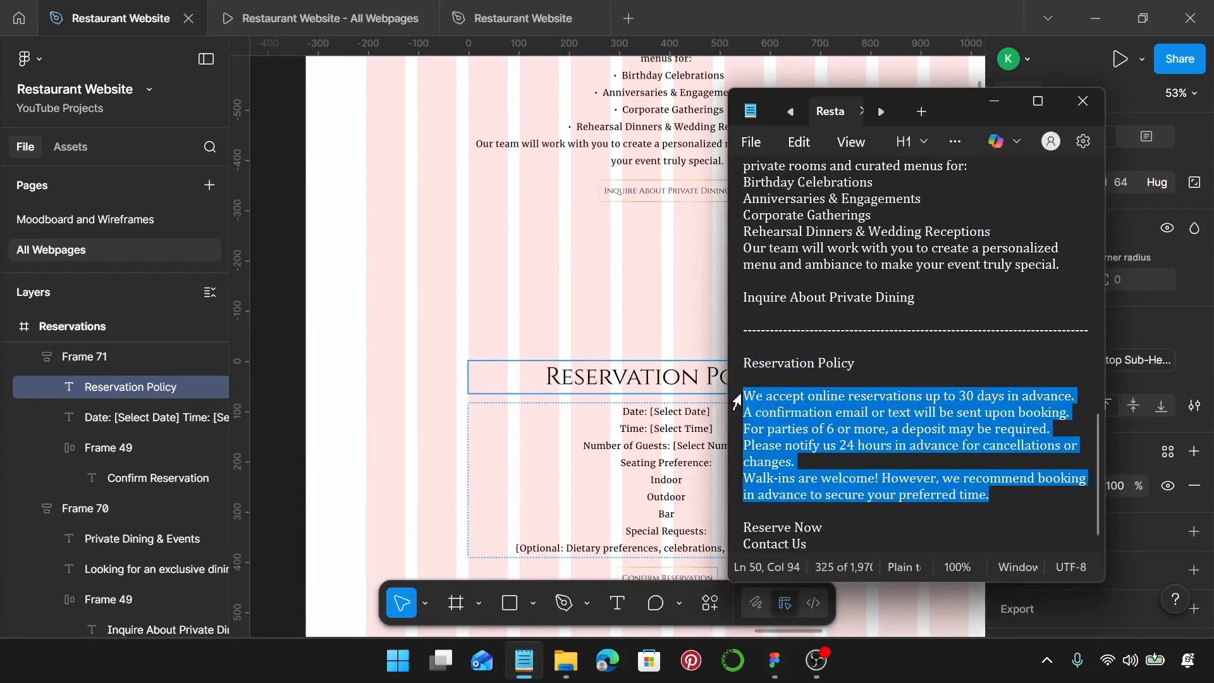
scroll(669, 430, "down", 1)
left_click(669, 432)
double_click(669, 432)
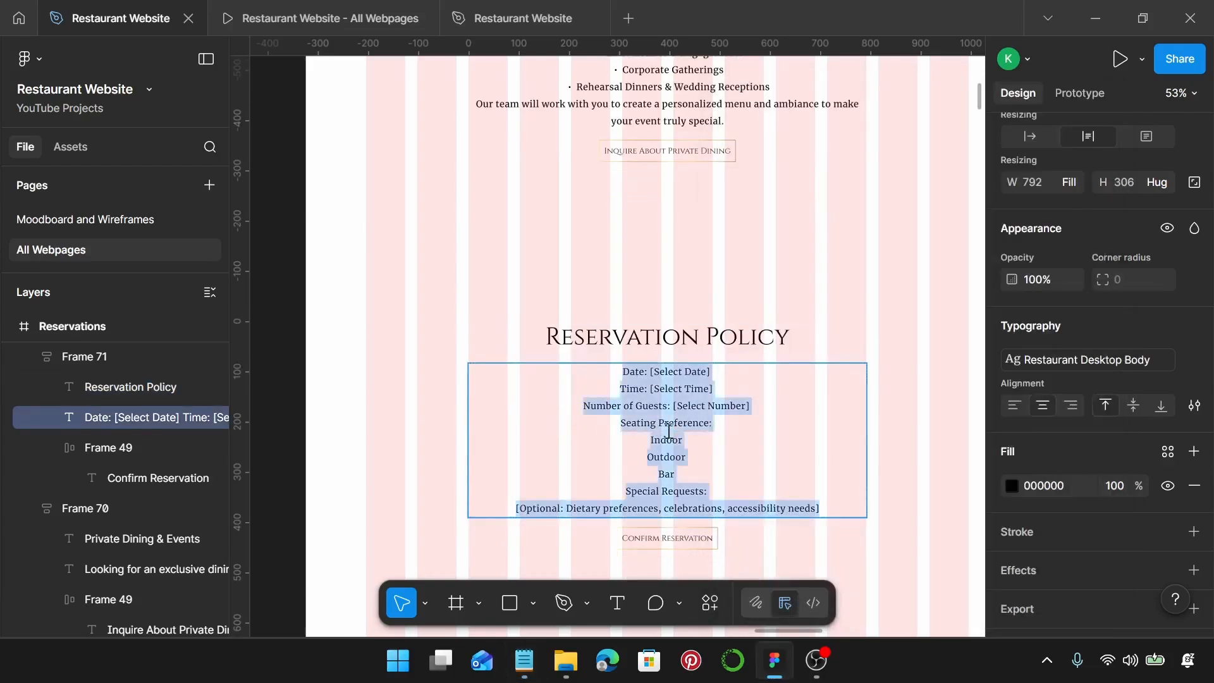
key("ctrl+v")
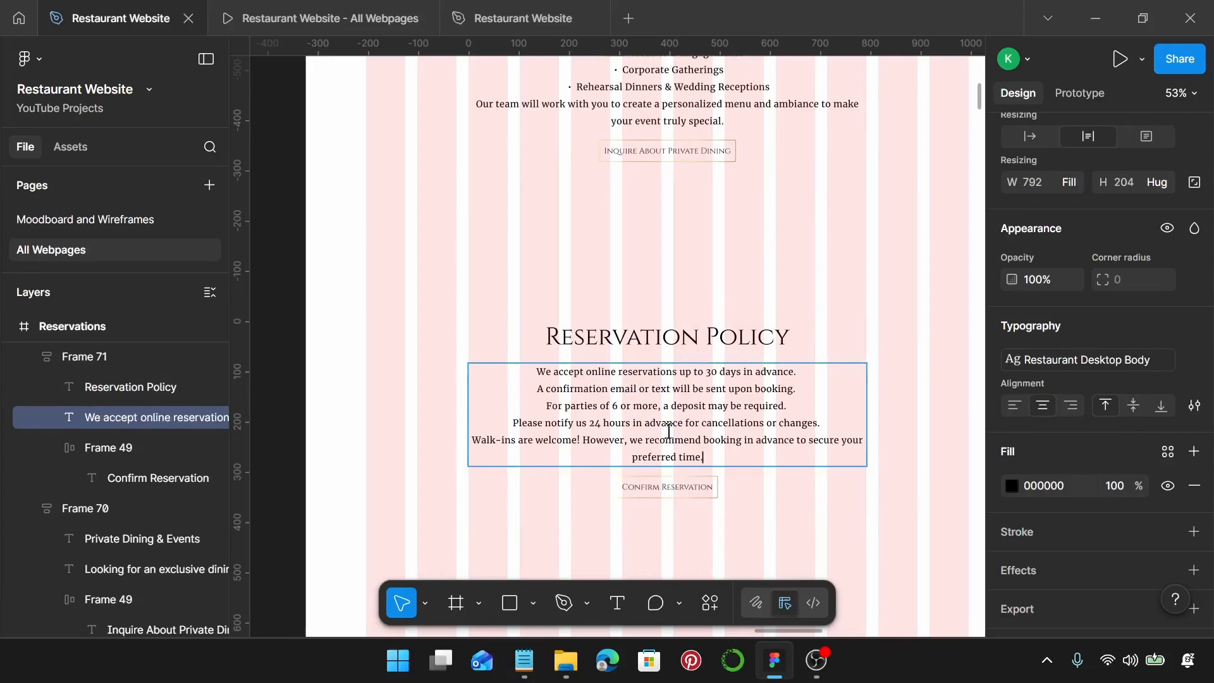
key("Escape")
scroll(711, 419, "down", 1)
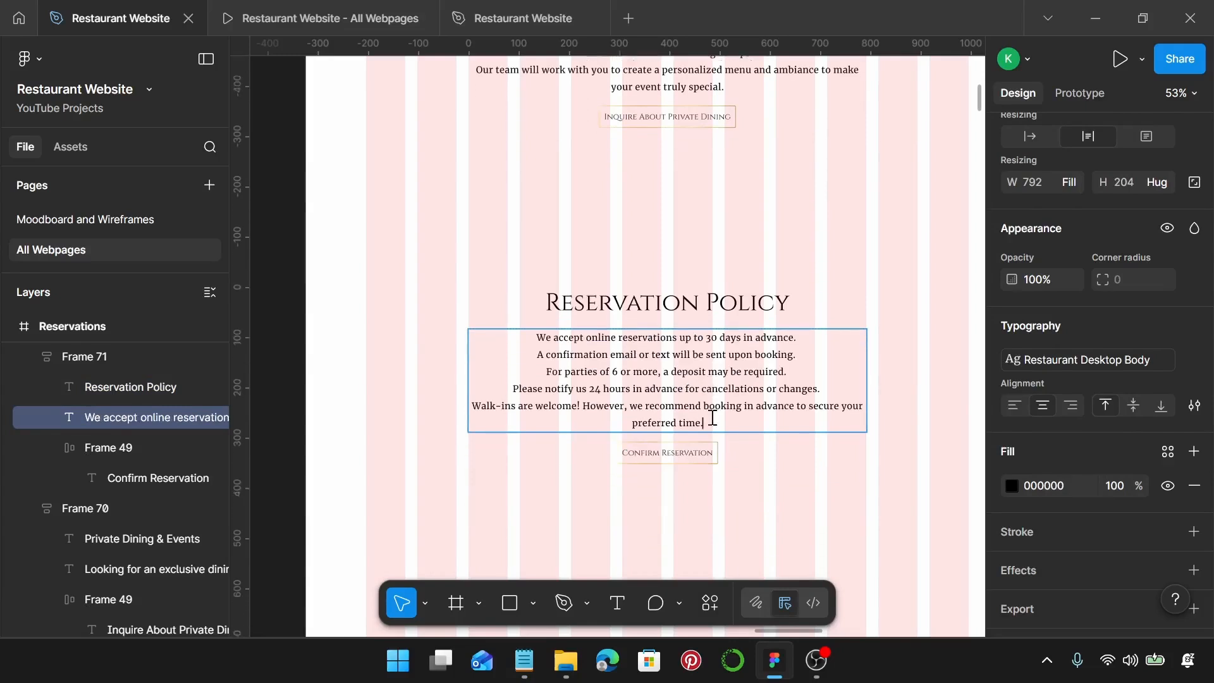
scroll(717, 418, "down", 1)
scroll(718, 416, "up", 3)
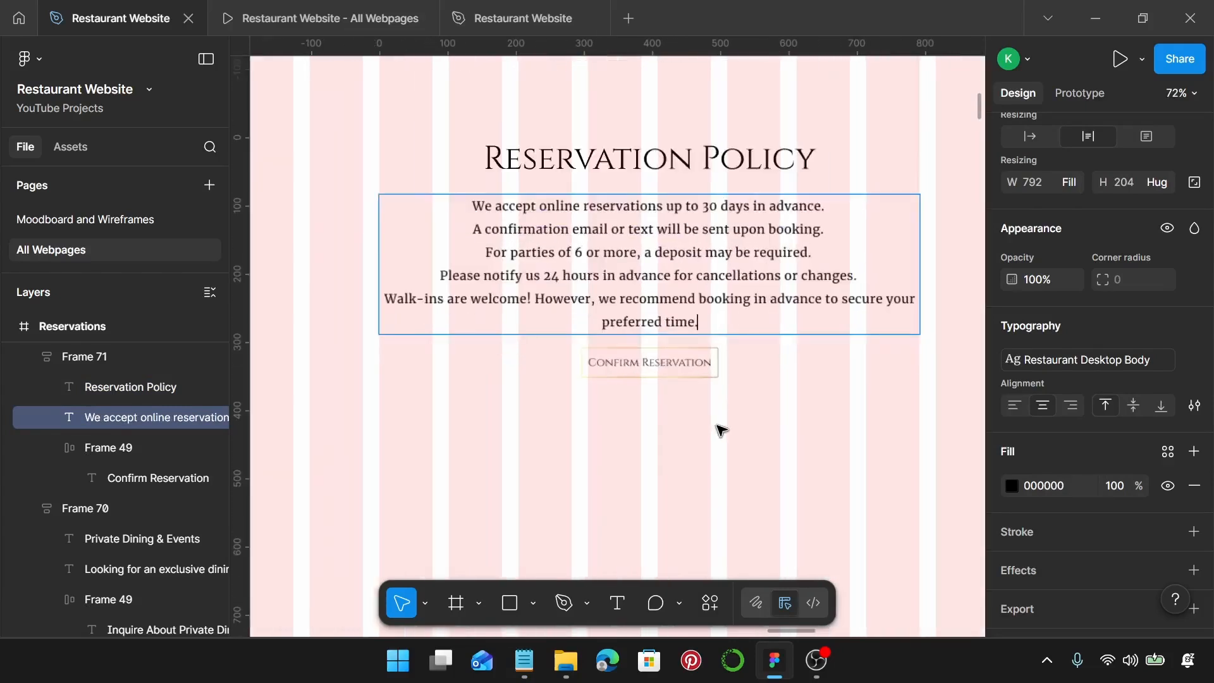
key("Escape")
- Ungroup the Reservation Policy section's auto layout frame into separate heading, body text and button elements
left_click(662, 373)
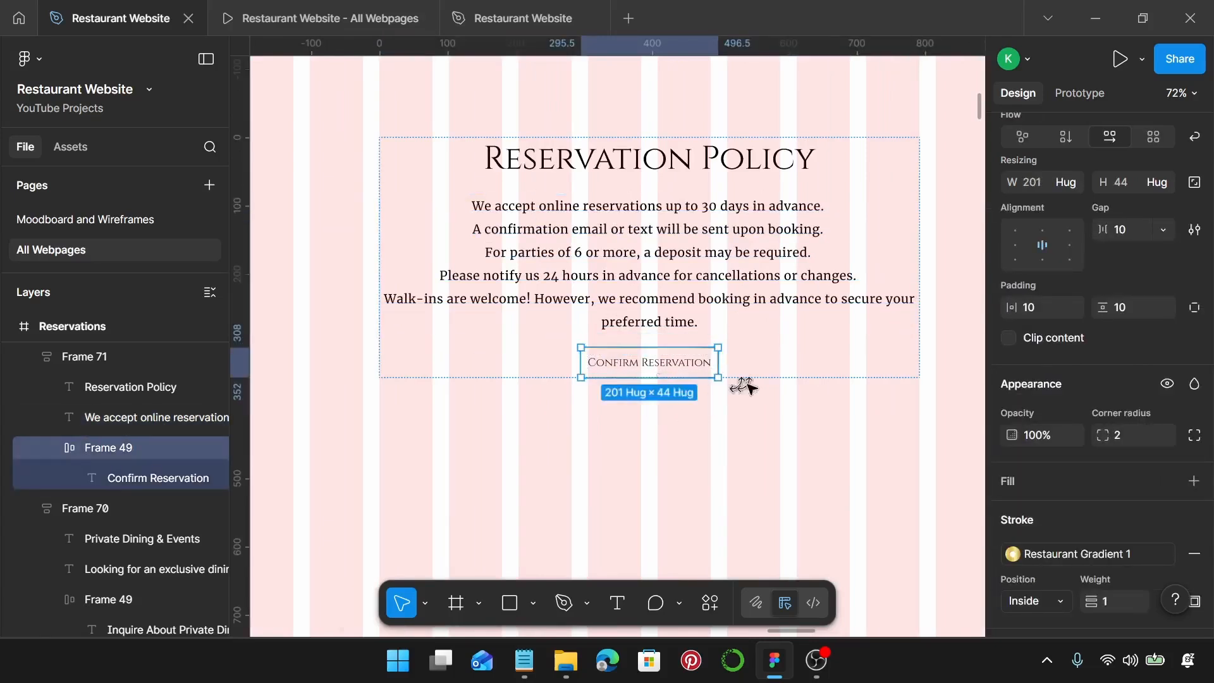
left_click(753, 403)
left_click(658, 279)
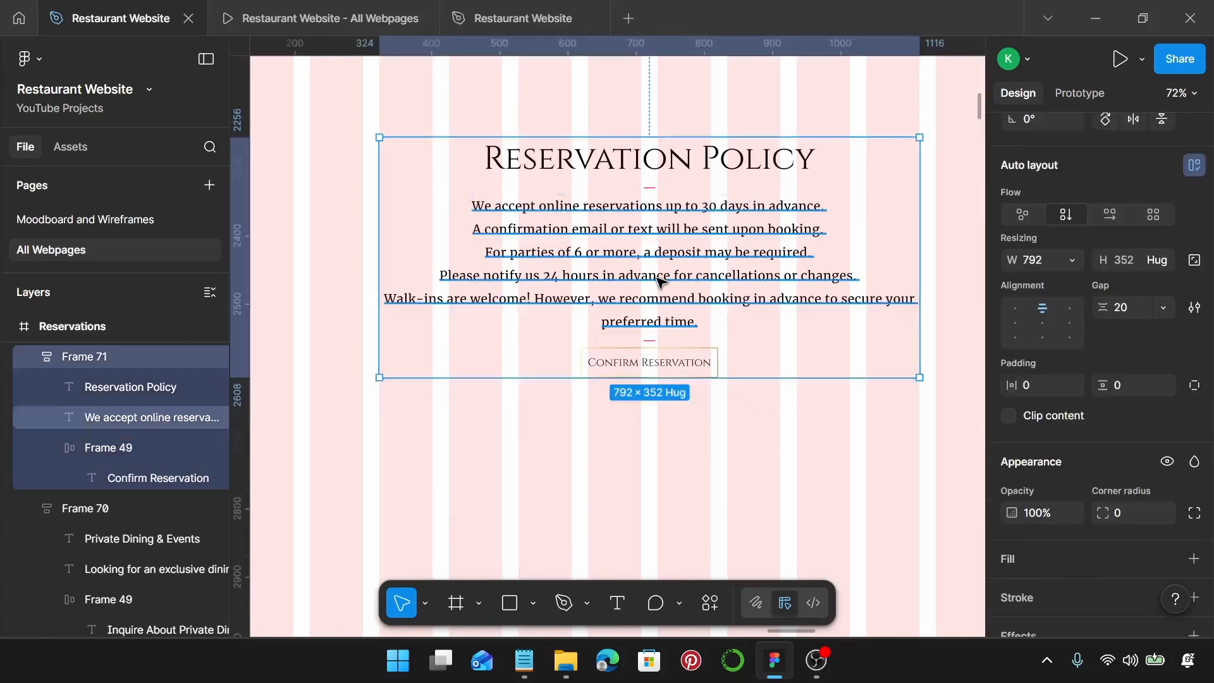
key("ctrl+shift+g")
- Shift the Confirm Reservation button off centre below the policy text and place a duplicate beside it in the same row
left_click(644, 367)
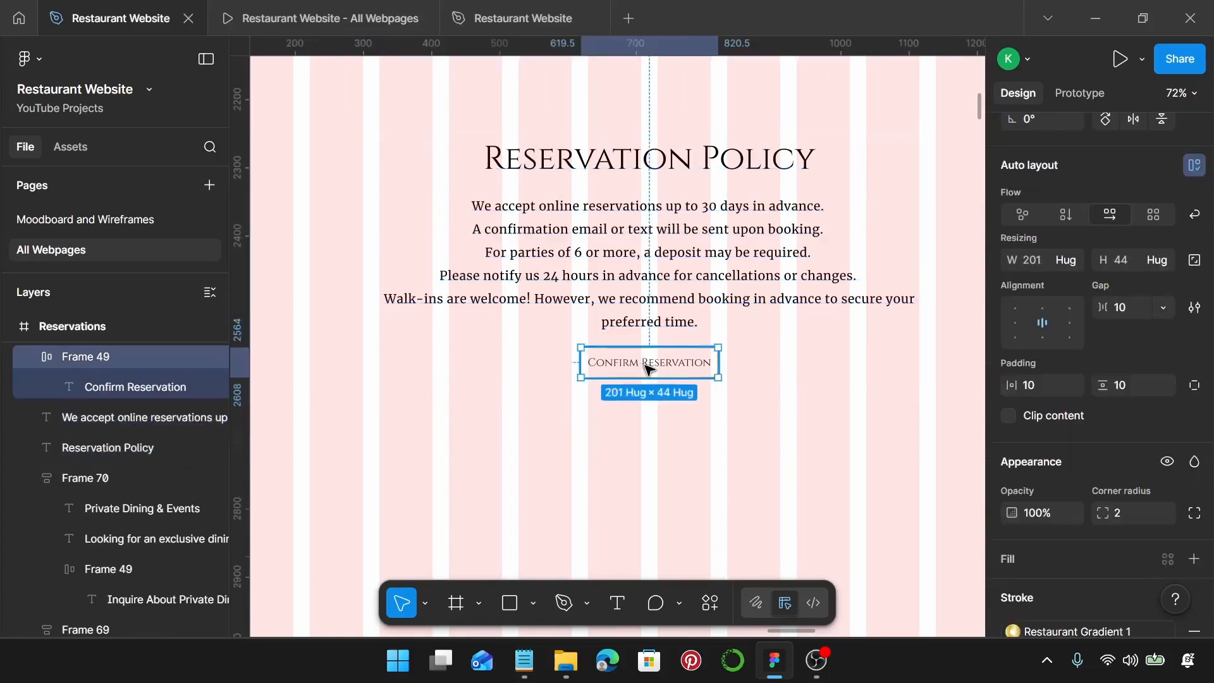
left_click_drag(644, 367, 593, 368)
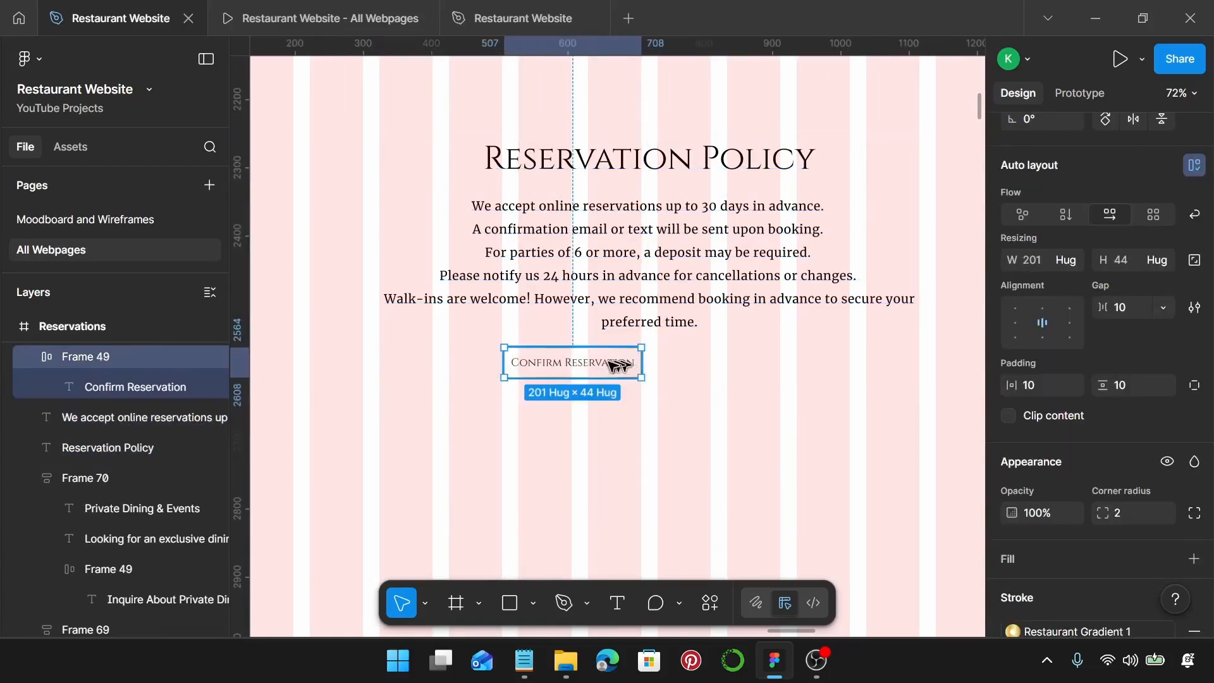
left_click_drag(577, 362, 737, 371)
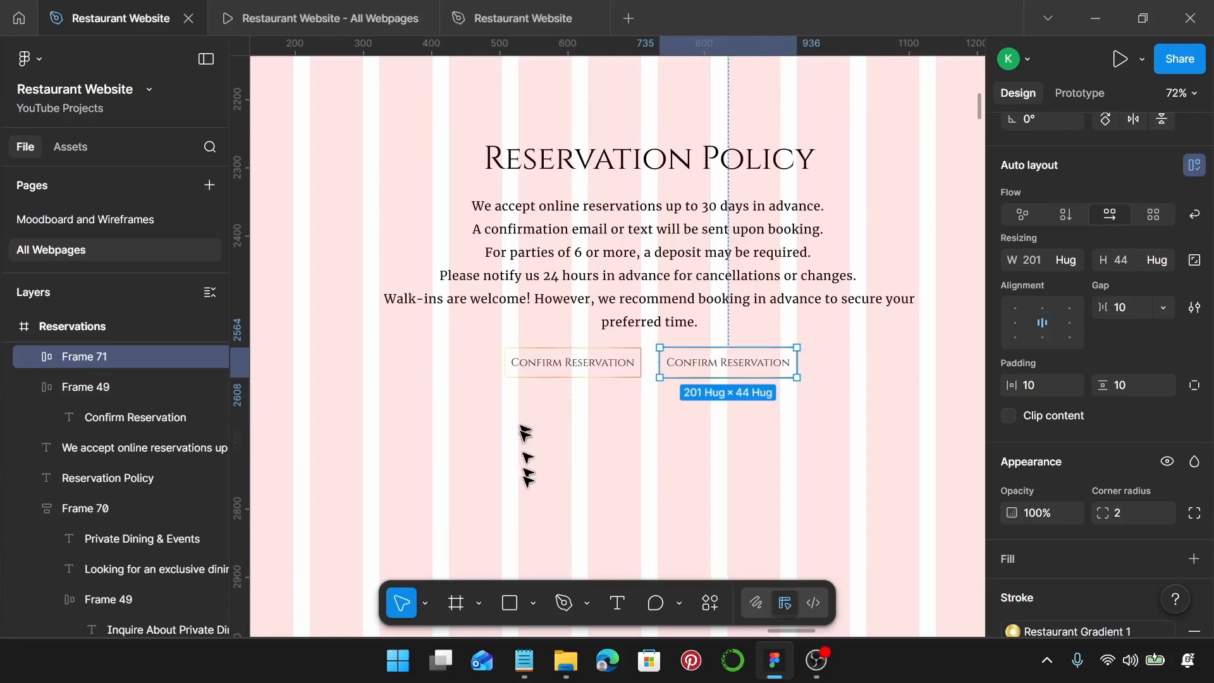
- Replace the first Confirm Reservation button's label with "Reserve Now" copied from Notepad
left_click(524, 660)
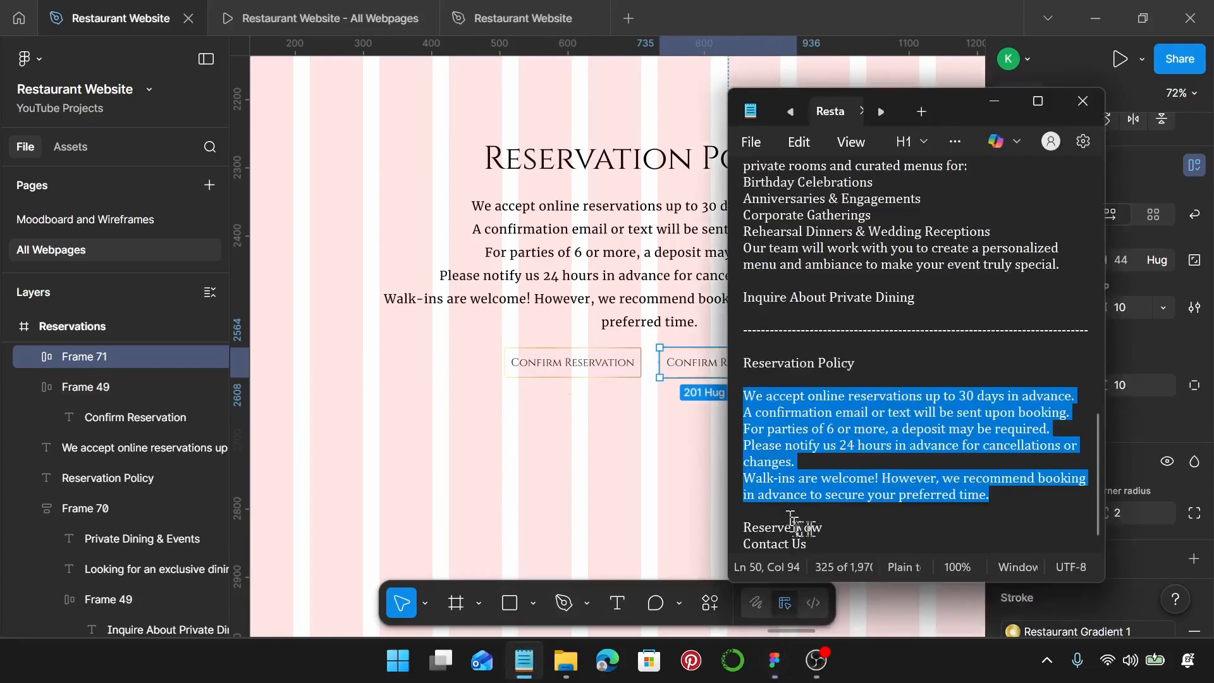
left_click_drag(826, 528, 729, 530)
key("ctrl+c")
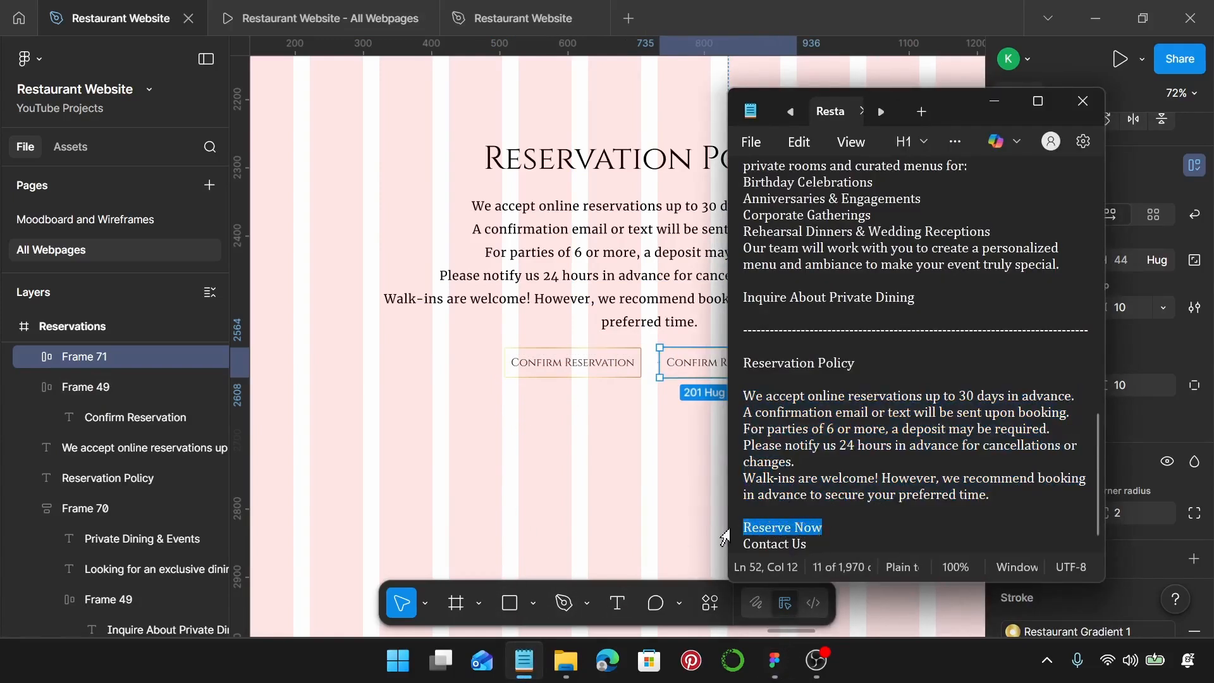
left_click(575, 370)
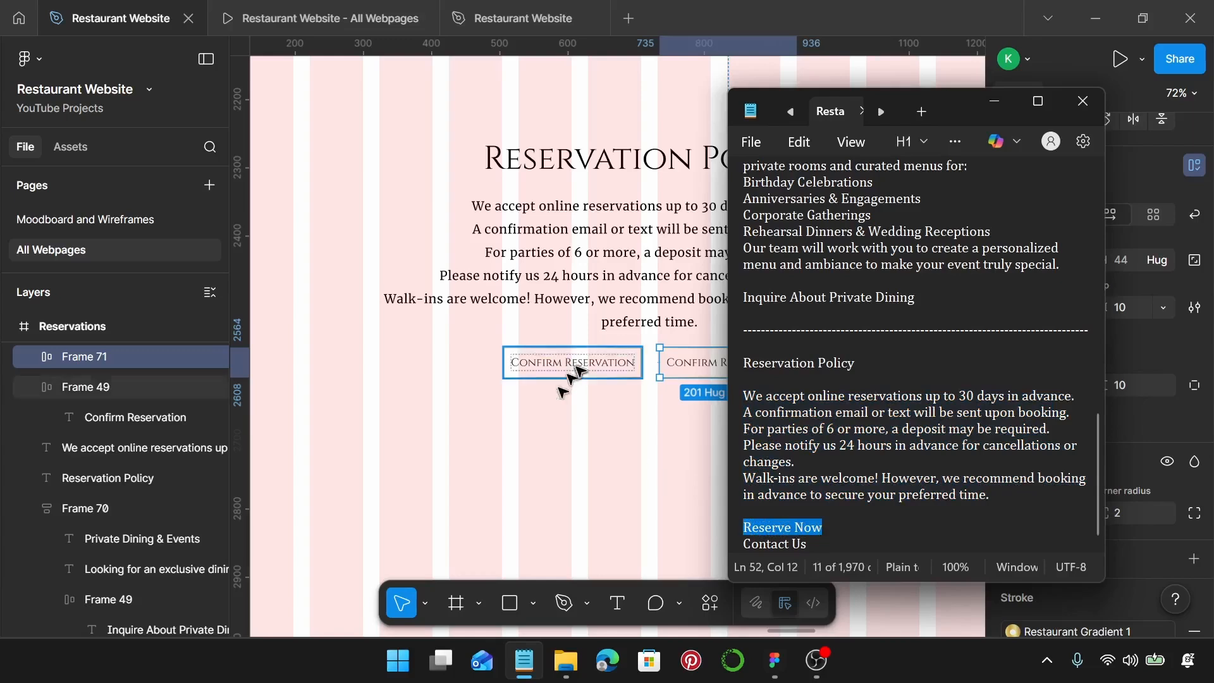
double_click(579, 370)
double_click(579, 369)
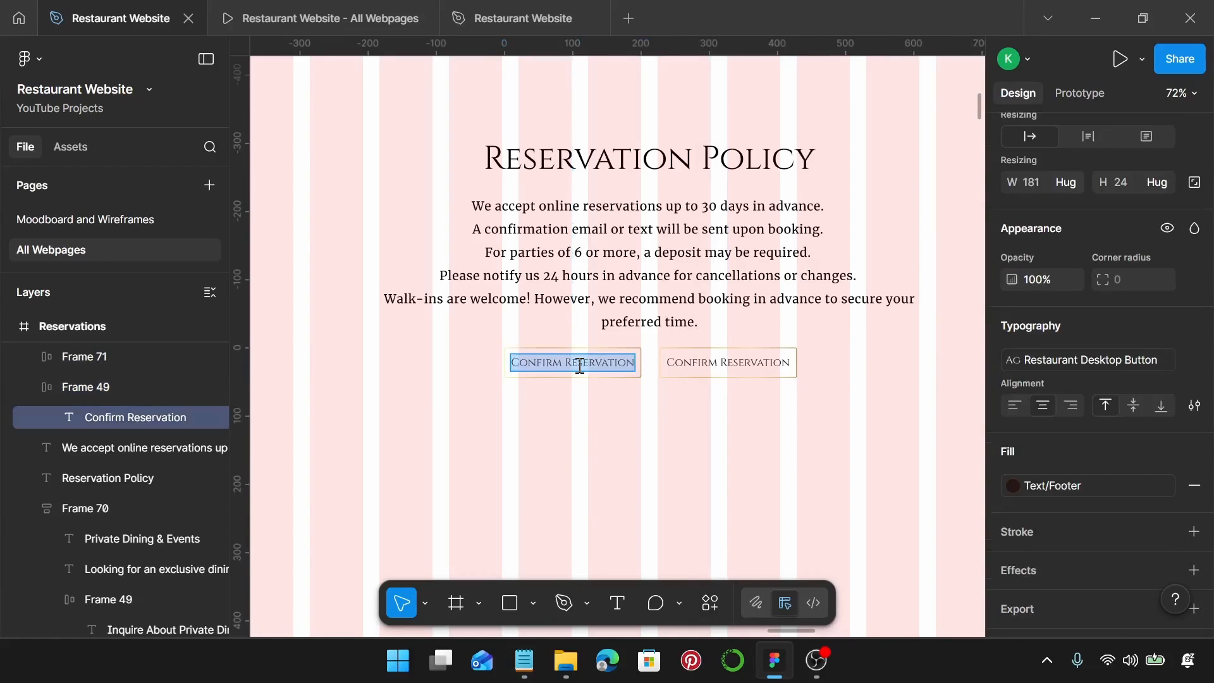
key("ctrl+v")
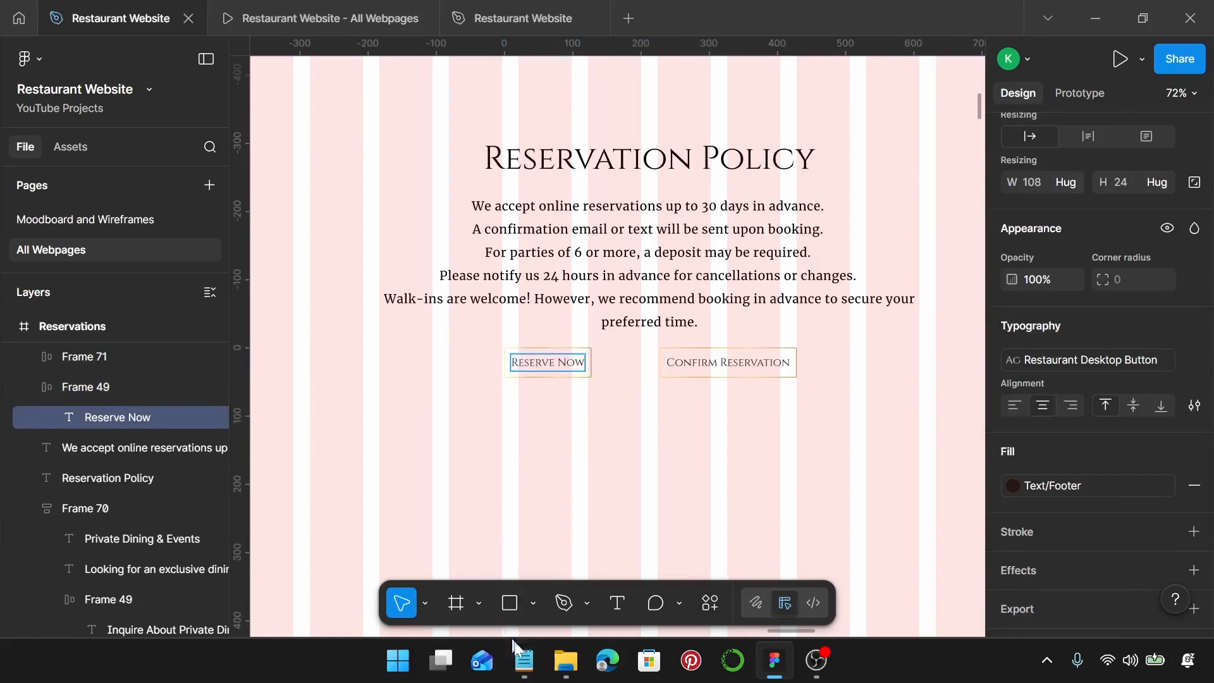
- Replace the duplicated button's label with "Contact Us" copied from Notepad
left_click(524, 660)
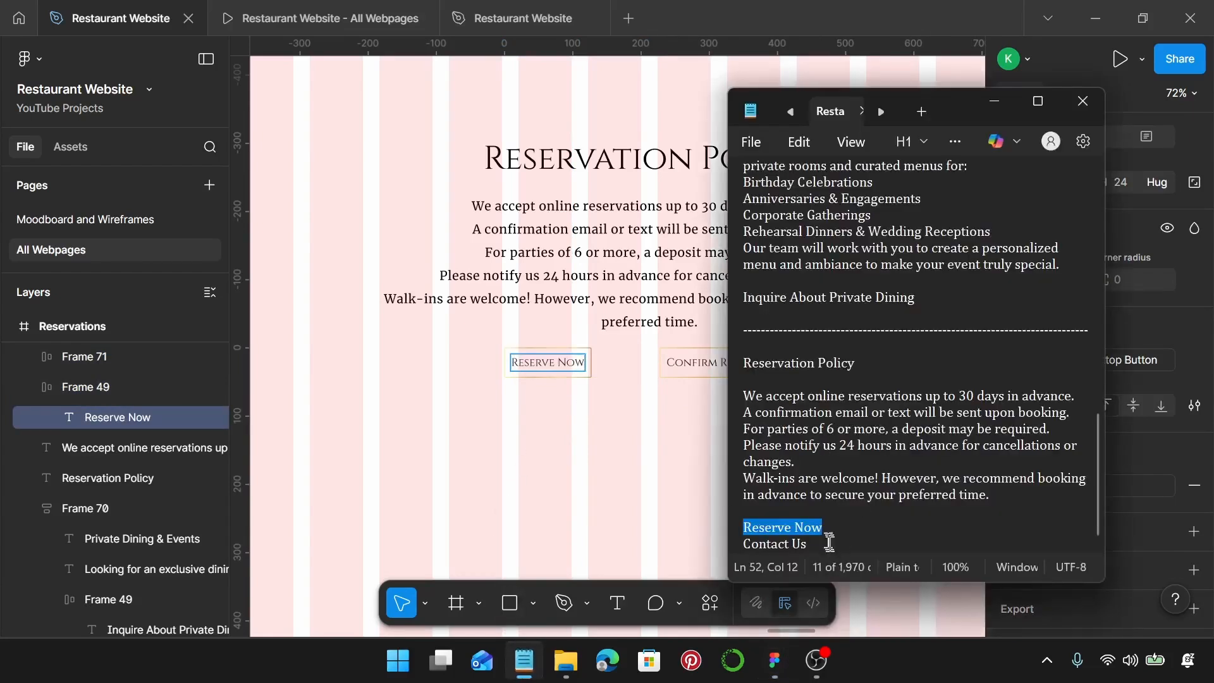
left_click_drag(816, 542, 732, 542)
key("ctrl+c")
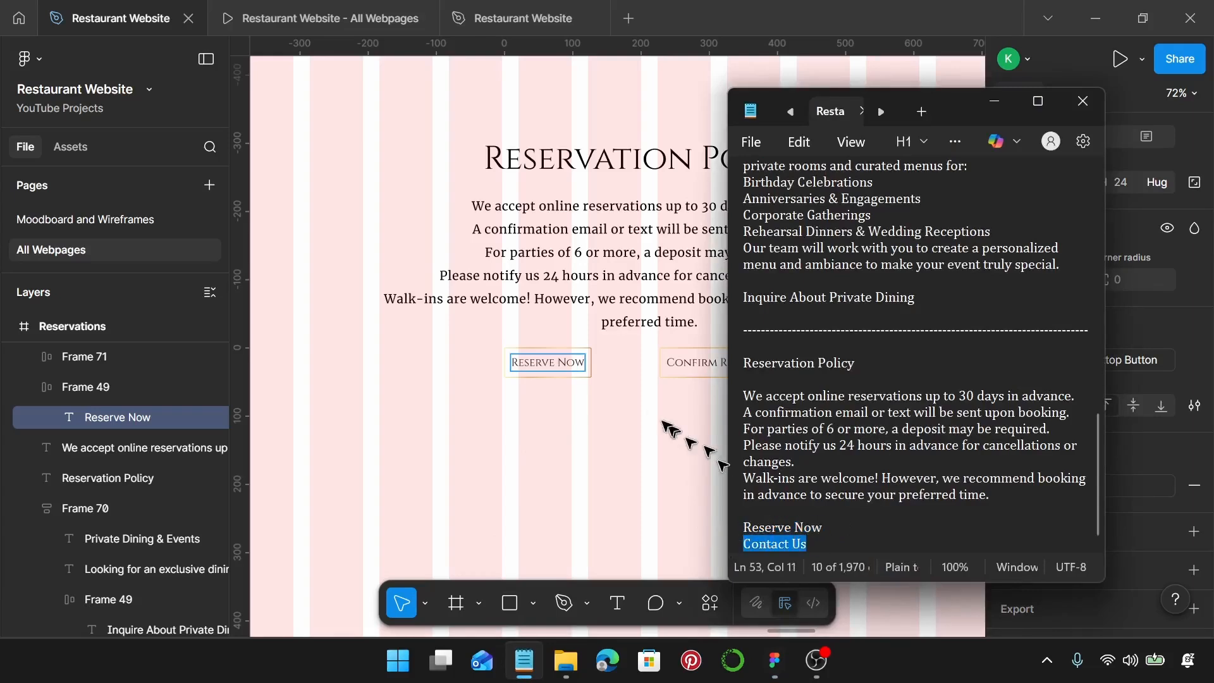
left_click(683, 363)
double_click(685, 370)
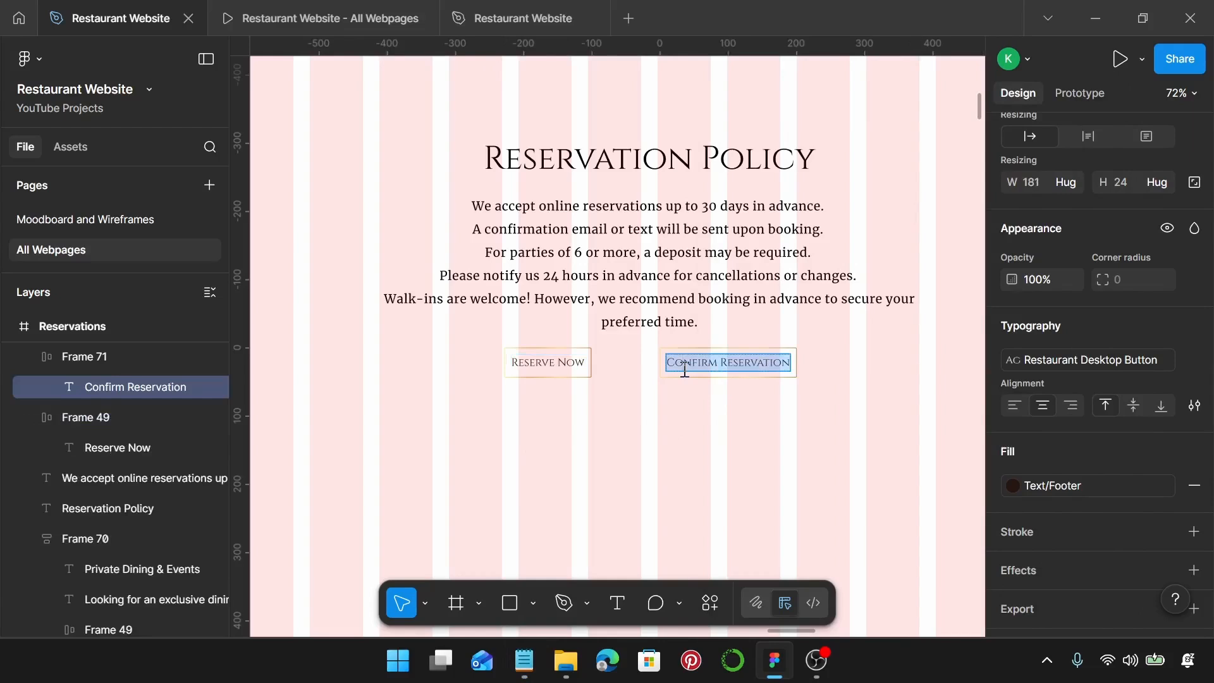
key("ctrl+v")
key("Escape")
left_click(609, 408)
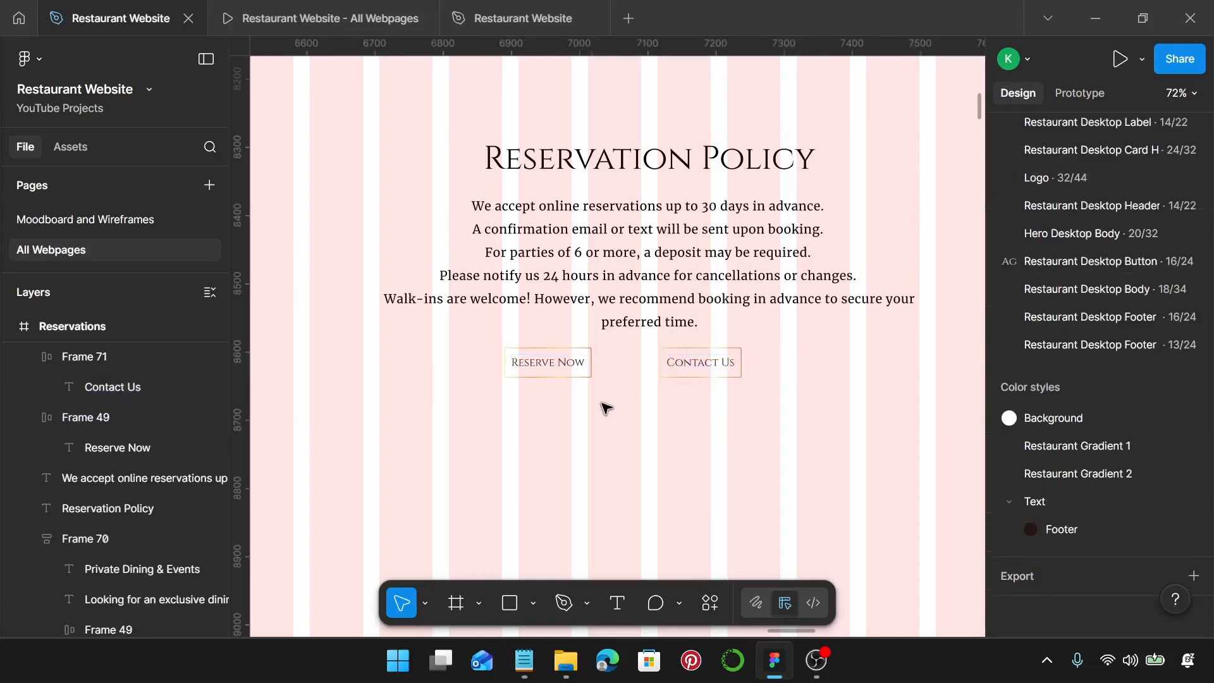
- Move the Reserve Now button closer to Contact Us and combine both in a horizontal auto layout with a gap of 20
left_click(574, 373)
left_click_drag(573, 374, 616, 372)
left_click(688, 378, "shift")
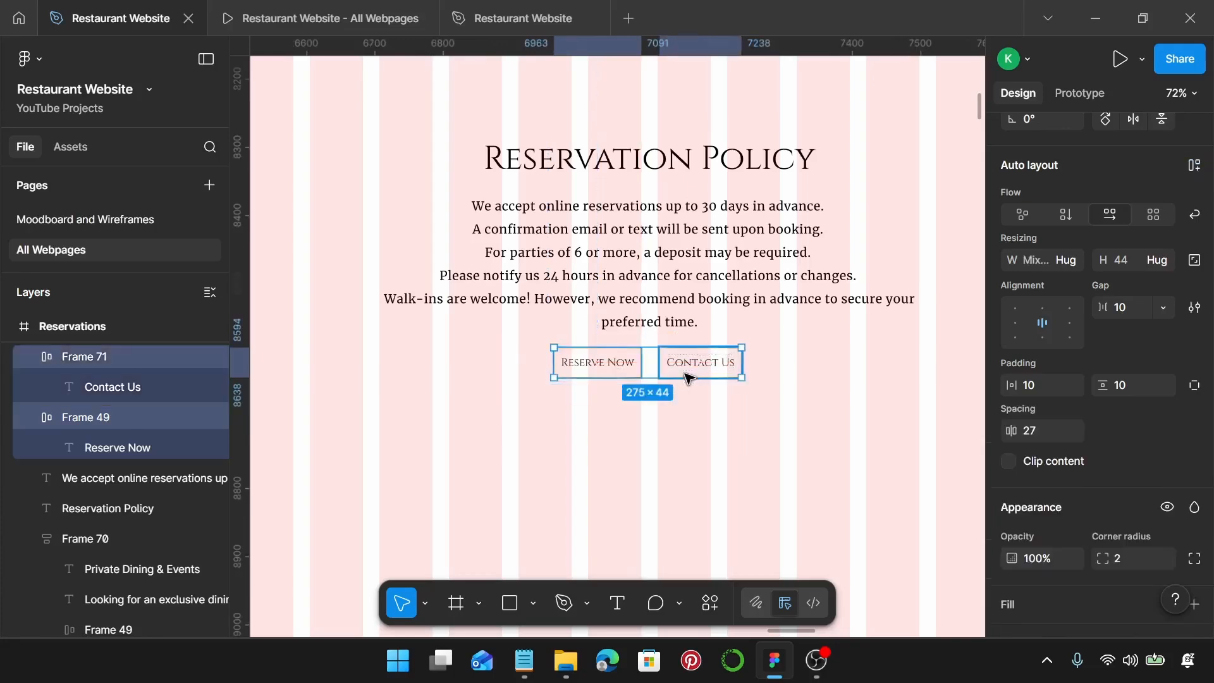
key("shift+a")
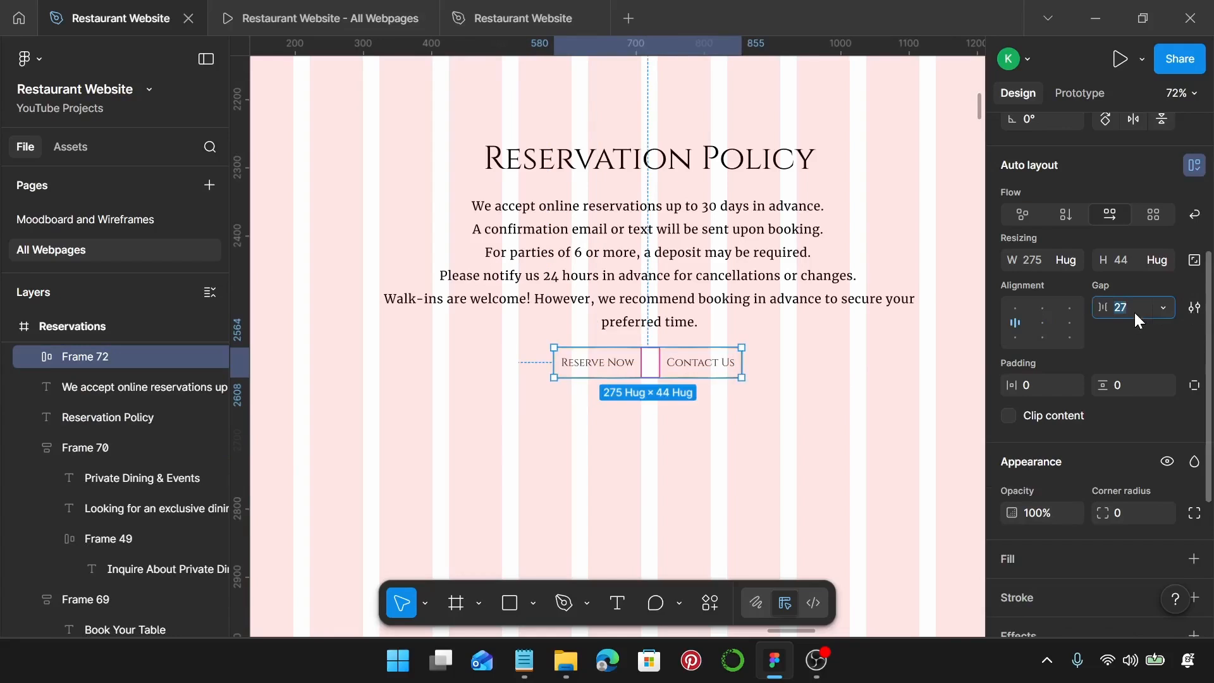
type("20")
key("Return")
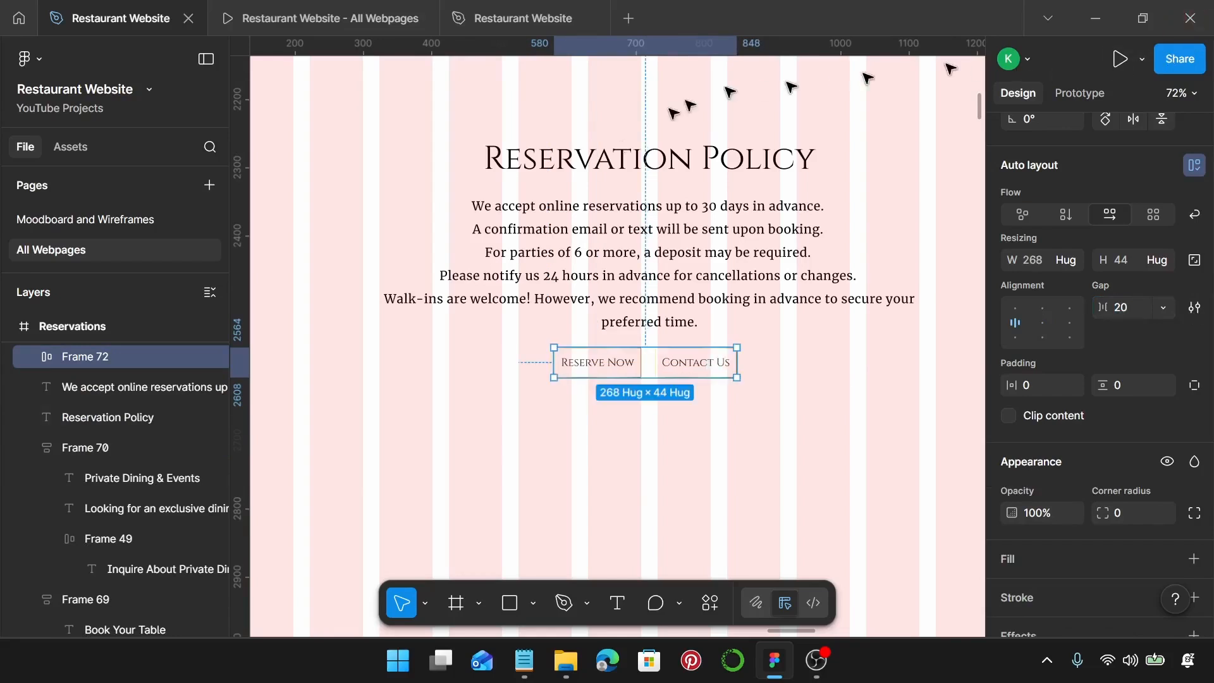
- Center the button row under the policy text and combine it with the heading and body text in one vertical auto layout
left_click(650, 172)
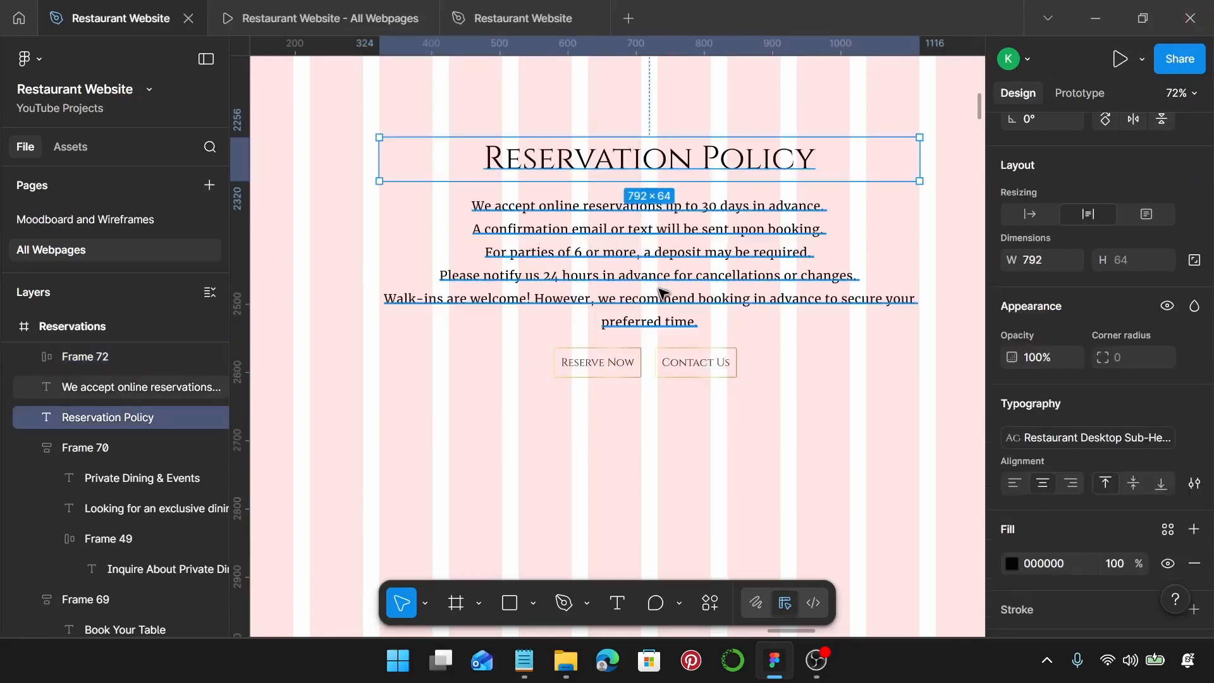
left_click(643, 379)
left_click(622, 368)
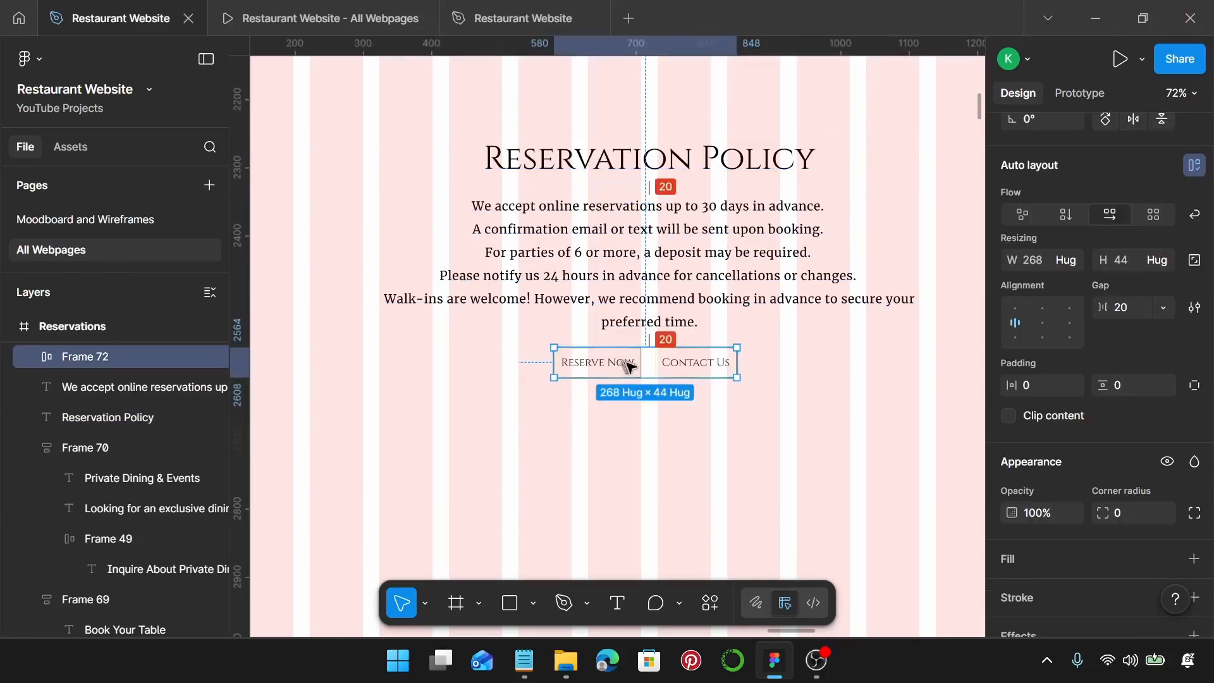
left_click(746, 297, "shift")
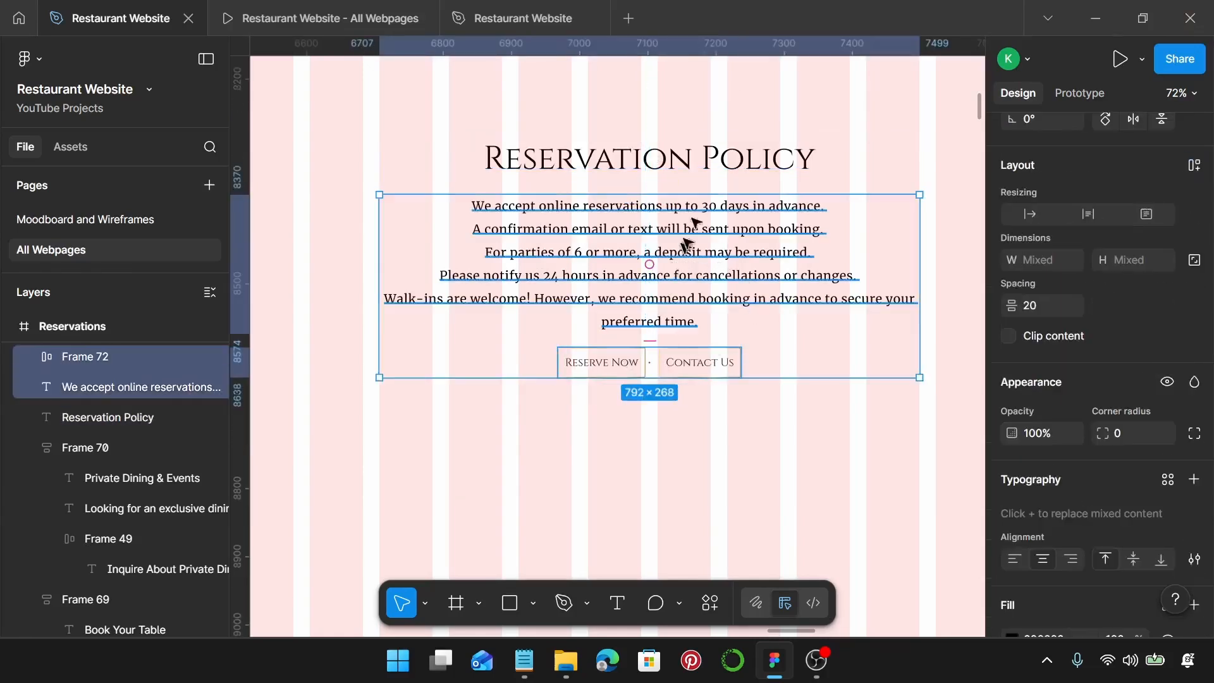
left_click(700, 146, "shift")
key("shift+a")
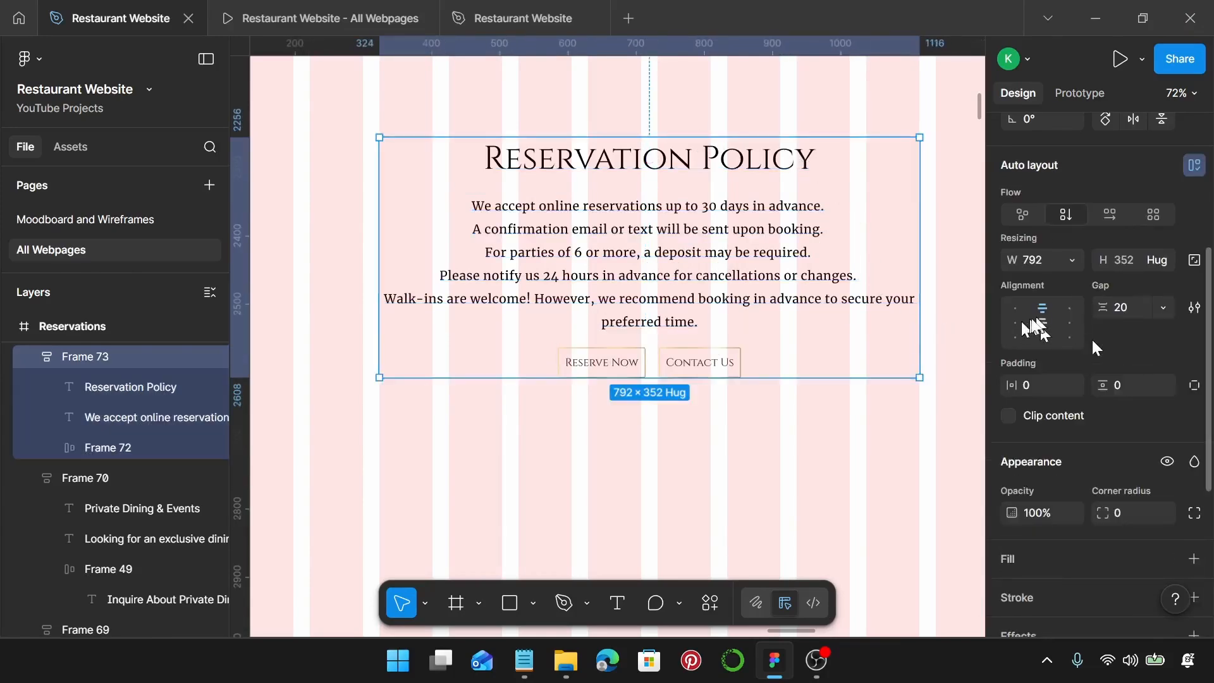
scroll(770, 340, "down", 10)
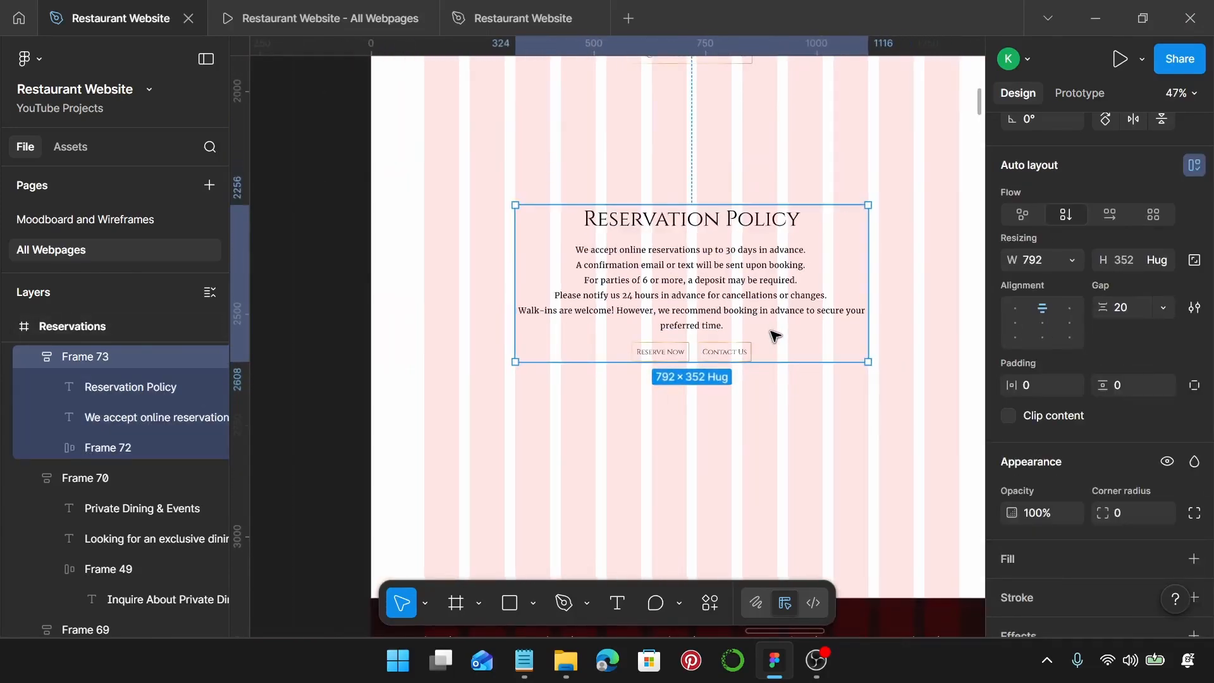
left_click(864, 367)
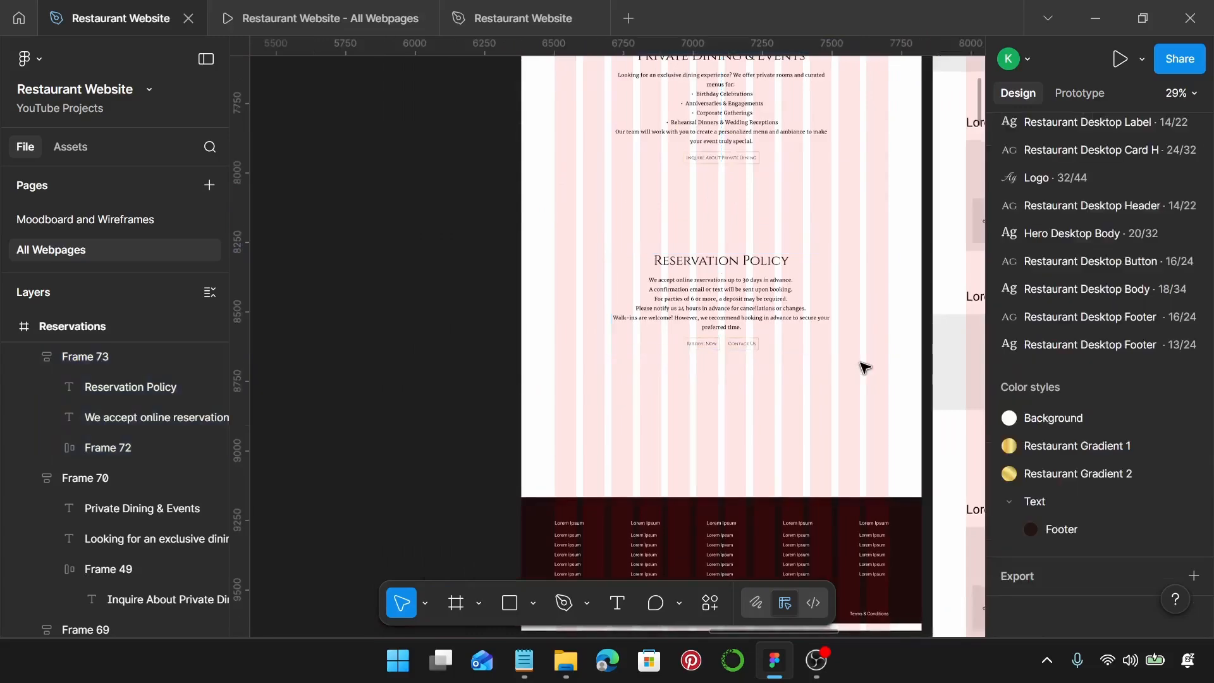
- Compare the finished Reservations sections with the other pages and examine the Homepage's Upcoming Events & Special Offers section and its decorative elements
scroll(864, 366, "up", 2)
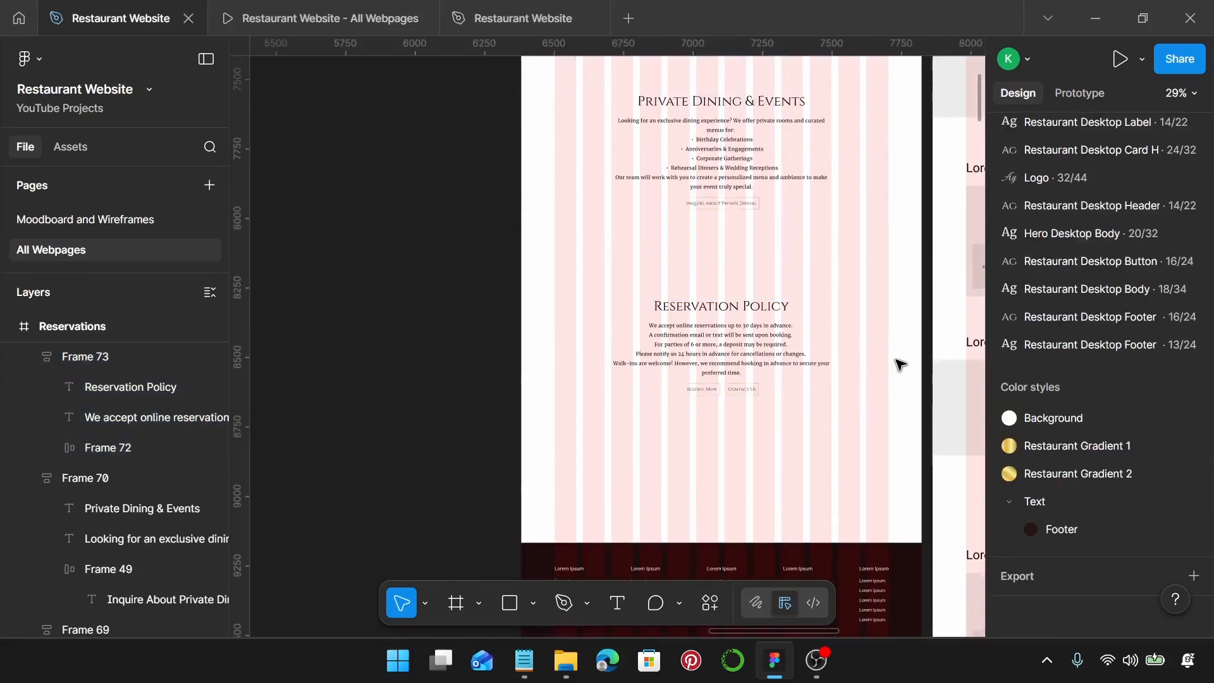
scroll(900, 365, "down", 5)
scroll(900, 364, "left", 6)
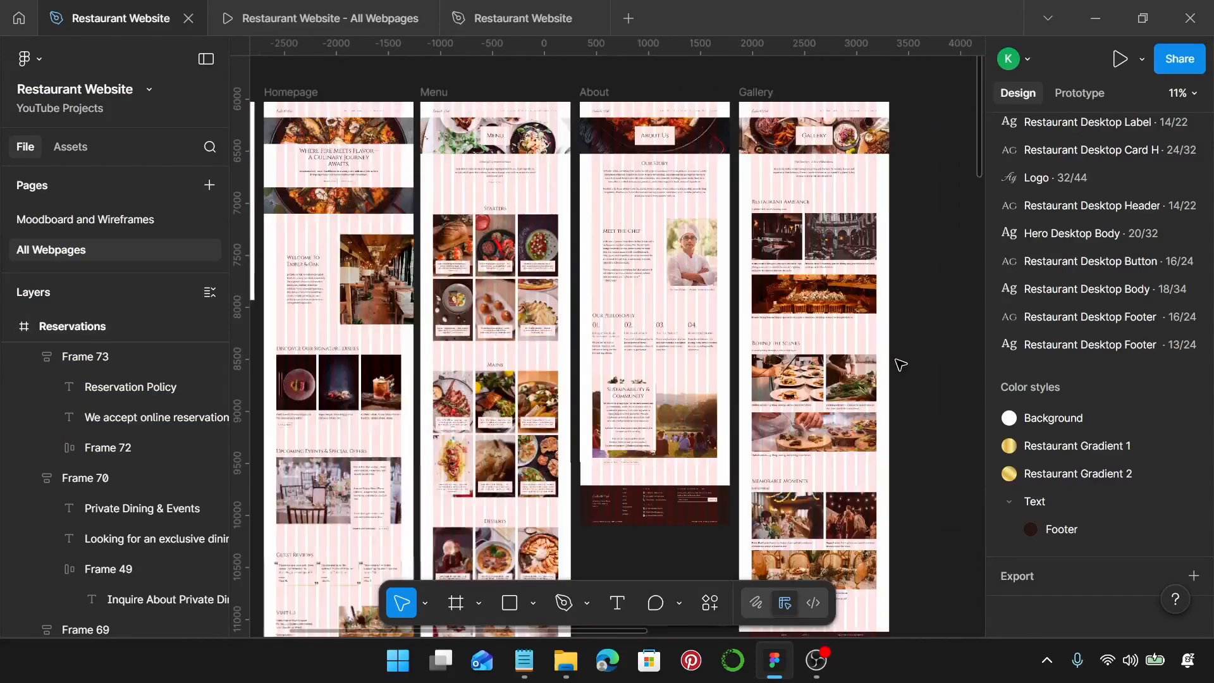
scroll(901, 365, "left", 6)
scroll(841, 380, "down", 3)
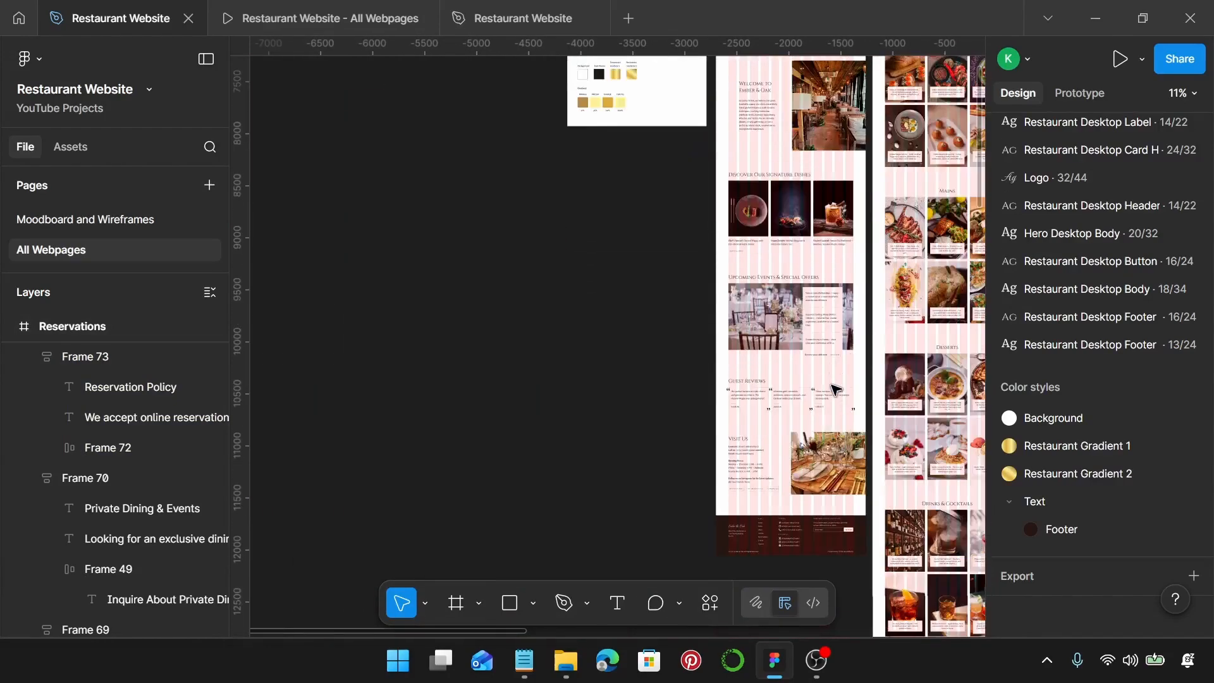
scroll(836, 388, "up", 5)
scroll(874, 240, "up", 3)
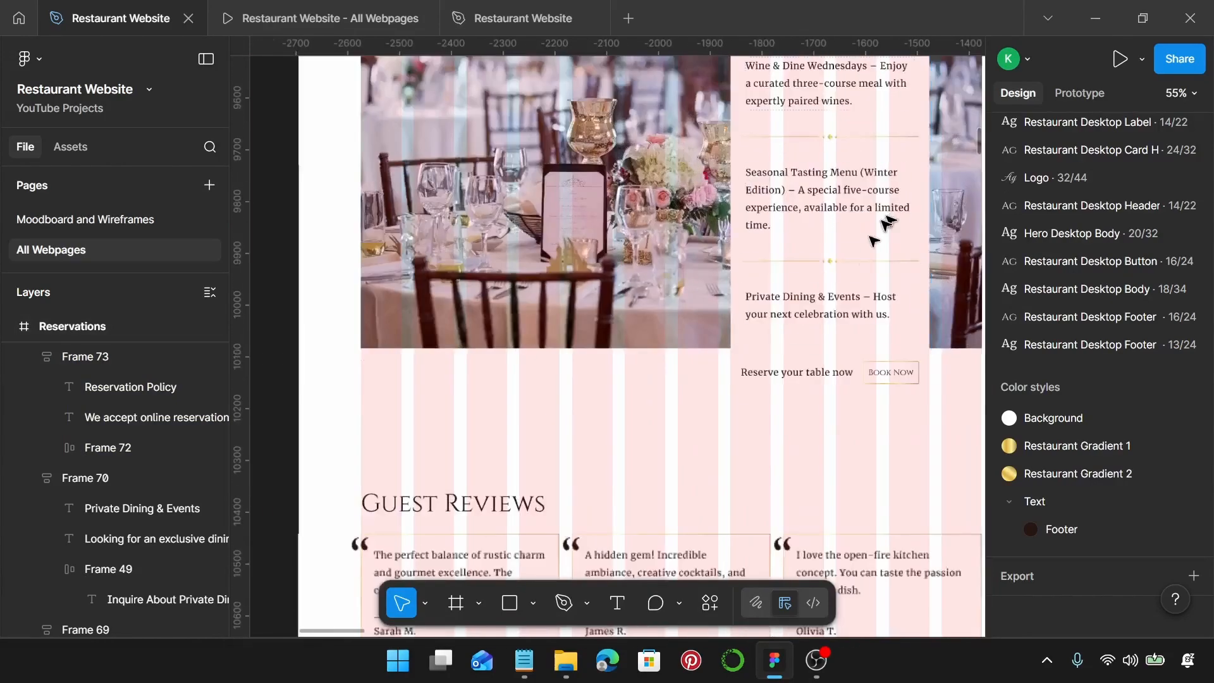
scroll(865, 267, "up", 3)
scroll(824, 263, "down", 3)
scroll(824, 263, "up", 5)
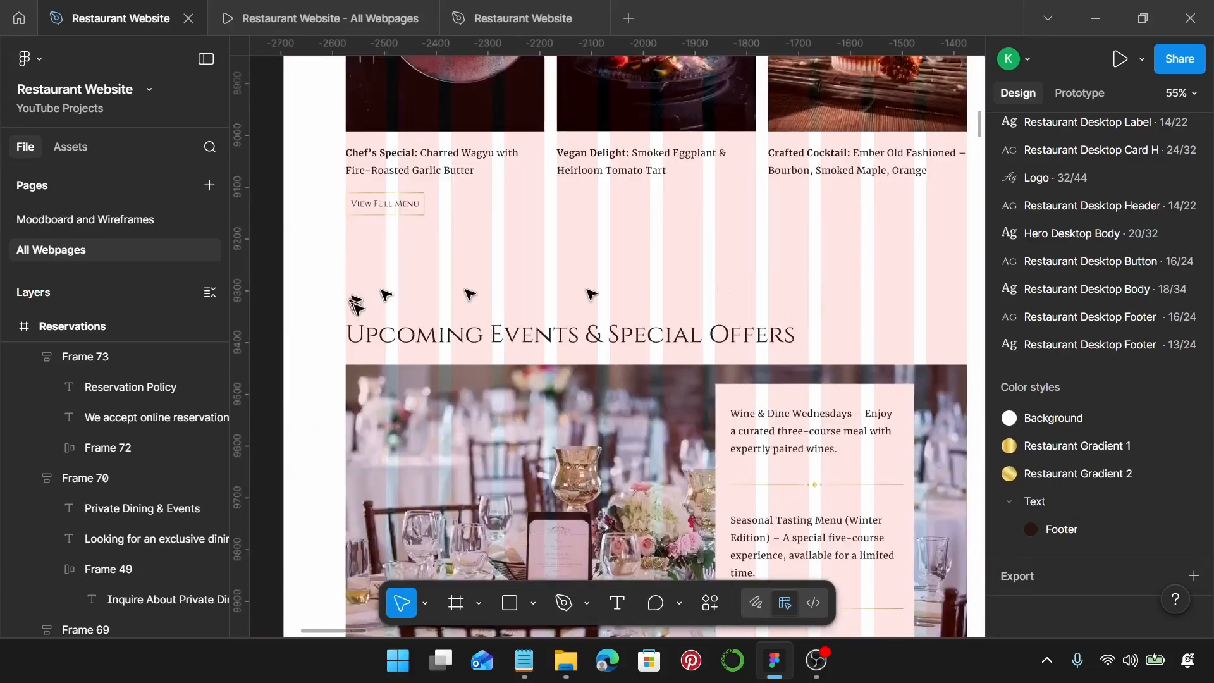
scroll(664, 334, "down", 4)
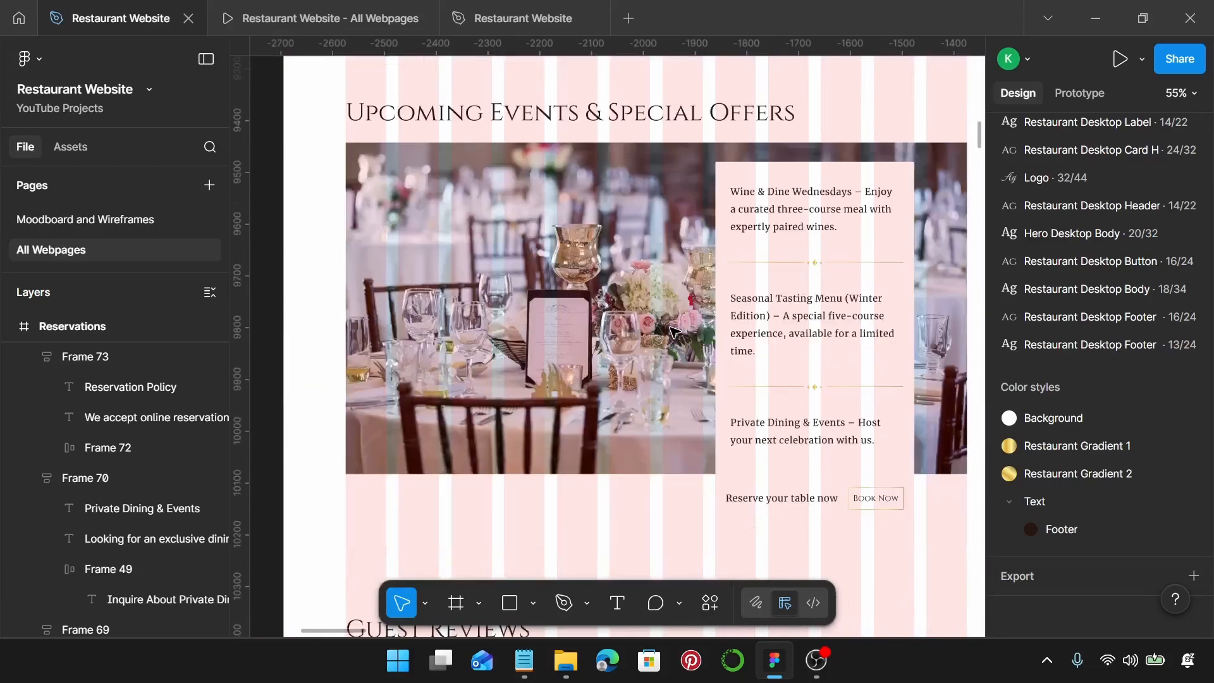
- Copy the gold ornamental divider above Private Dining & Events in the Homepage's Upcoming Events & Special Offers section
scroll(812, 373, "up", 5)
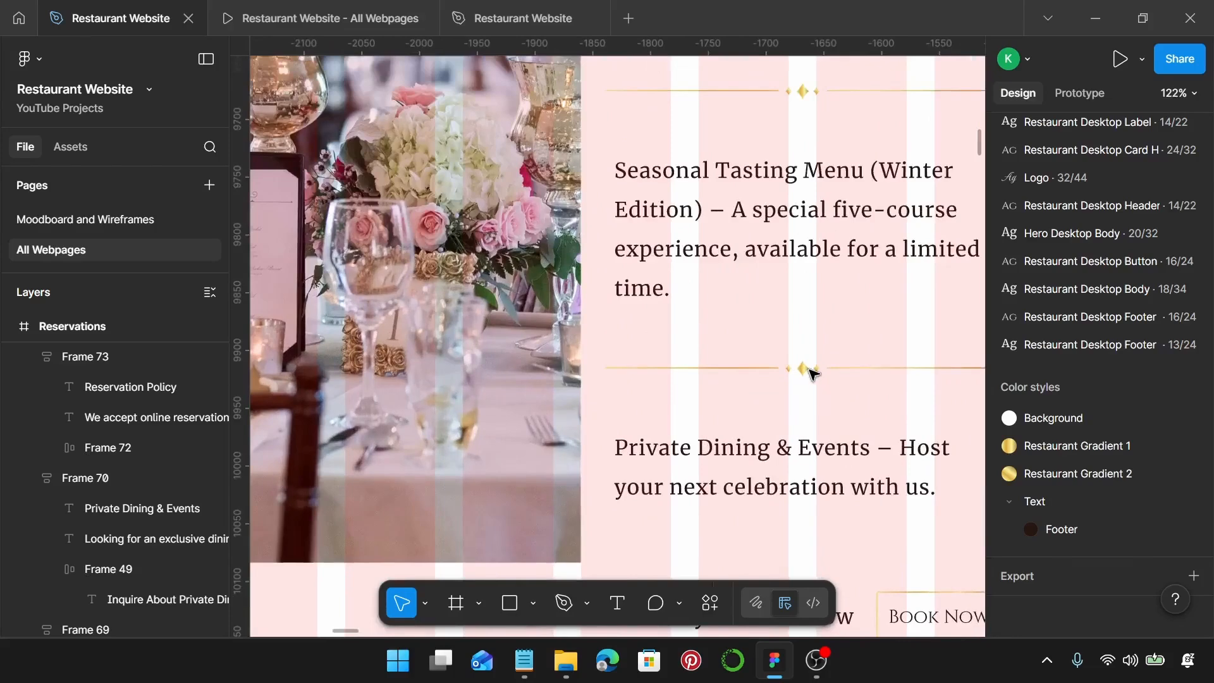
left_click(813, 373)
left_click(810, 373)
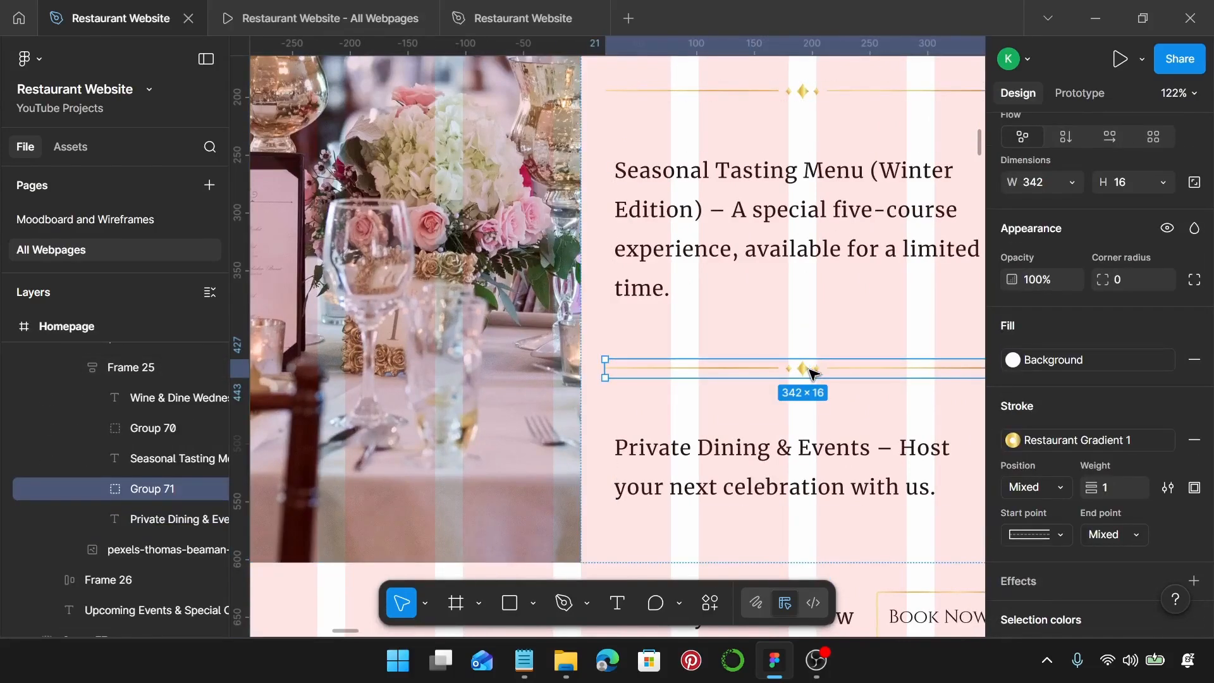
- Move the Reservations page's Book Your Table block down to about Y 948, leaving more space below the Reserve a Table button
scroll(812, 373, "down", 8)
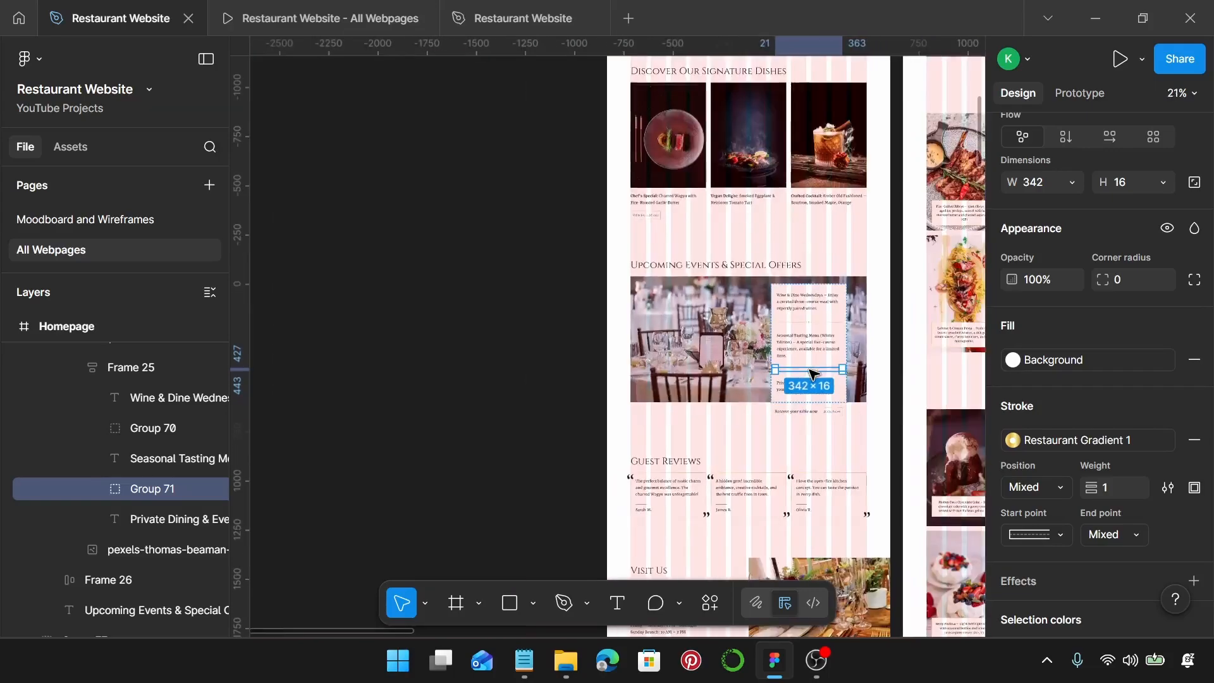
scroll(813, 373, "right", 20)
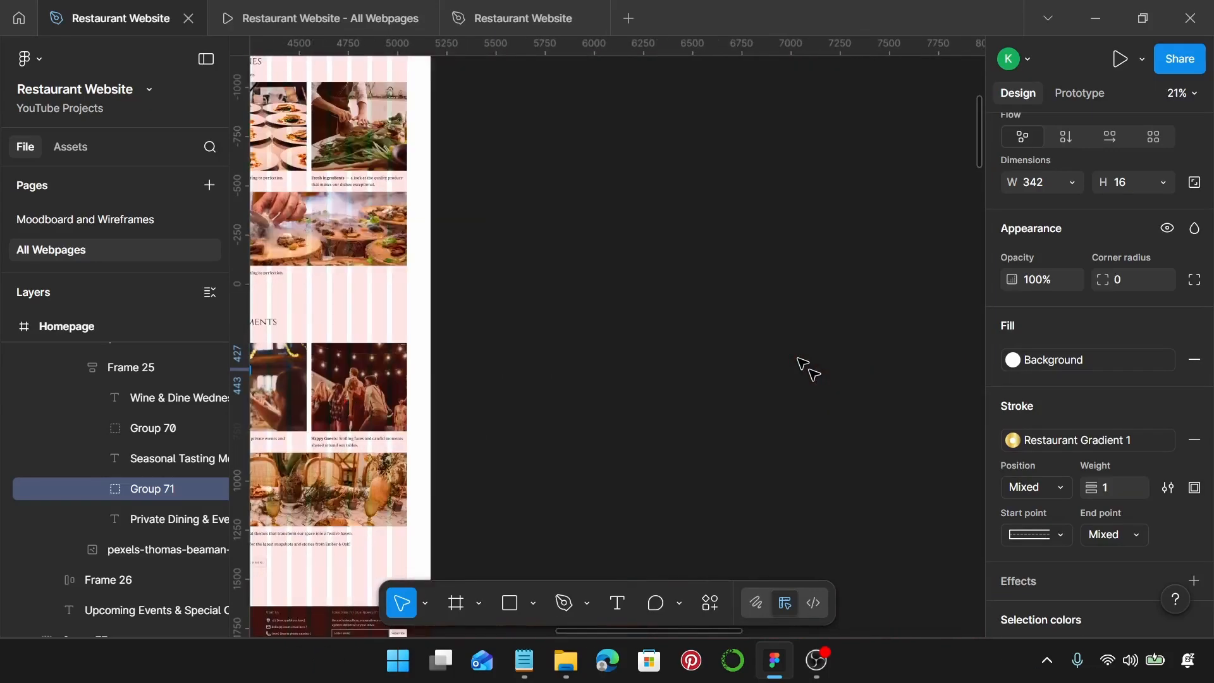
scroll(808, 368, "right", 6)
scroll(569, 325, "left", 3)
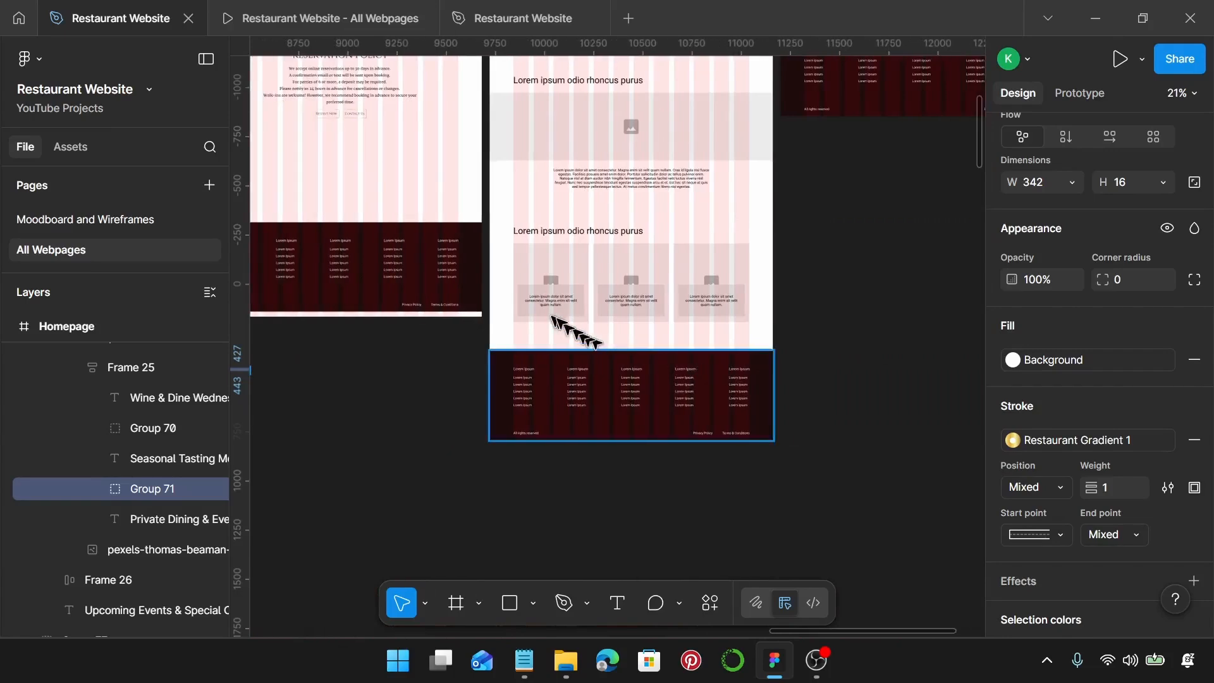
scroll(555, 319, "up", 8)
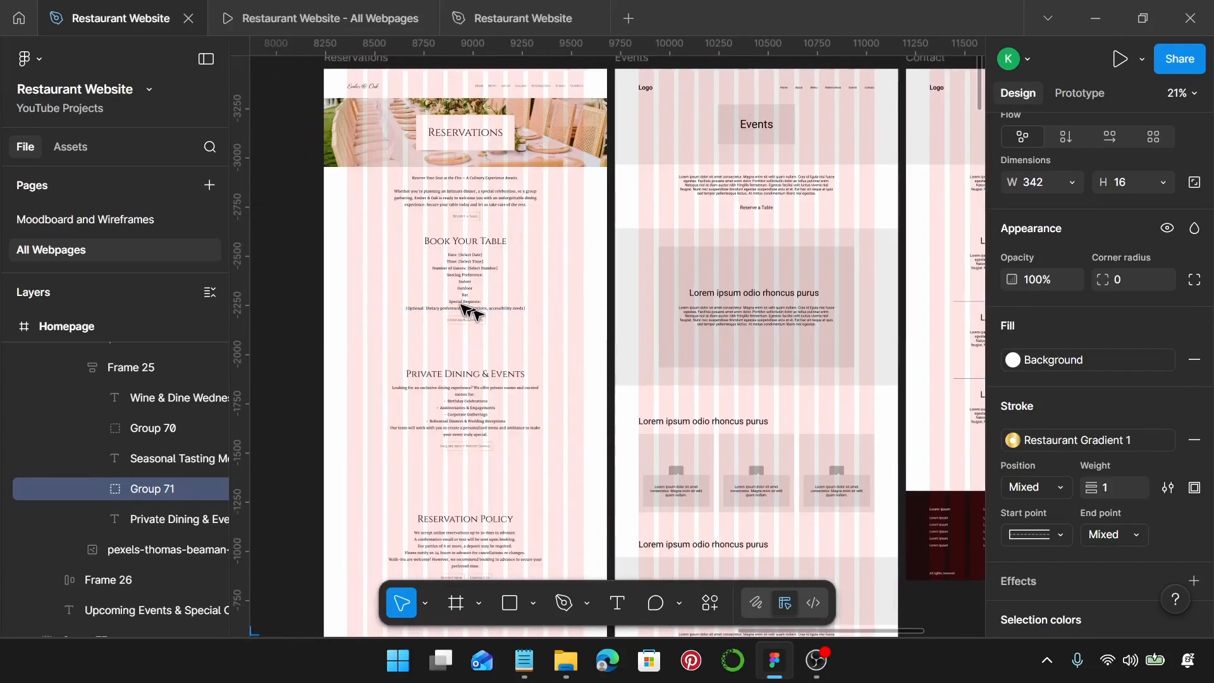
scroll(471, 313, "up", 2)
scroll(468, 313, "up", 5)
scroll(481, 310, "down", 4)
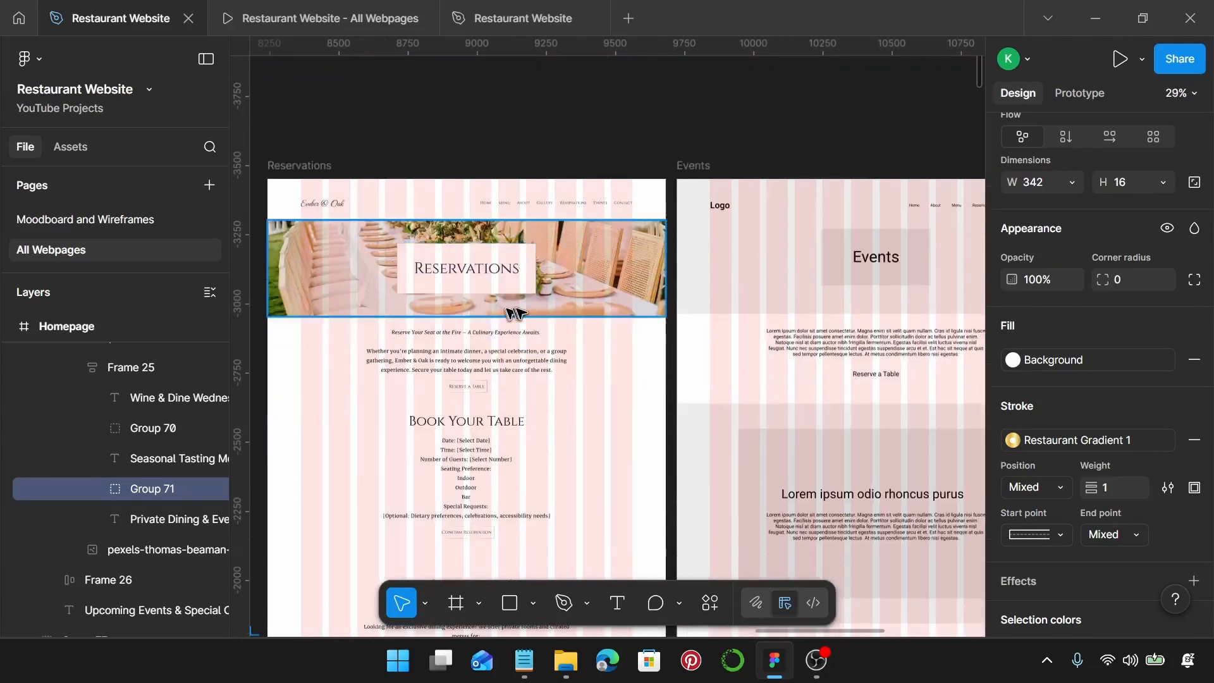
scroll(500, 354, "left", 3)
scroll(576, 370, "up", 5)
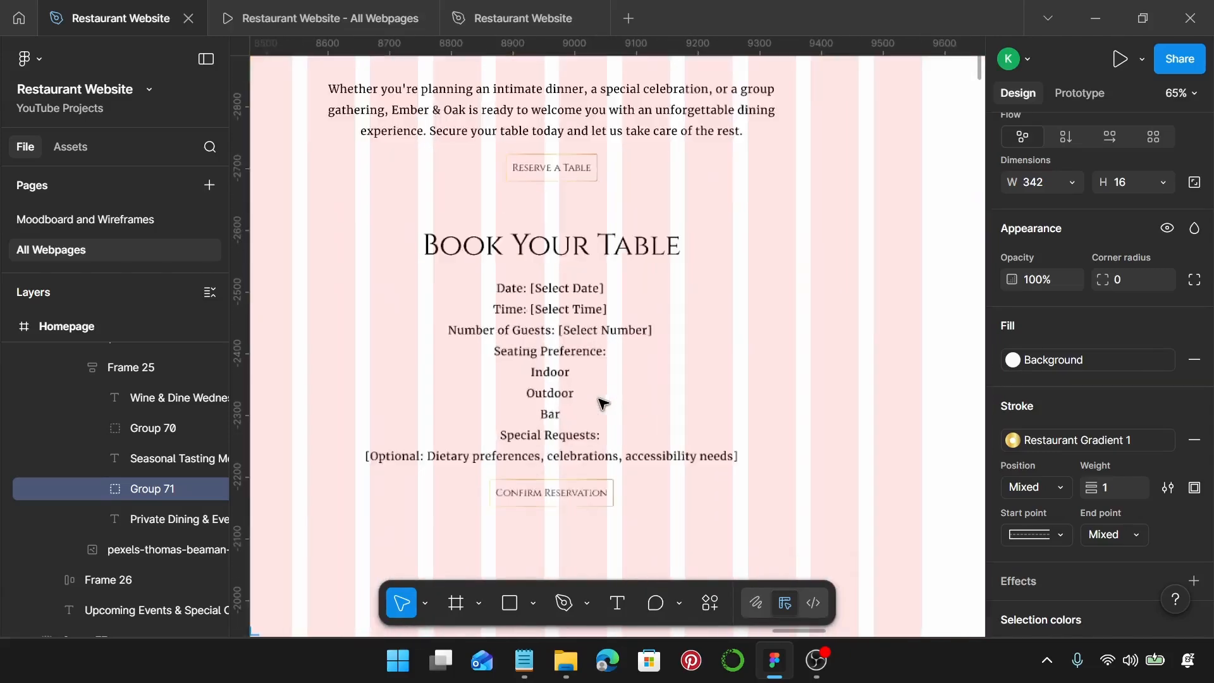
left_click(559, 355)
left_click_drag(556, 357, 556, 392)
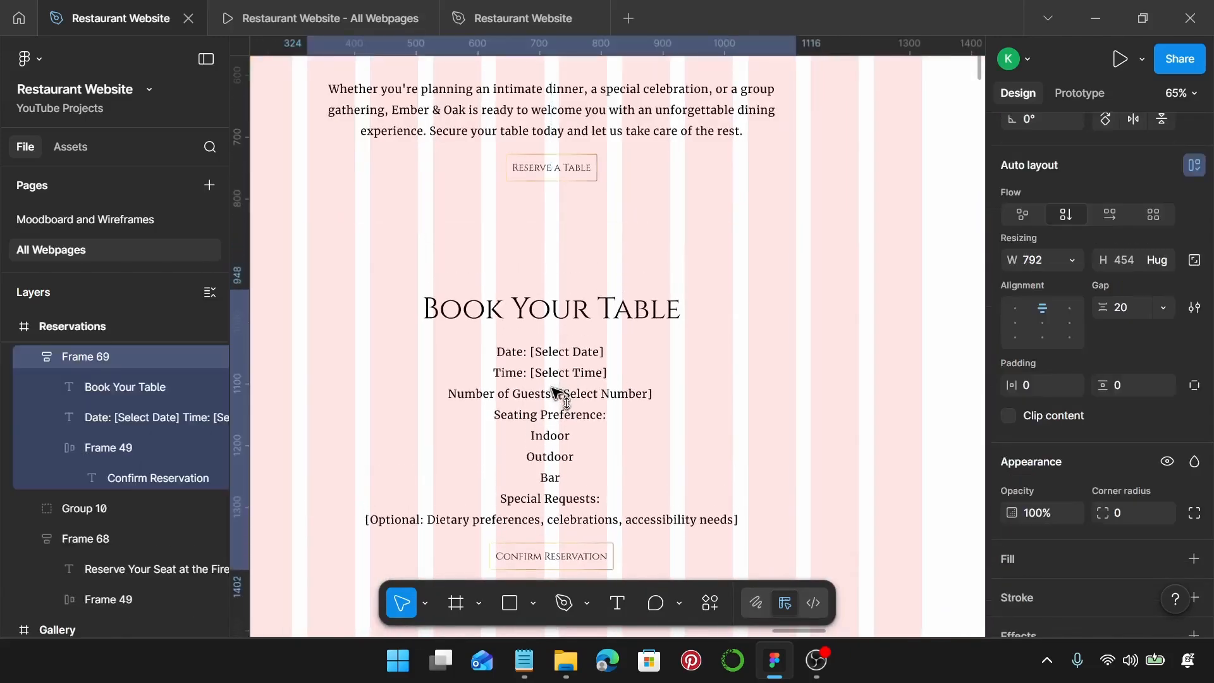
- Paste the copied divider into the Reservations page and center it between the Reserve a Table button and the Book Your Table heading
scroll(556, 392, "down", 1)
left_click(447, 271)
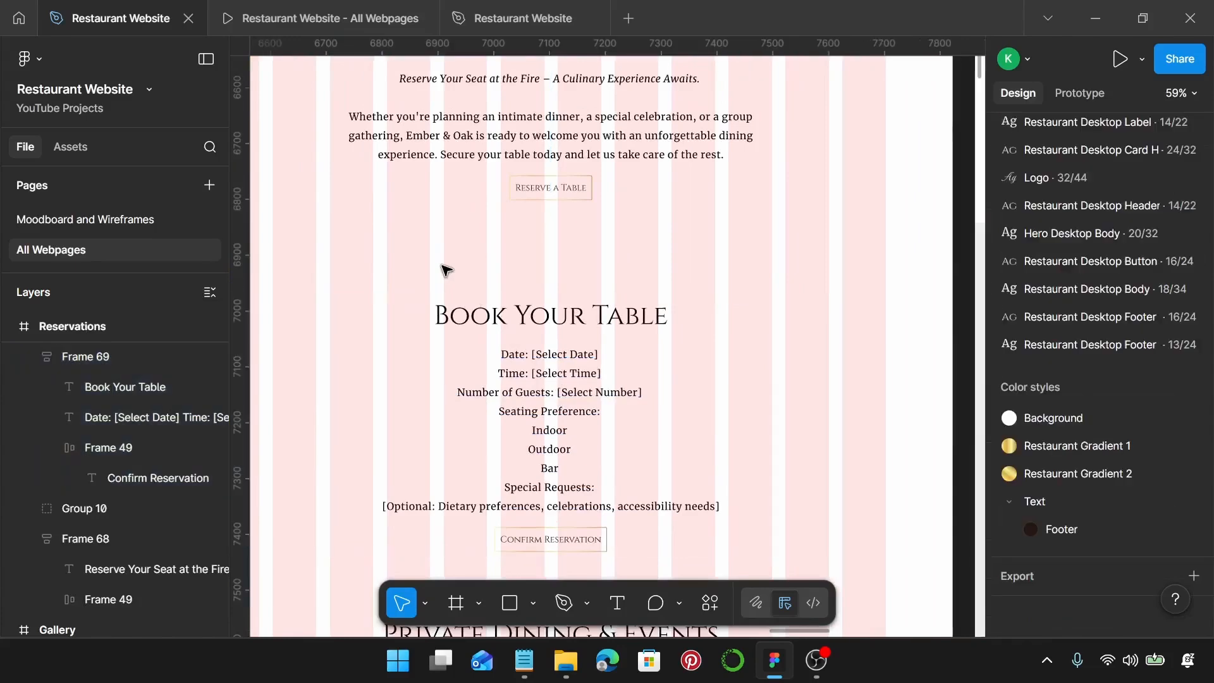
right_click(443, 267)
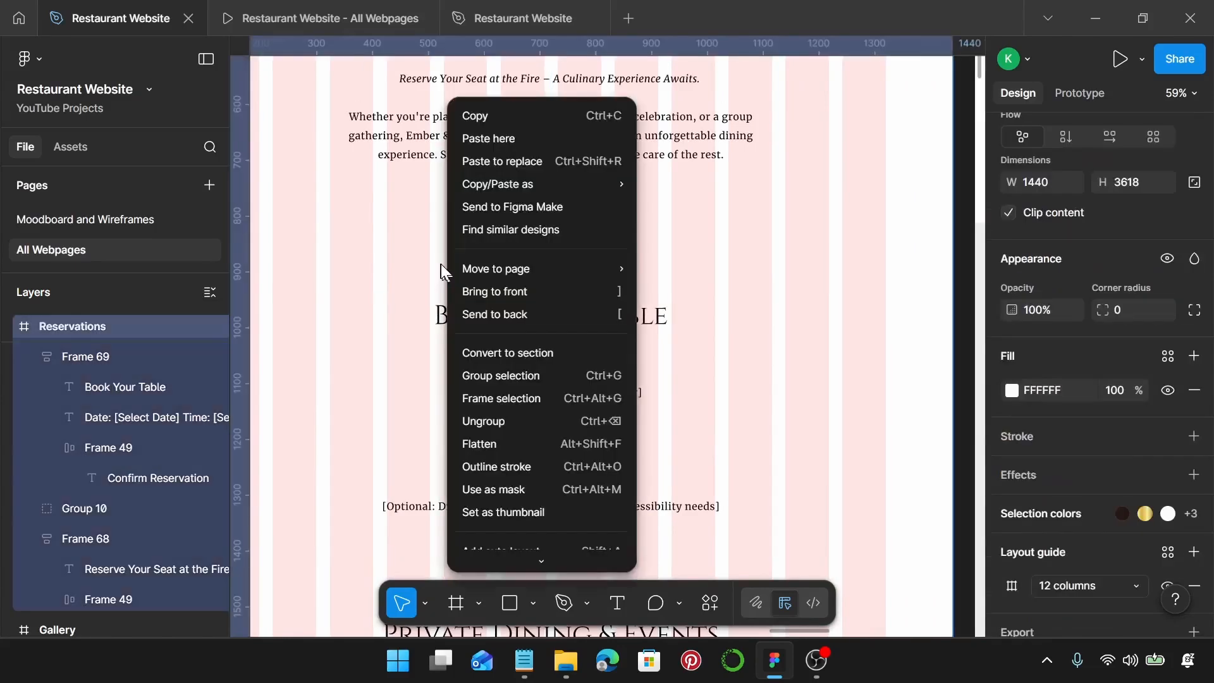
left_click(395, 253)
key("ctrl+v")
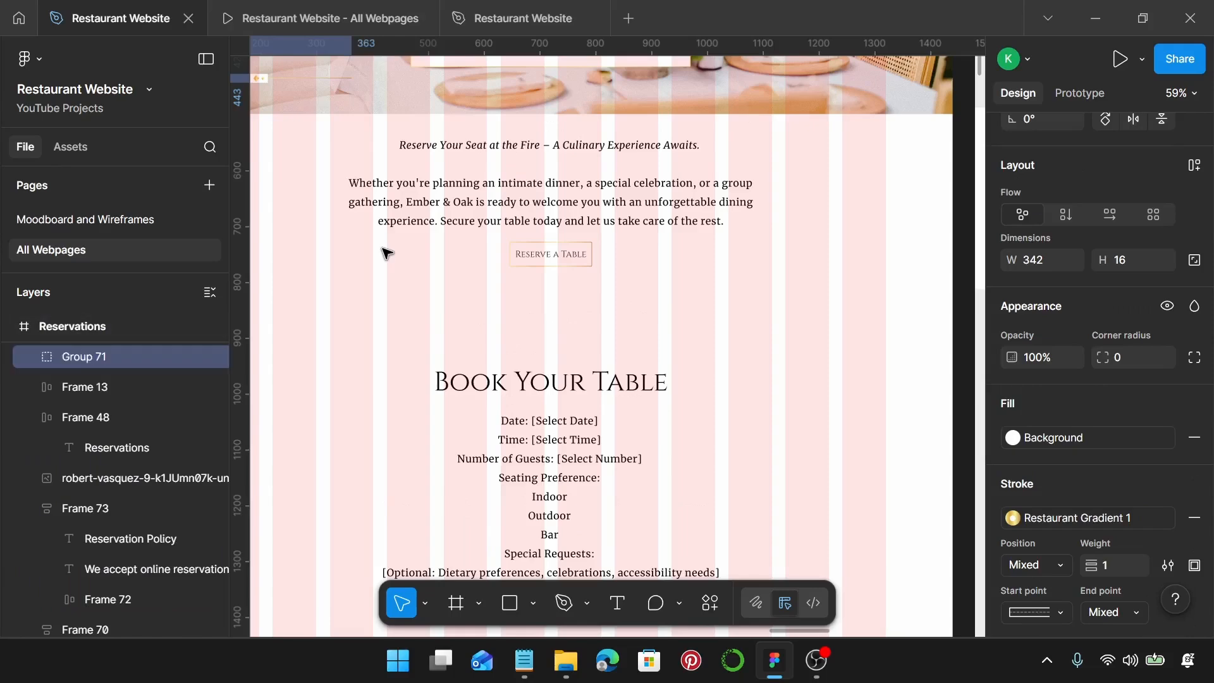
scroll(387, 253, "down", 5)
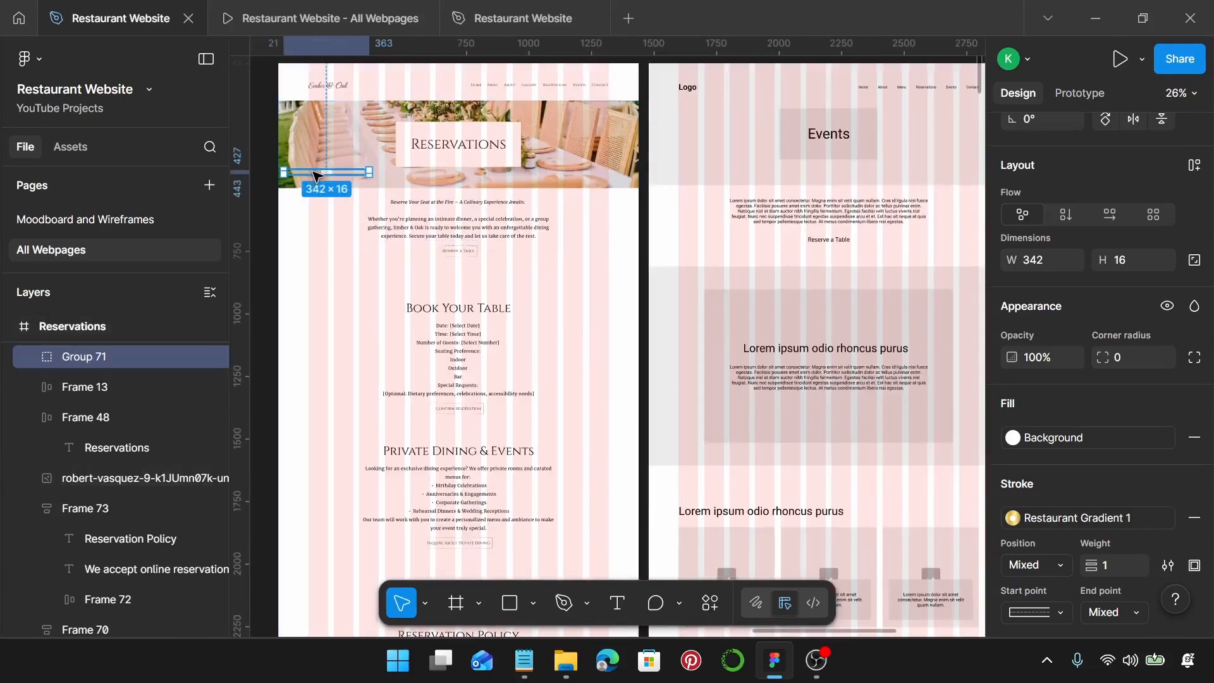
left_click_drag(314, 176, 446, 277)
- Lengthen the divider's line equally on both sides to about 996 wide, keeping its ornament in the center
scroll(445, 276, "up", 1)
scroll(445, 277, "up", 3)
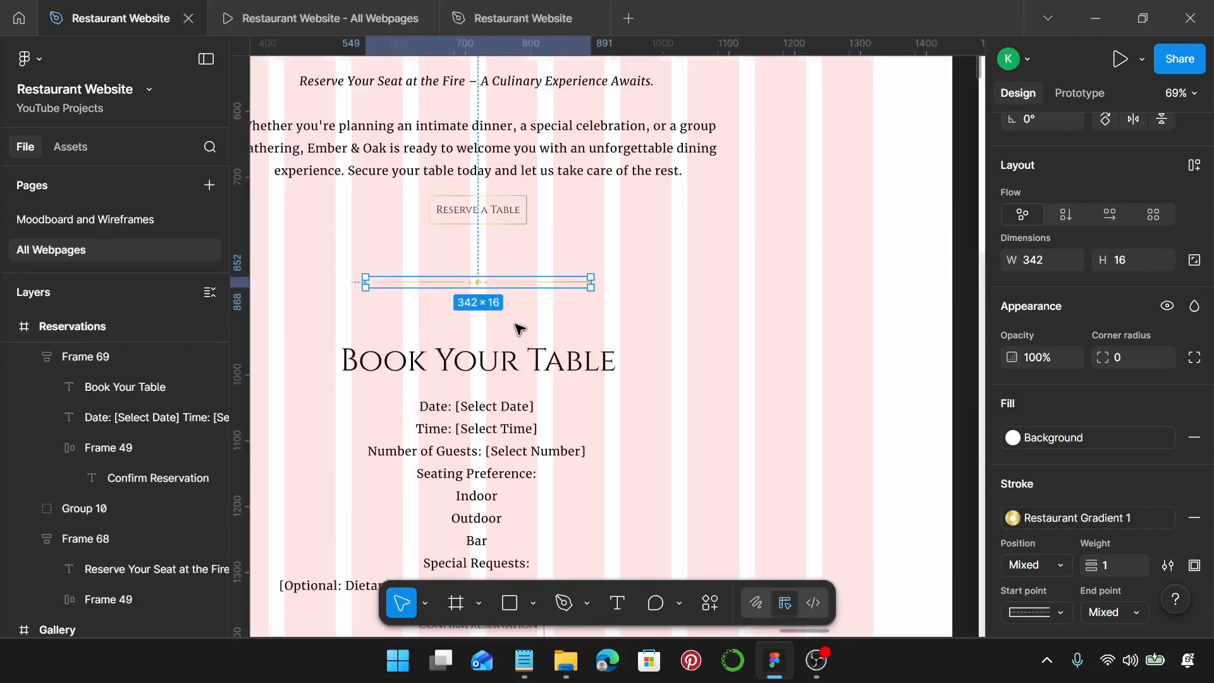
scroll(519, 328, "right", 2)
scroll(520, 328, "left", 2)
scroll(496, 297, "up", 4)
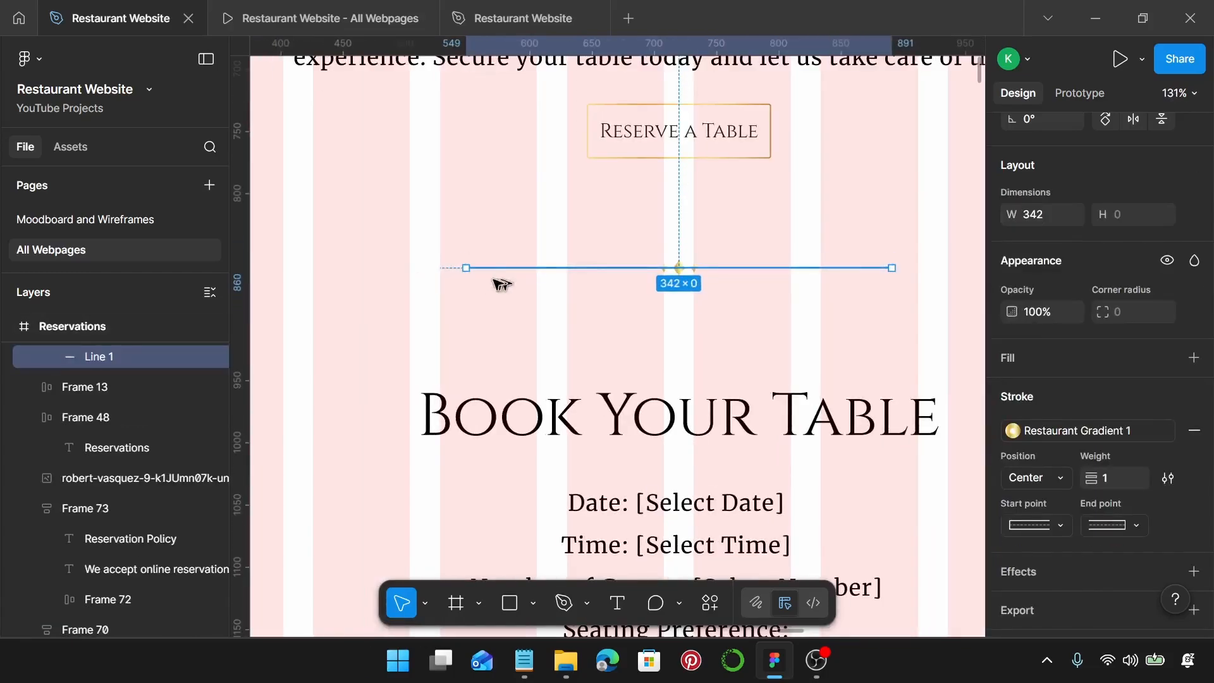
scroll(500, 289, "down", 5)
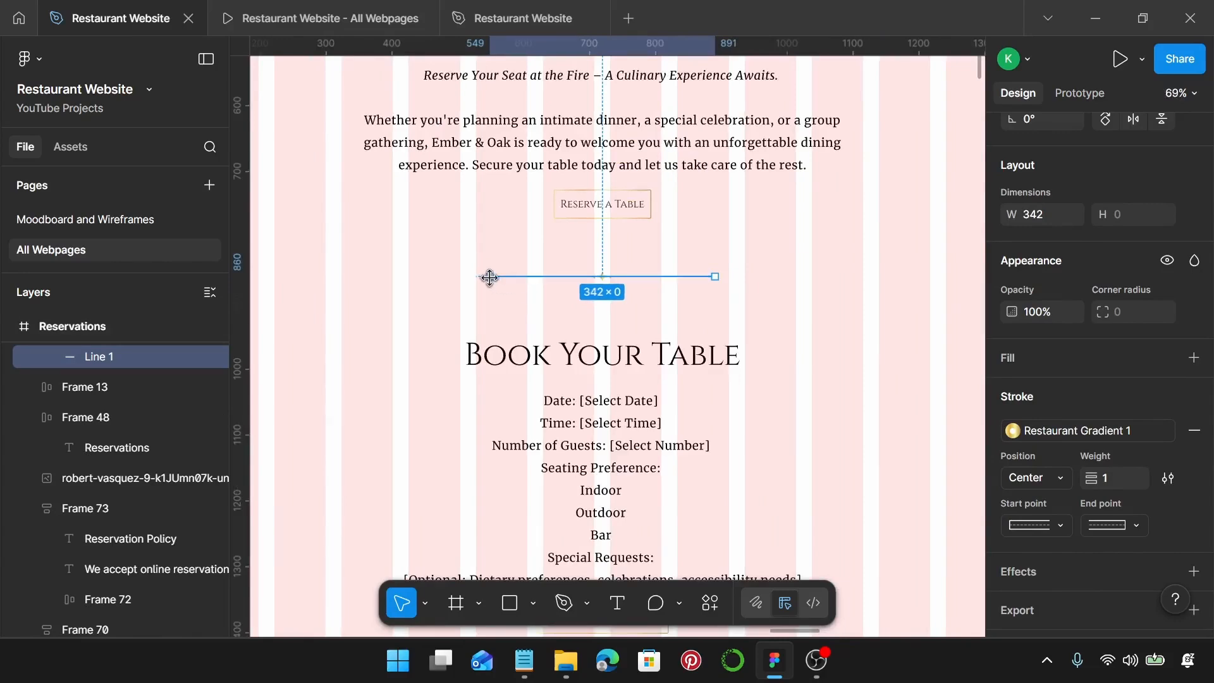
scroll(490, 277, "down", 3)
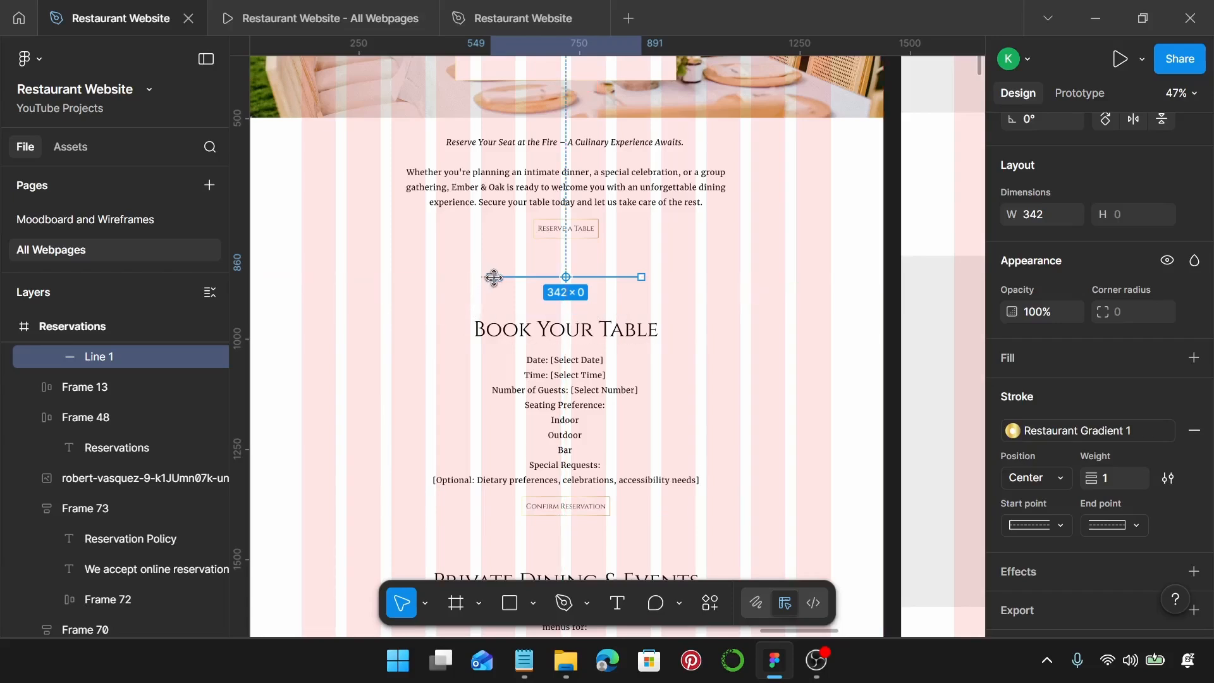
left_click_drag(494, 278, 346, 288)
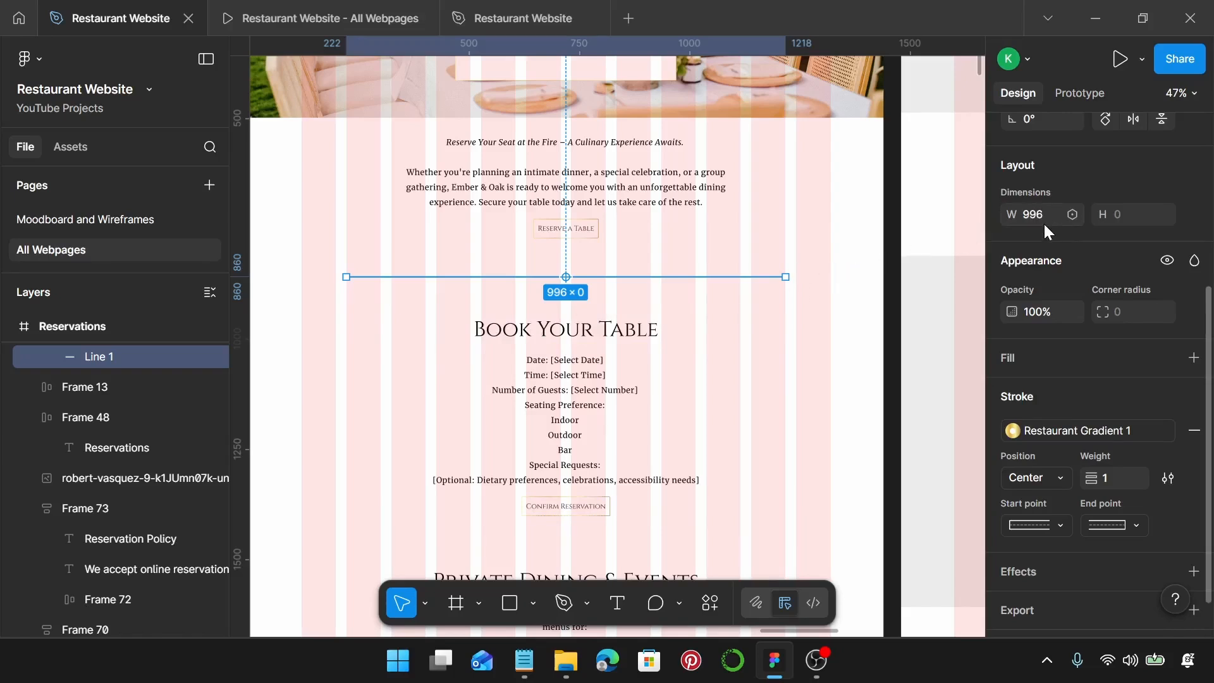
key("Escape")
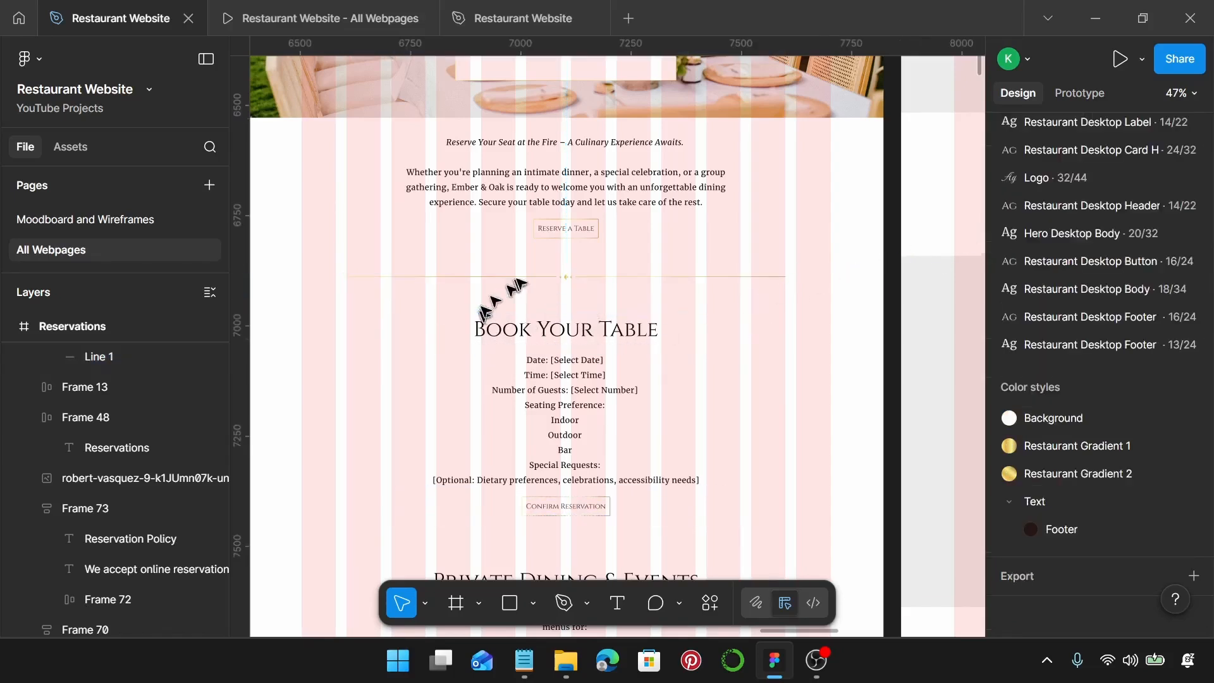
- Duplicate the widened divider above the Private Dining & Events heading and again above the Reservation Policy heading, keeping both centered on the page
left_click(542, 277)
scroll(542, 278, "down", 5)
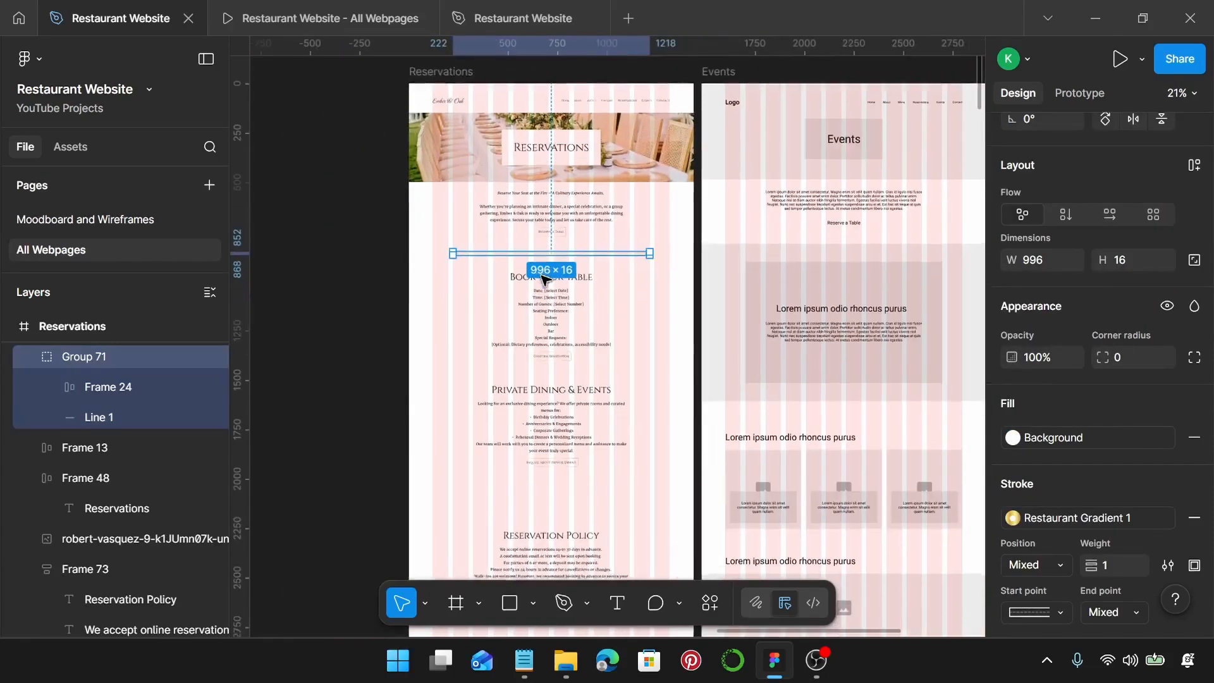
scroll(544, 277, "up", 1)
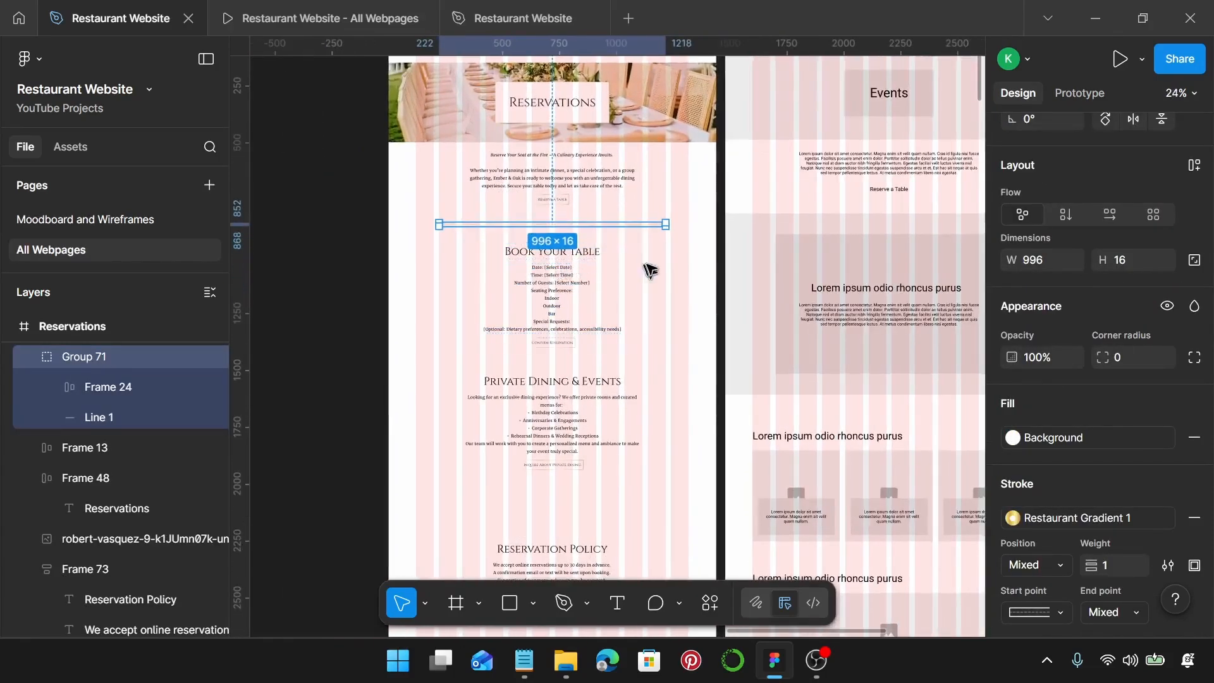
scroll(649, 270, "left", 1)
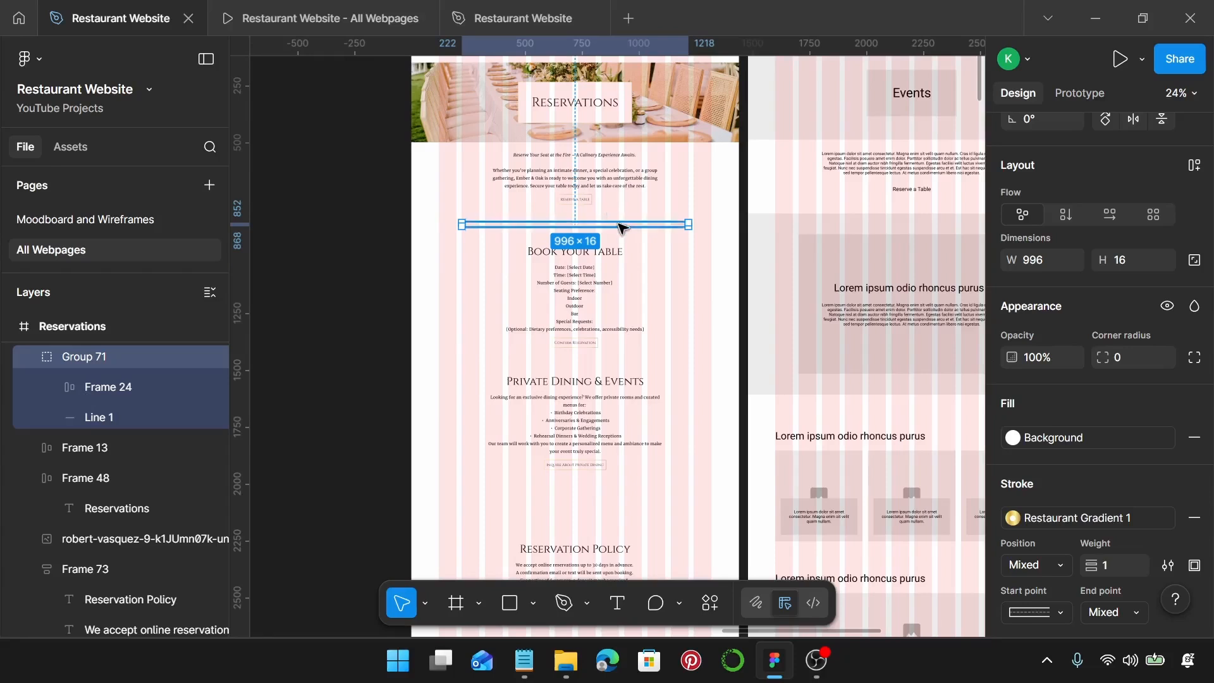
left_click_drag(623, 226, 645, 361)
scroll(645, 360, "down", 5)
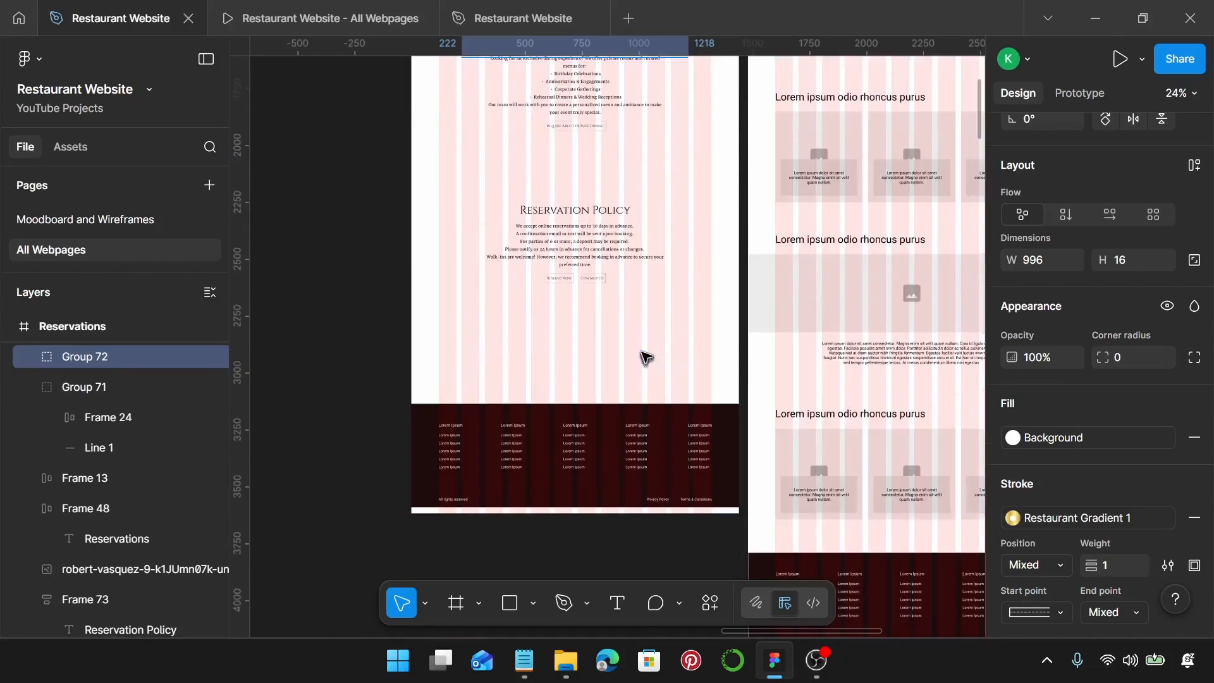
scroll(645, 354, "up", 1)
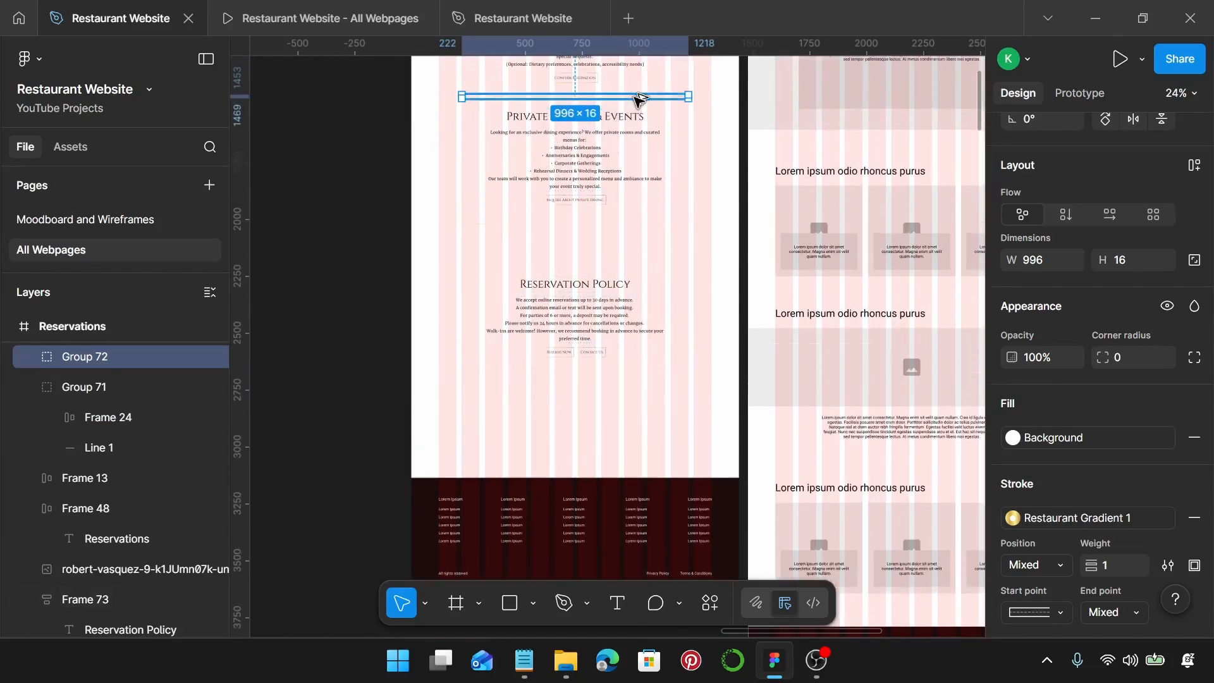
left_click_drag(639, 98, 642, 249)
scroll(645, 209, "up", 5)
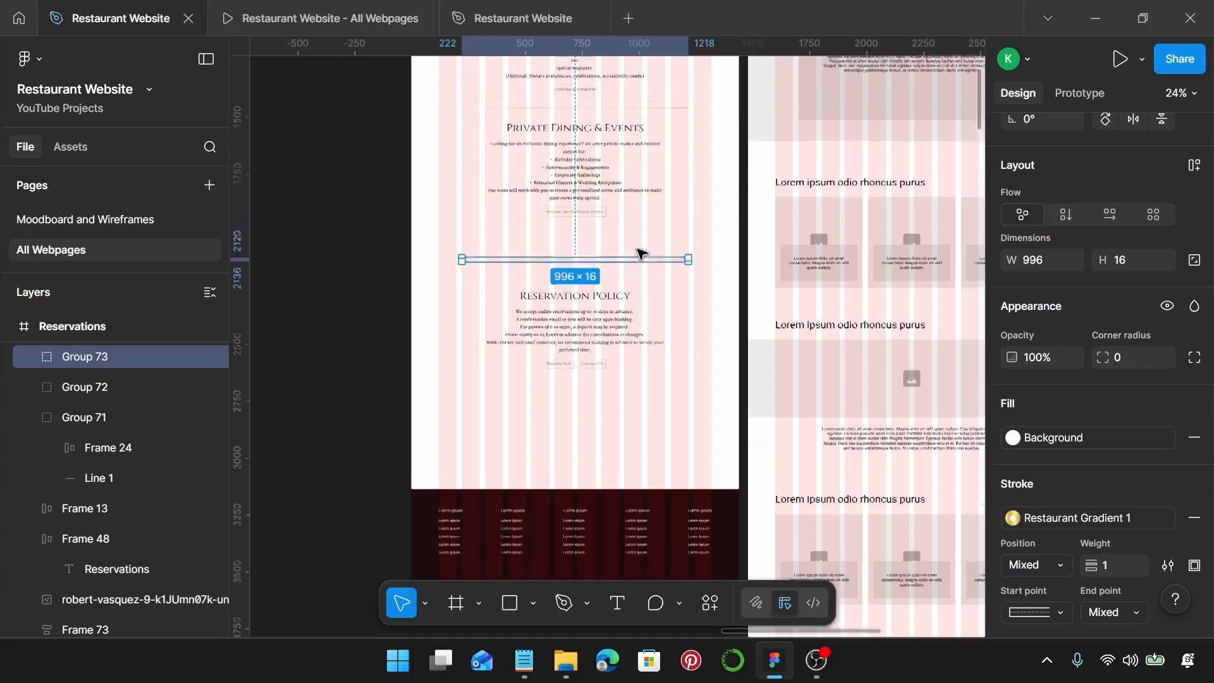
scroll(675, 228, "up", 3)
scroll(675, 228, "left", 3)
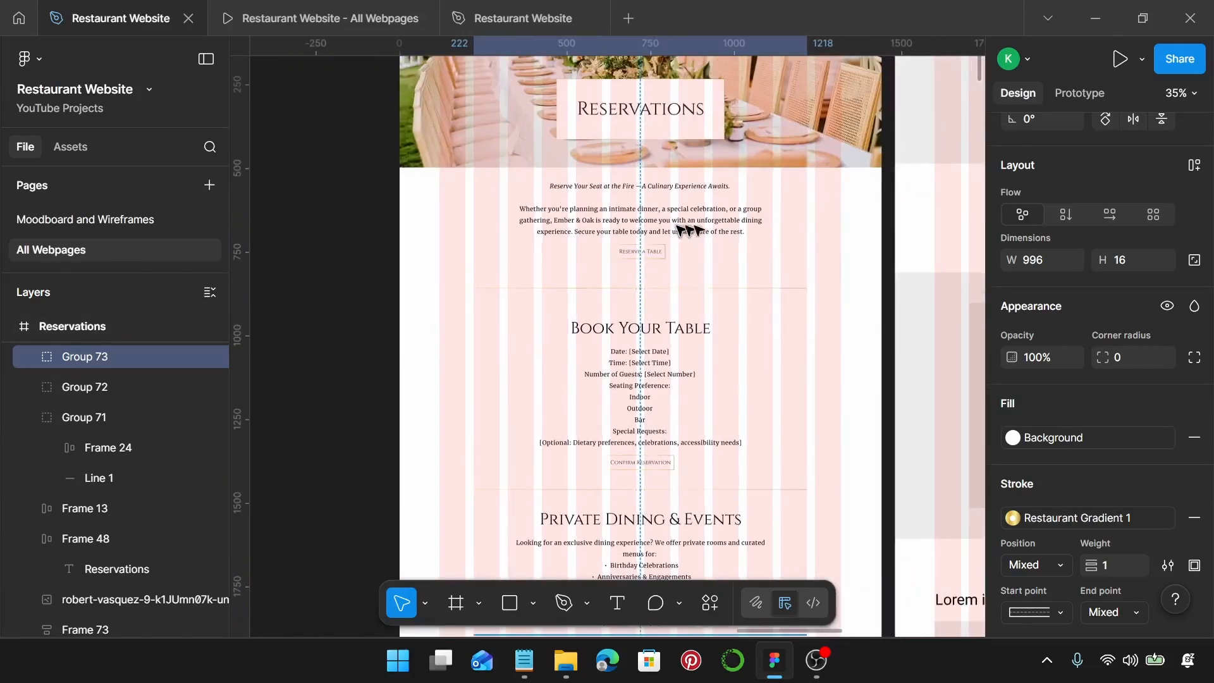
key("Escape")
- Apply the Background color style to the fill of the whole Reservations frame
scroll(816, 210, "up", 1)
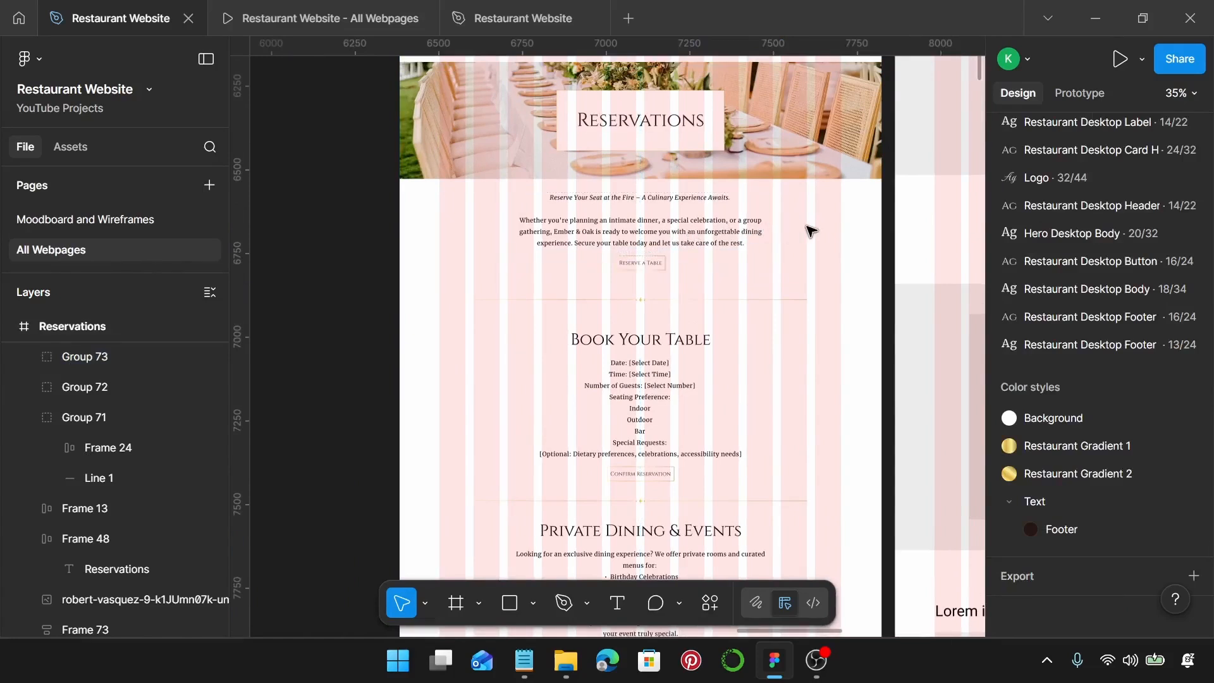
scroll(814, 231, "up", 2)
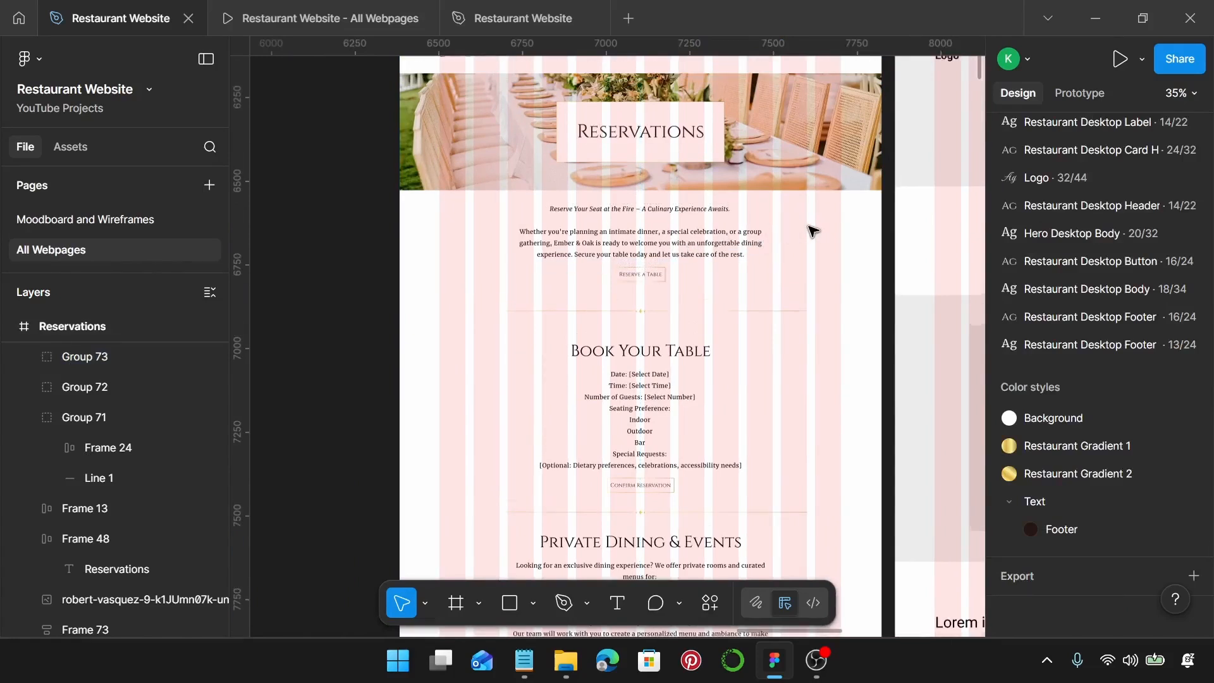
scroll(814, 232, "up", 1)
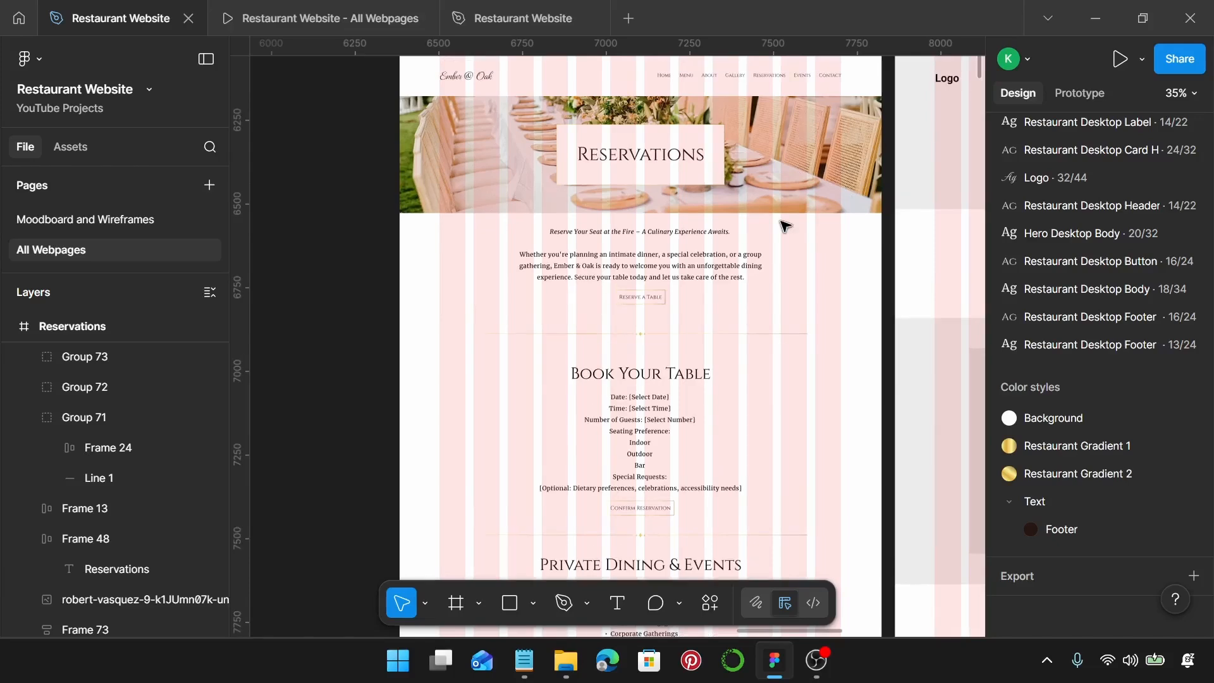
left_click(672, 171)
scroll(1138, 379, "down", 5)
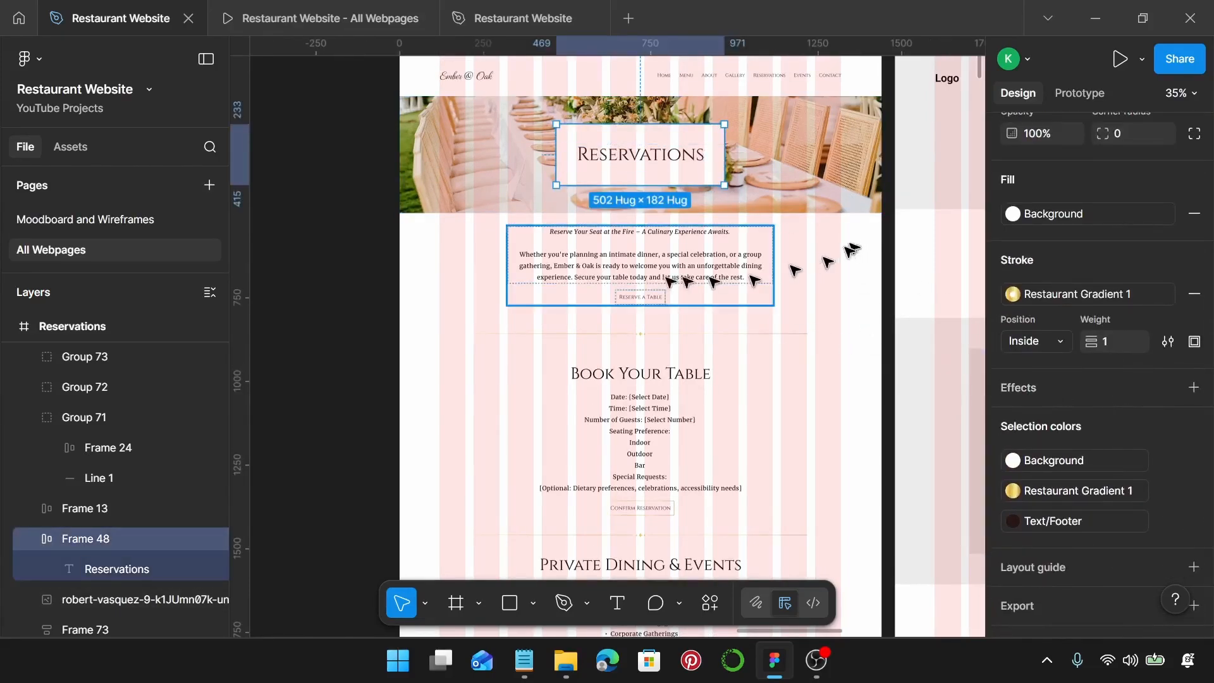
scroll(612, 273, "up", 3)
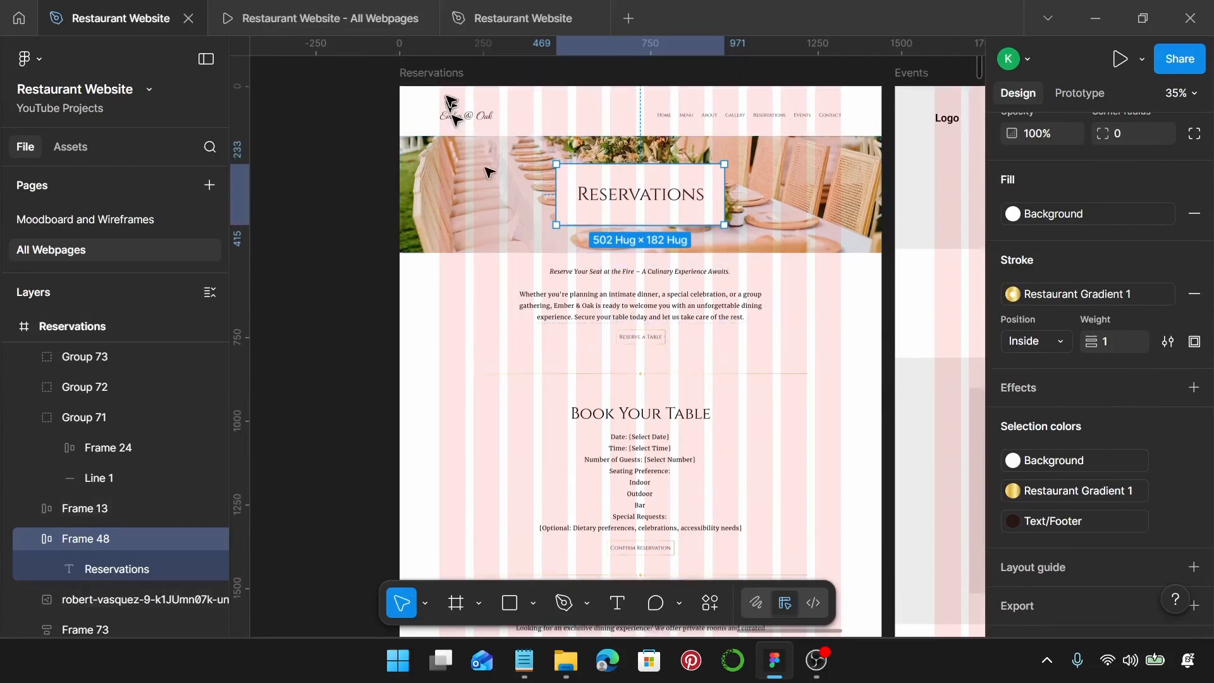
left_click(449, 74)
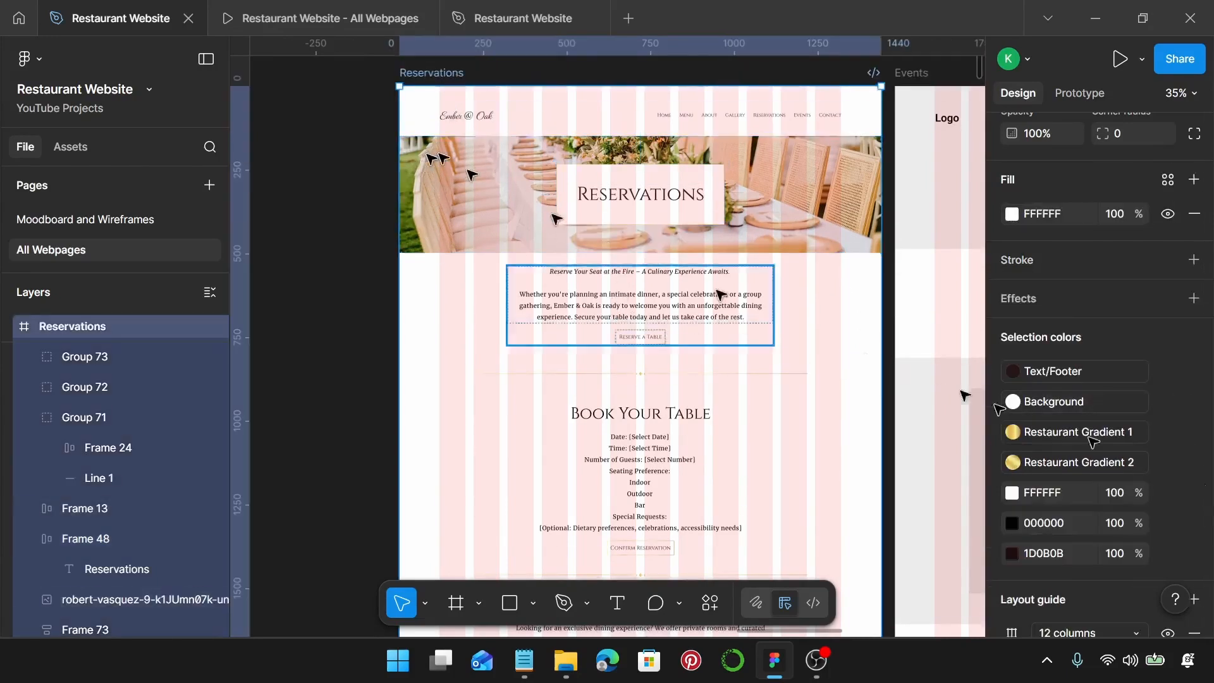
left_click(1167, 180)
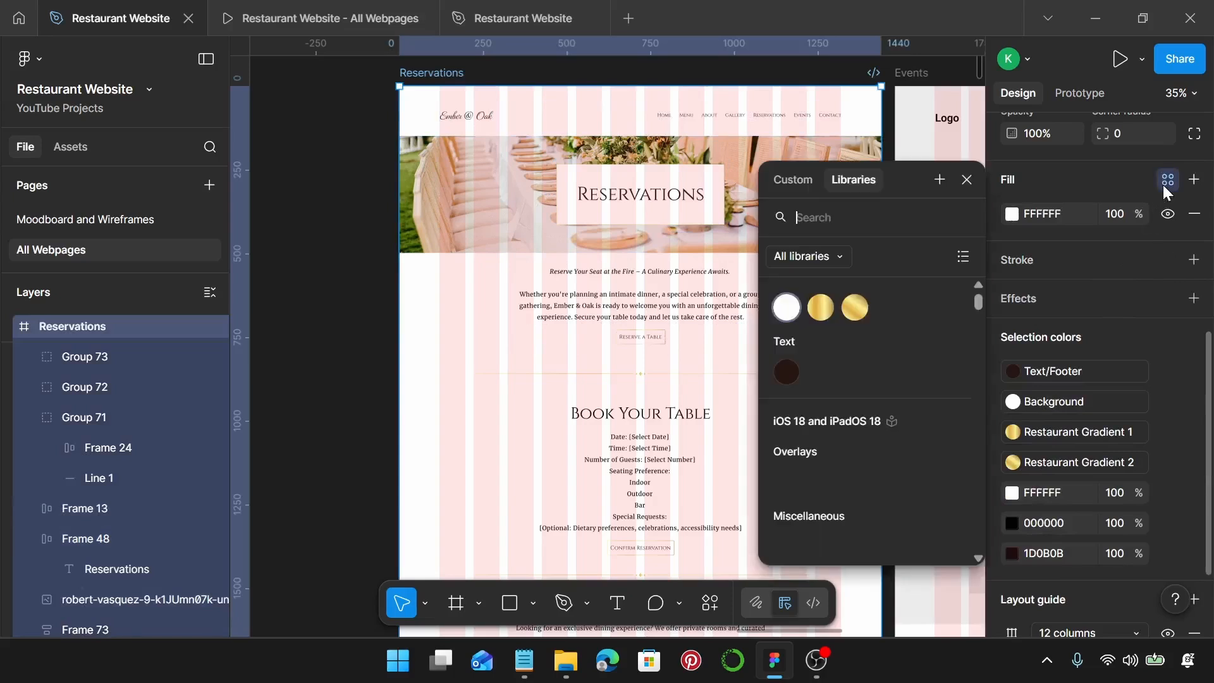
left_click(790, 317)
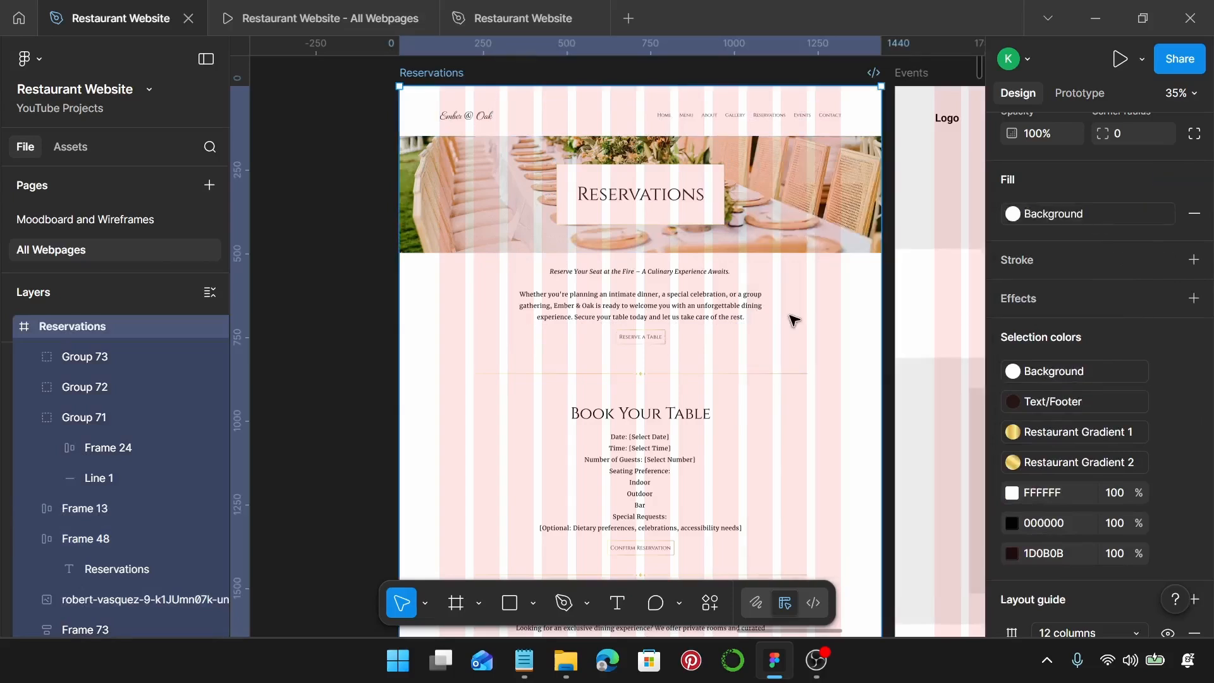
- Replace the black 000000 color in the intro section and the Book Your Table section with the Text/Footer color style
left_click(698, 283)
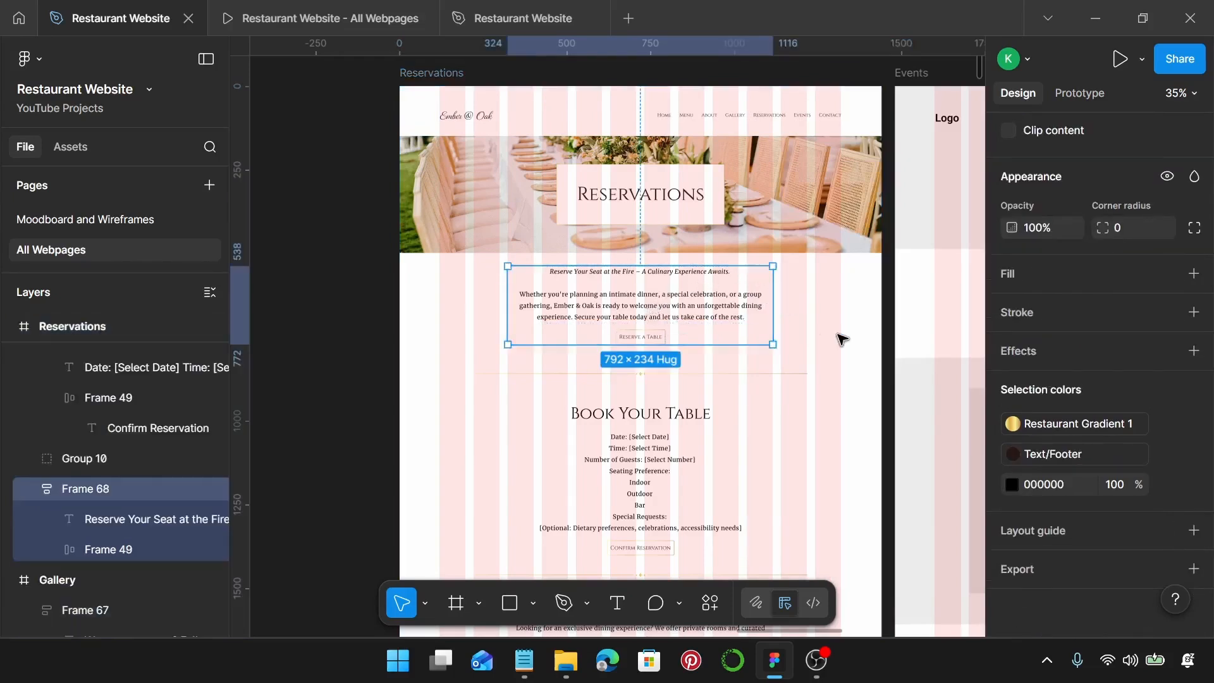
left_click(1170, 488)
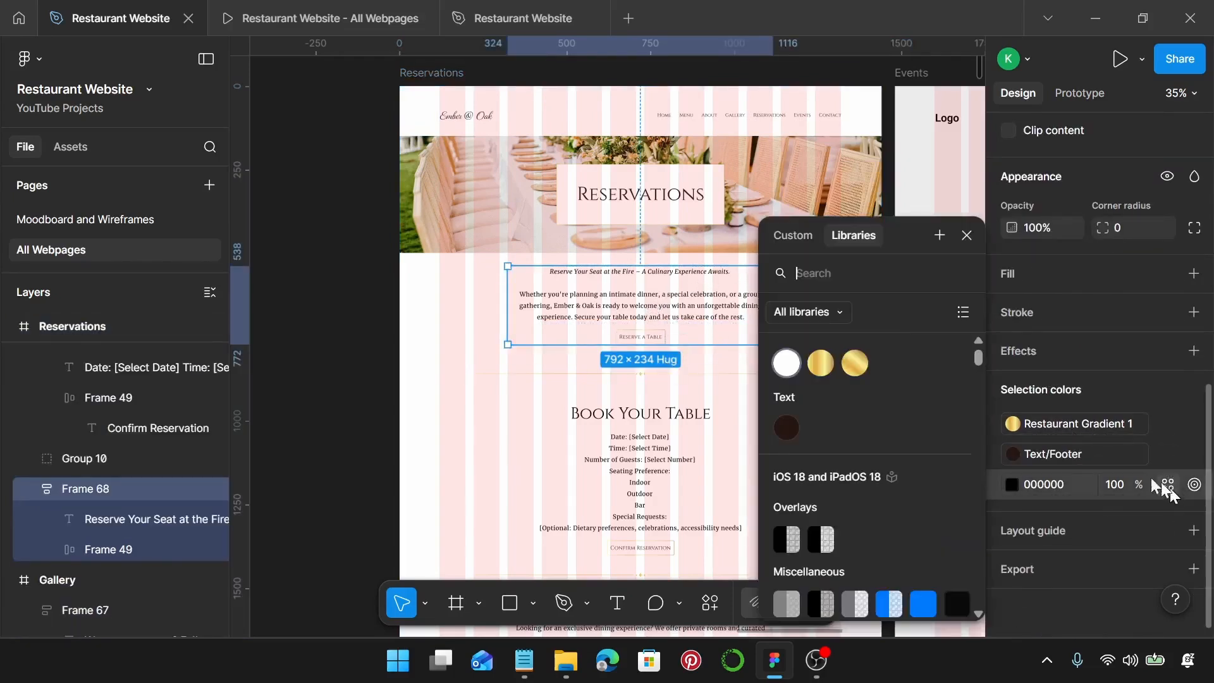
left_click(789, 432)
scroll(743, 398, "down", 2)
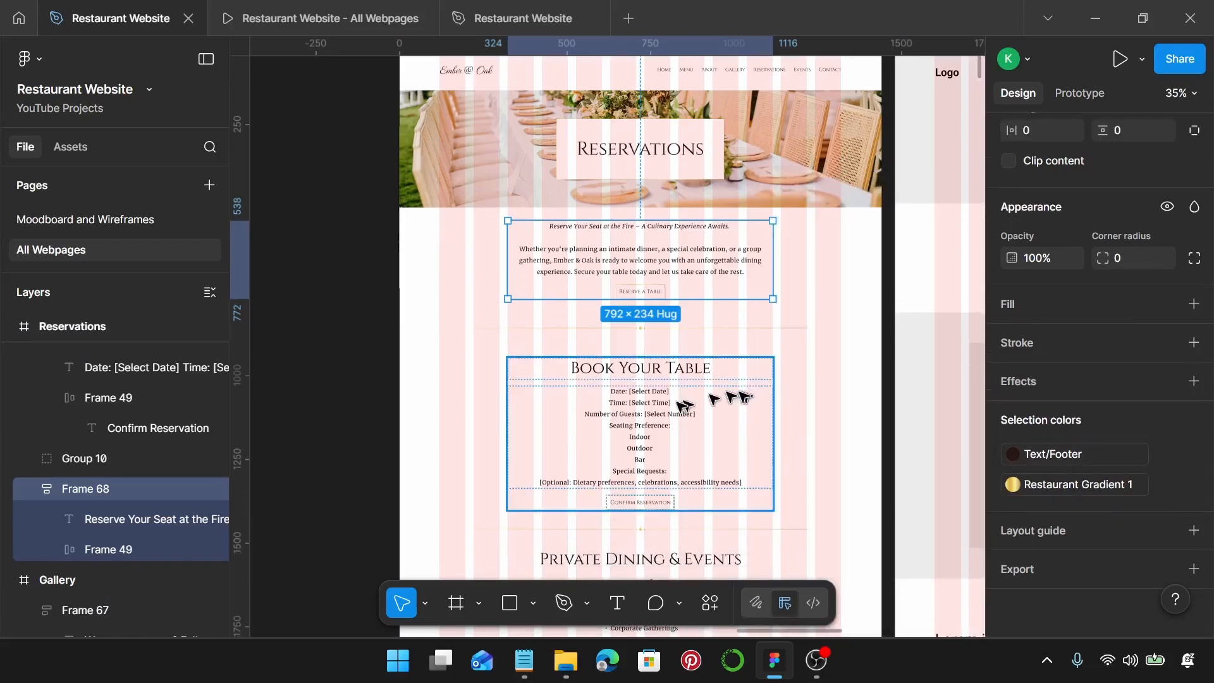
left_click(676, 410)
scroll(1171, 480, "down", 1)
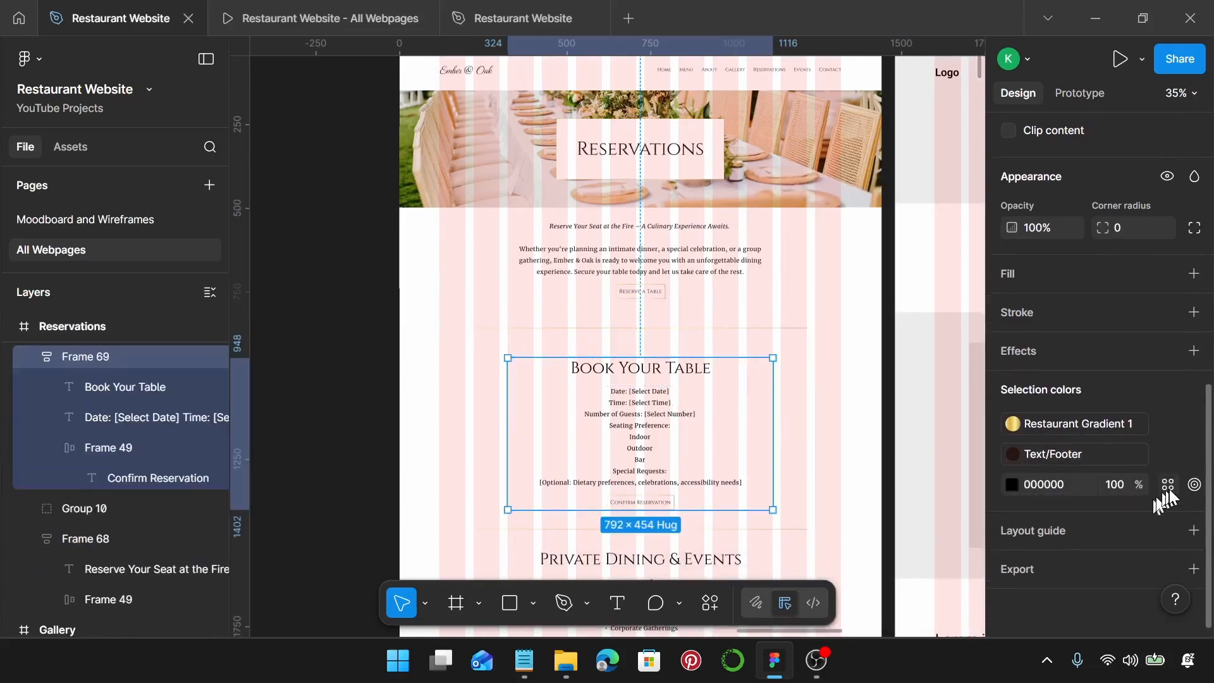
left_click(1168, 484)
left_click(787, 422)
scroll(778, 429, "down", 1)
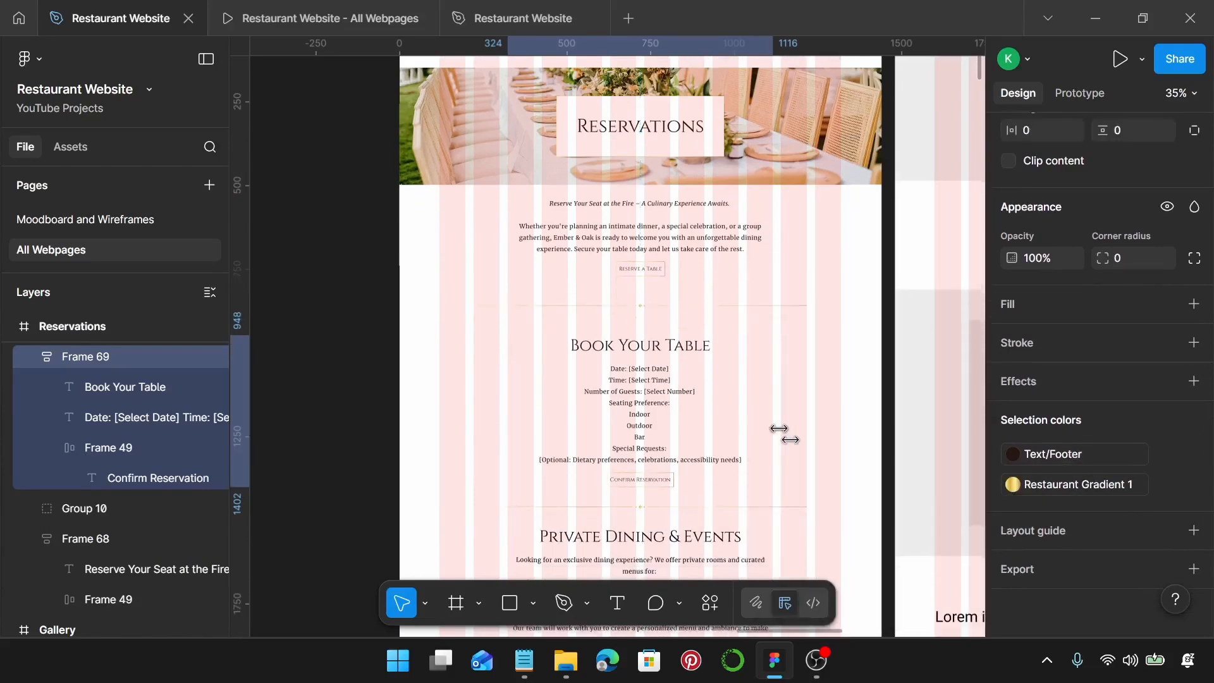
- Replace the black 000000 color in the Private Dining & Events and Reservation Policy sections with the Text/Footer color style
scroll(780, 429, "down", 10)
left_click(651, 333)
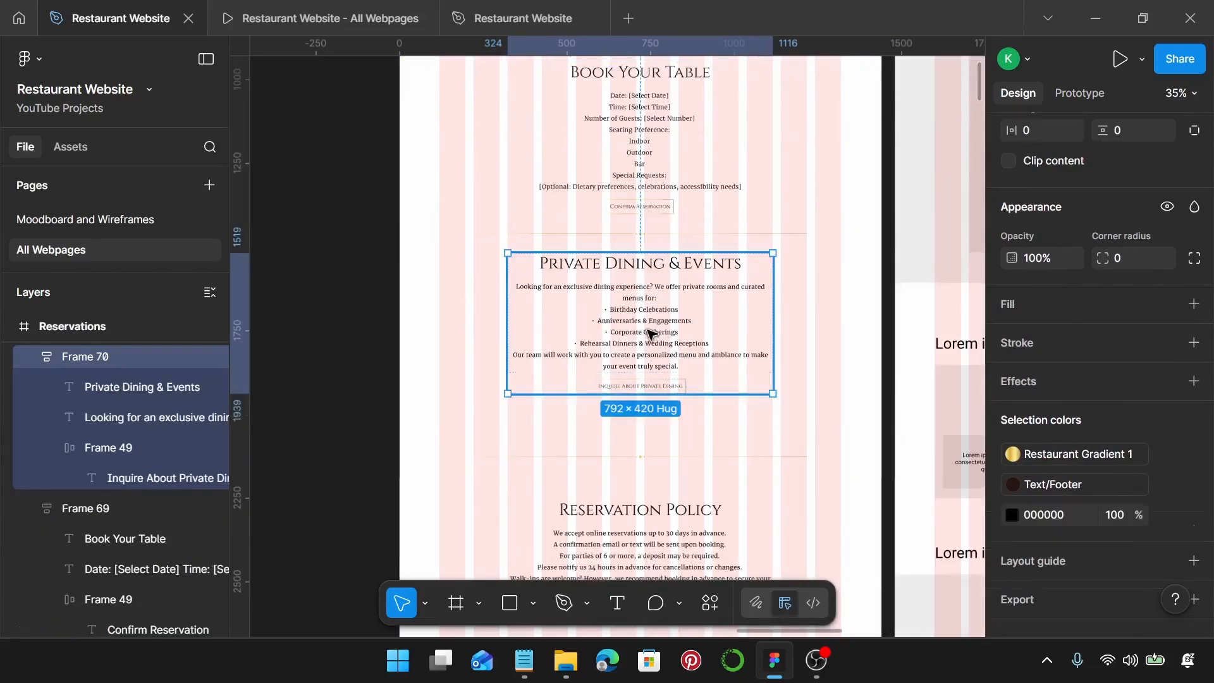
scroll(1171, 505, "down", 1)
left_click(1167, 485)
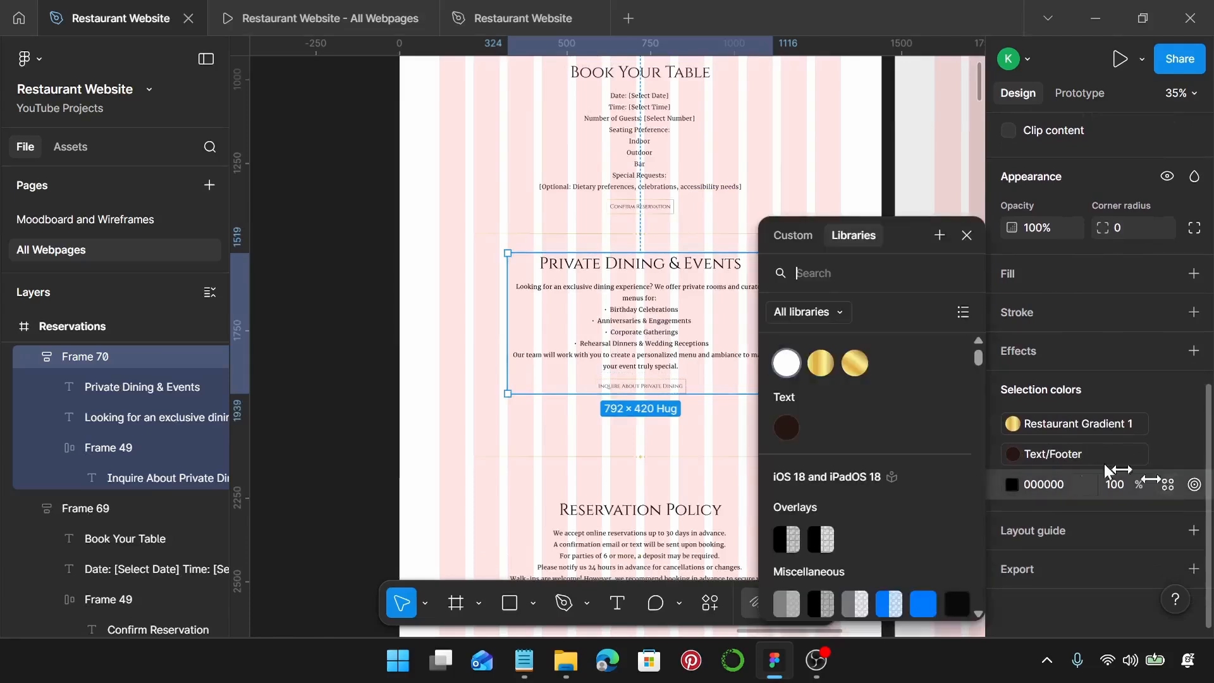
left_click(792, 422)
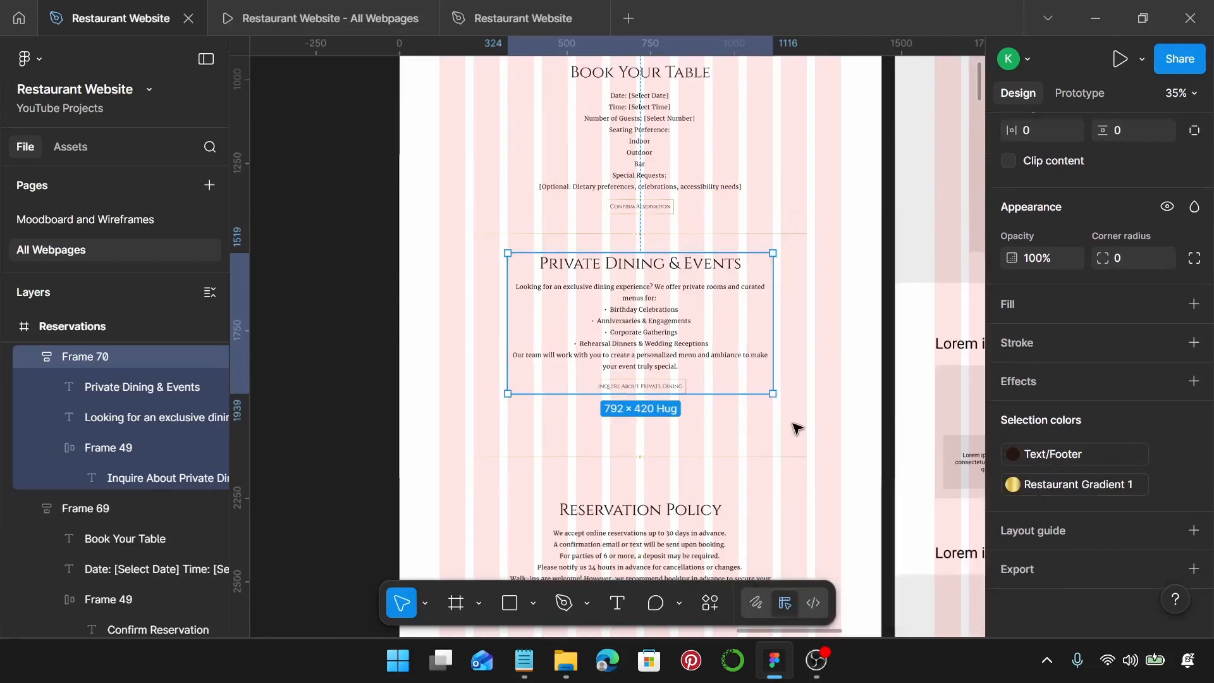
scroll(794, 425, "down", 8)
left_click(655, 340)
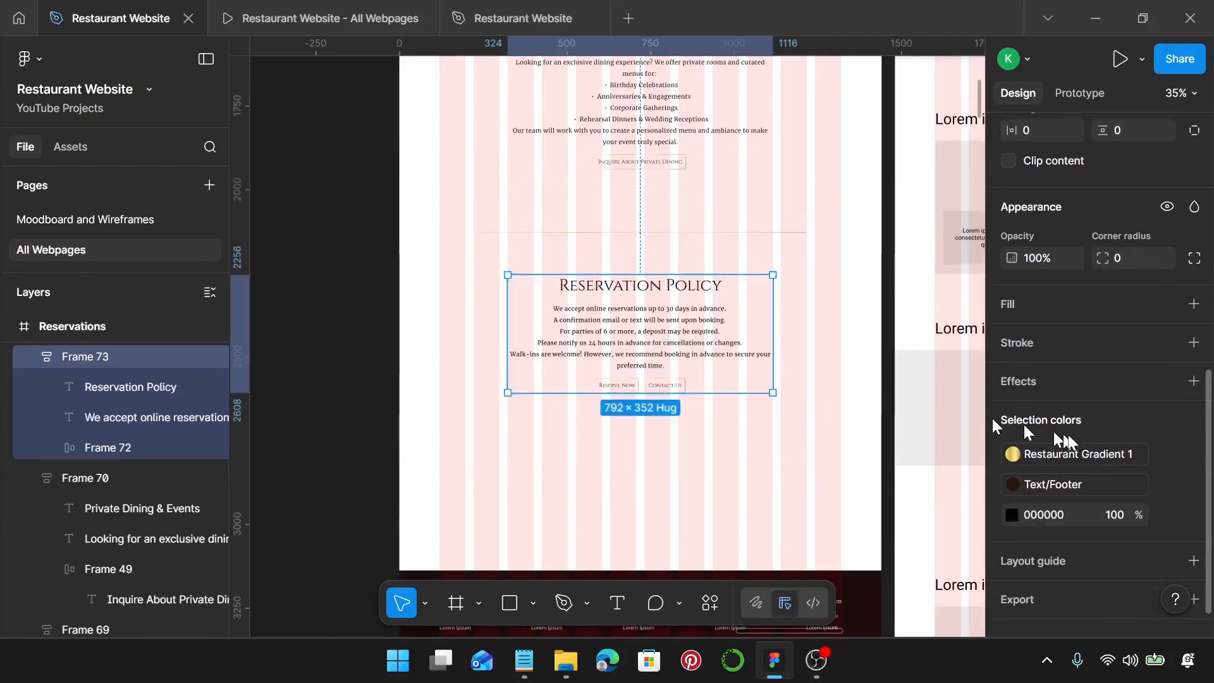
scroll(1189, 481, "down", 1)
left_click(1168, 484)
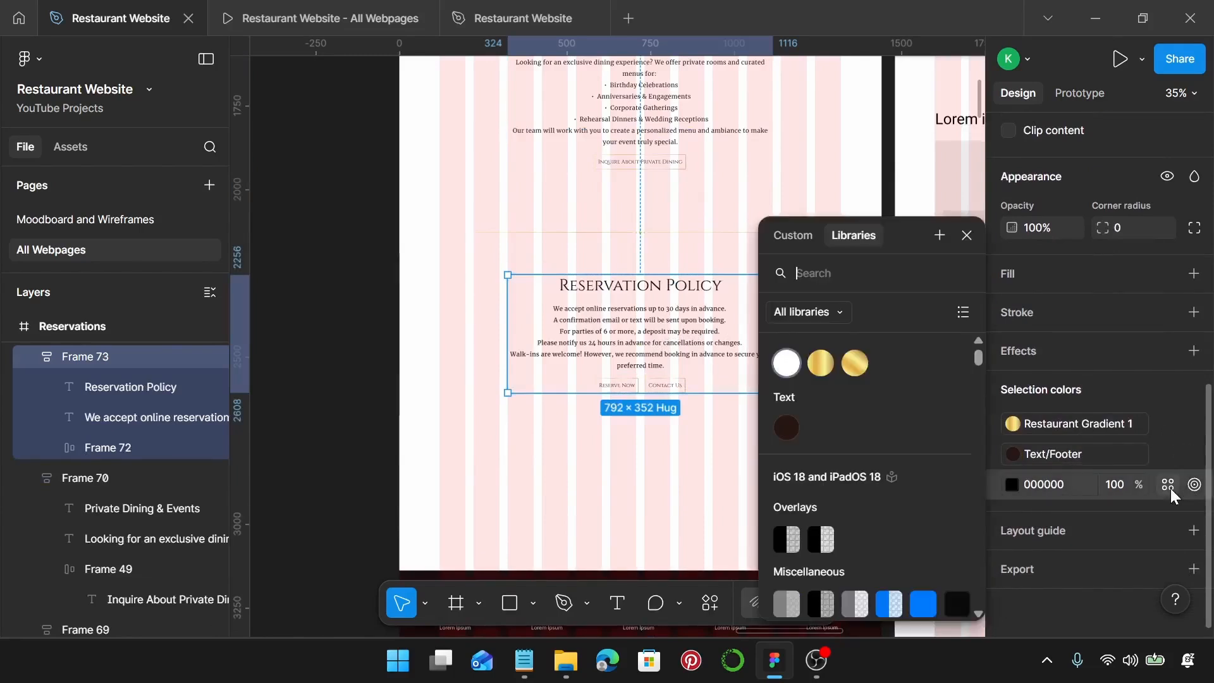
left_click(790, 433)
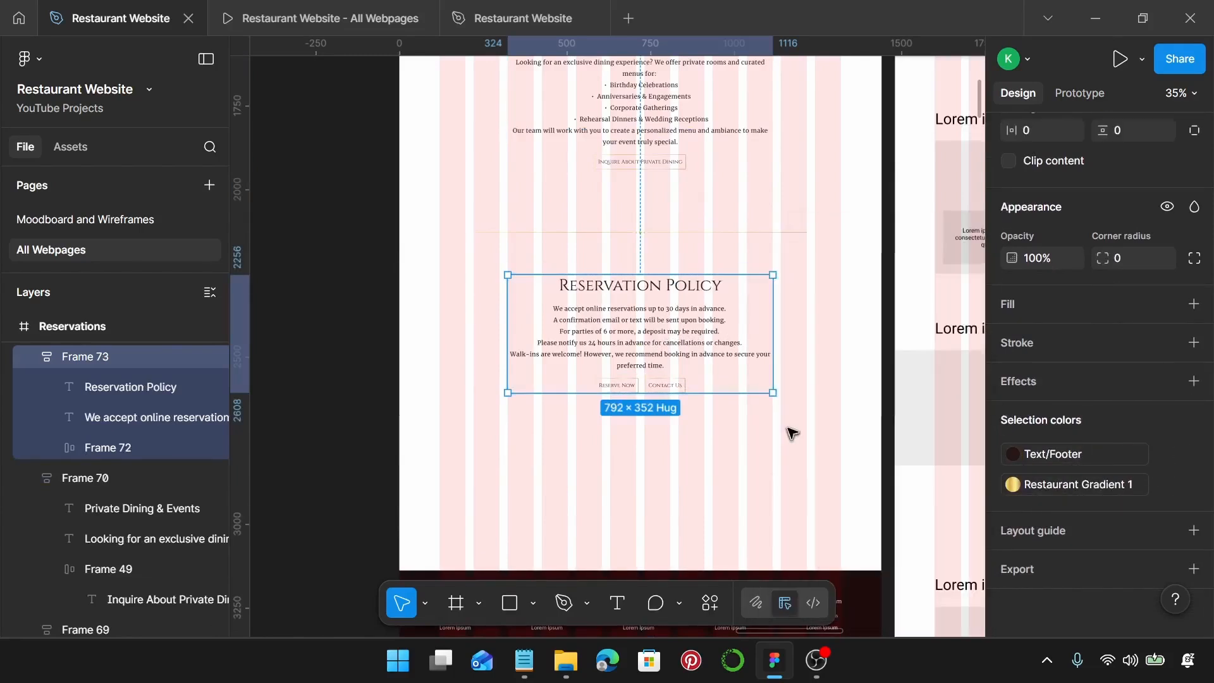
- Copy the finished footer from the Gallery page and paste it to replace the placeholder footer on the Reservations page
scroll(791, 434, "down", 4)
scroll(711, 463, "down", 3)
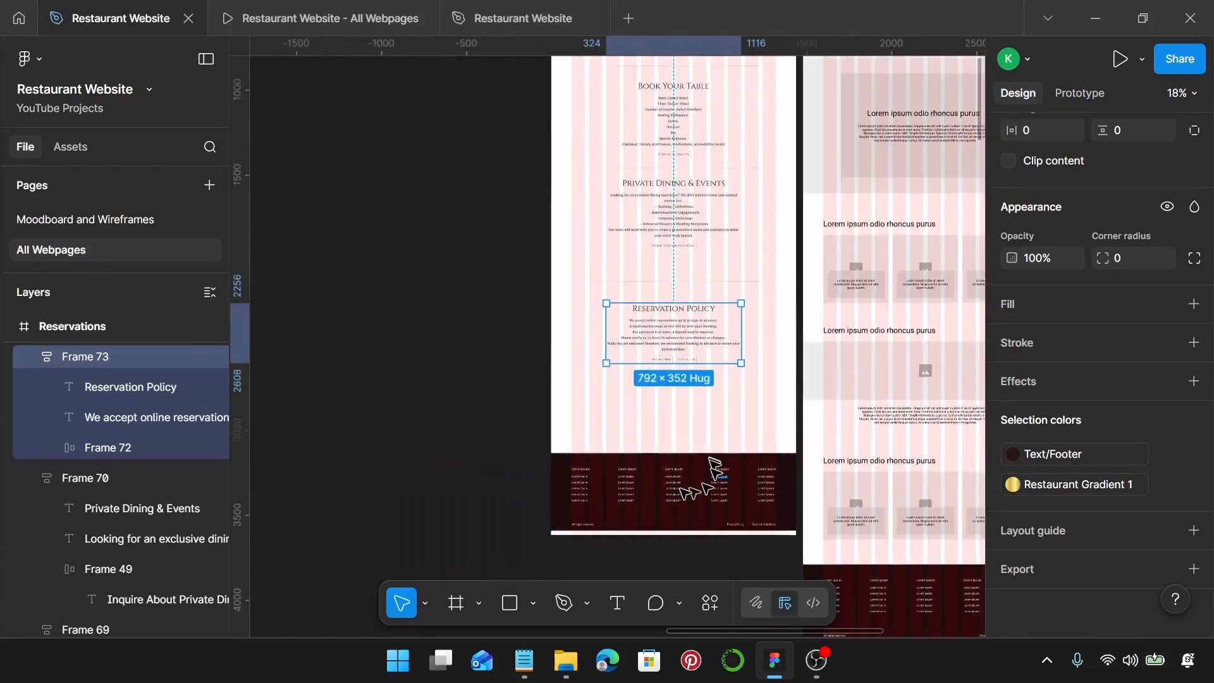
scroll(660, 463, "down", 3)
scroll(661, 452, "down", 5)
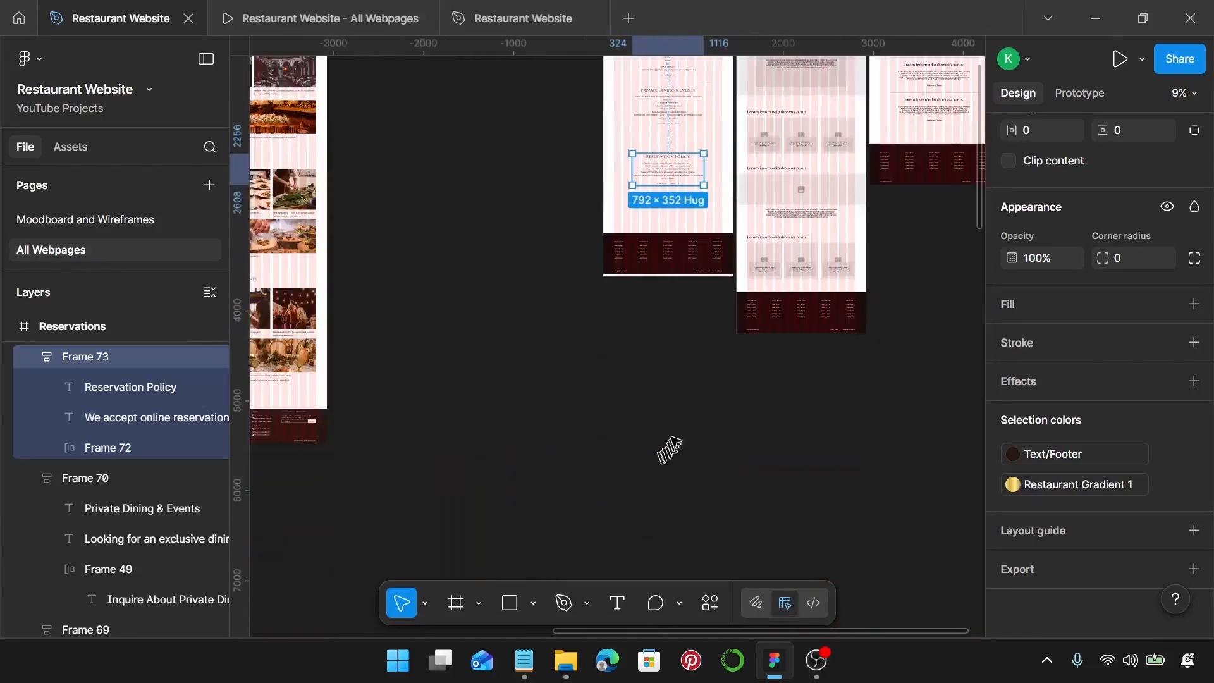
scroll(658, 404, "left", 3)
left_click(407, 438)
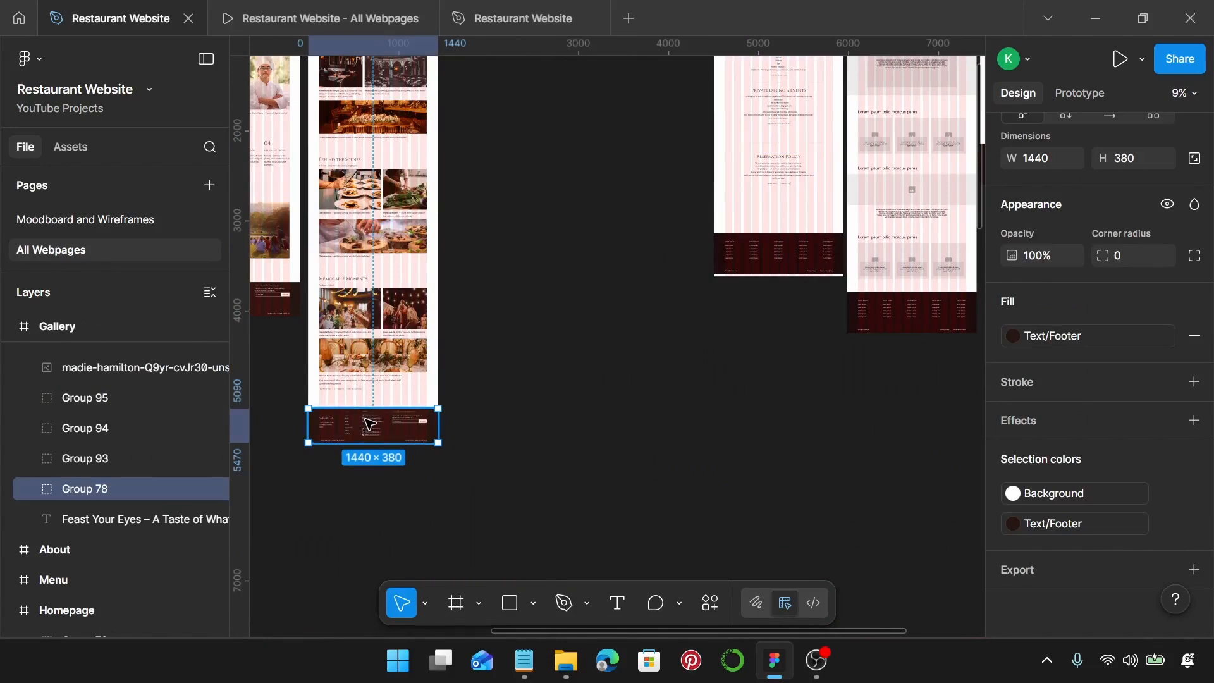
left_click(827, 267)
key("ctrl+shift+r")
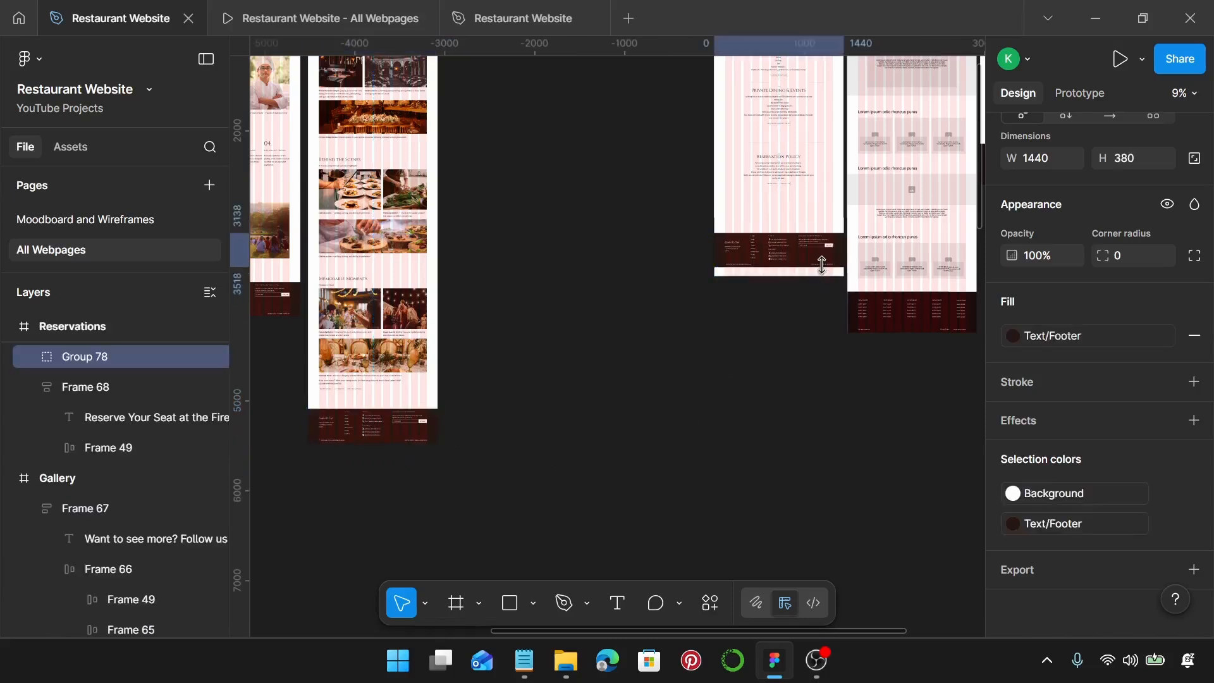
- Set the vertical spacing between the Reservations hero image and the intro text section to 60
scroll(817, 261, "up", 10)
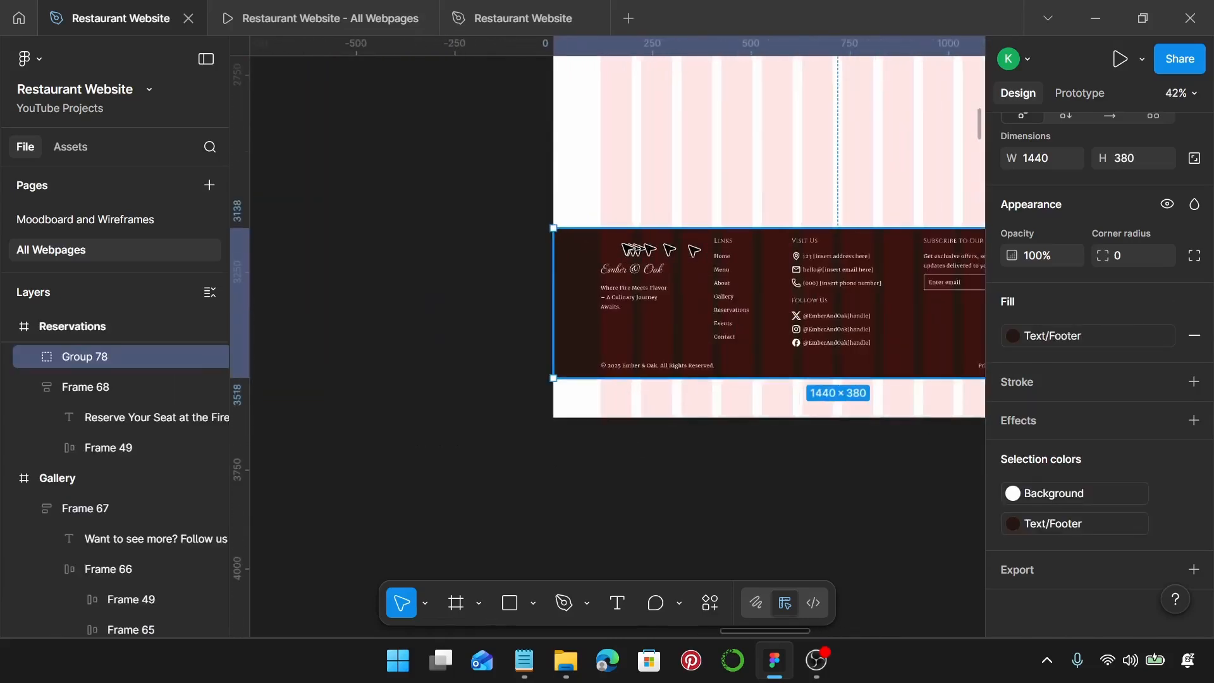
scroll(543, 221, "down", 8)
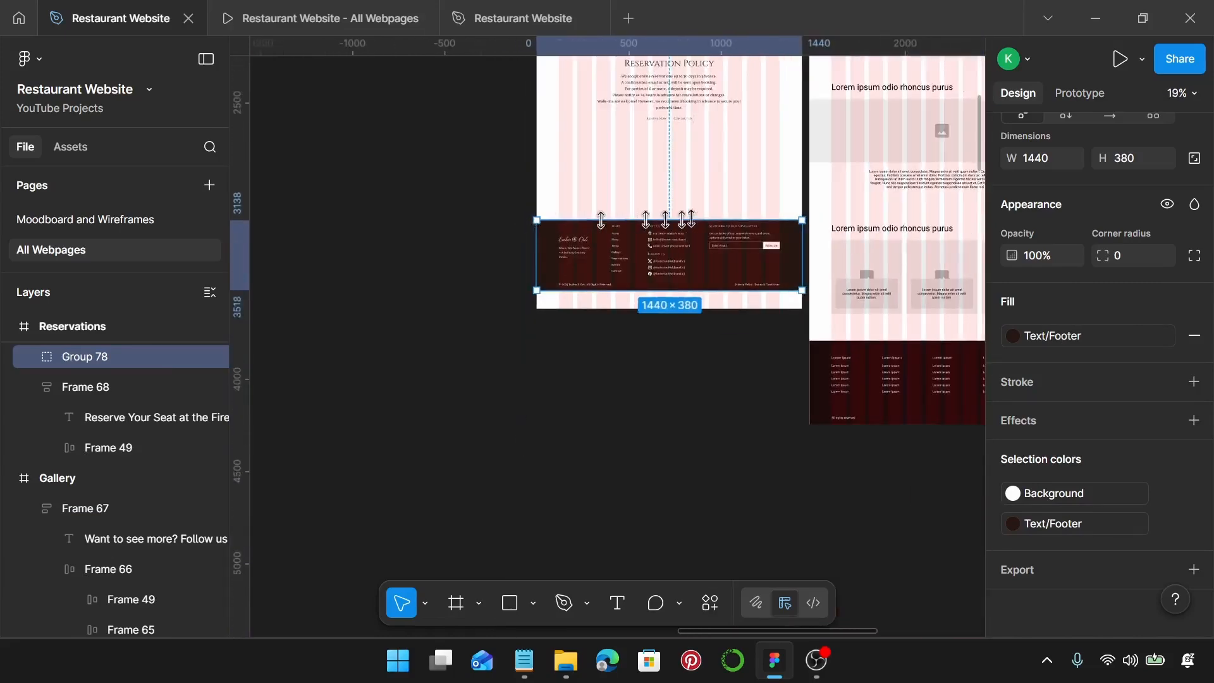
scroll(706, 218, "up", 5)
scroll(702, 215, "up", 5)
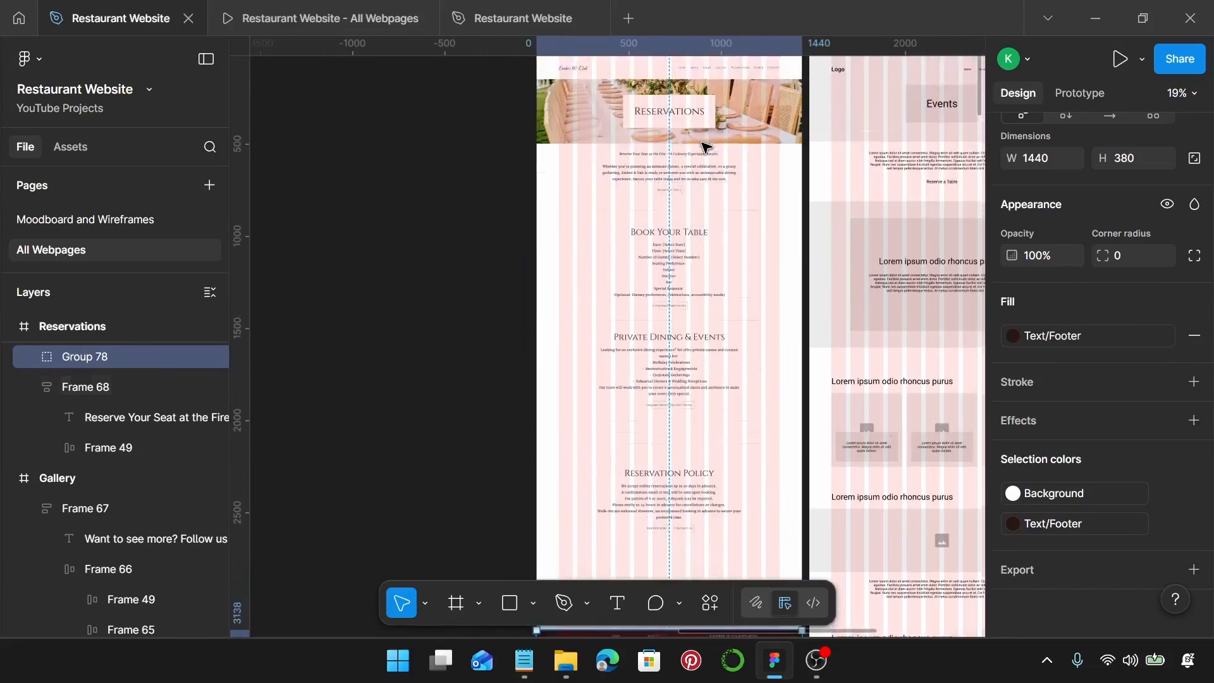
scroll(703, 149, "up", 1)
scroll(702, 151, "up", 4)
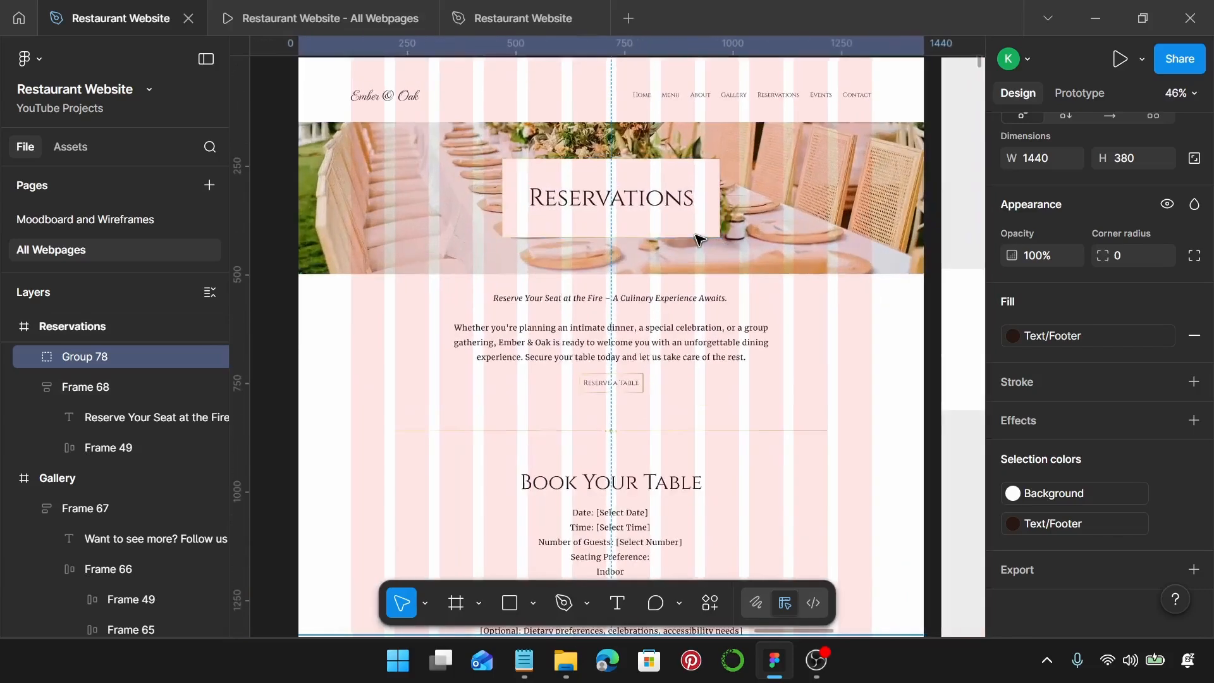
double_click(782, 258)
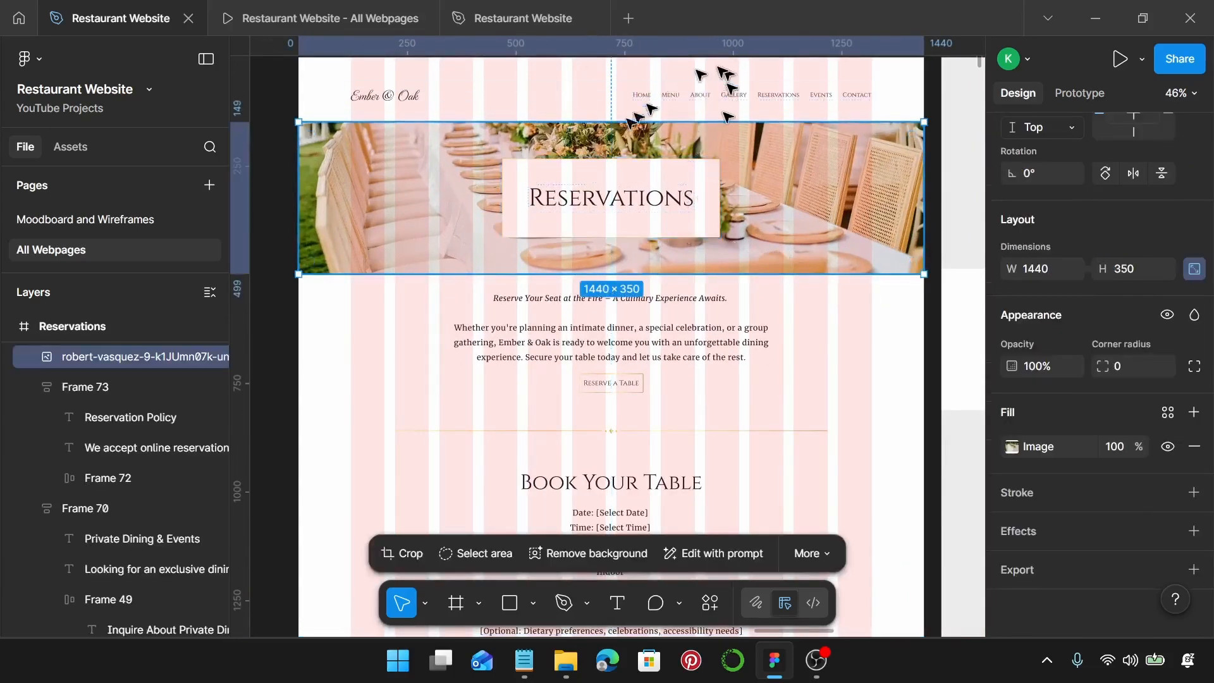
scroll(652, 174, "down", 2)
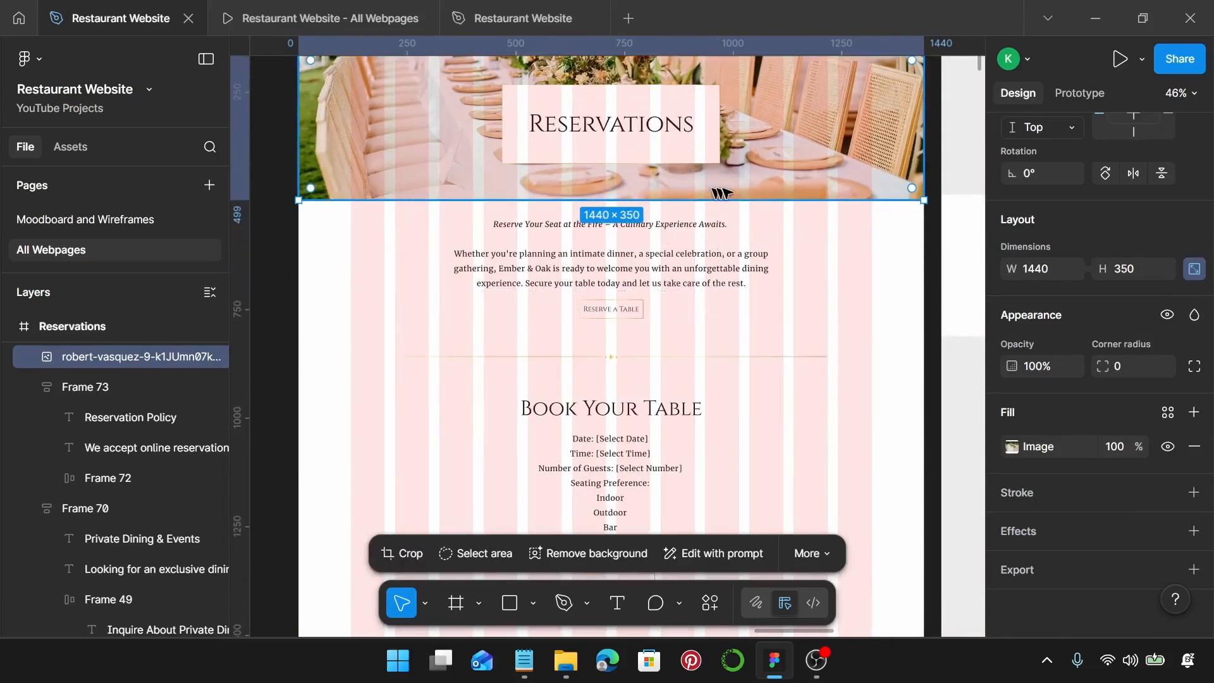
left_click(640, 267)
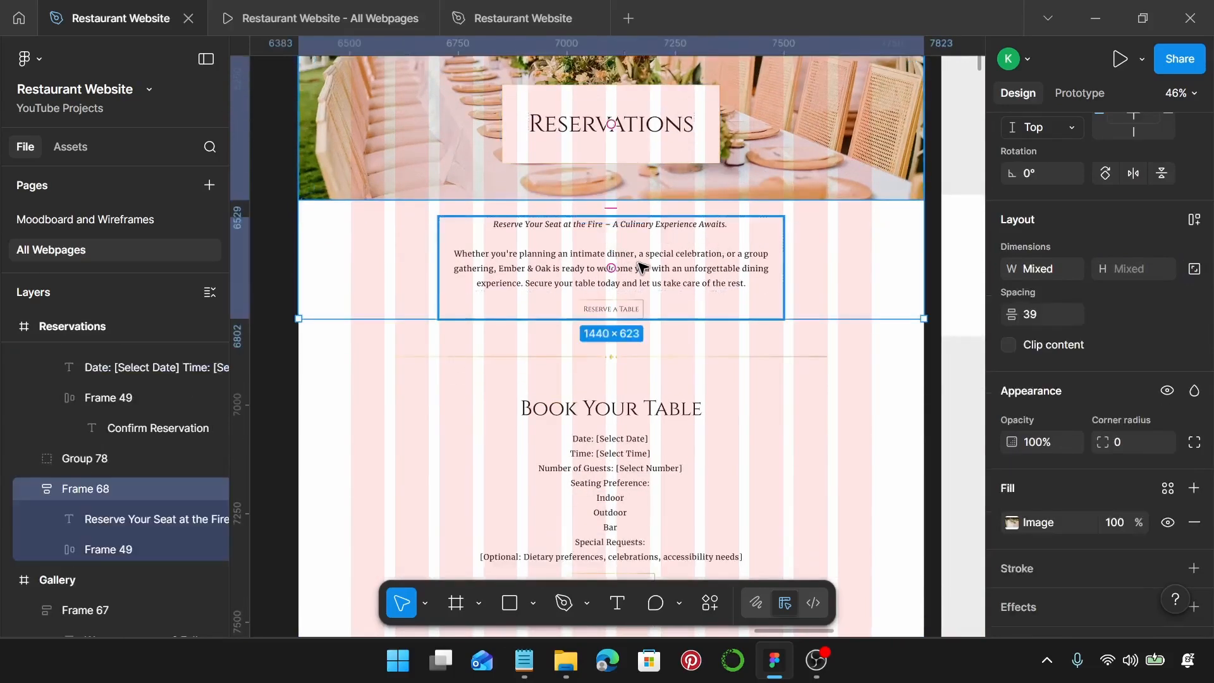
left_click(1066, 309)
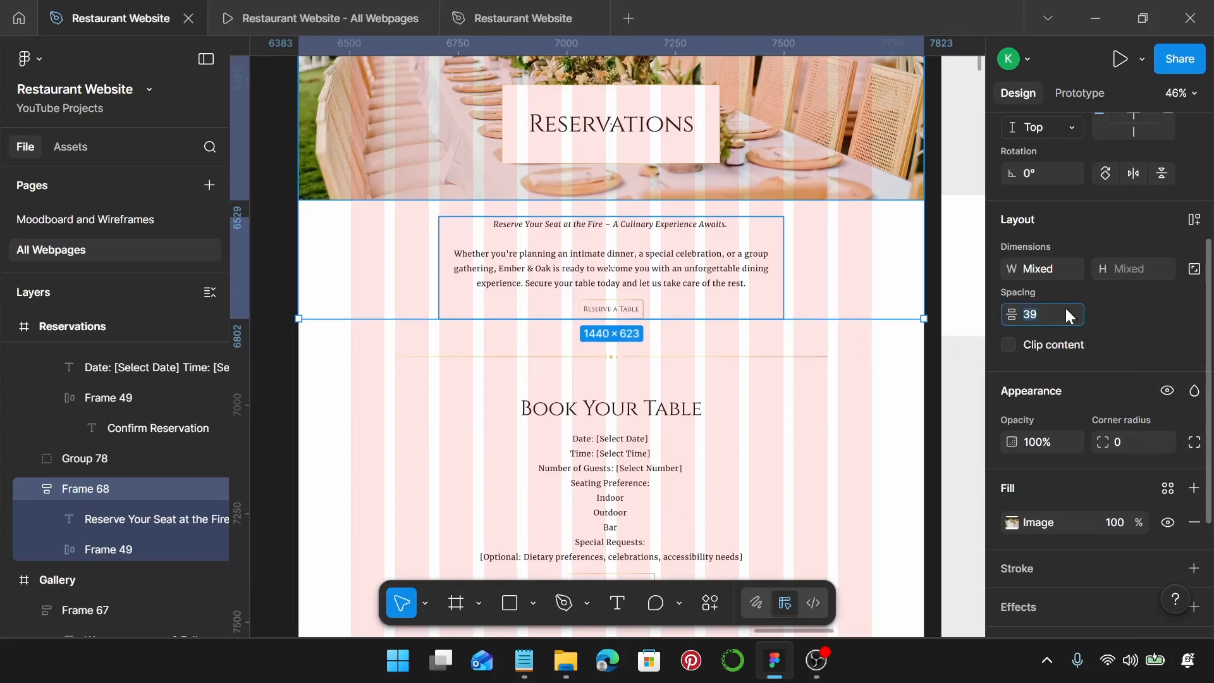
key("Return")
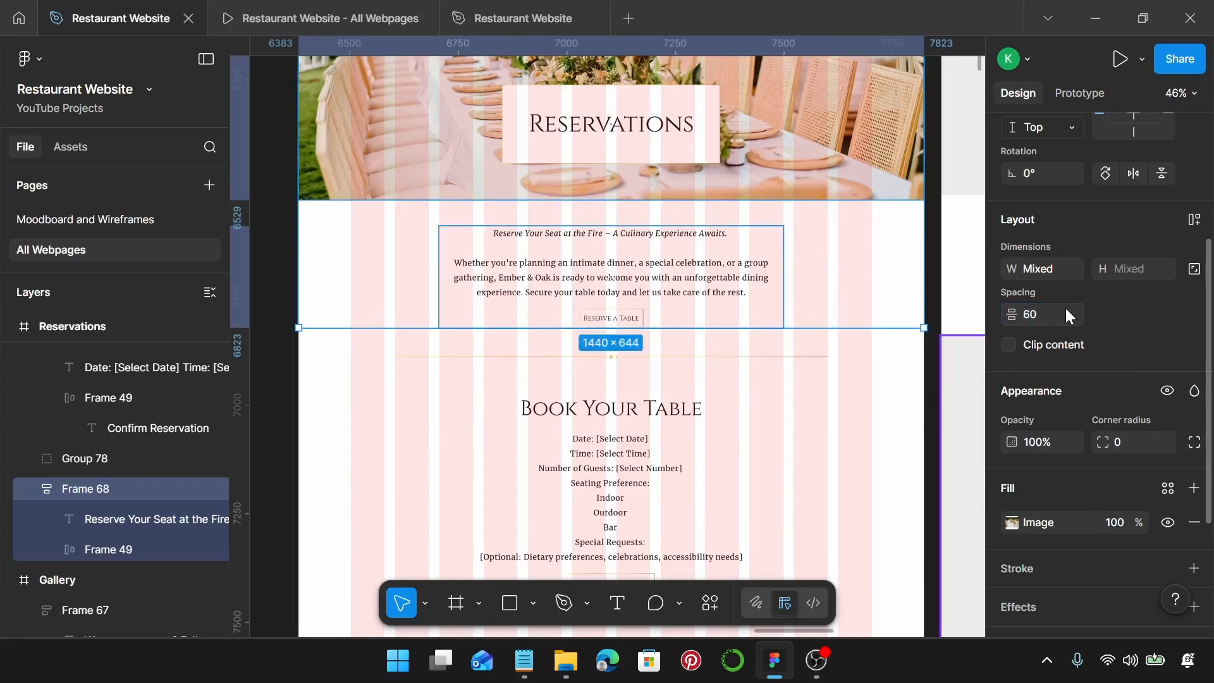
- Set a uniform vertical spacing of 85 between the intro, Book Your Table, Private Dining & Events and Reservation Policy sections and their three dividers
scroll(911, 322, "down", 3)
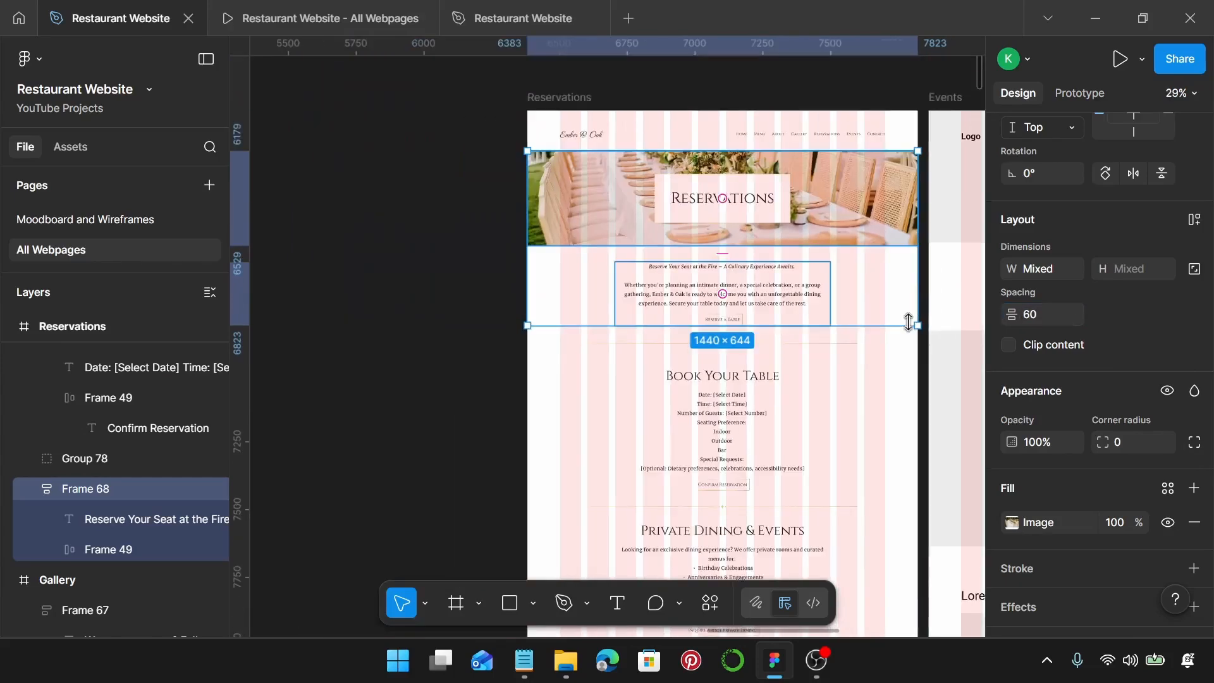
scroll(909, 323, "down", 3)
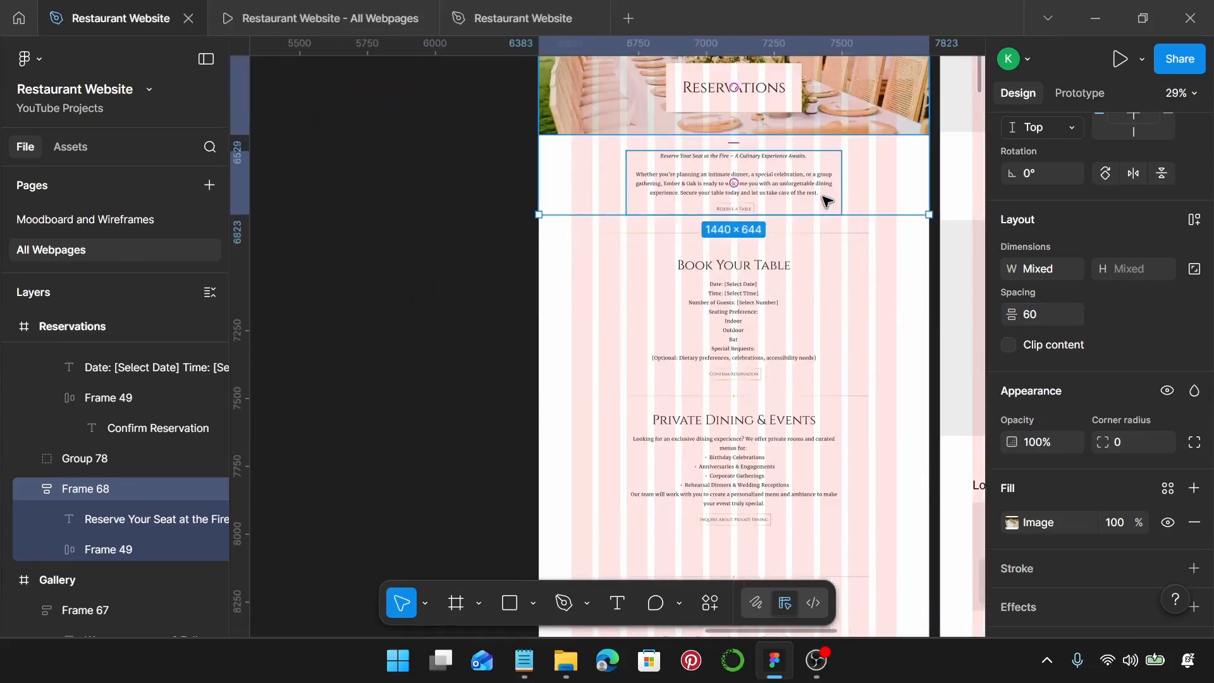
left_click(800, 191)
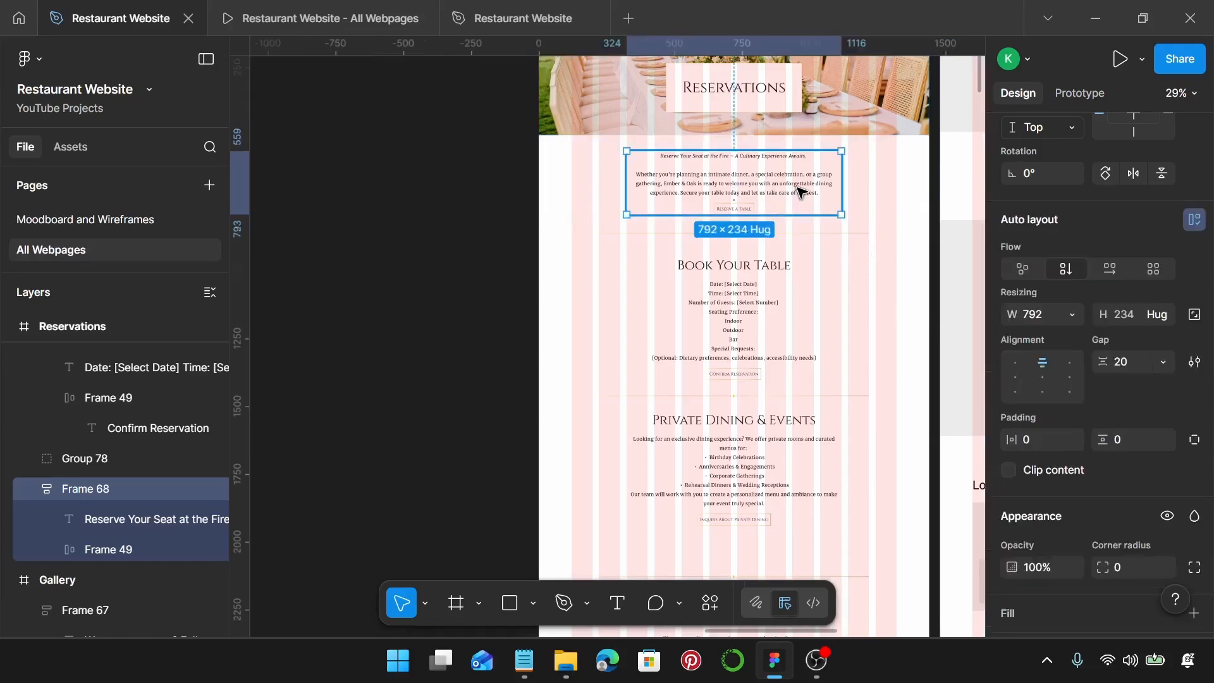
left_click(822, 234)
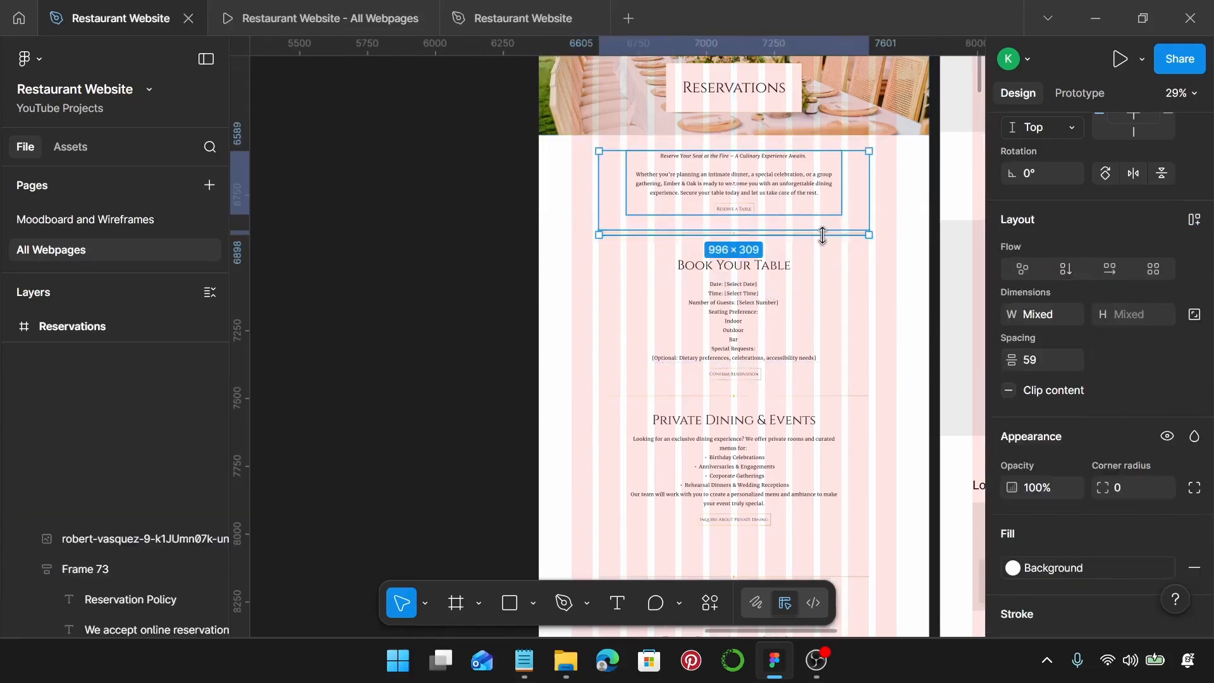
left_click(719, 314, "shift")
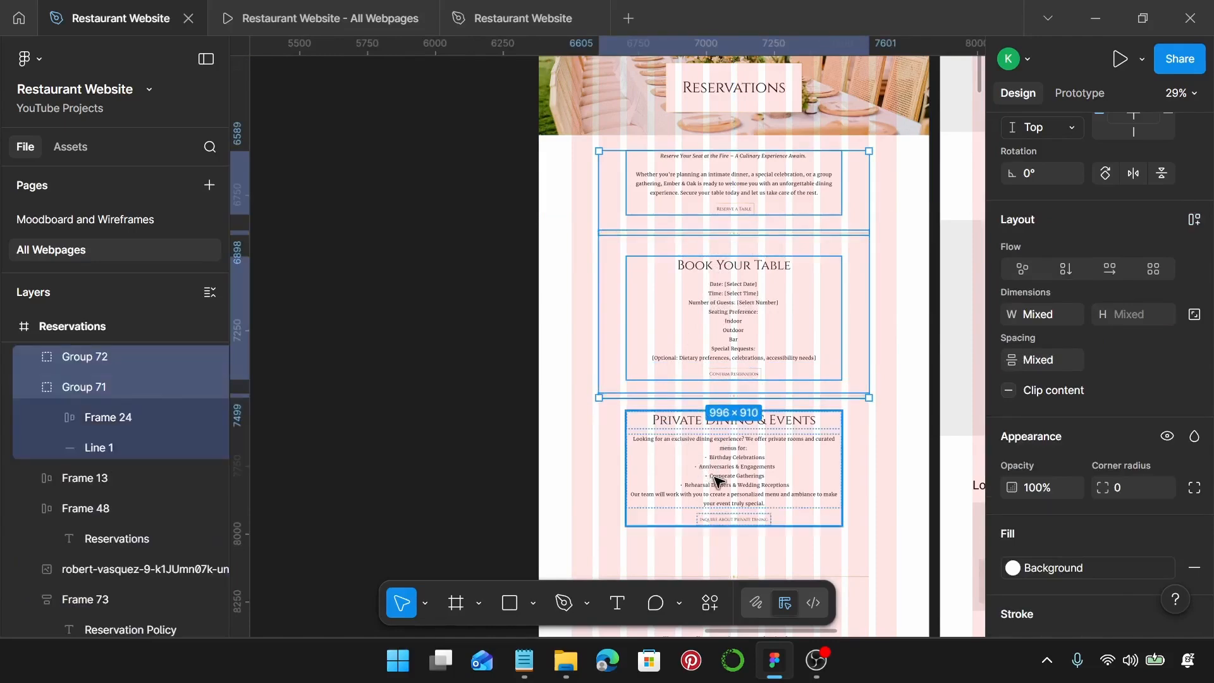
left_click(718, 466, "shift")
scroll(748, 439, "down", 3)
left_click(733, 351, "shift")
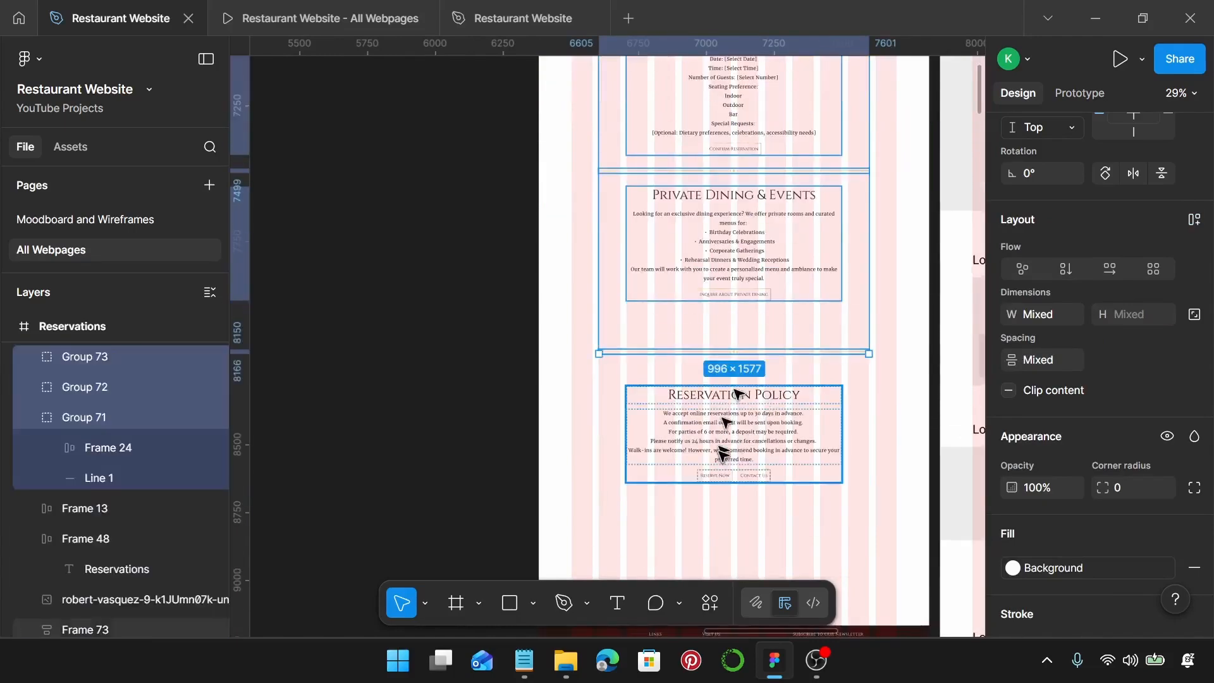
left_click(721, 456, "shift")
scroll(722, 455, "down", 3)
scroll(722, 456, "up", 2)
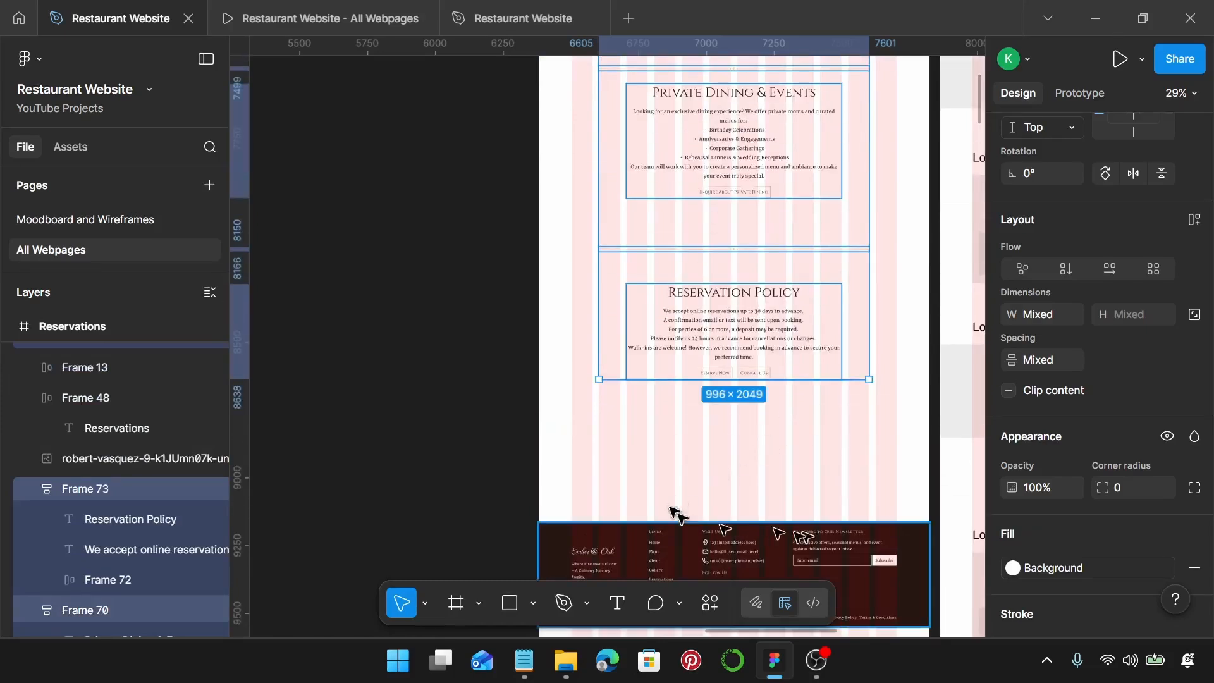
scroll(791, 487, "up", 2)
scroll(824, 451, "up", 3)
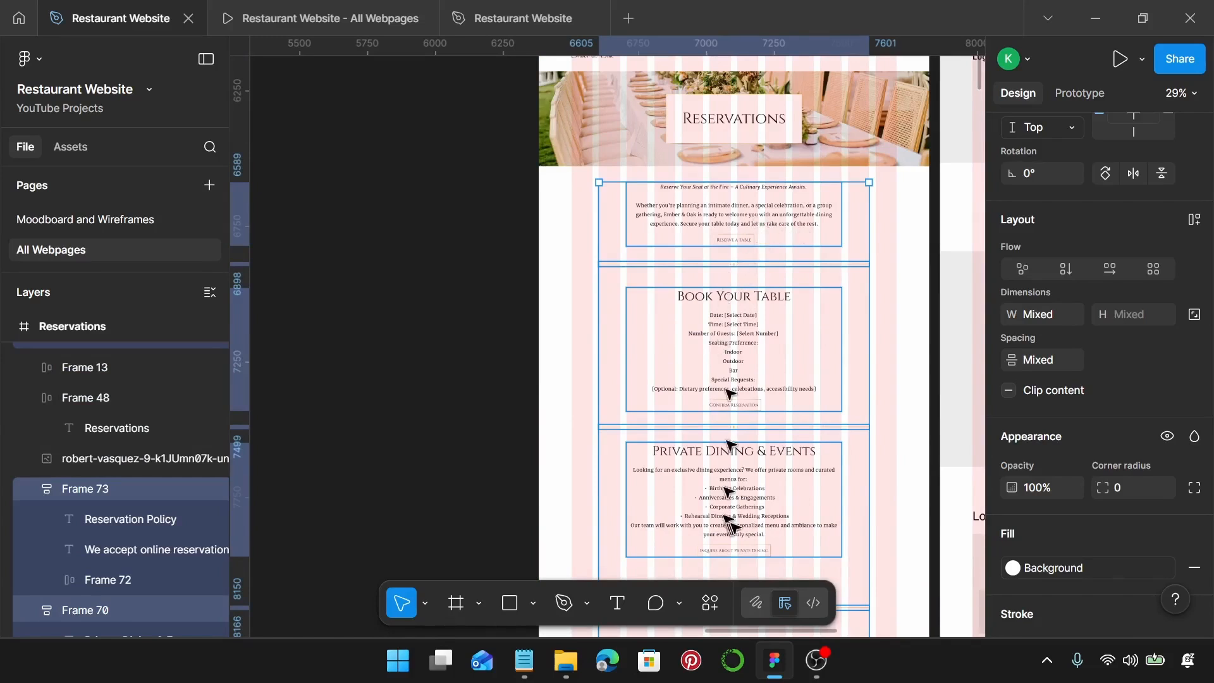
scroll(771, 490, "down", 1)
scroll(781, 452, "down", 1)
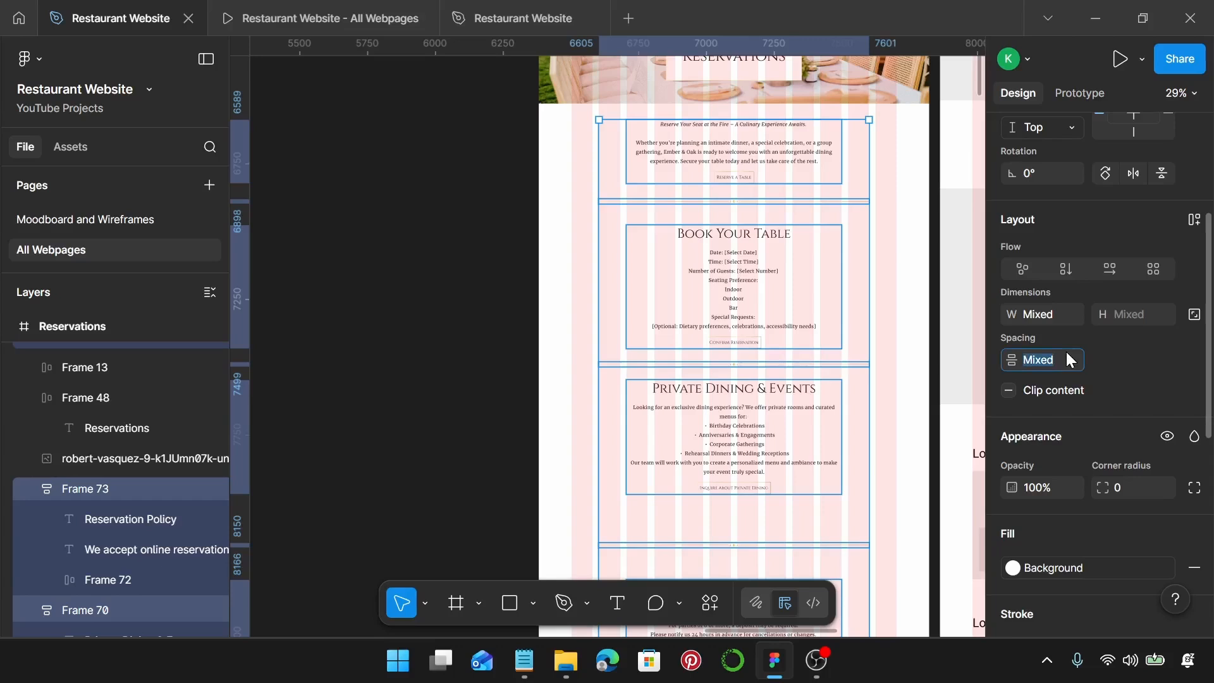
key("Return")
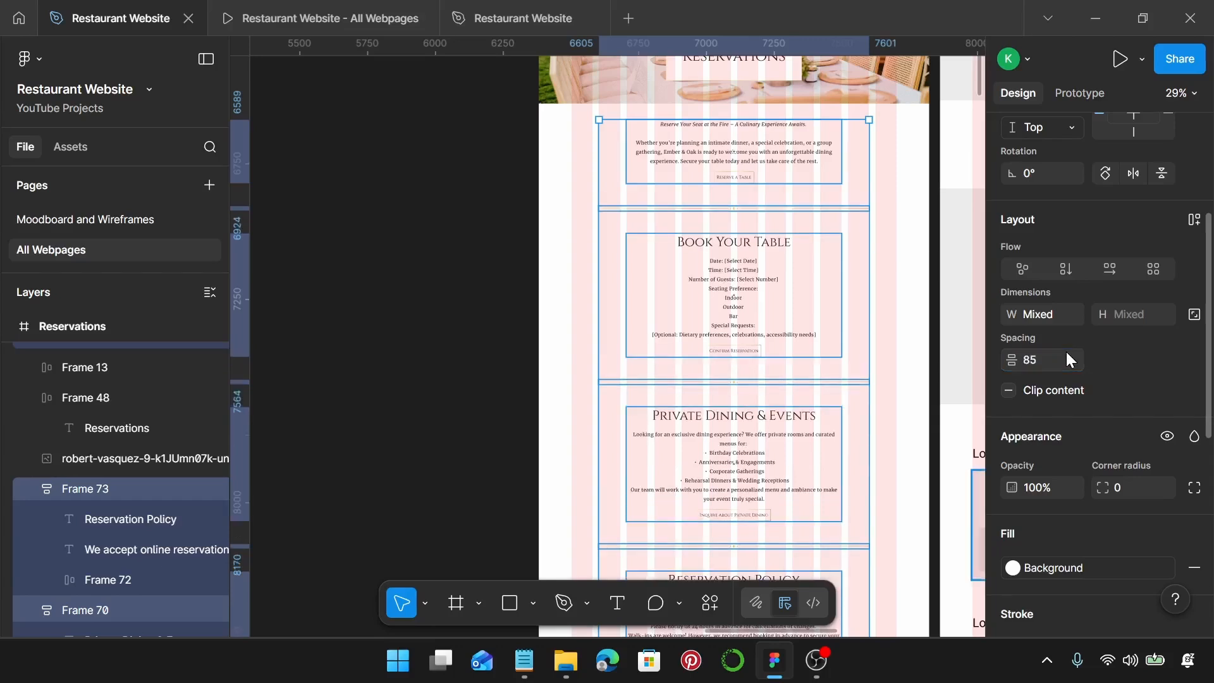
scroll(784, 415, "down", 10)
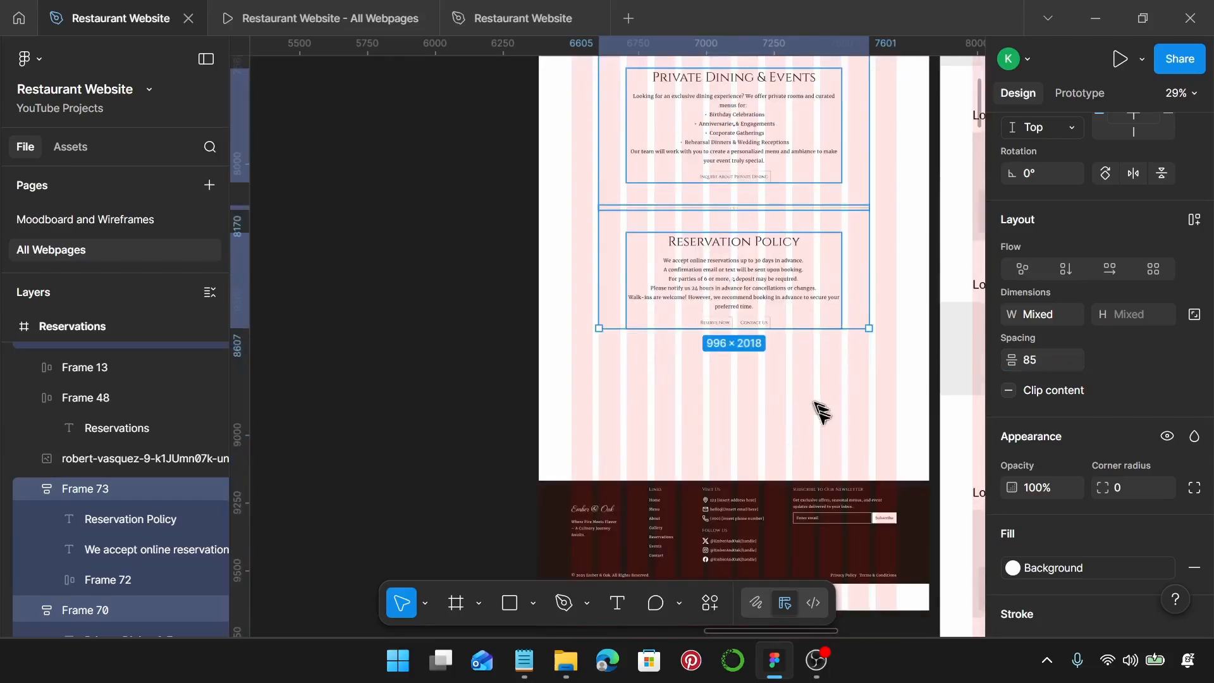
- Set the vertical spacing between the Reservation Policy section and the footer to 200
left_click(761, 279)
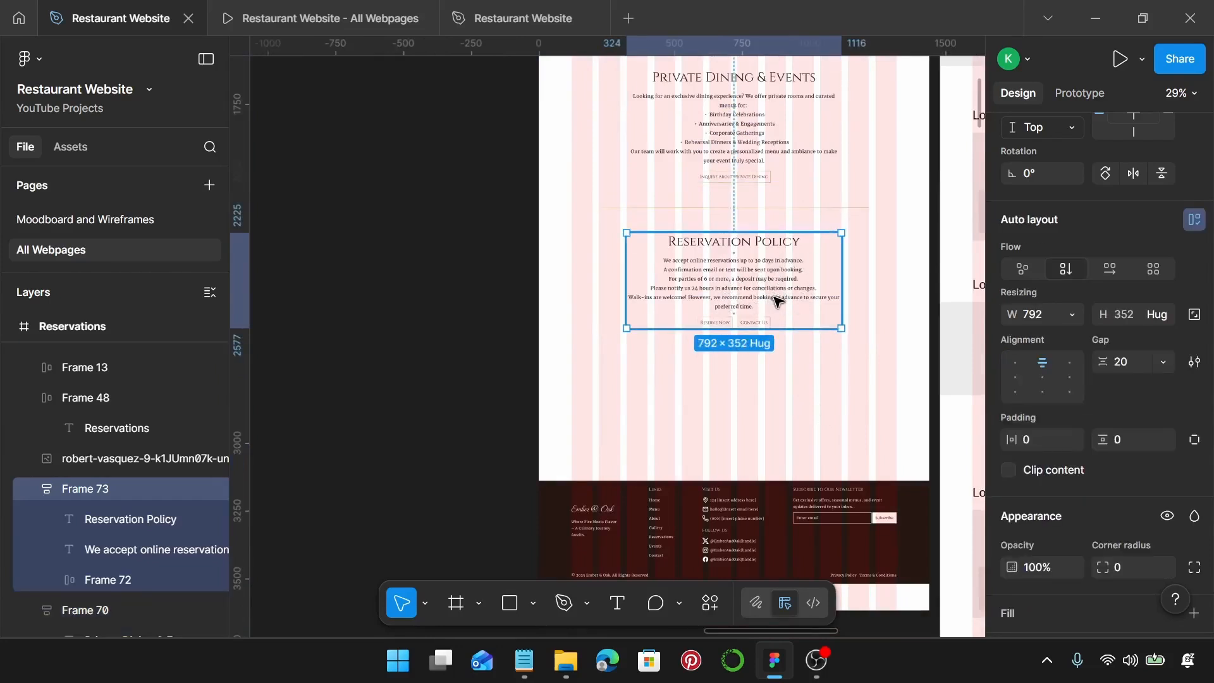
left_click(762, 546, "shift")
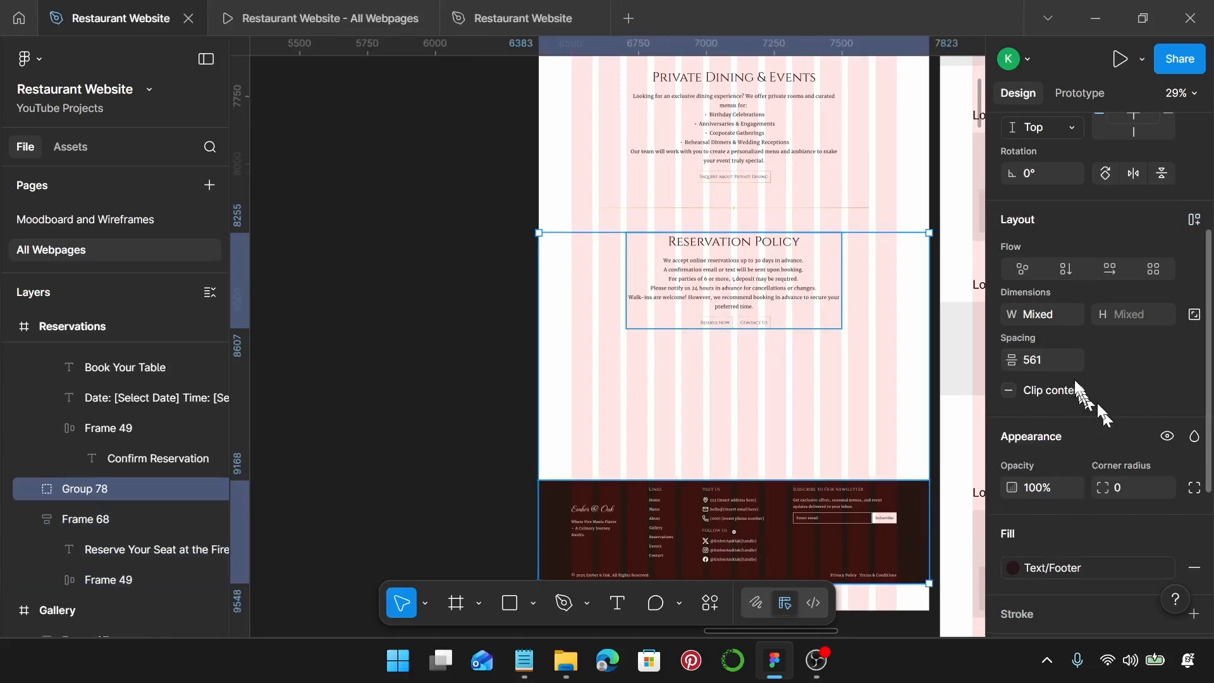
type("200")
key("Return")
- Shorten the Reservations frame to a height of 3157 so that it ends exactly at the footer's lower edge
scroll(833, 430, "down", 4)
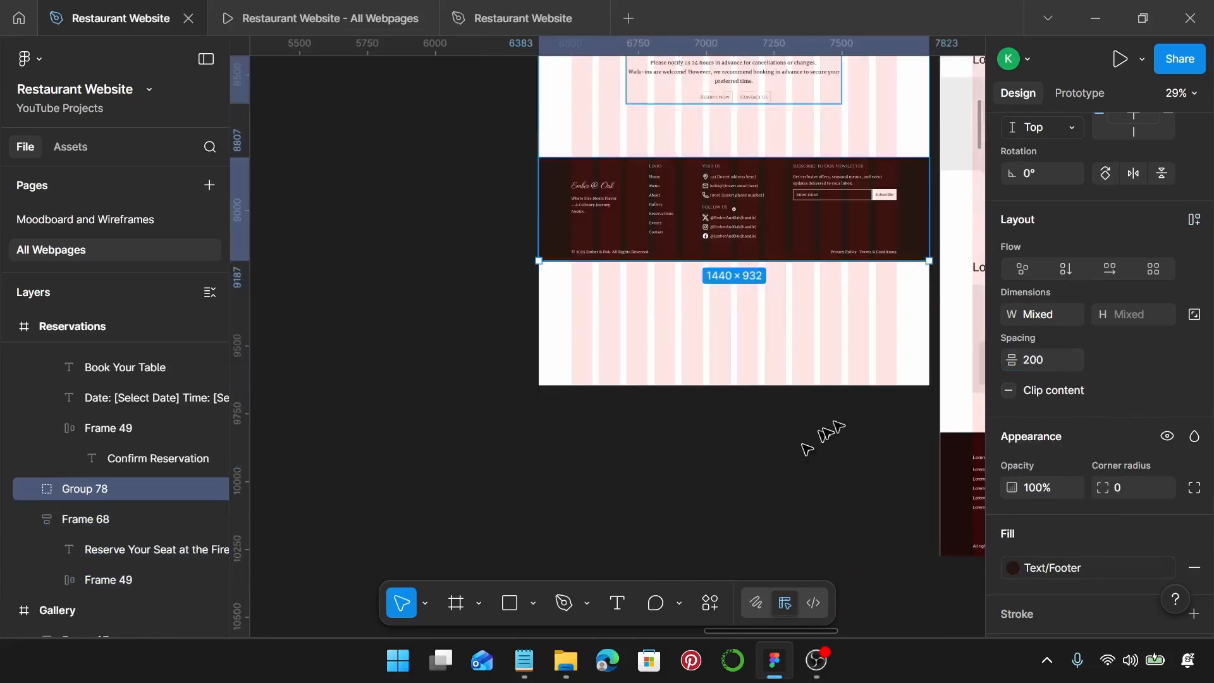
right_click(869, 345)
left_click(788, 352)
left_click_drag(779, 389, 788, 270)
scroll(790, 268, "up", 6)
scroll(793, 266, "up", 4)
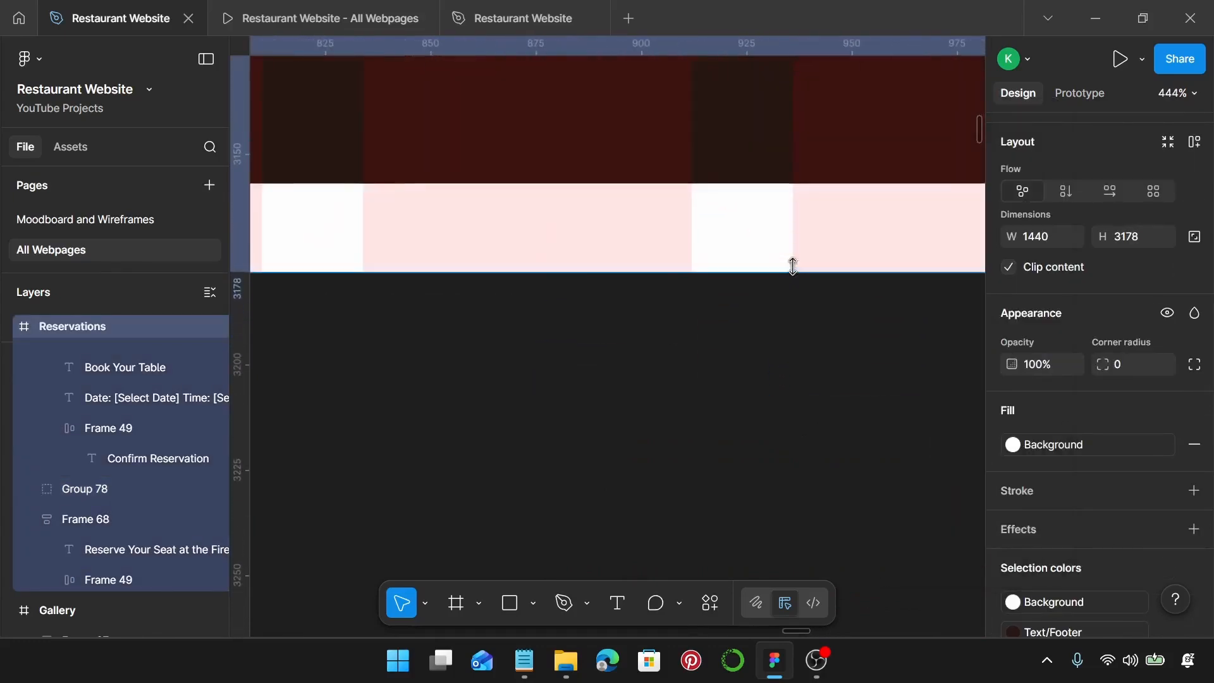
left_click_drag(793, 269, 803, 184)
scroll(802, 187, "up", 3)
scroll(803, 187, "up", 3)
scroll(803, 182, "down", 3)
scroll(803, 182, "down", 15)
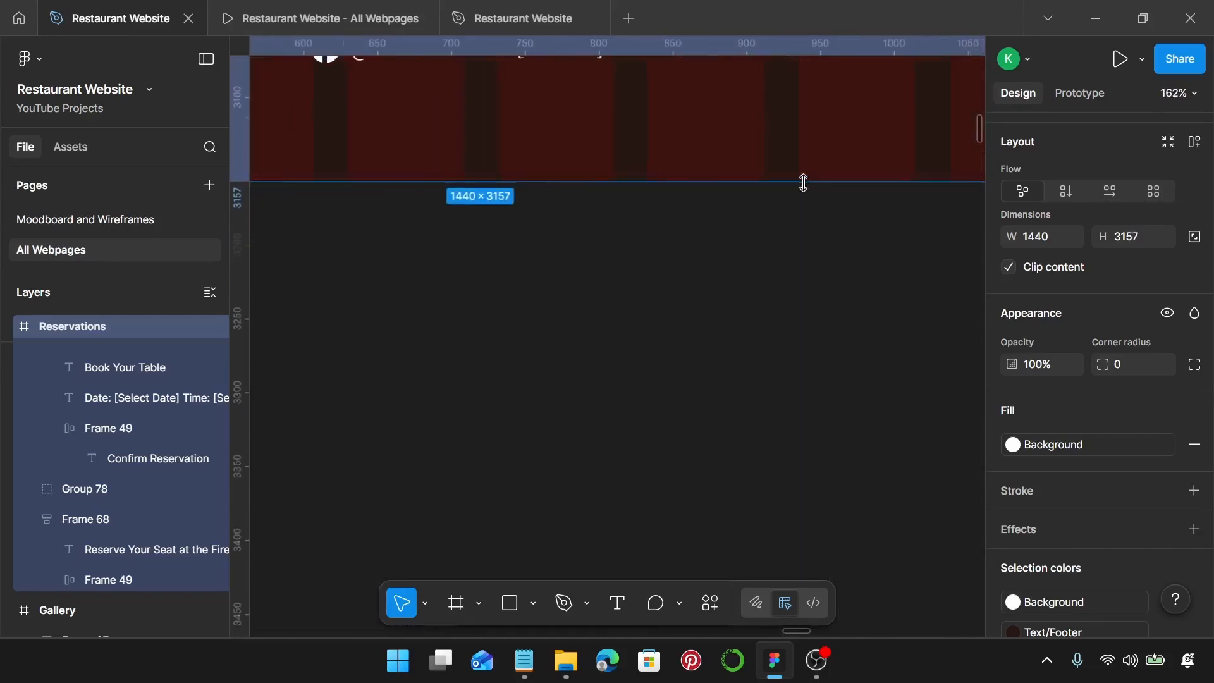
- Review the finished Reservations page in the prototype preview, from the hero image through all sections to the footer
scroll(803, 182, "up", 10)
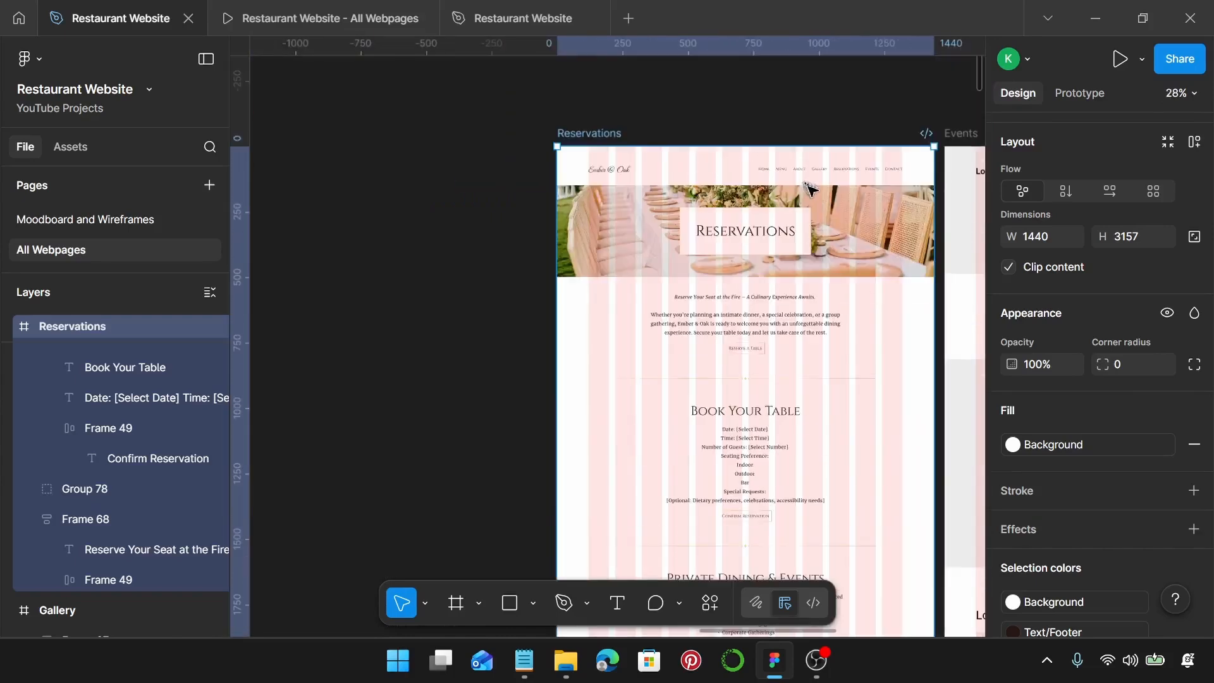
scroll(882, 278, "up", 2)
scroll(882, 281, "up", 1)
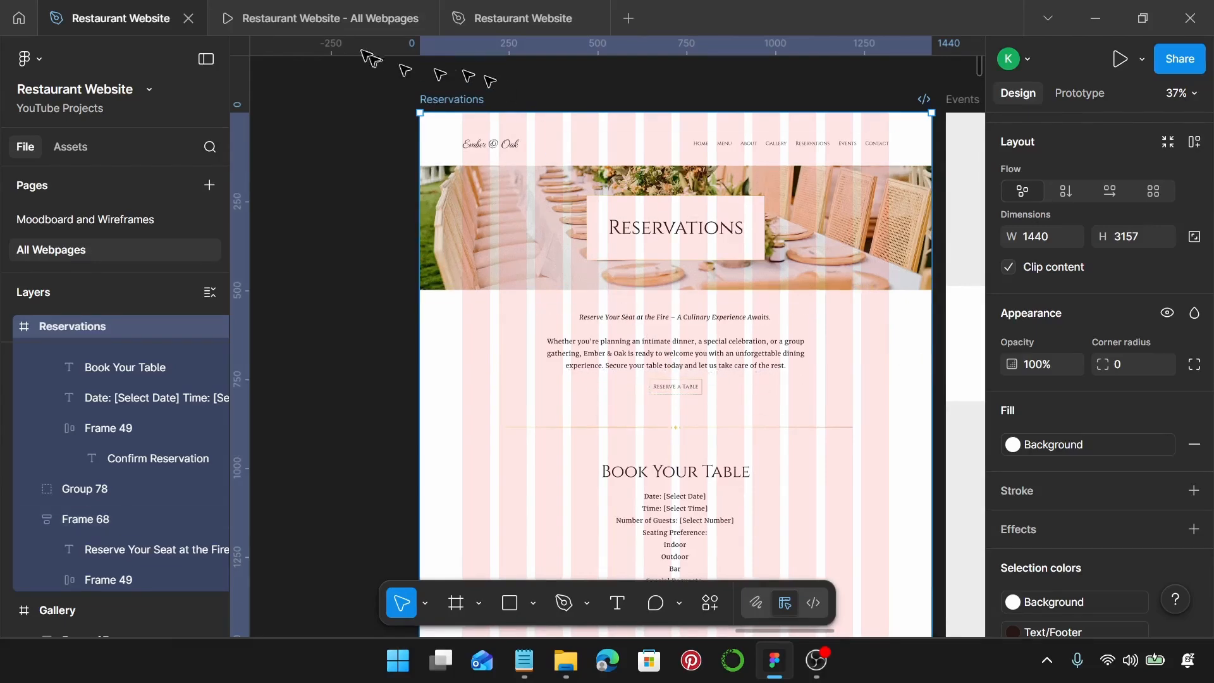
left_click(335, 18)
scroll(699, 304, "down", 3)
scroll(708, 304, "up", 3)
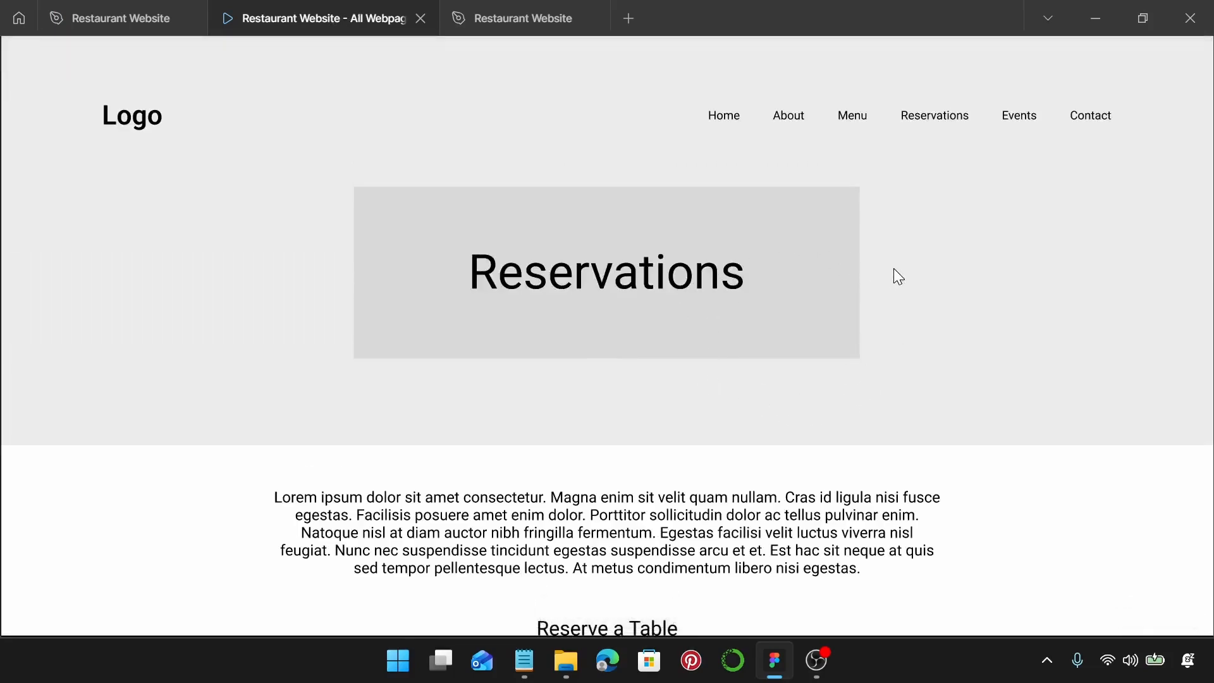
key("Right")
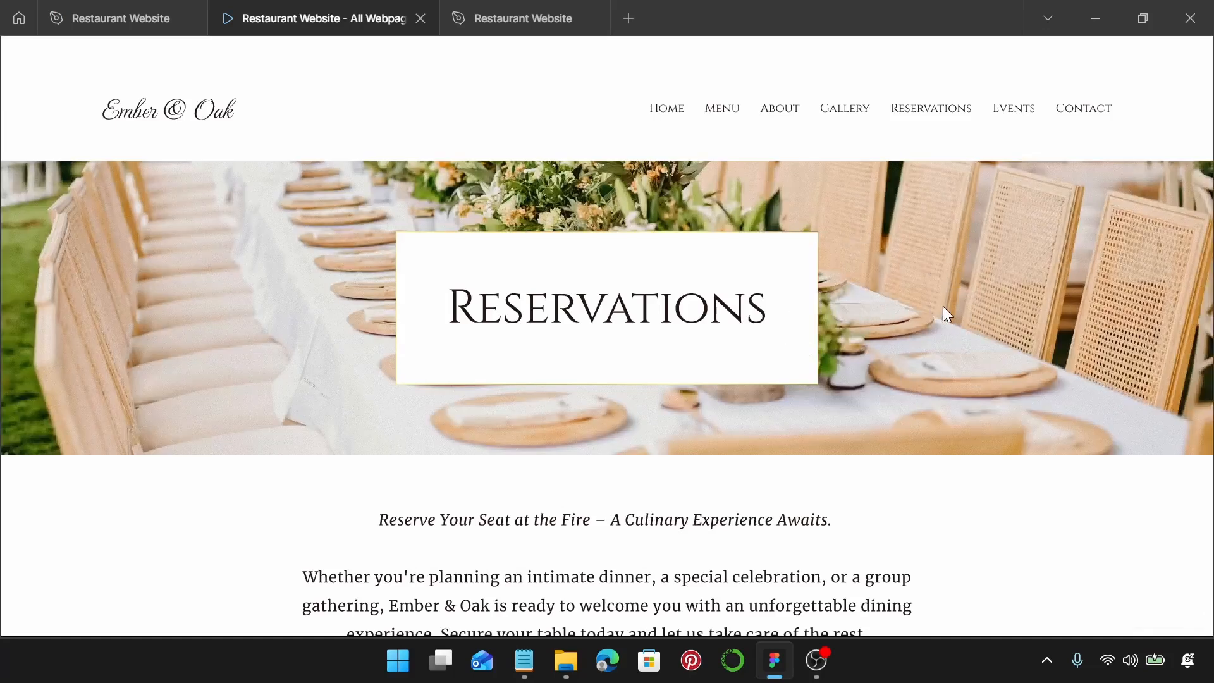
scroll(946, 315, "down", 3)
scroll(947, 314, "down", 10)
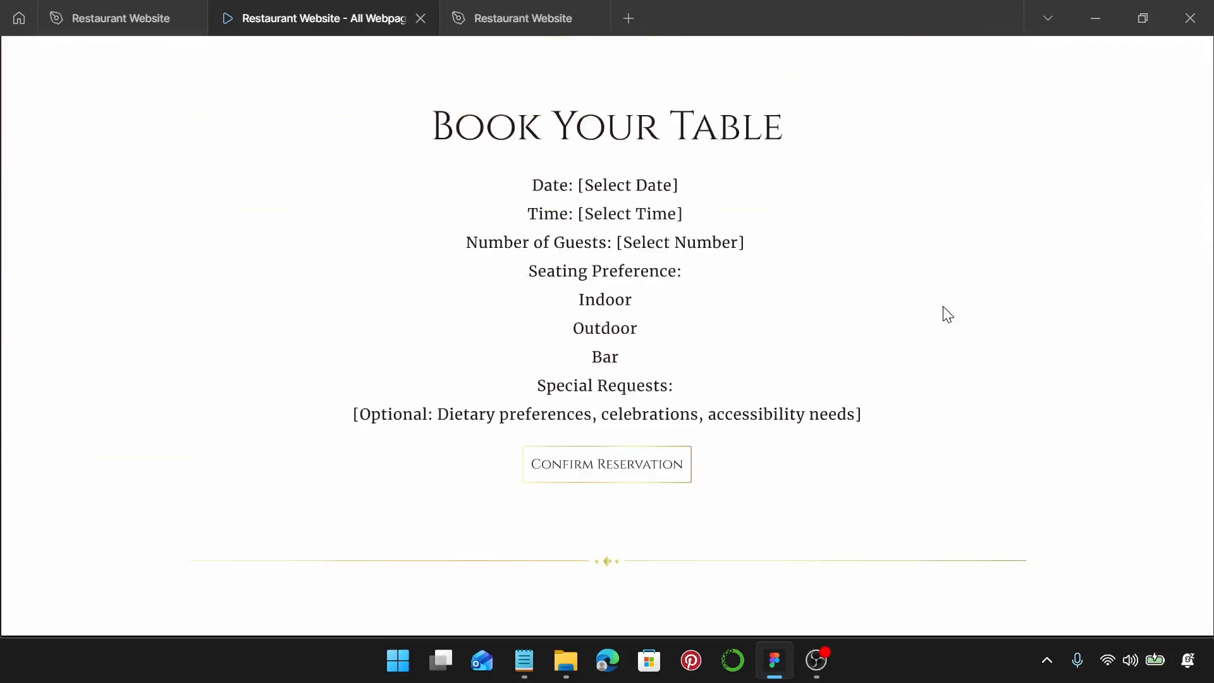
scroll(947, 314, "down", 8)
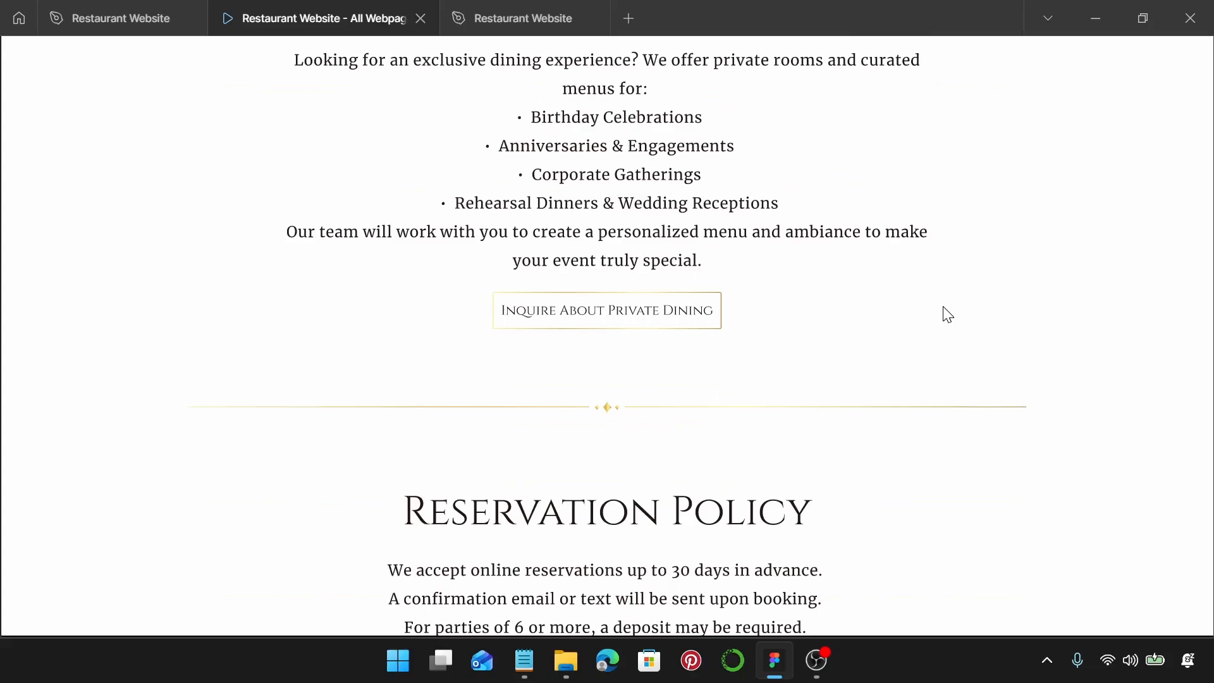
scroll(947, 315, "down", 4)
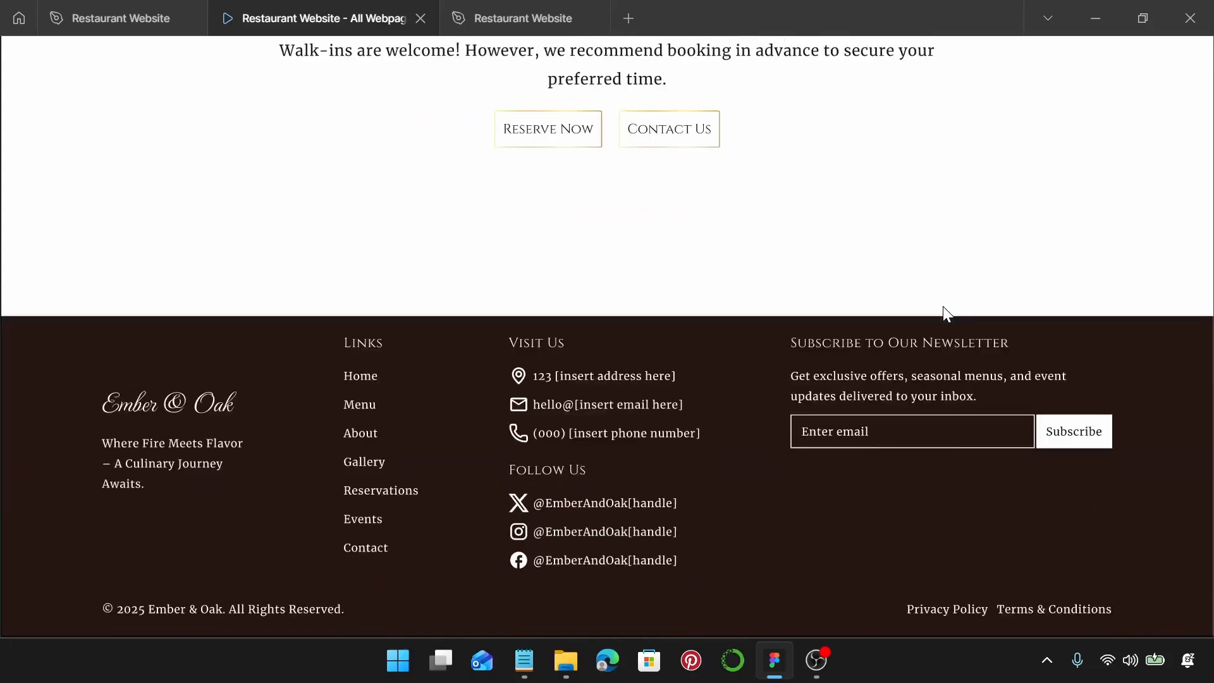
scroll(947, 314, "up", 20)
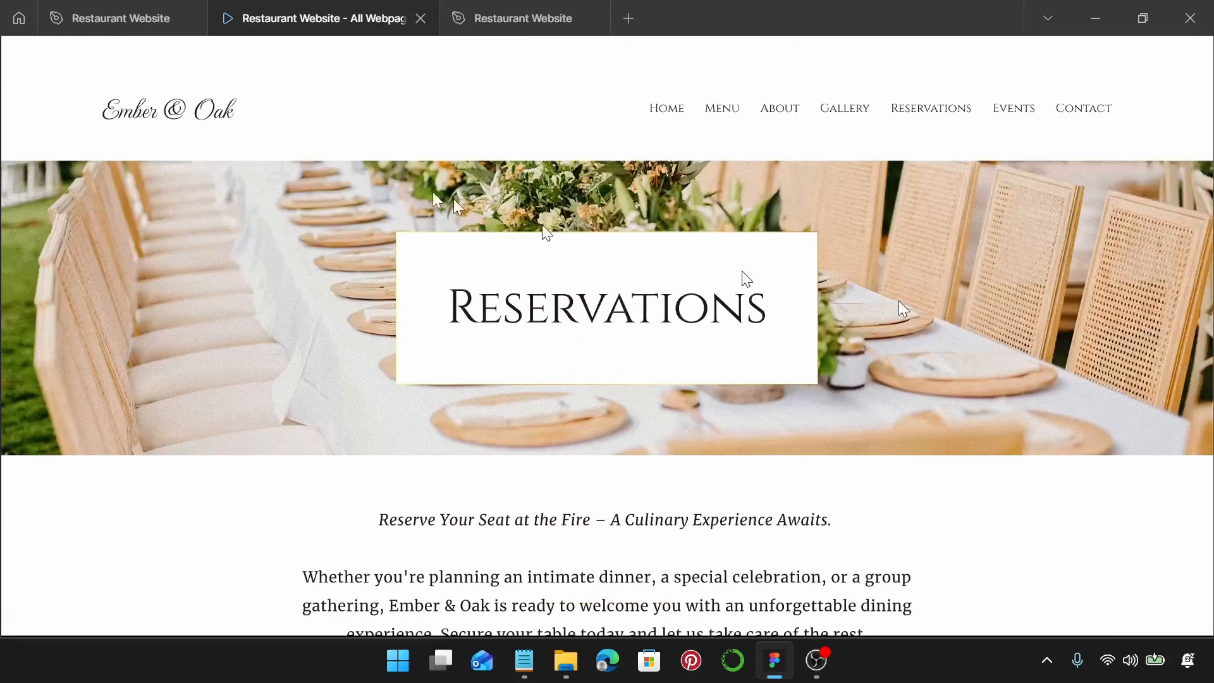